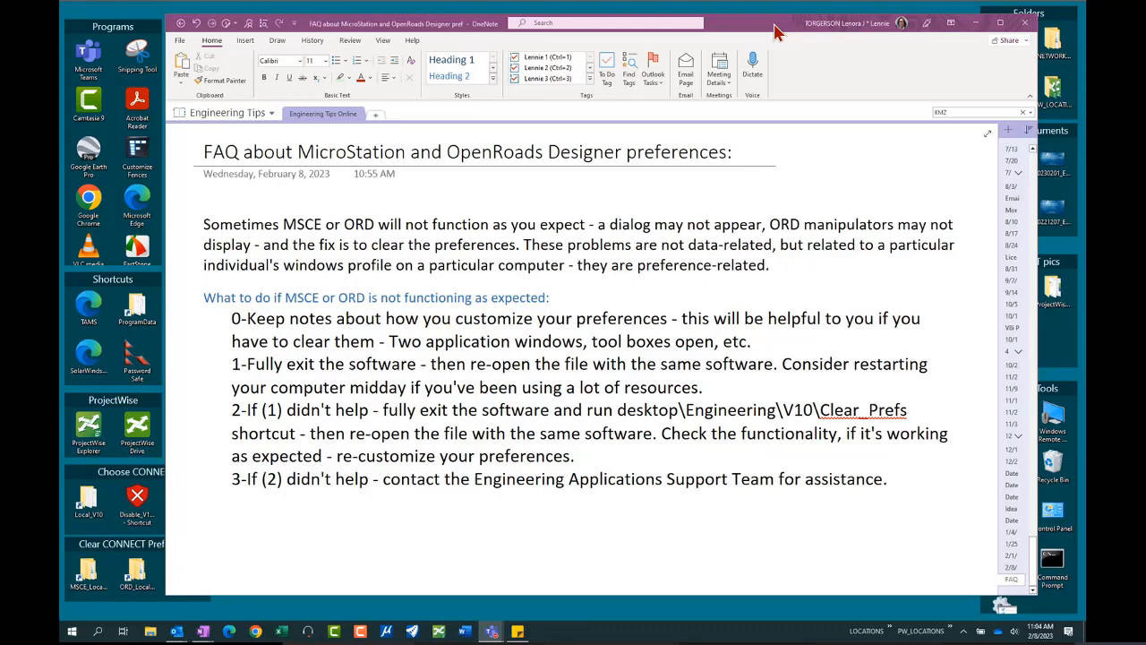
Move the OneNote FAQ window out of the way to clear the desktop.
drag(776, 31, 764, 33)
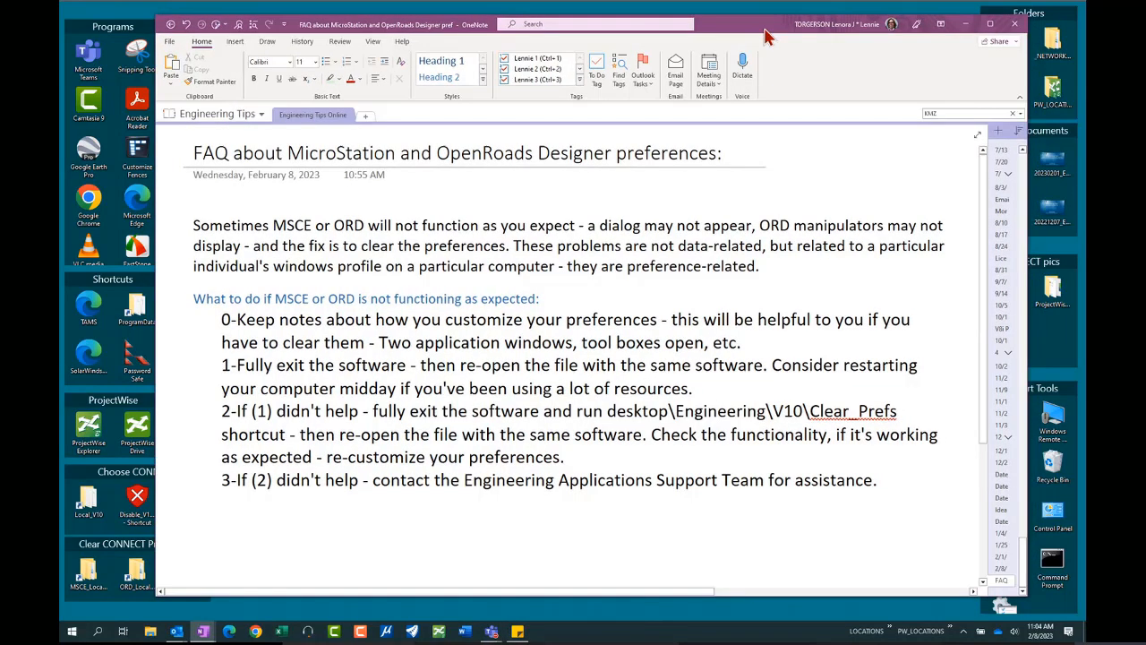
drag(761, 27, 59, 32)
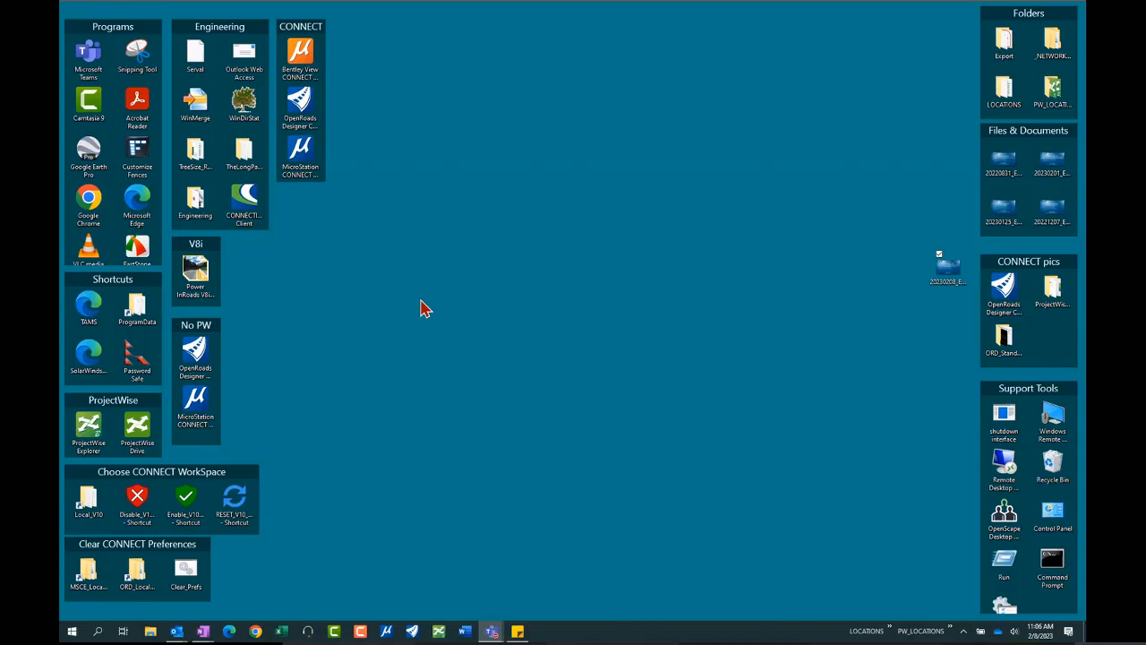
In ProjectWise Explorer, open the PW_ODOT_PROD datasource and select R_K88888_OPNP_50.dgn in project K88888's 1_Design\2_Plan_Sheets folder.
click(438, 632)
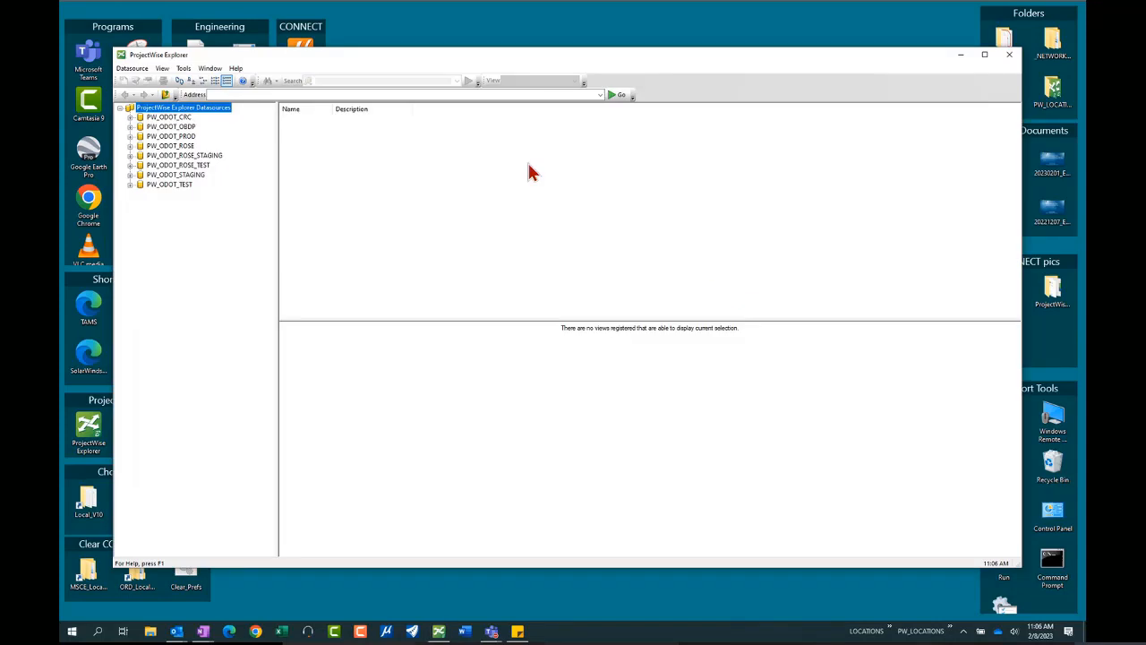
click(131, 142)
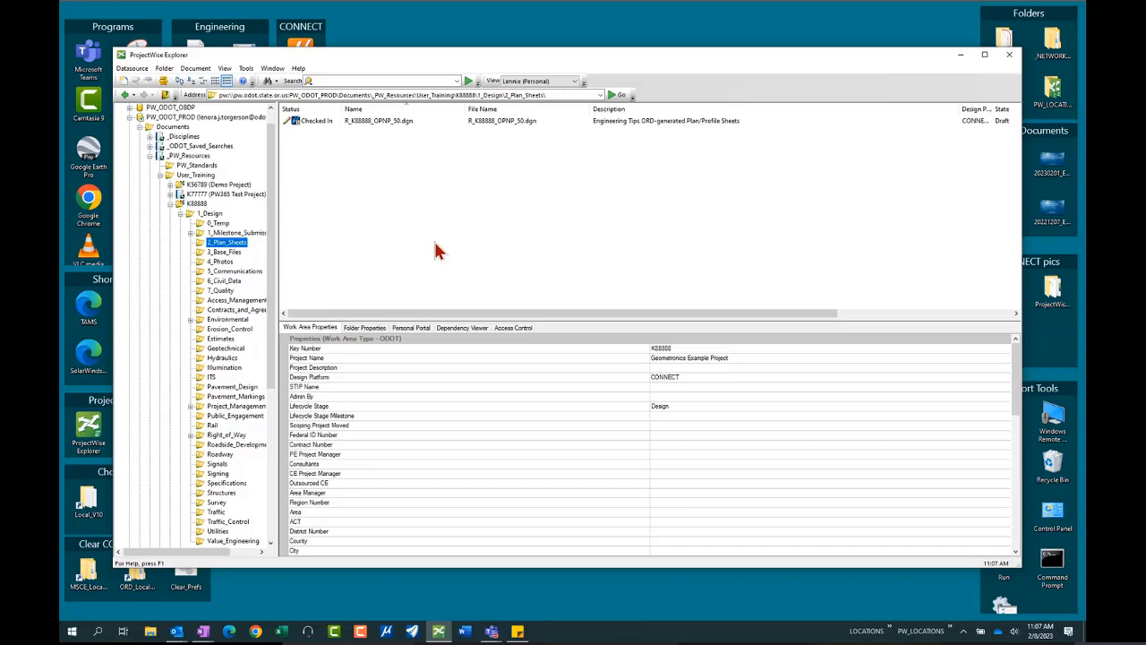
double_click(387, 120)
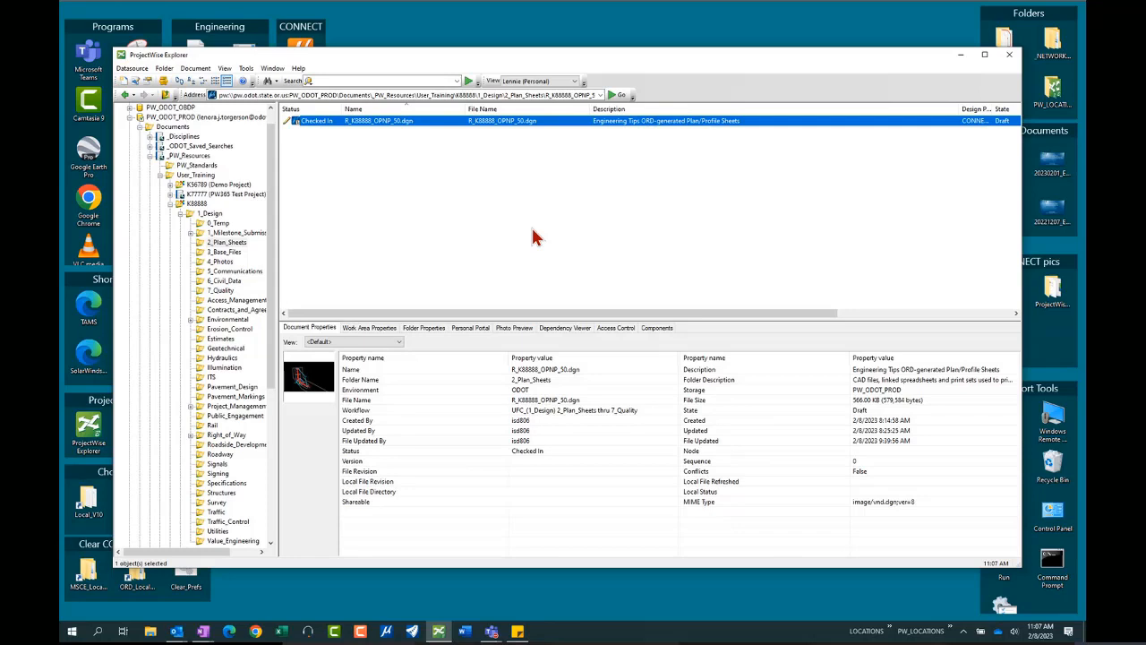
Examine the reference dependencies of R_K88888_OPNP_50.dgn in the Dependency Viewer, enlarging the viewer to fit the whole diagram.
click(578, 328)
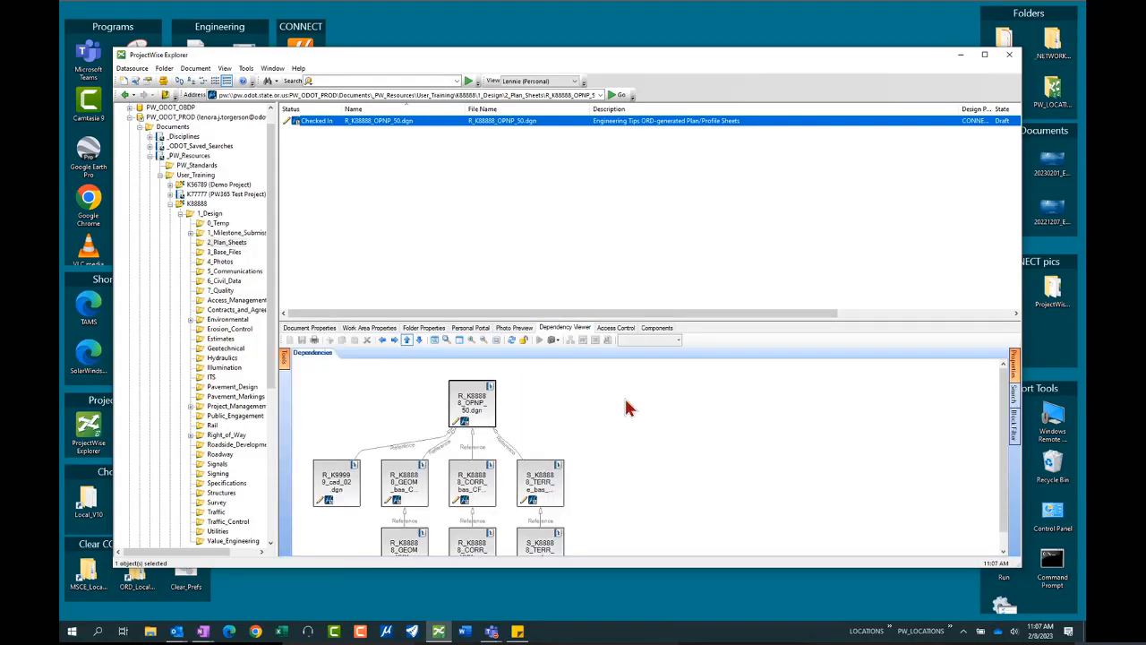
drag(746, 320, 746, 272)
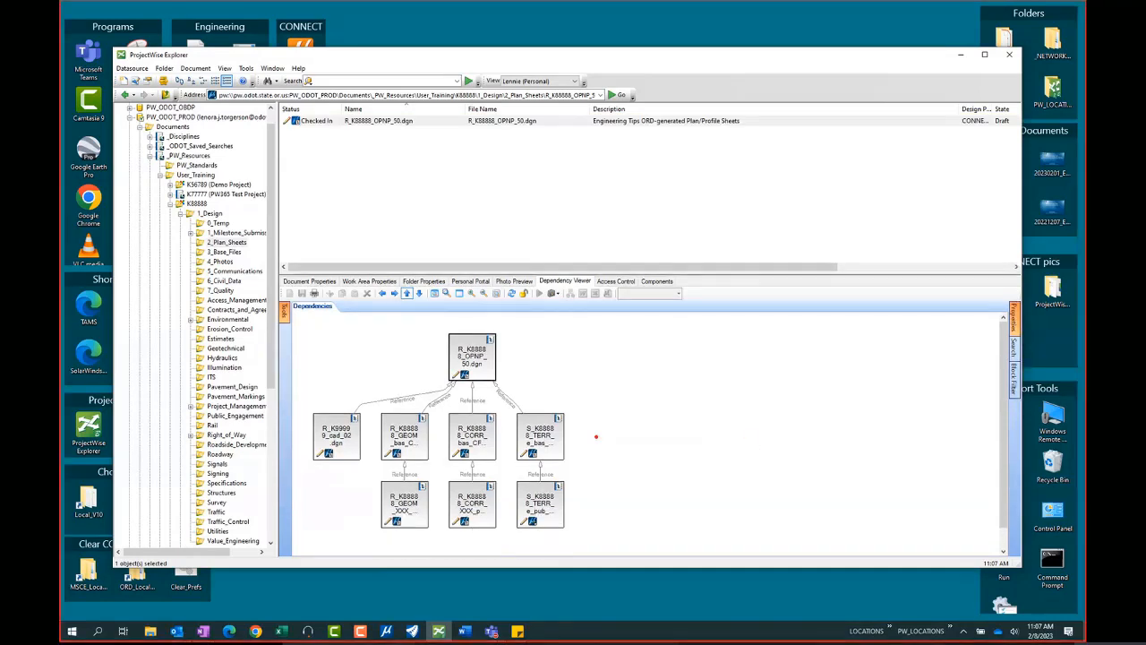
ctrl+shift+drag(581, 433, 770, 433)
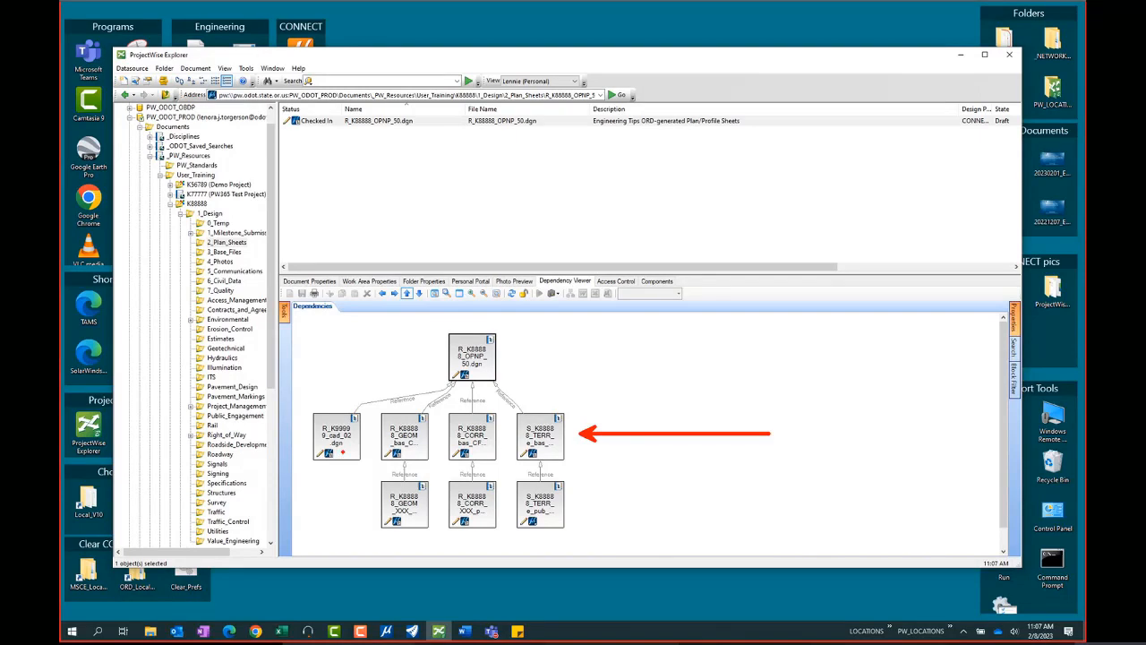
drag(342, 452, 349, 441)
mouse_move(548, 508)
mouse_down()
mouse_move(536, 520)
mouse_move(555, 520)
mouse_up()
key(Escape)
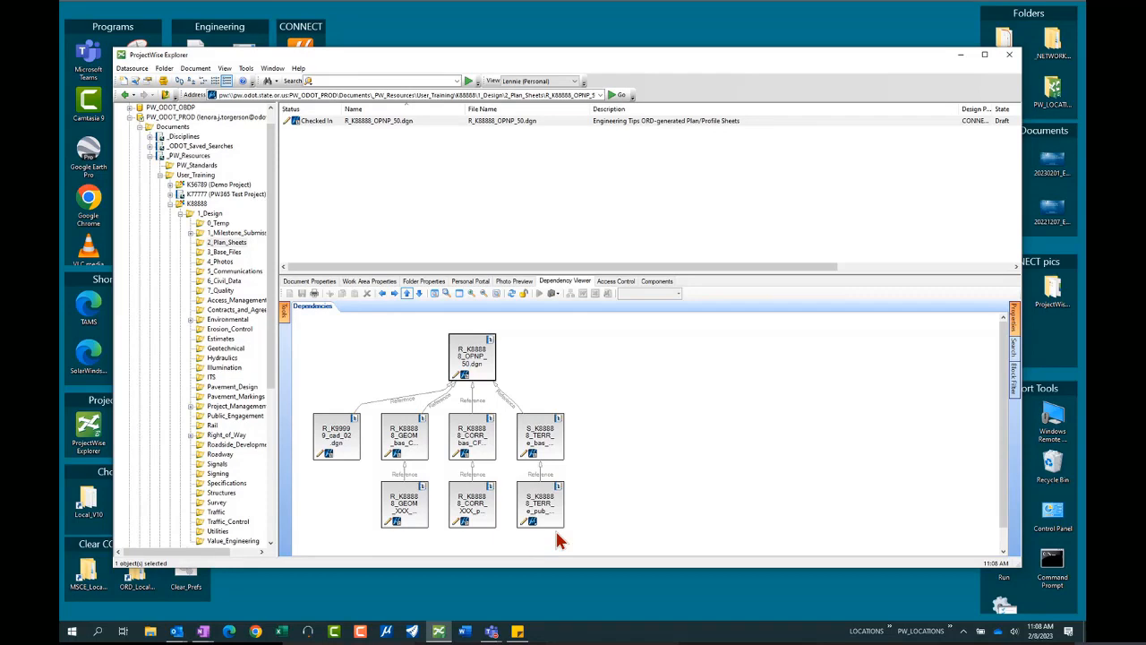
Open R_K88888_OPNP_50.dgn as read-only with MicroStation CONNECT Edition.
right_click(391, 125)
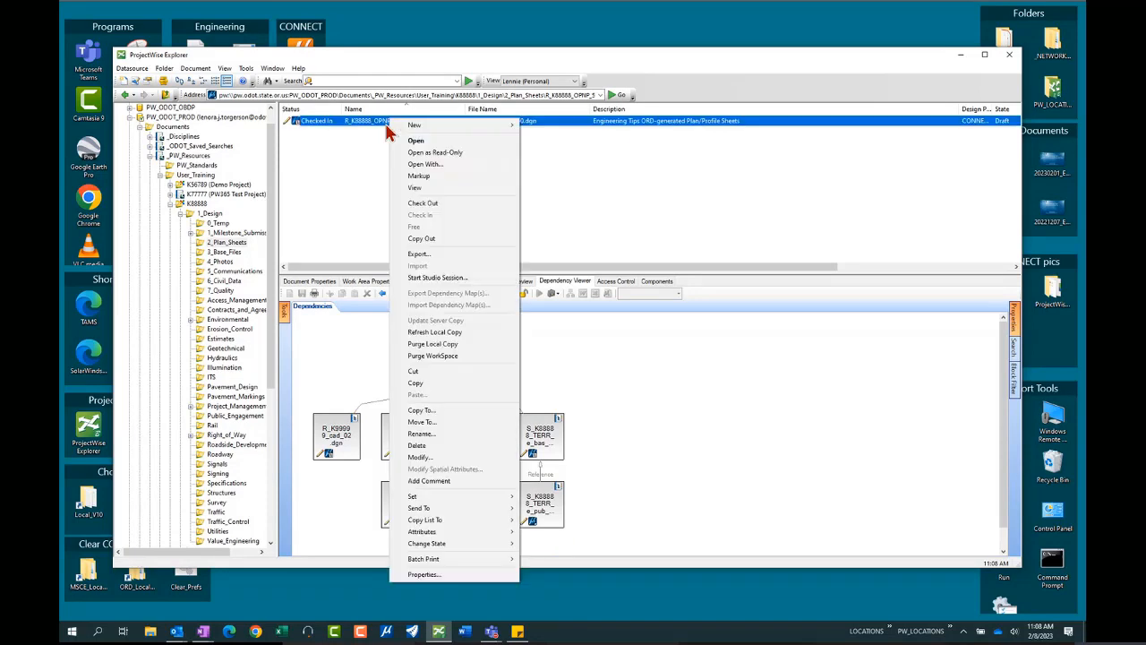
click(437, 164)
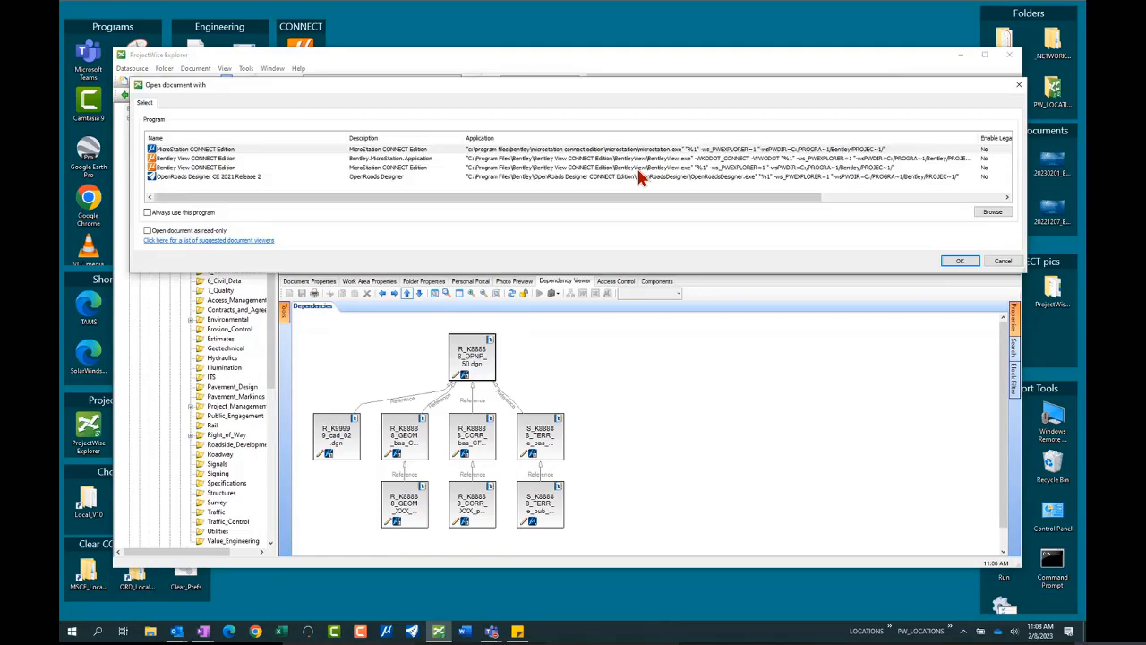
click(237, 149)
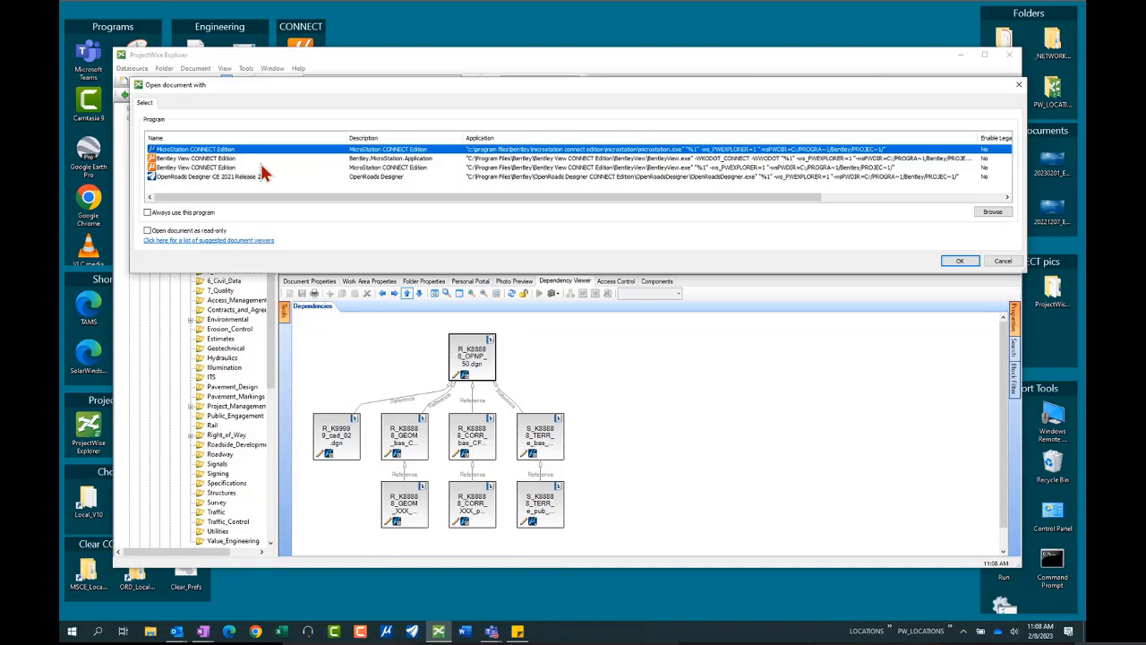
click(150, 232)
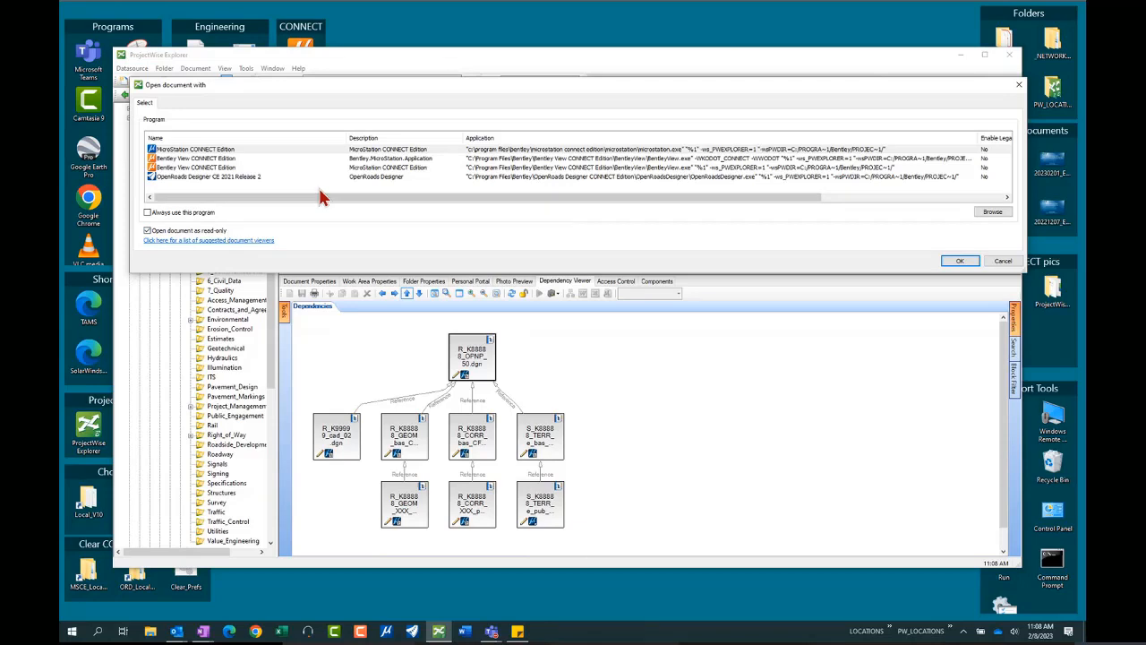
click(961, 267)
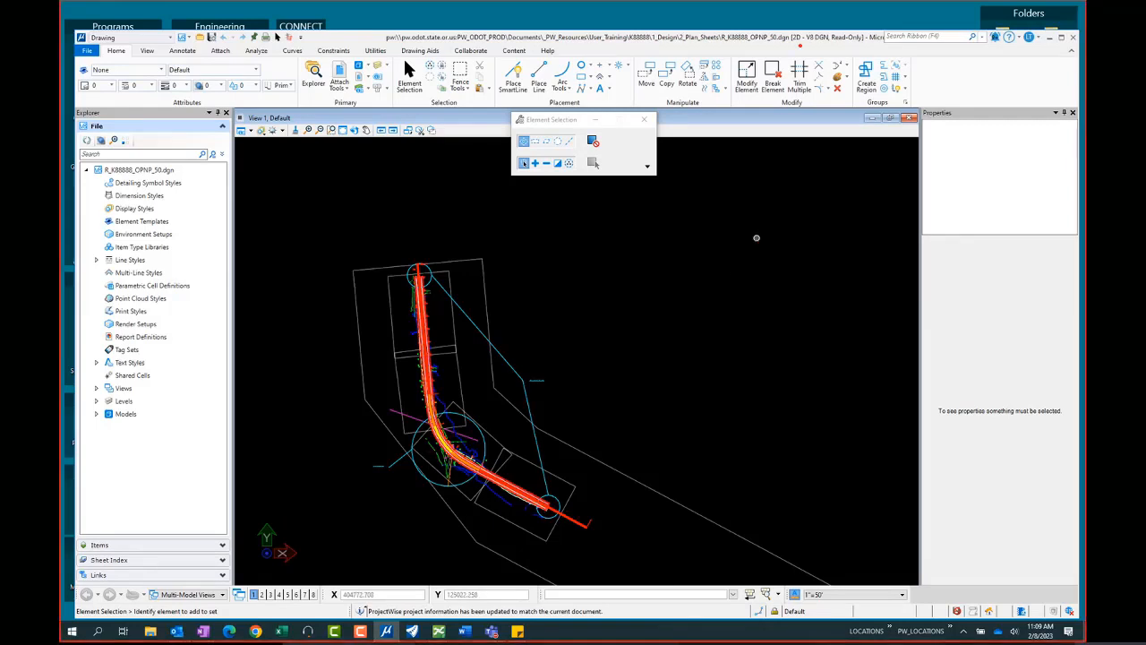
ctrl+shift+drag(800, 45, 773, 235)
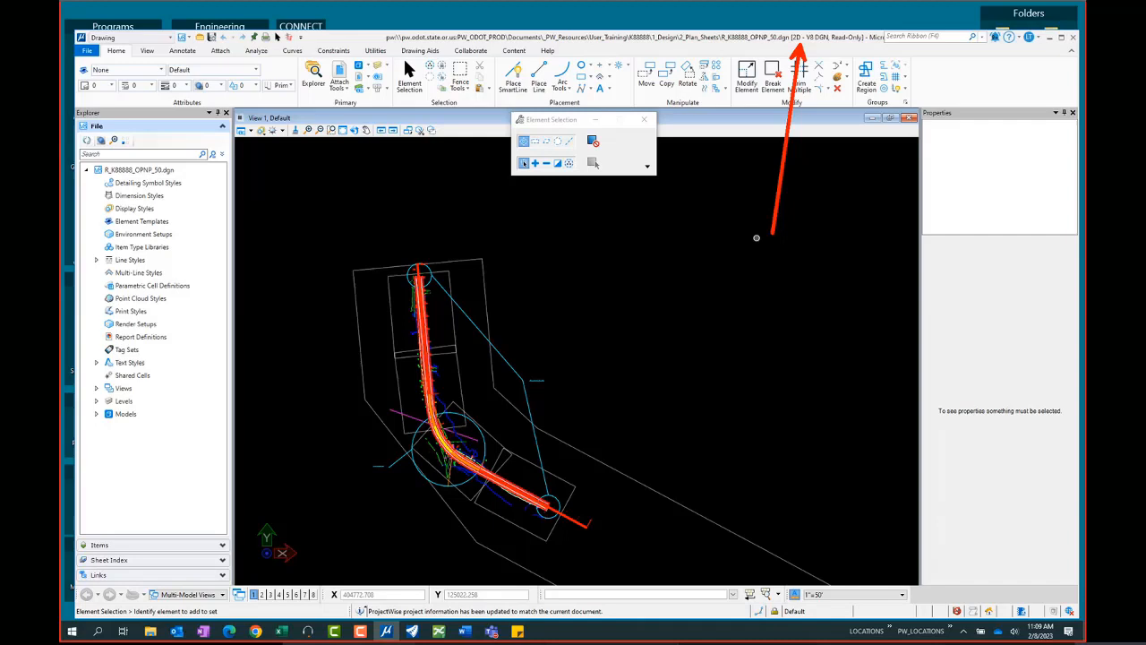
ctrl+shift+drag(840, 43, 781, 218)
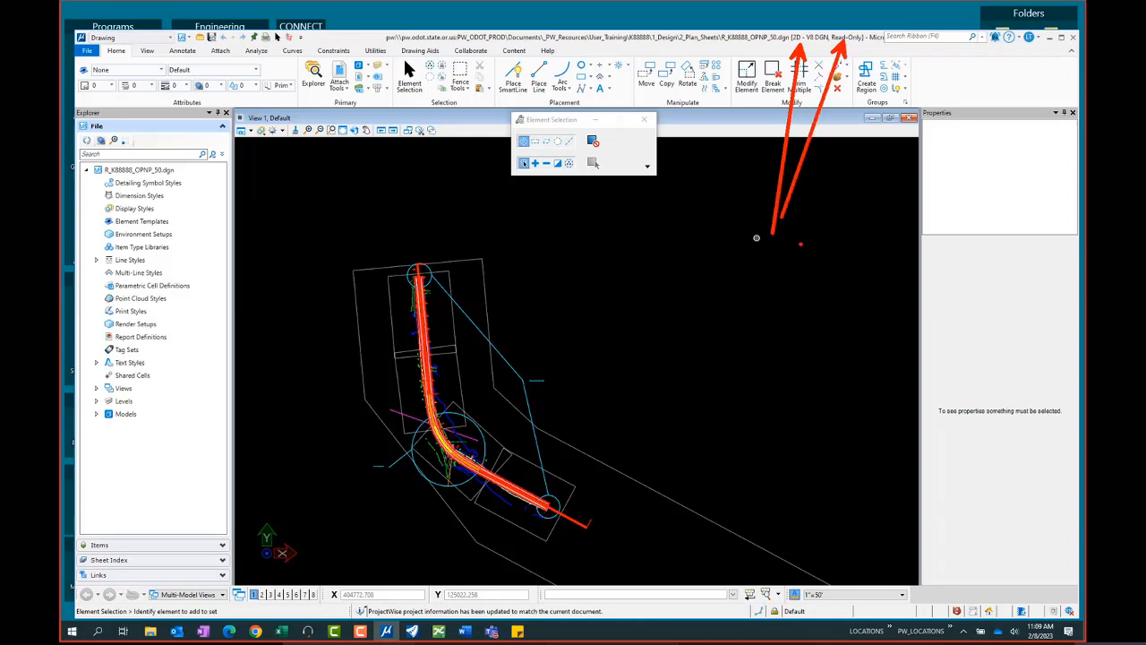
key(Escape)
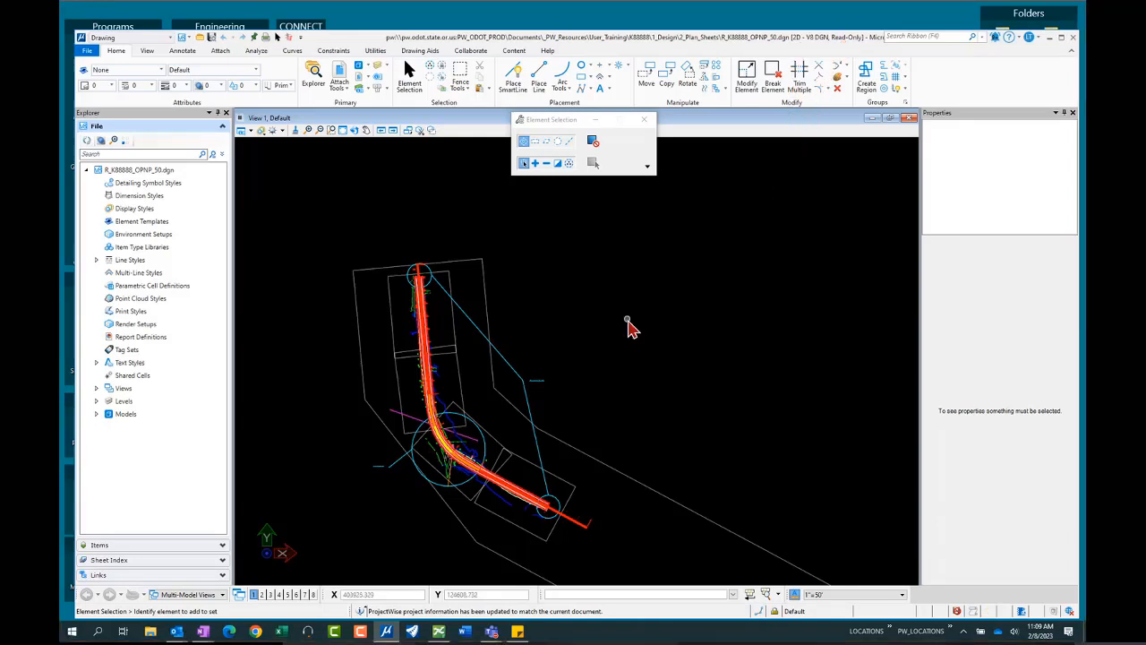
Show the file's references as a floating dialog and expand the hierarchy of the TERR, CORR and GEOM base files.
click(344, 76)
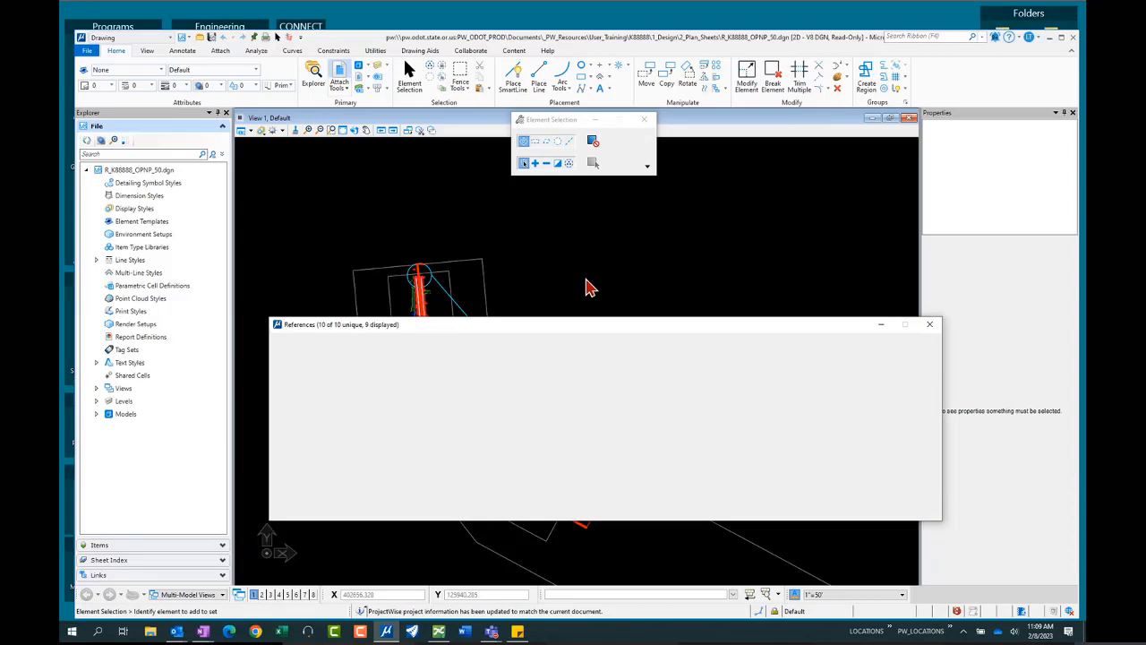
mouse_move(601, 333)
mouse_down()
mouse_move(579, 354)
mouse_move(601, 349)
mouse_up()
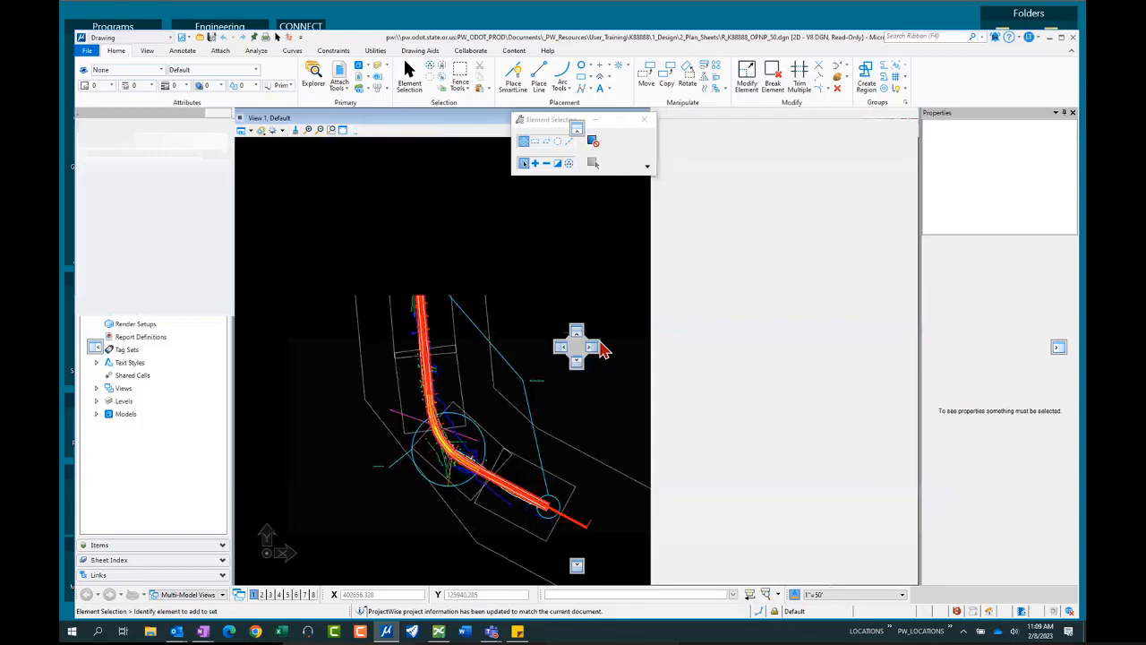
drag(792, 114, 405, 302)
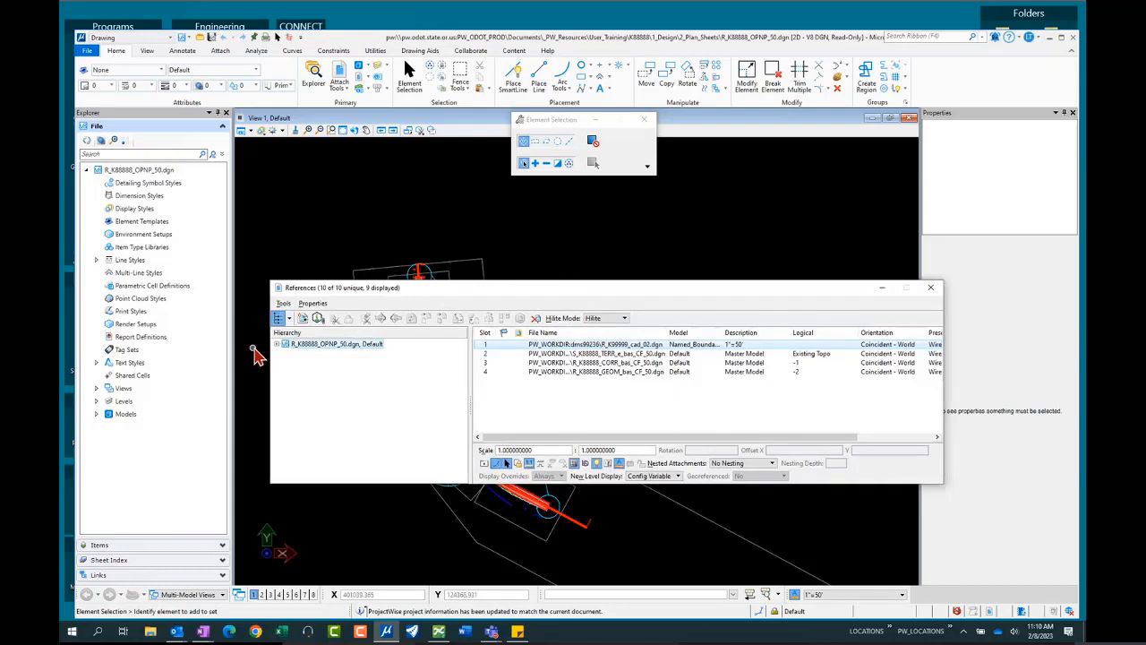
click(277, 344)
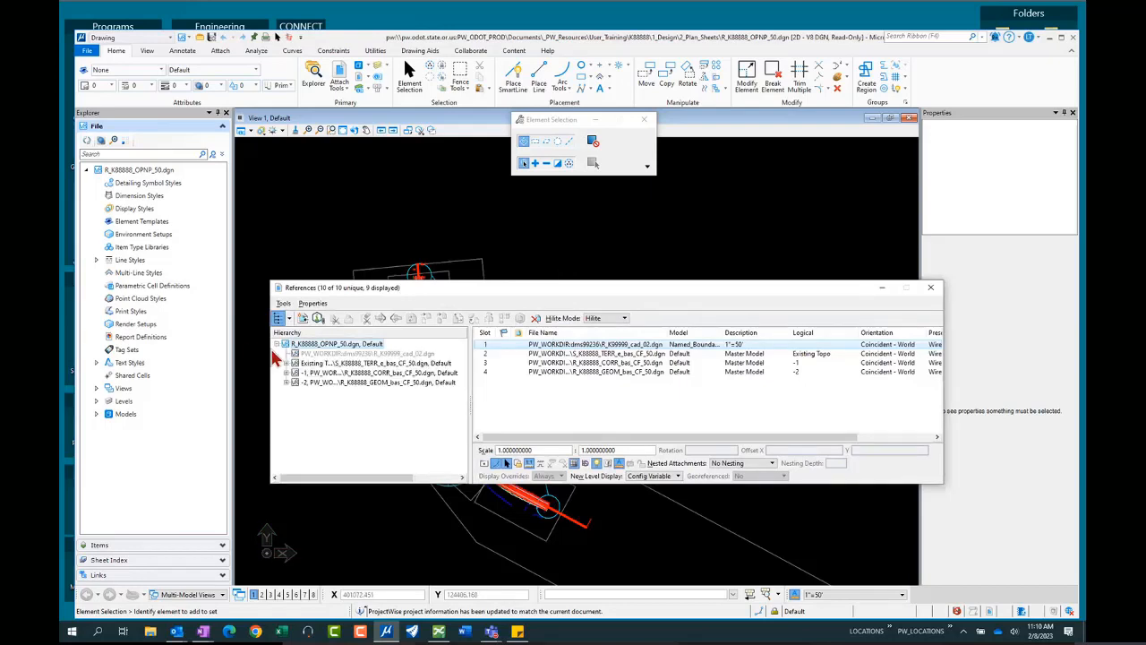
click(287, 363)
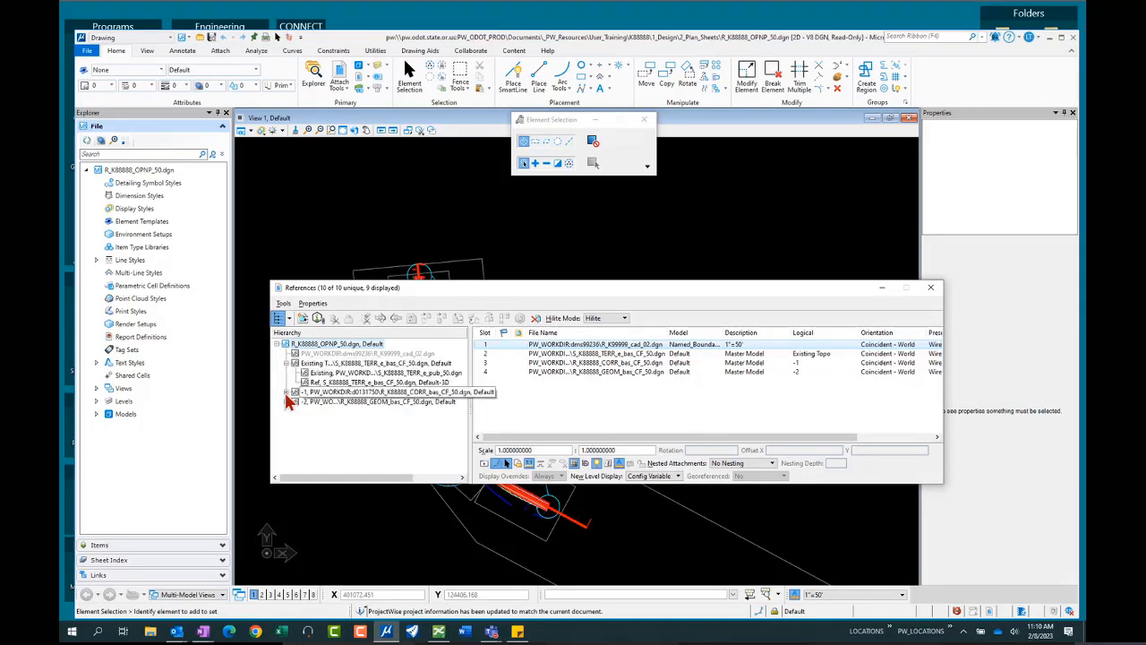
click(286, 393)
click(286, 421)
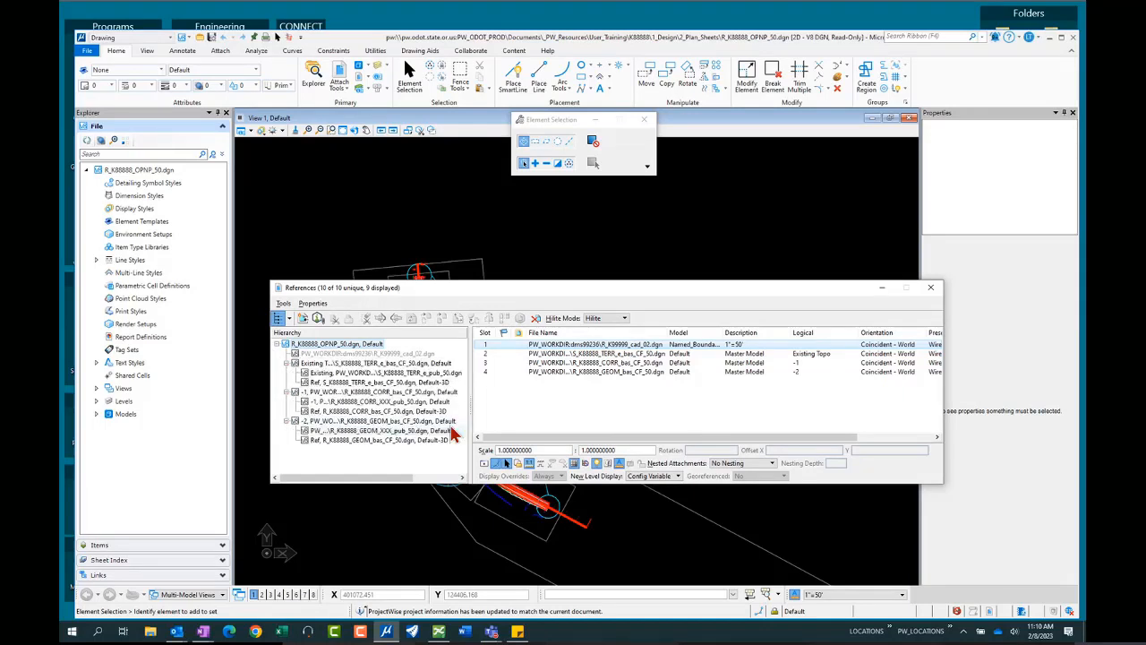
Examine the nested pub.dgn references and the reference display options, and close the References dialog.
key(ctrl+2)
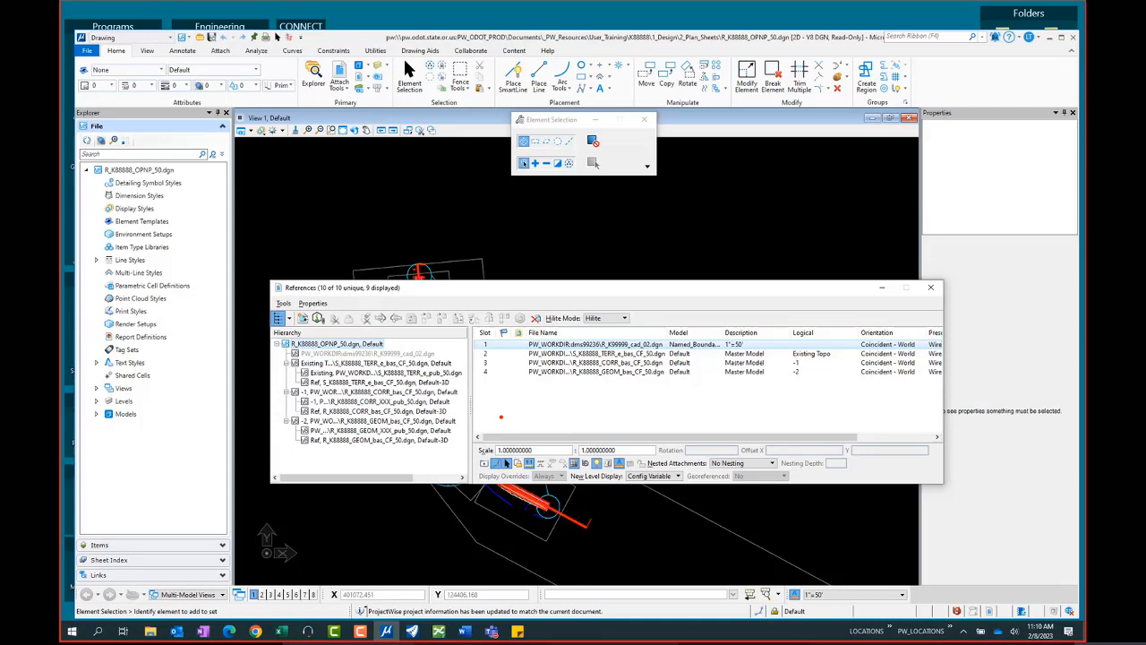
ctrl+shift+drag(469, 372, 520, 368)
ctrl+shift+drag(454, 401, 497, 401)
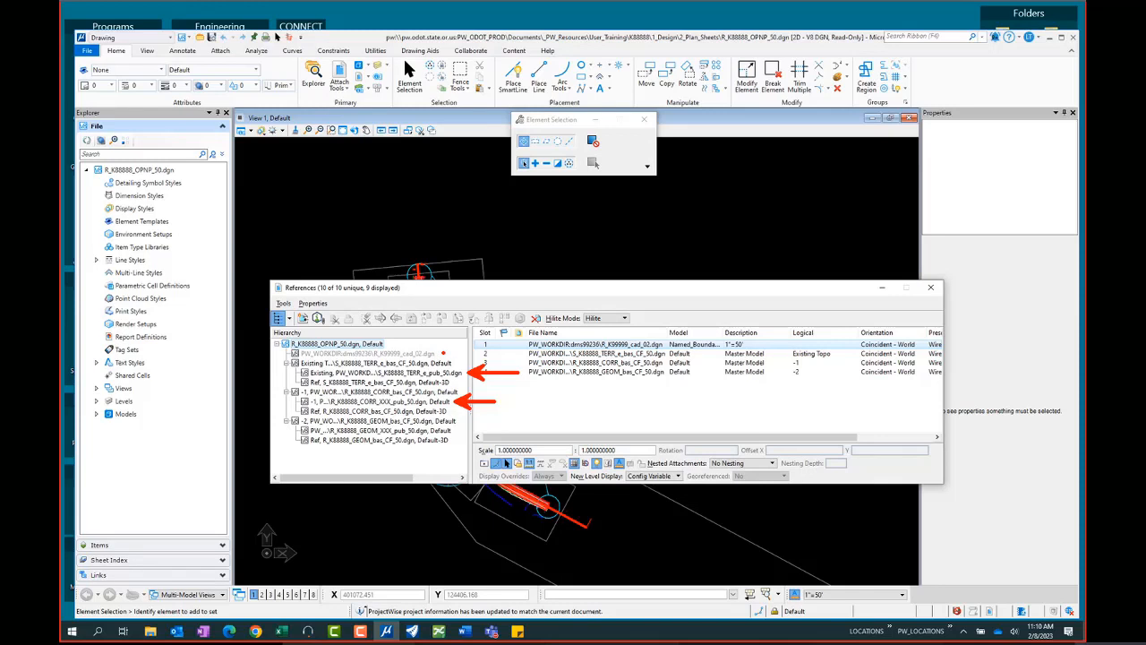
key(Escape)
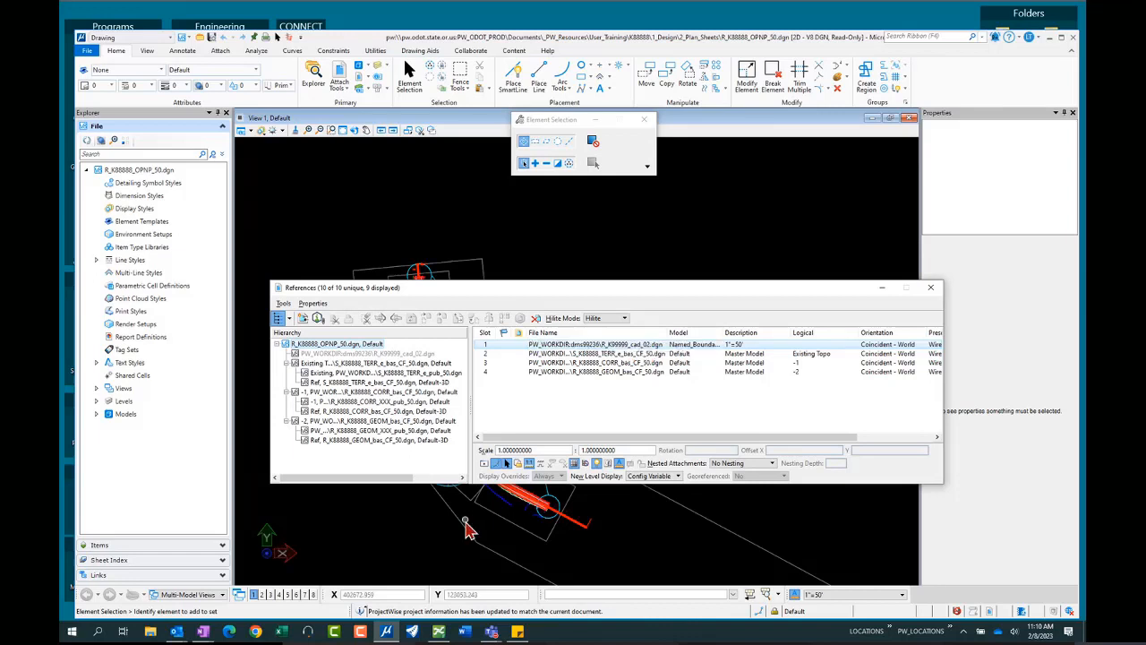
mouse_move(493, 450)
mouse_down()
mouse_move(491, 479)
mouse_move(507, 453)
mouse_up()
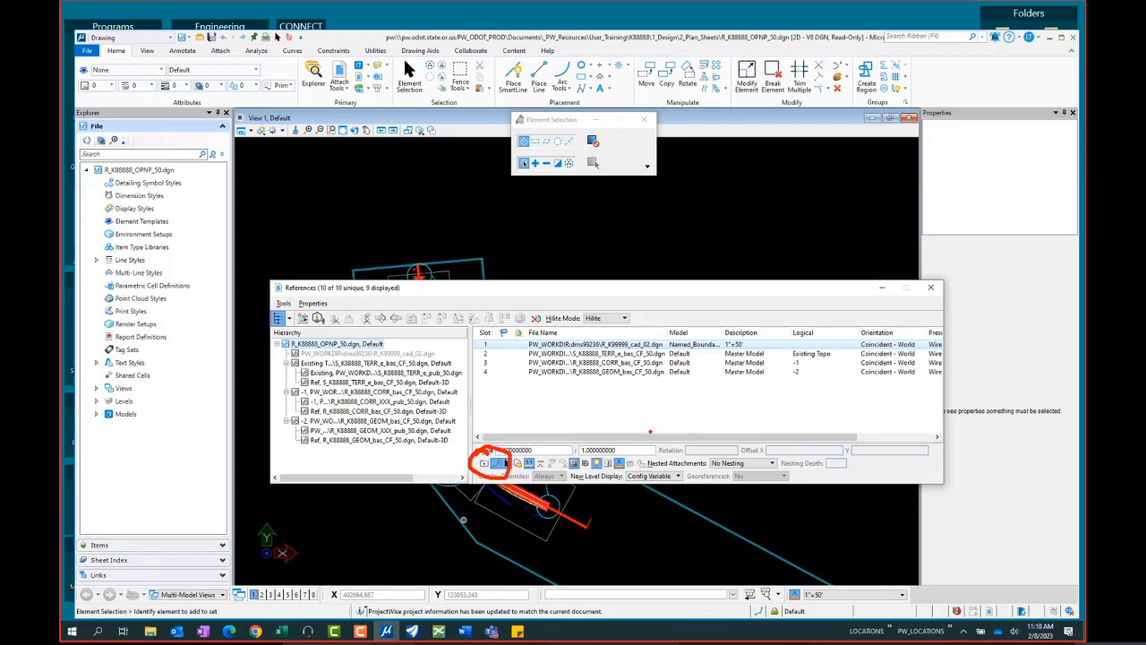
key(Escape)
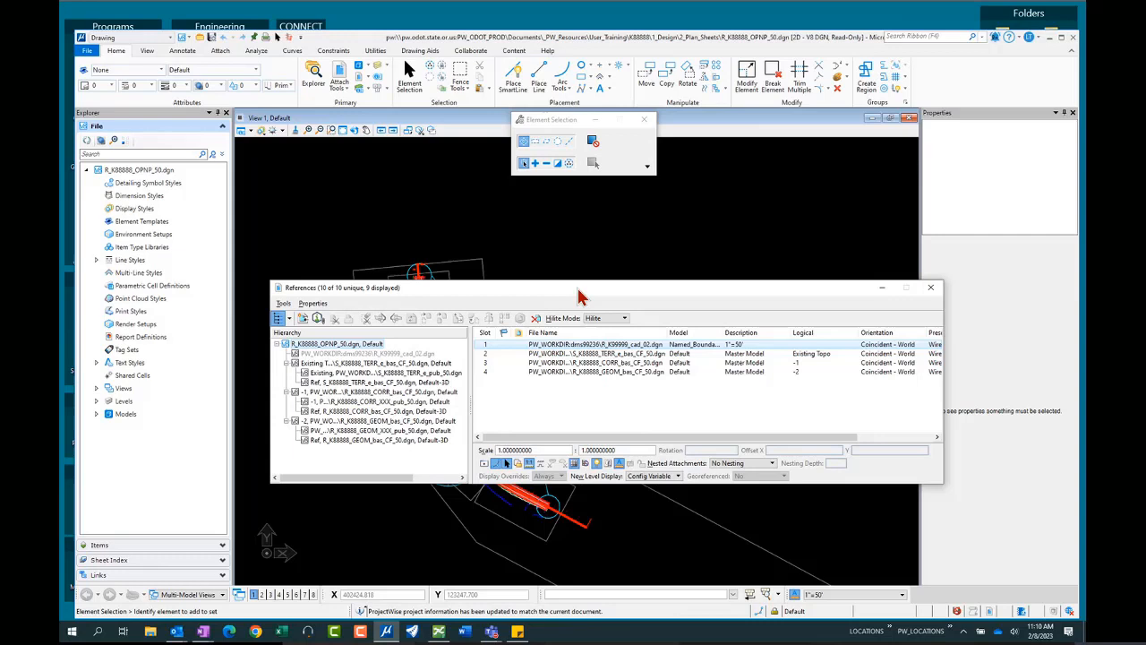
click(931, 289)
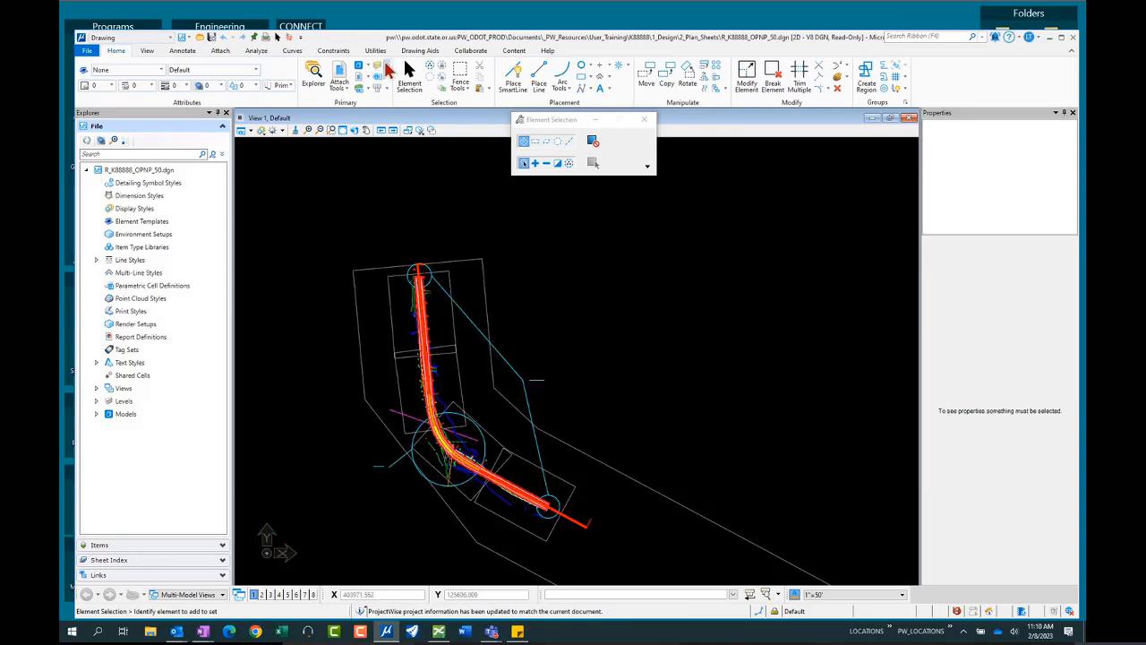
Turn off the S_NamedBoundary level of the active file R_K88888_OPNP_50.dgn in View 1.
click(379, 68)
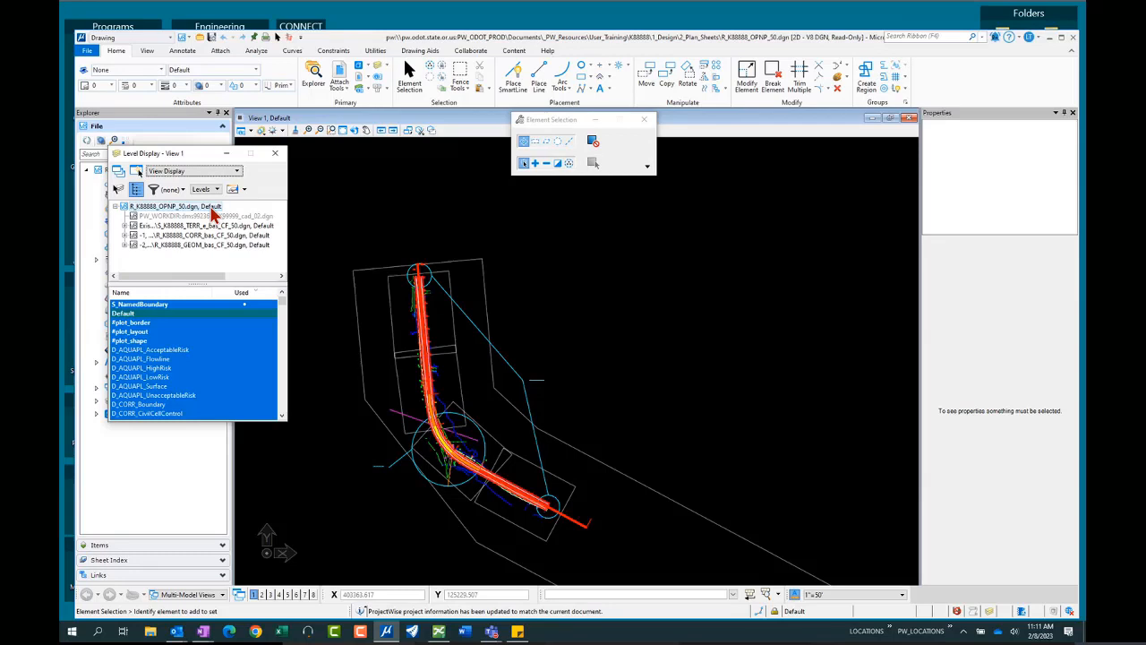
click(163, 305)
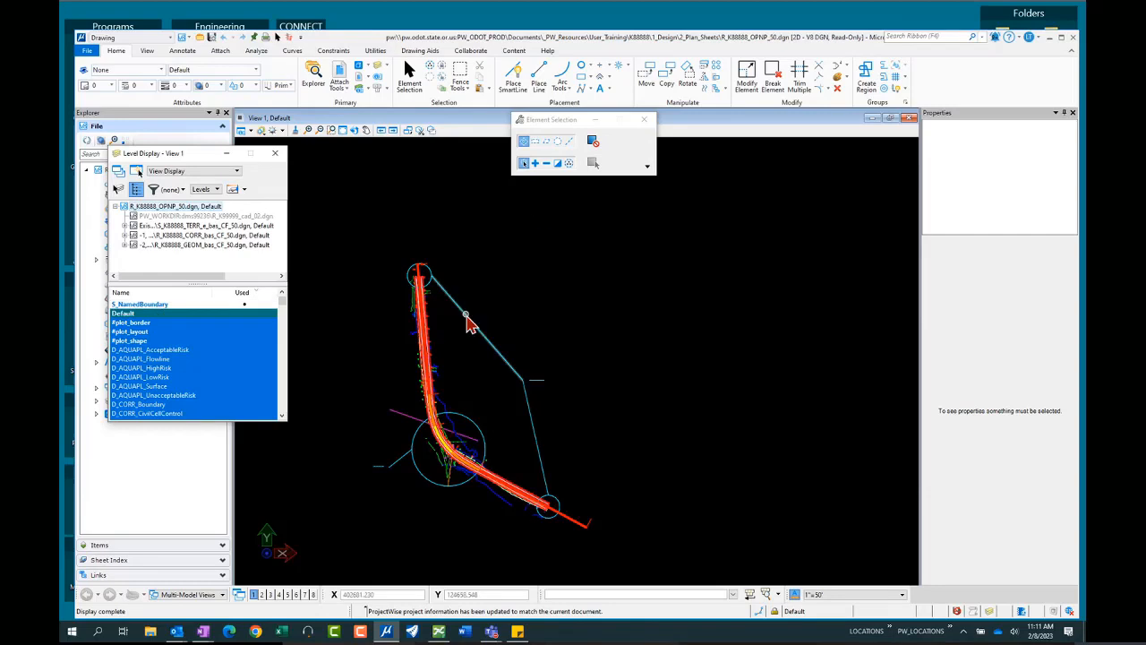
mouse_move(467, 324)
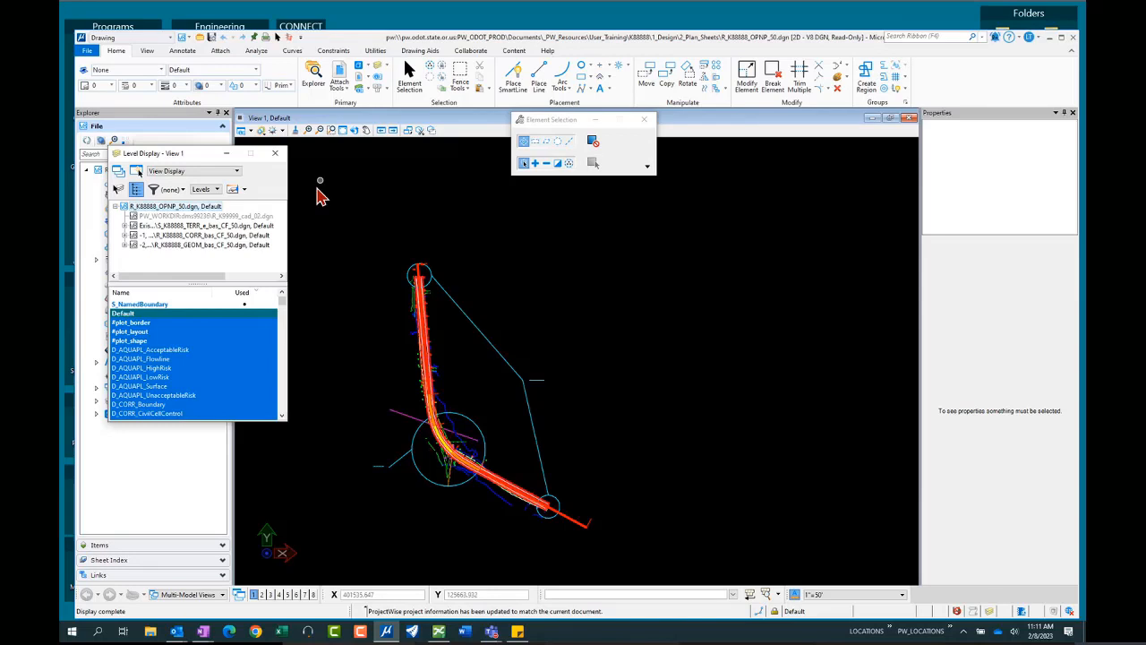
Turn off Level 1 of the R_K88888_CORR_bas_CF_50.dgn reference in View 1.
click(206, 236)
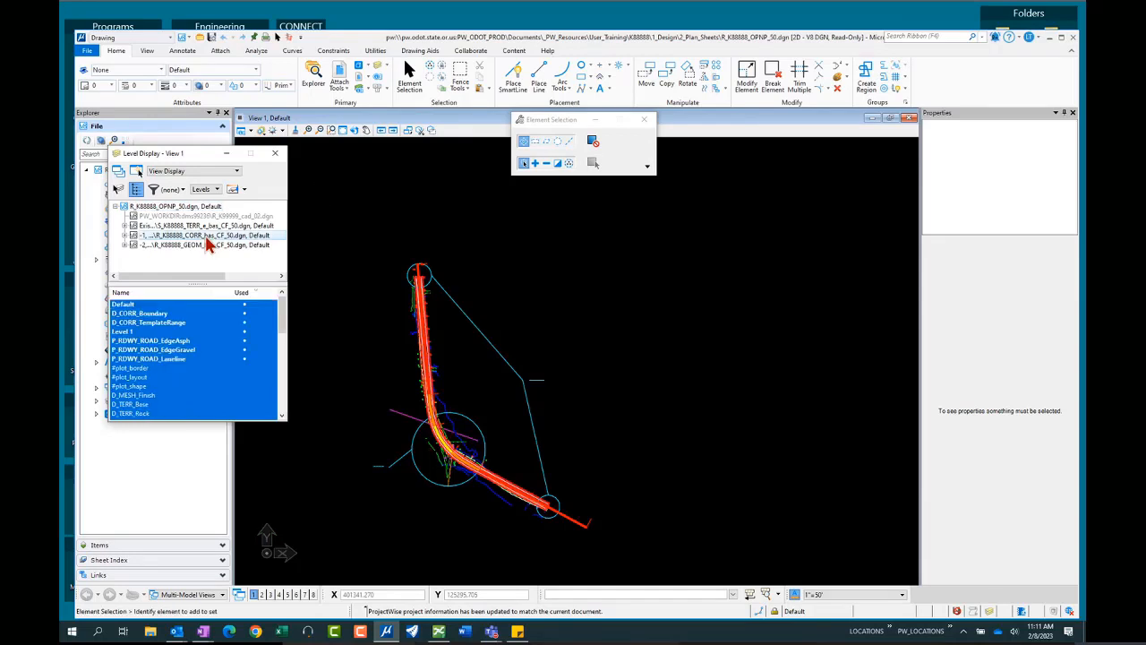
click(136, 332)
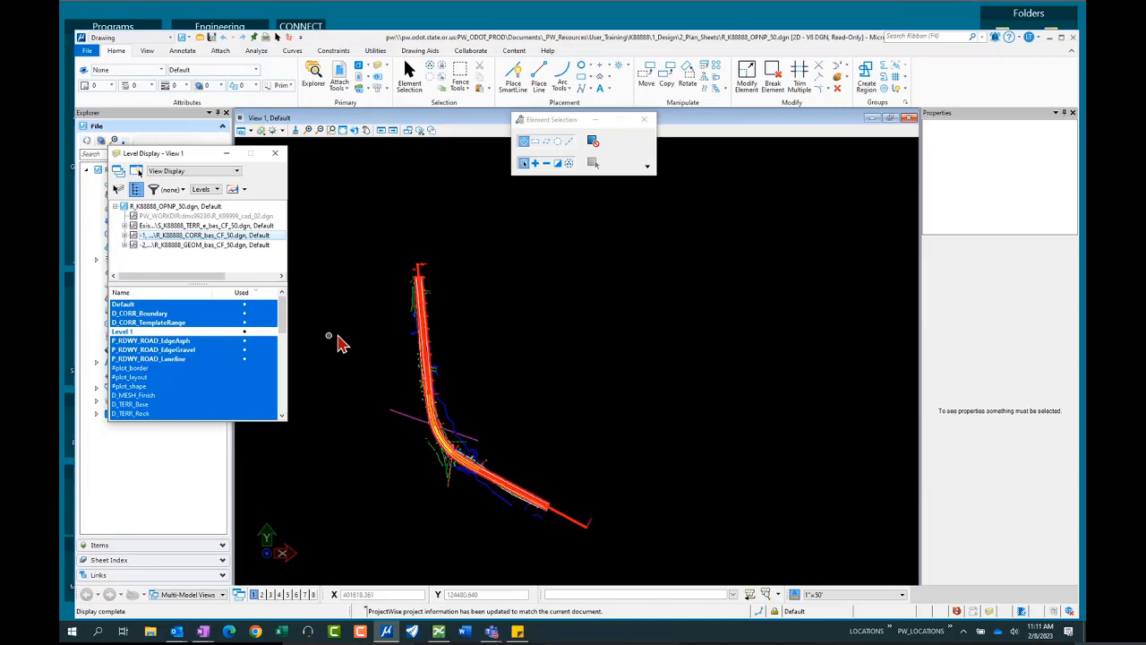
scroll(434, 320, up, 5)
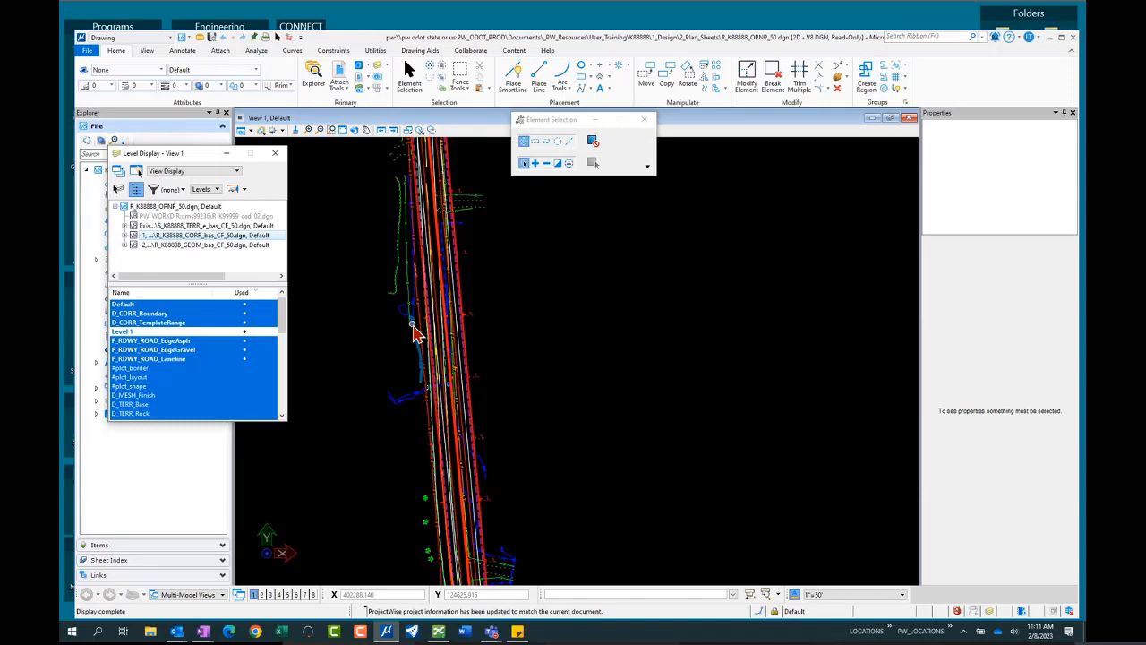
Turn off the D_CORR_Boundary and D_CORR_TemplateRange levels of the R_K88888_CORR_bas_CF_50.dgn reference in View 1.
scroll(417, 341, up, 2)
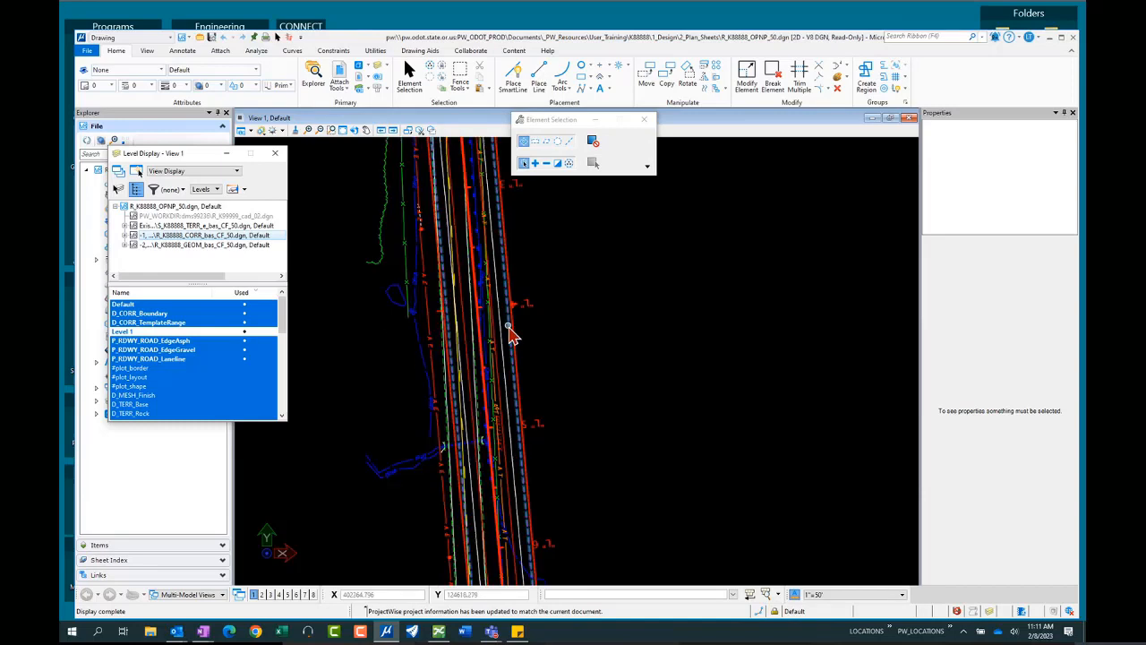
mouse_move(509, 333)
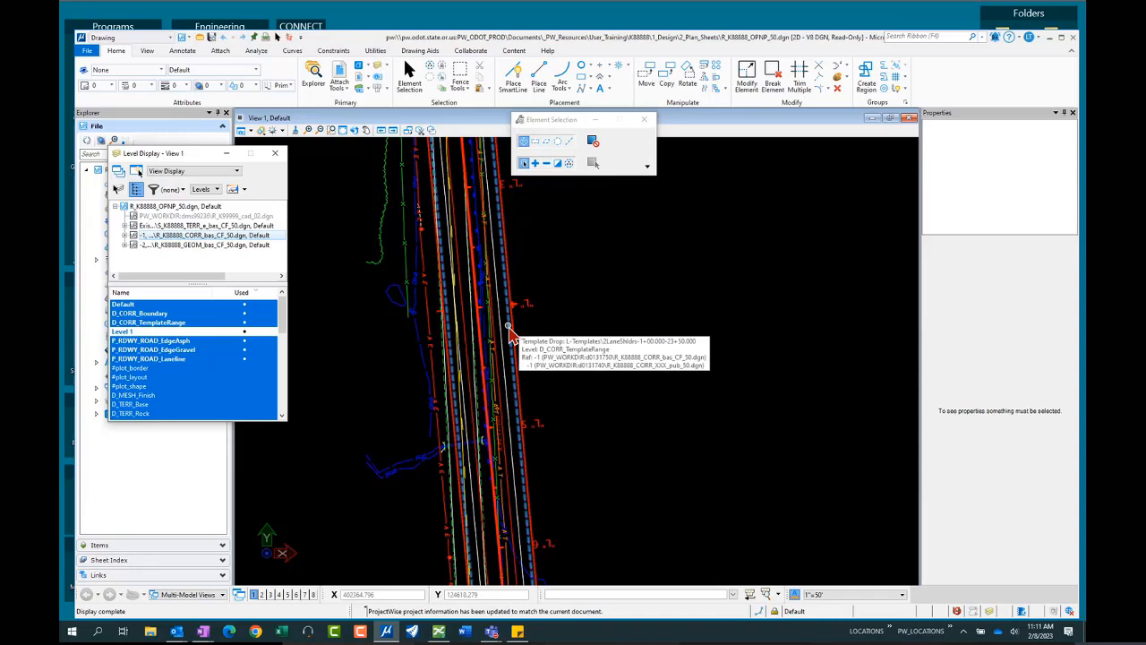
scroll(358, 314, down, 3)
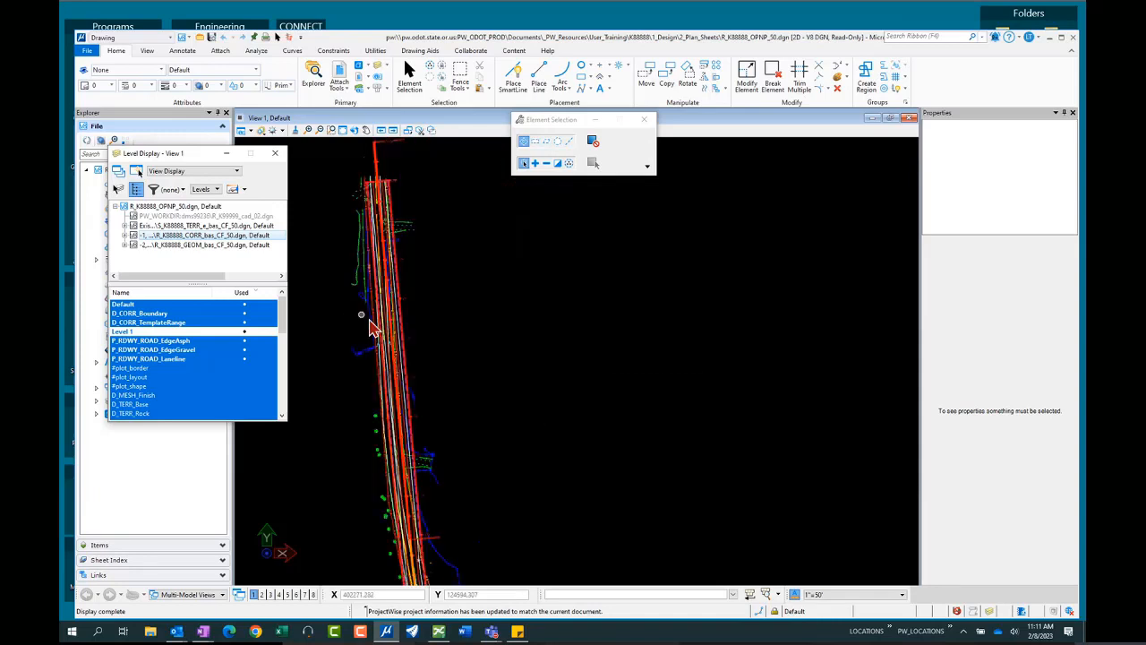
scroll(472, 268, down, 2)
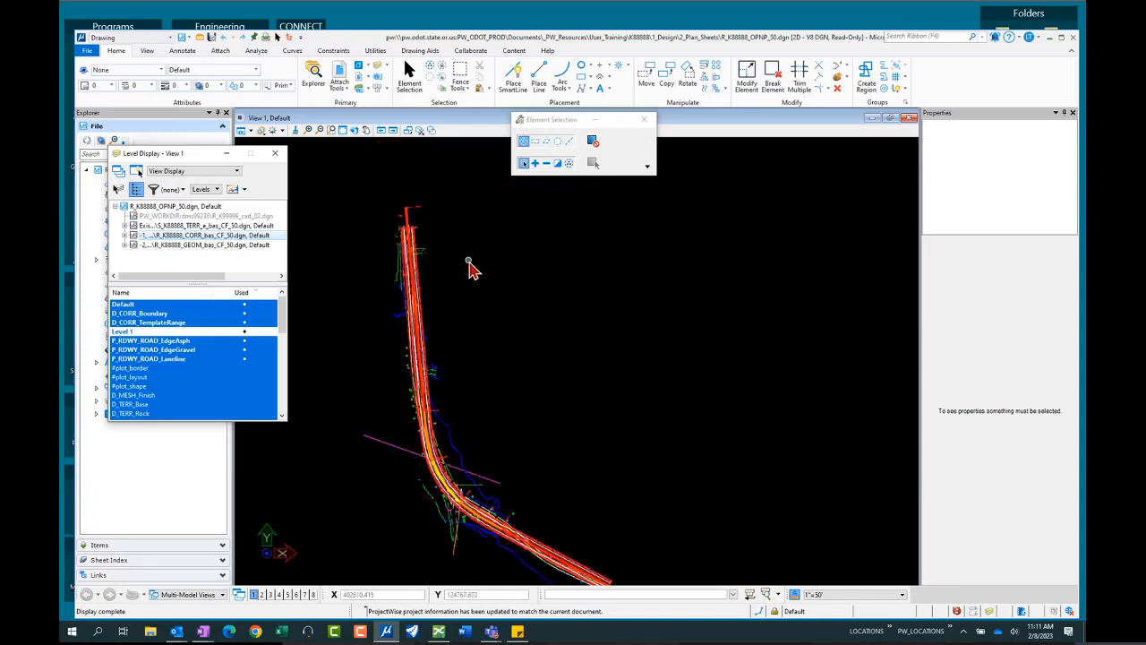
click(139, 313)
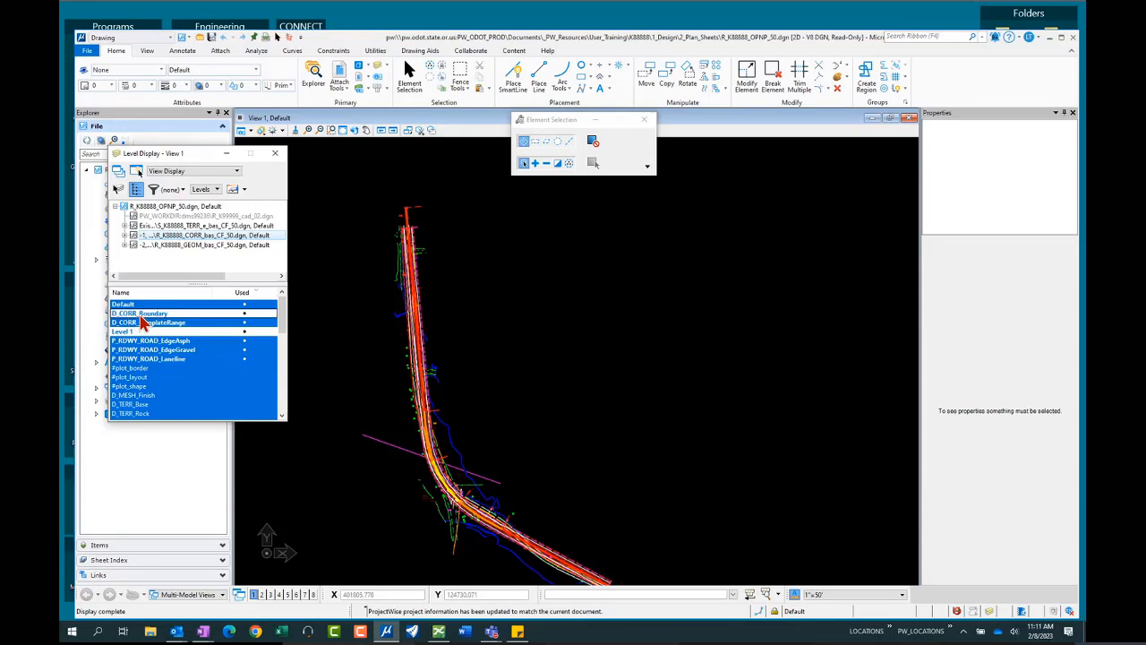
click(148, 323)
click(150, 323)
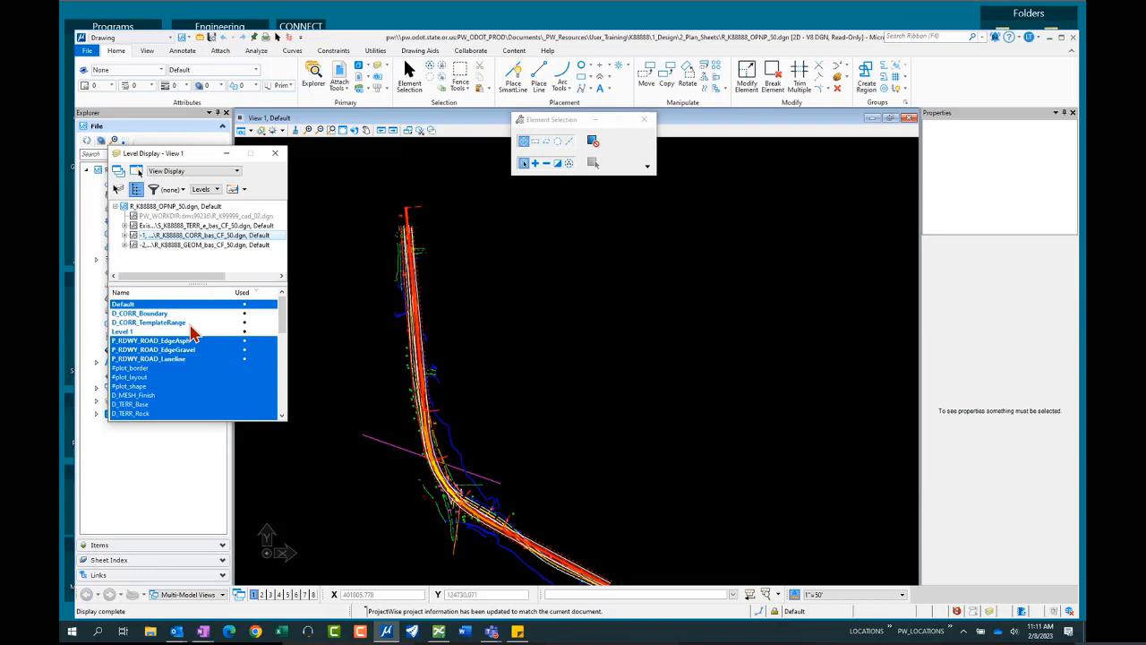
Turn off the P_RDWY_ALIGN_MainTicSmScl level of the R_K88888_GEOM_bas_CF_50.dgn reference in View 1.
click(190, 249)
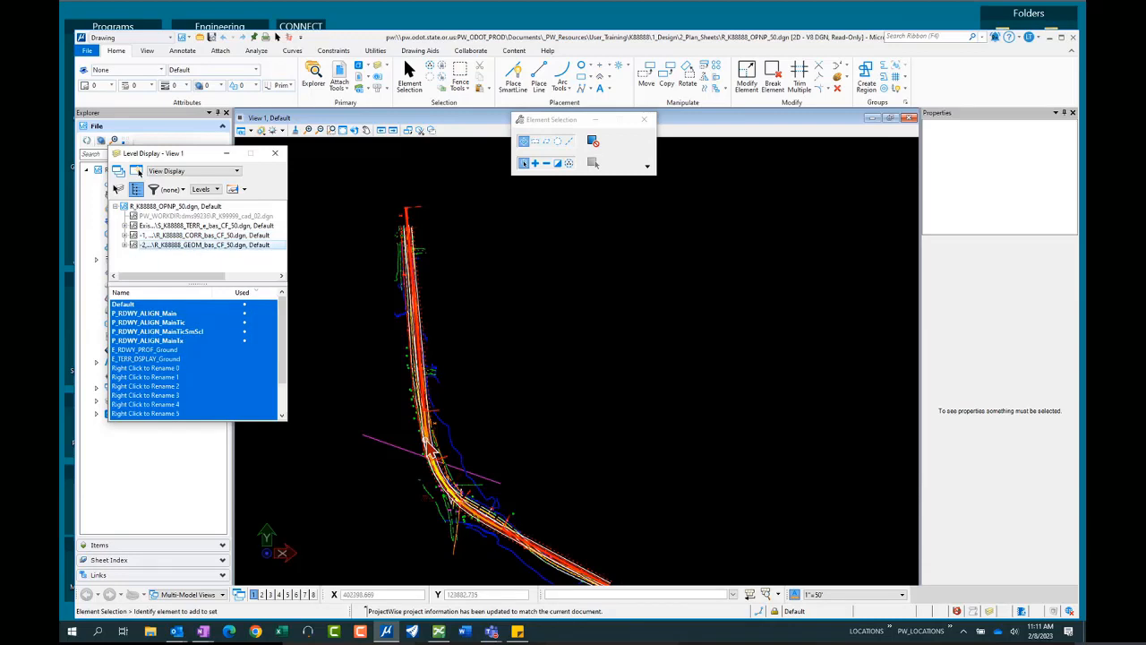
scroll(435, 409, up, 3)
scroll(401, 396, up, 3)
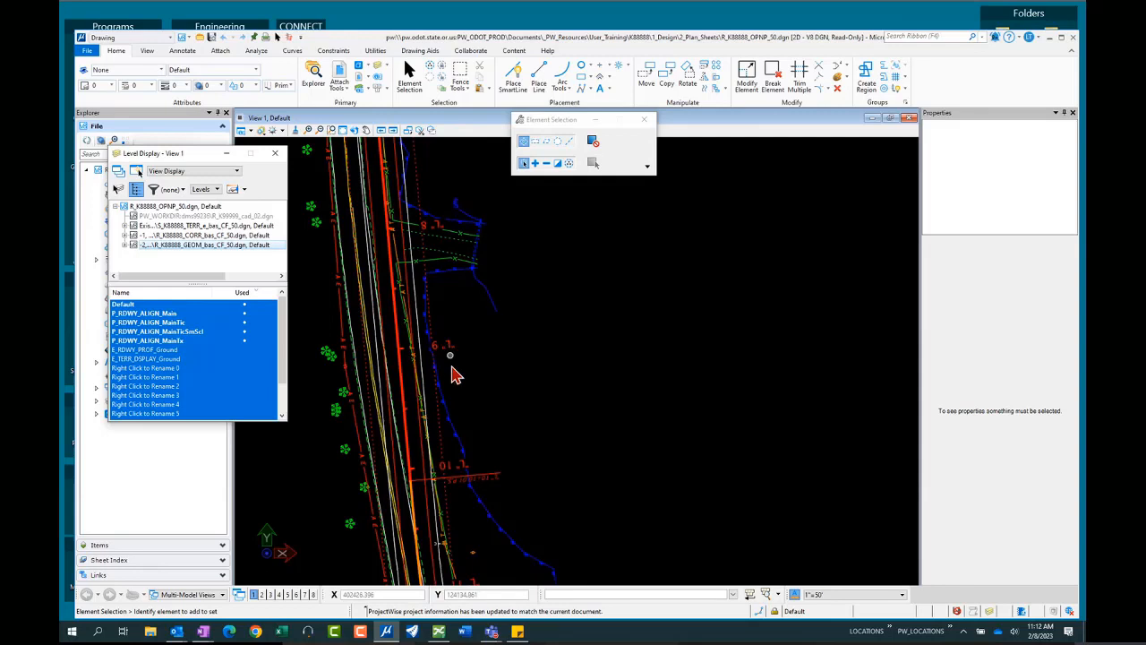
mouse_move(454, 473)
click(197, 332)
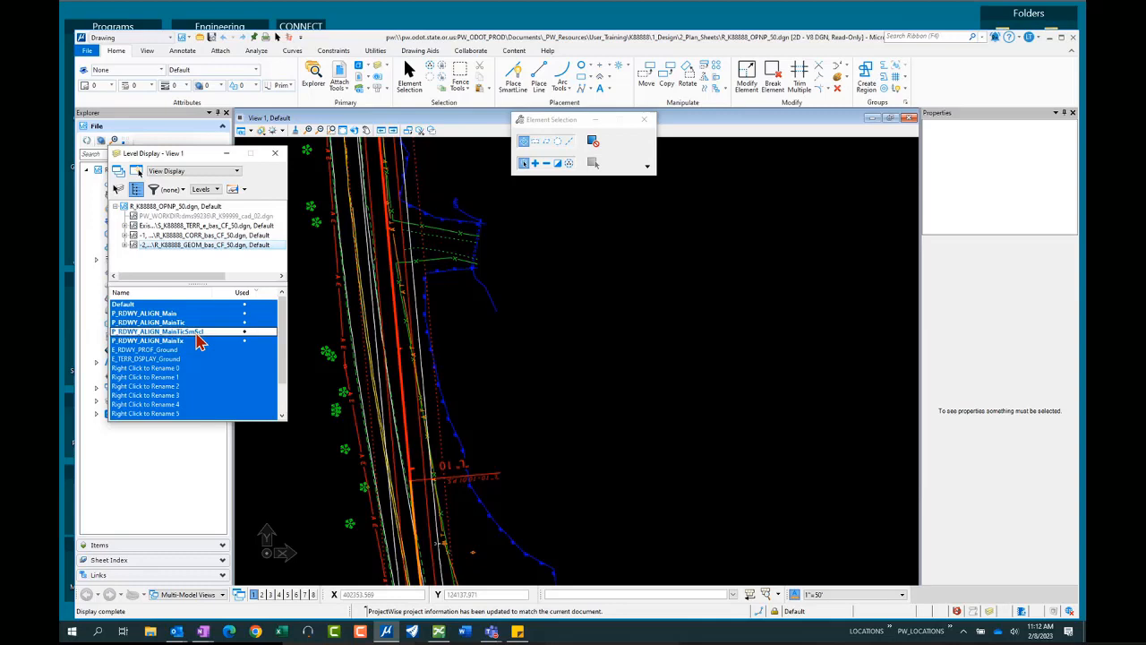
click(196, 333)
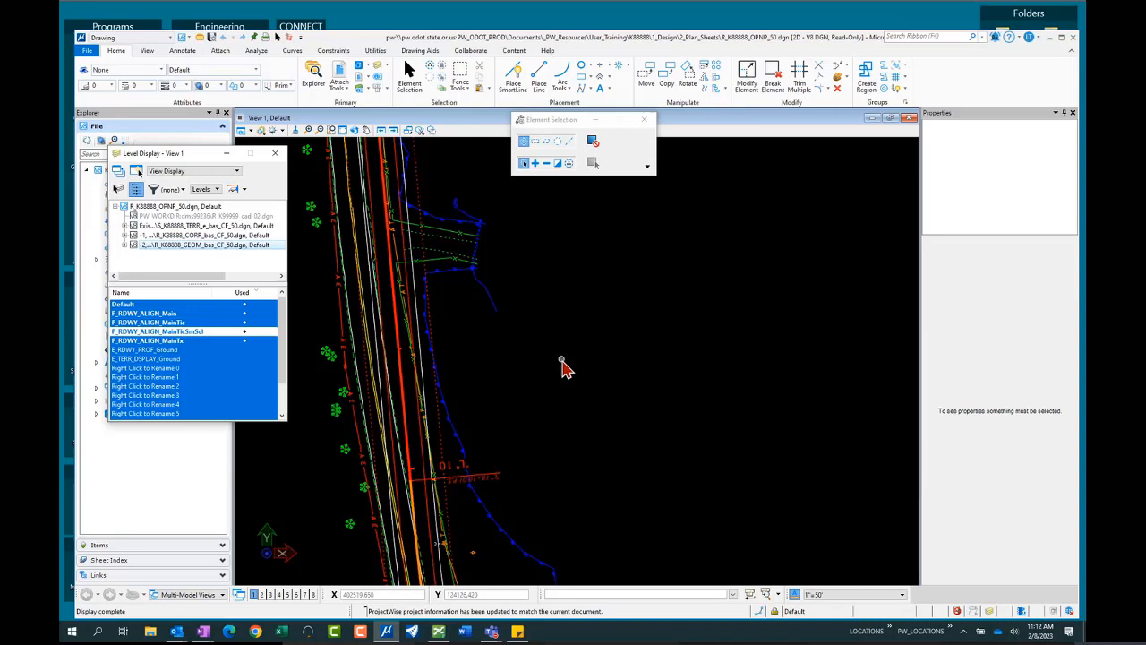
Open the References dialog for the active file, highlight the S_K88888_TERR_e_bas_CF_50.dgn reference, and move the dialog clear of the alignment.
scroll(562, 367, down, 2)
scroll(479, 385, down, 3)
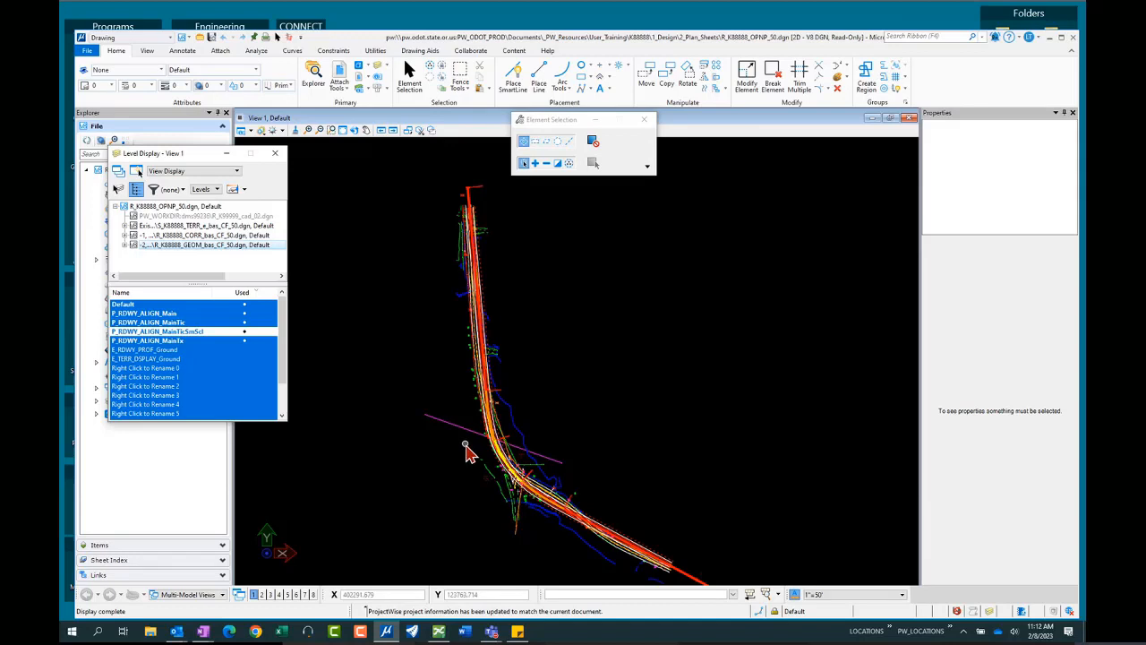
scroll(499, 451, up, 1)
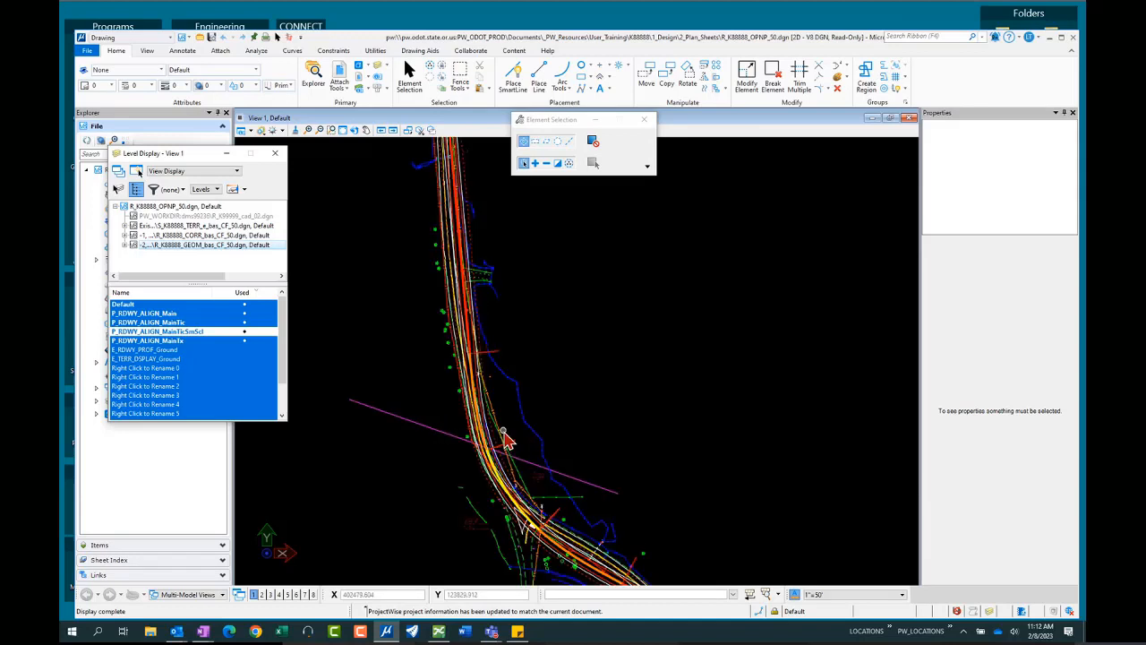
scroll(506, 439, up, 1)
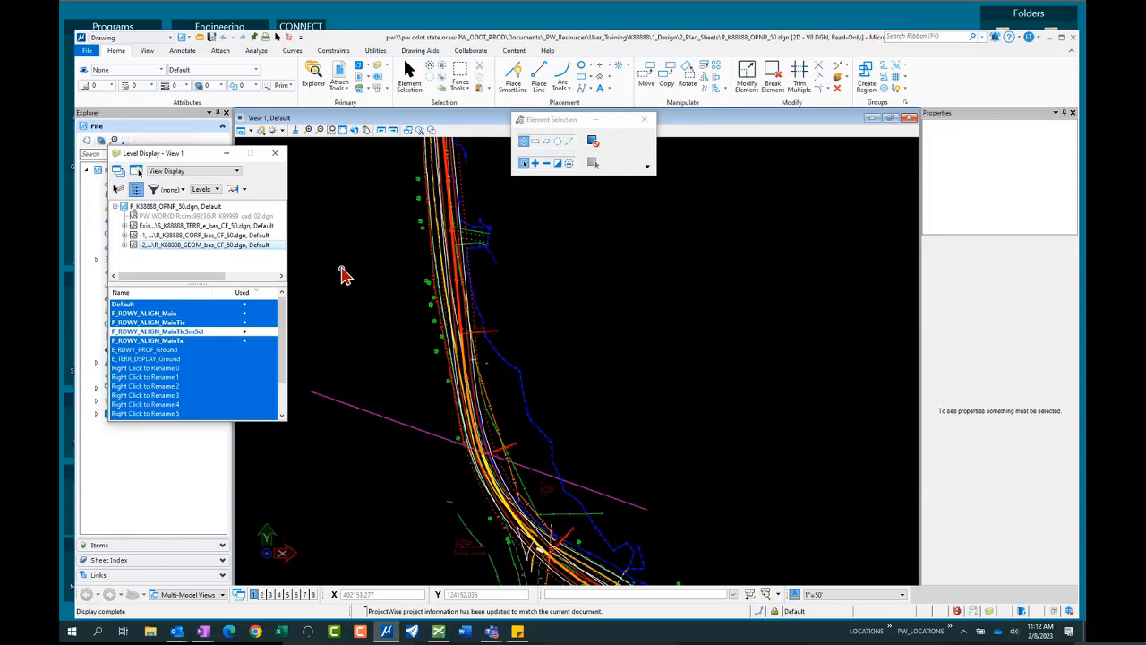
right_click(199, 208)
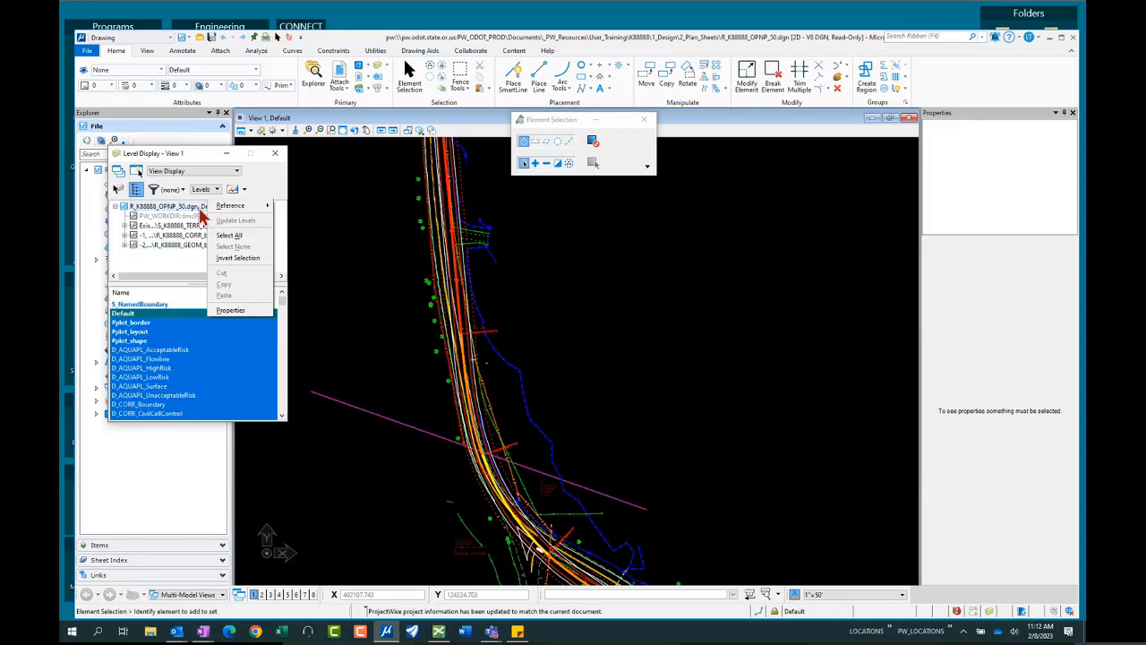
mouse_move(260, 209)
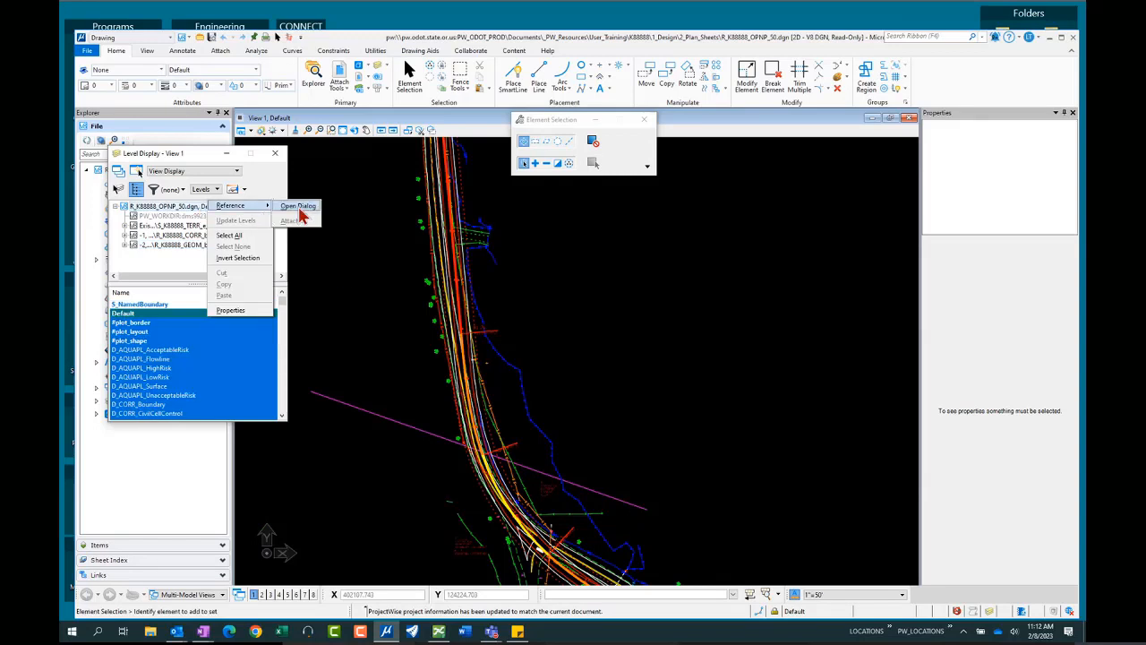
click(298, 207)
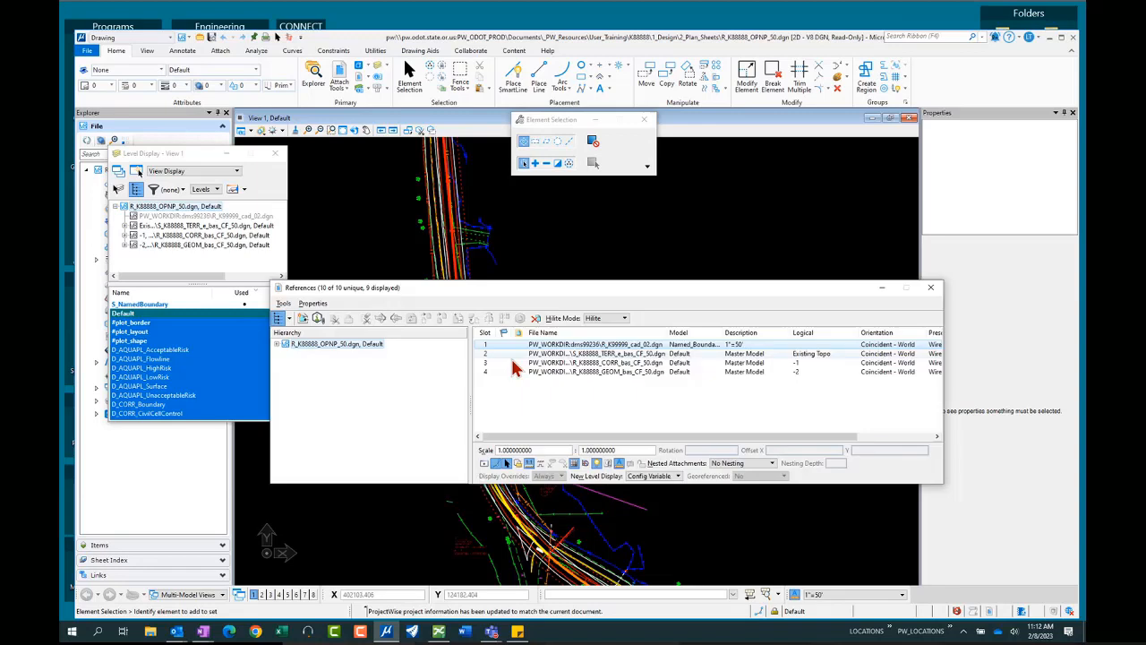
click(593, 355)
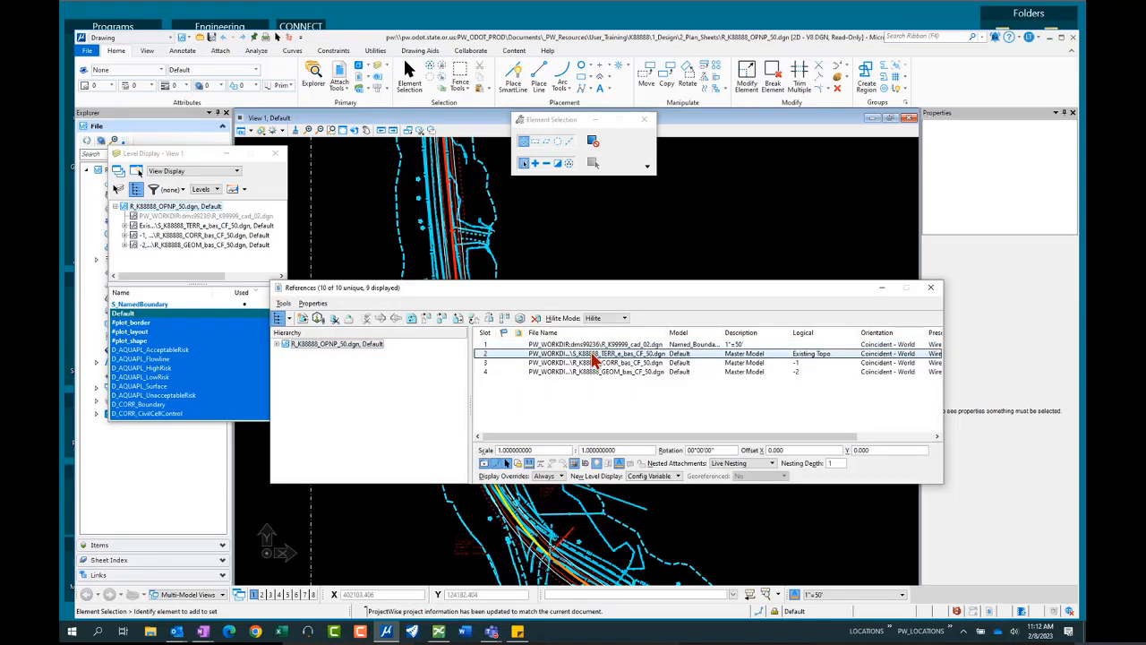
drag(674, 298, 858, 320)
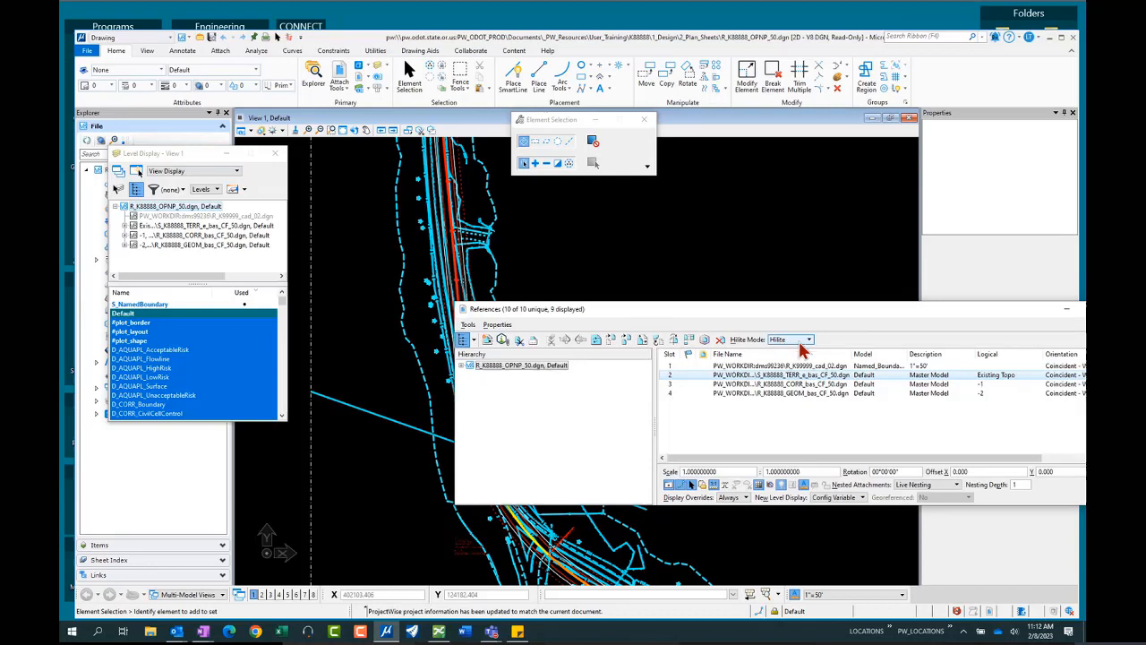
drag(723, 319, 840, 358)
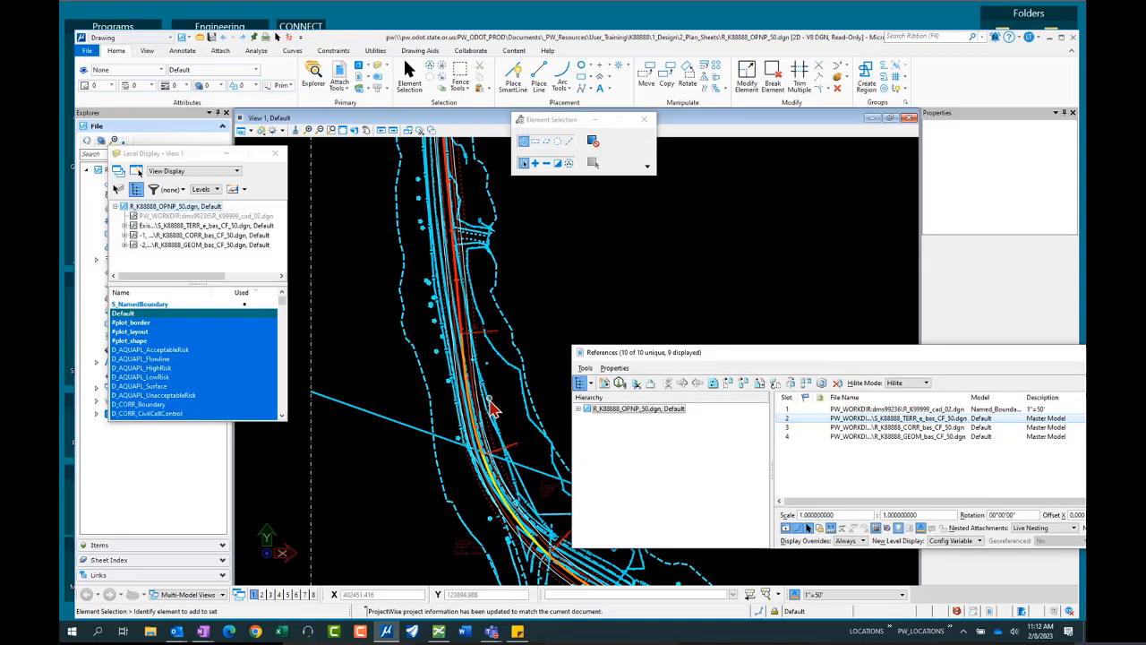
Examine the highlighted terrain reference elements in View 1, clear the reference selection, and close the References dialog.
scroll(500, 422, up, 1)
scroll(500, 422, up, 2)
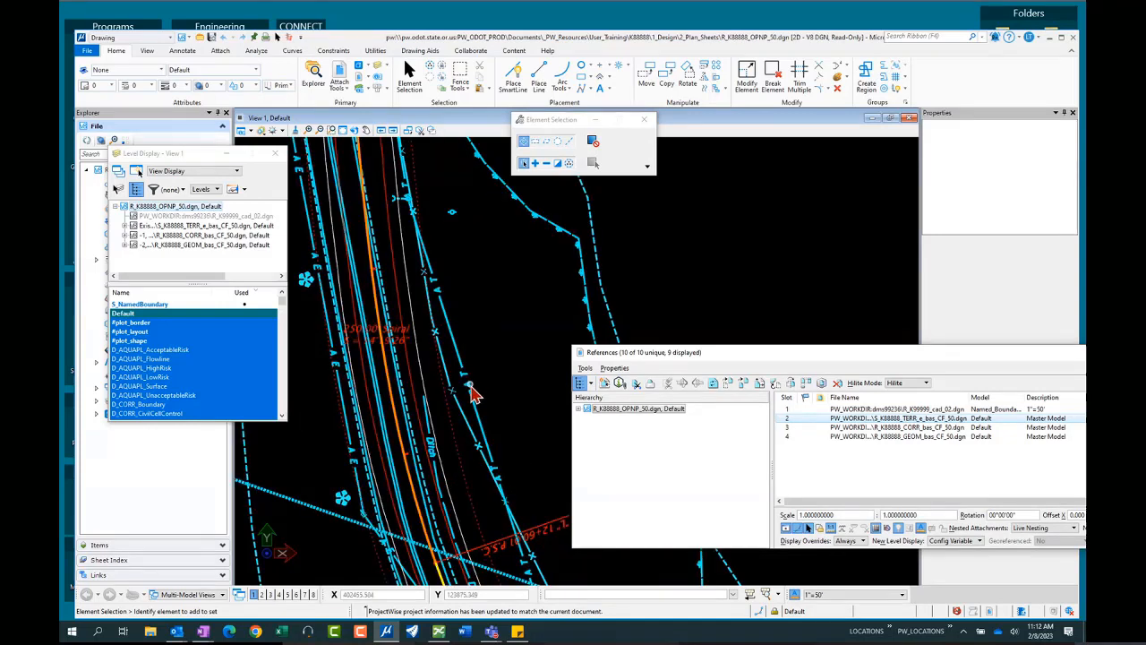
mouse_move(470, 385)
scroll(435, 287, down, 2)
scroll(385, 418, down, 1)
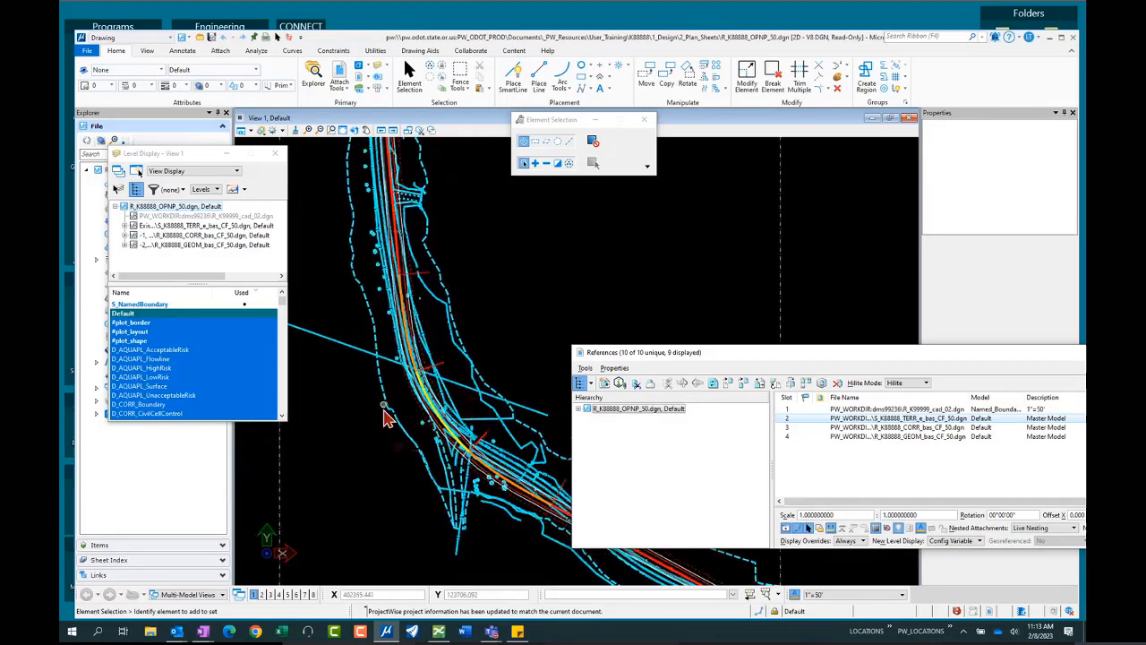
scroll(385, 421, down, 1)
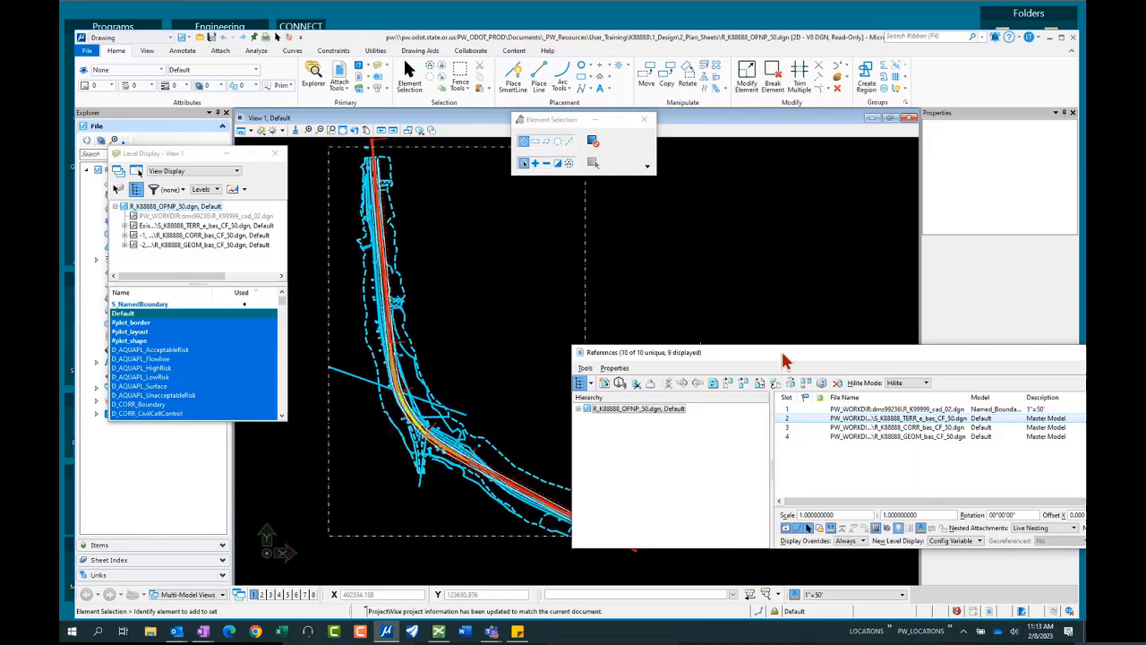
drag(782, 360, 667, 306)
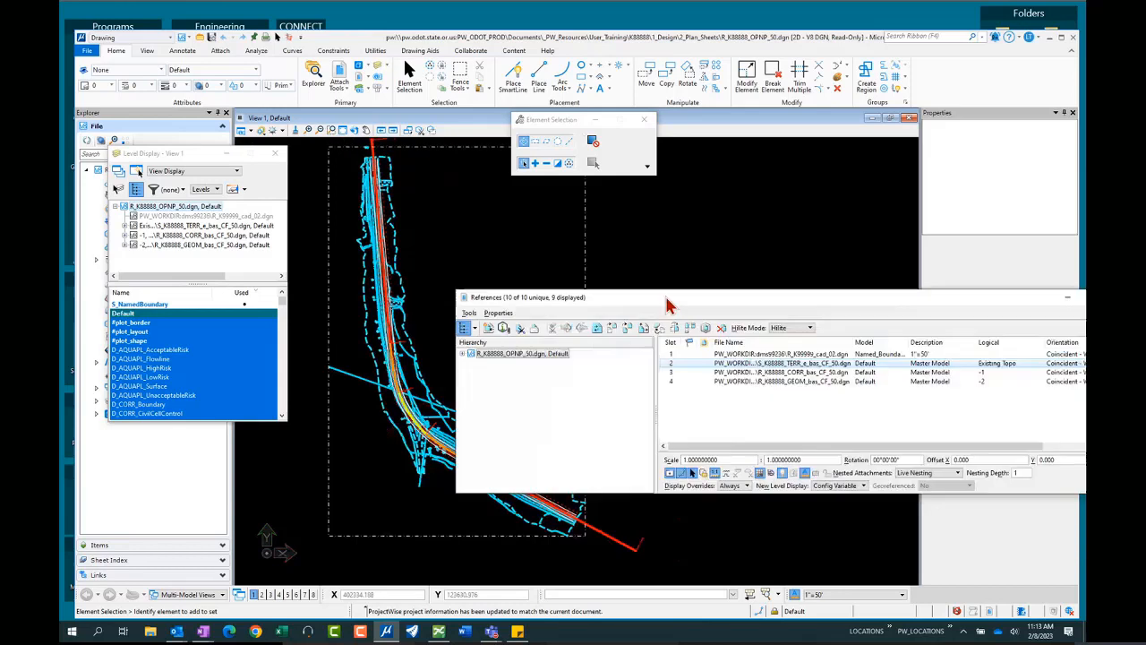
click(797, 425)
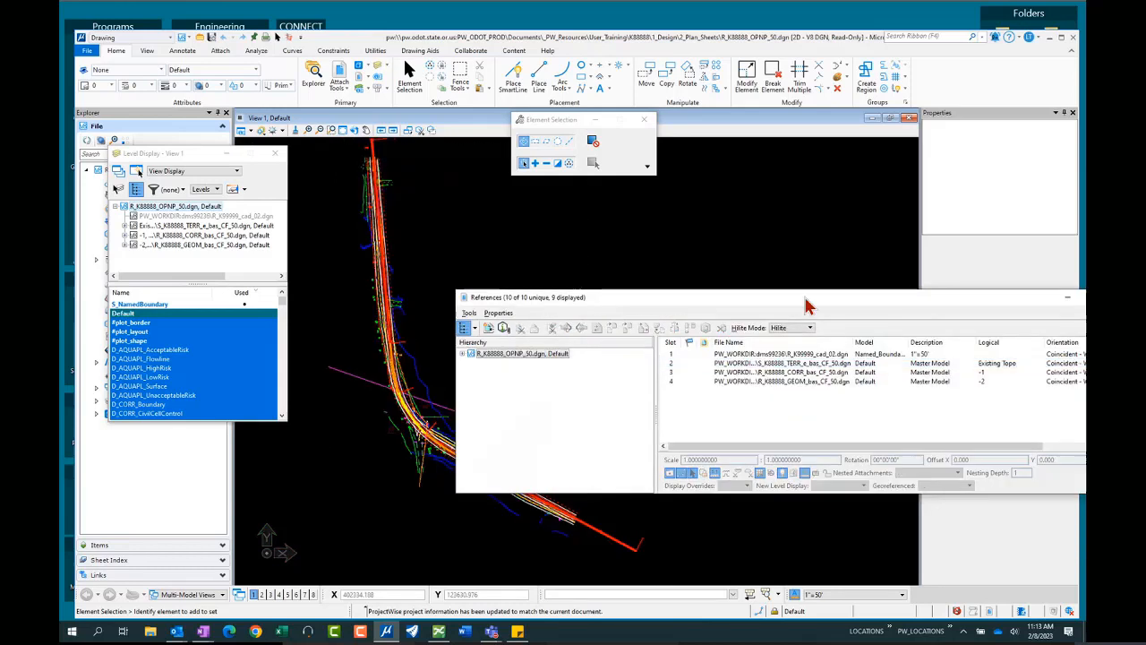
click(1115, 298)
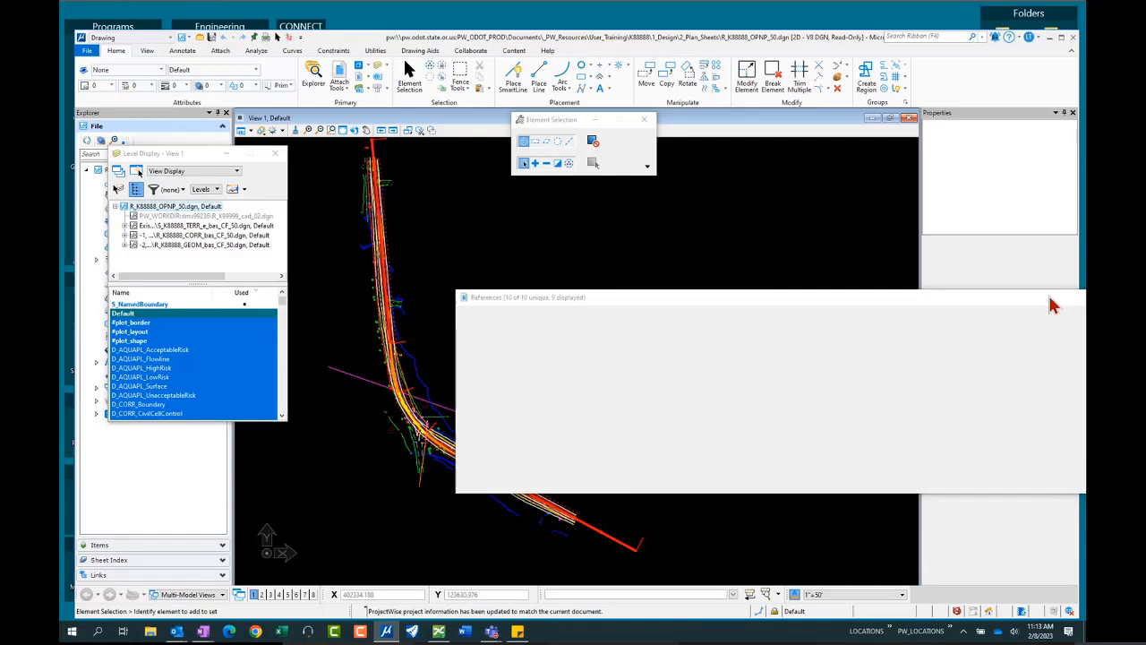
Review which used levels of the S_K88888_TERR_e_bas_CF_50.dgn reference are displayed in View 1, including the E_TERR boundary and DTM levels.
click(188, 227)
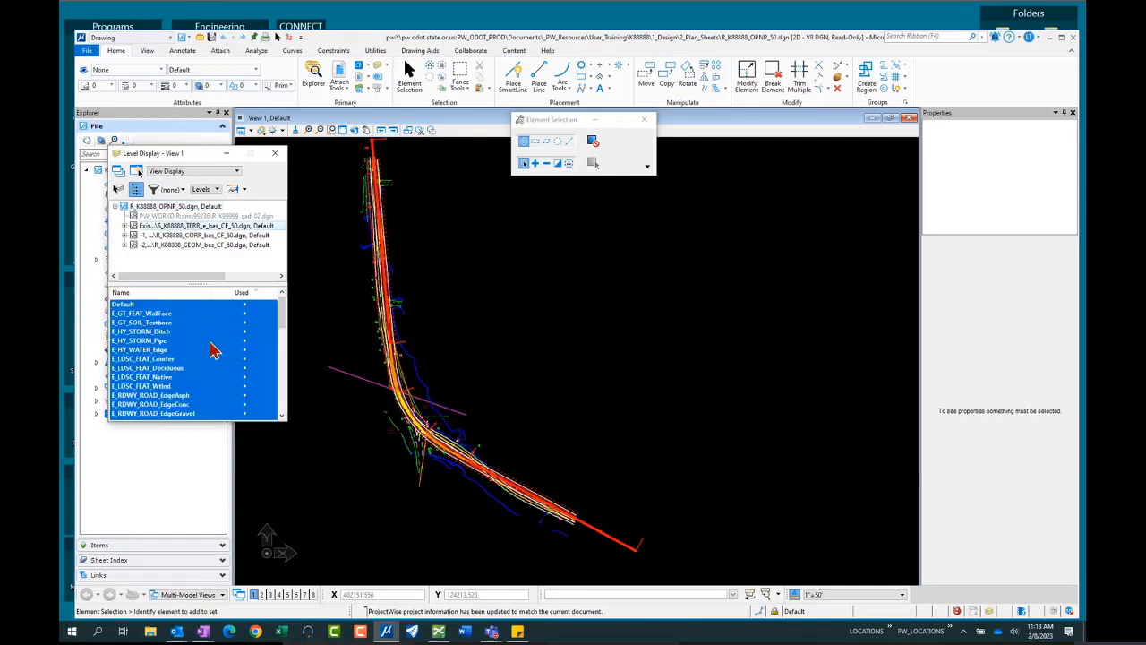
scroll(223, 342, down, 2)
scroll(238, 336, down, 3)
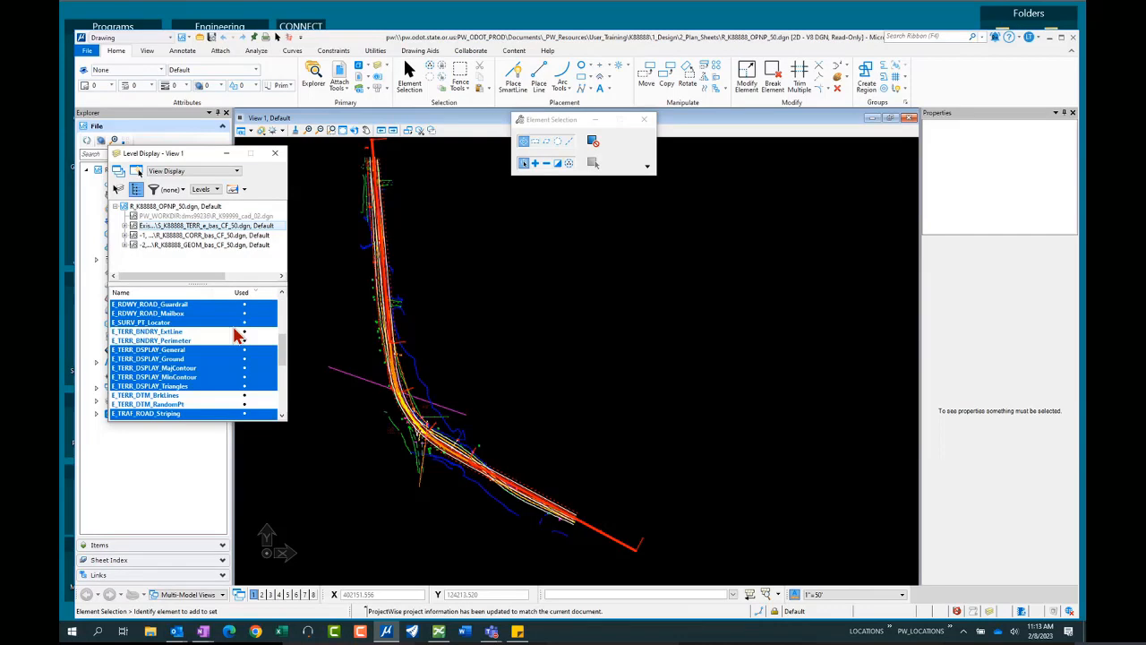
scroll(237, 336, down, 1)
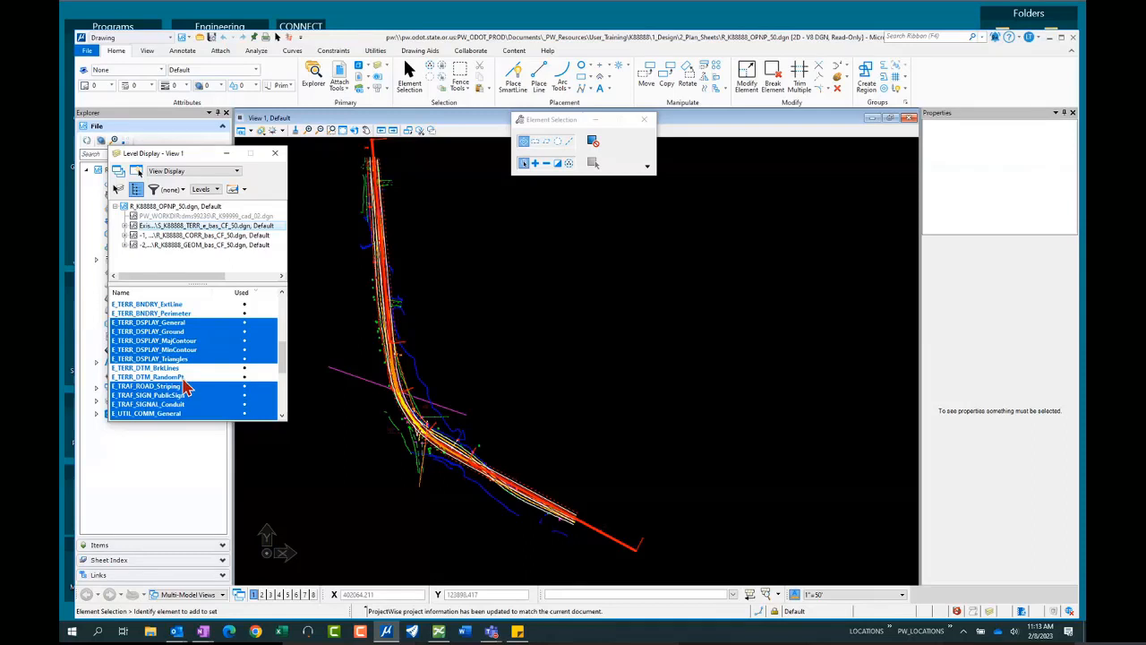
scroll(184, 376, up, 1)
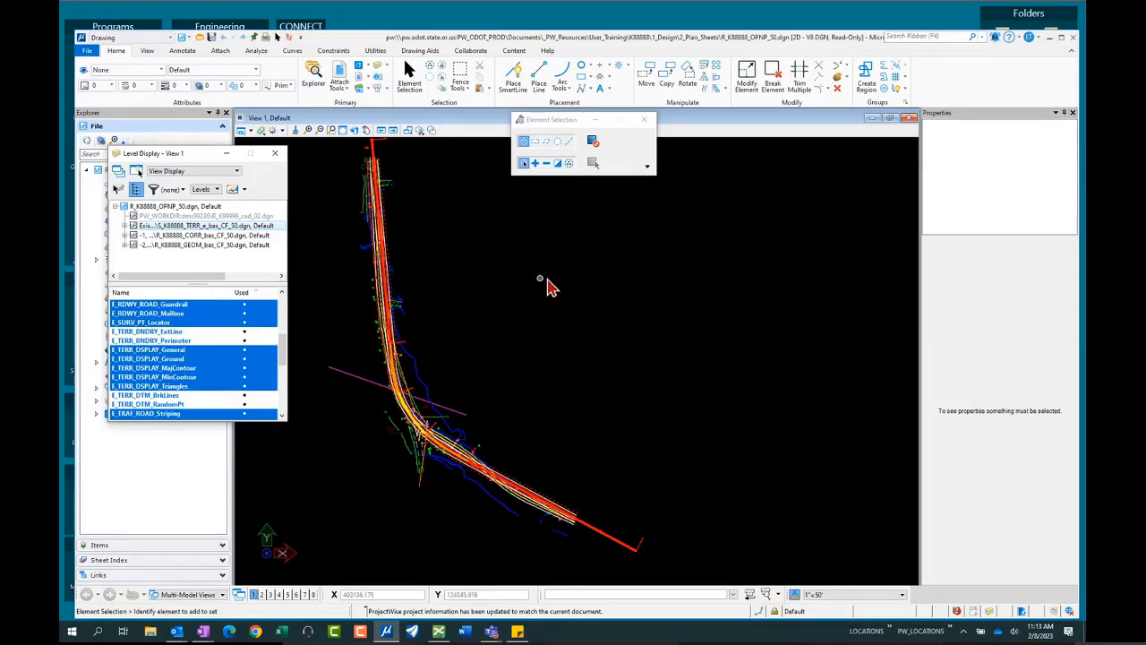
scroll(579, 398, down, 1)
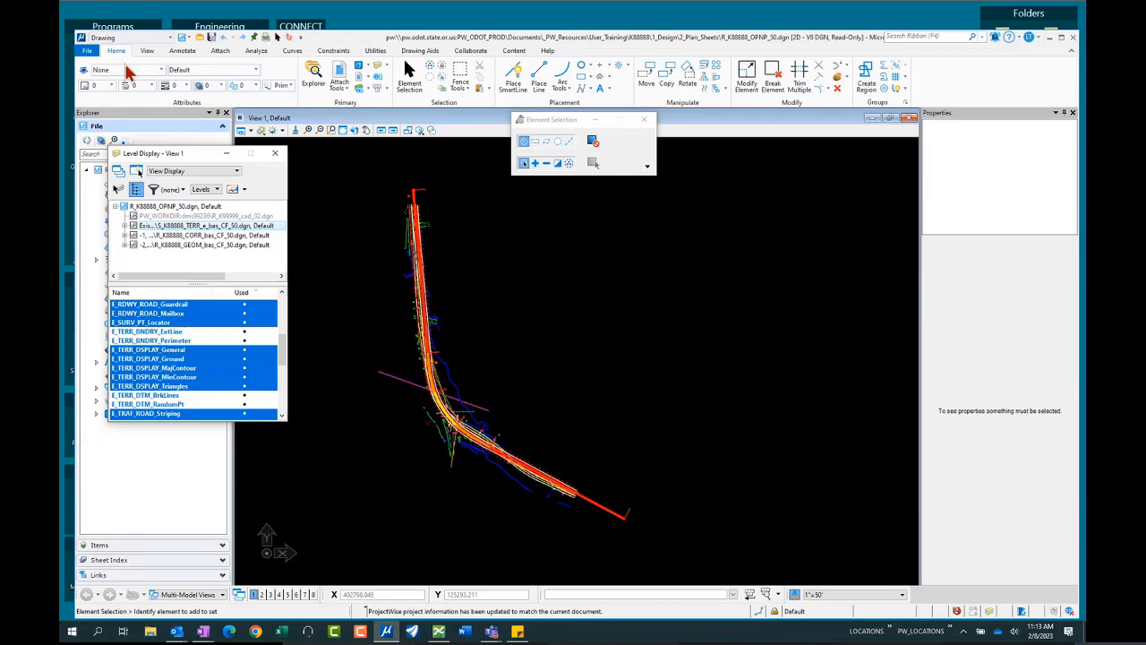
Start Save Fence to File and create the output document without a wizard.
click(468, 89)
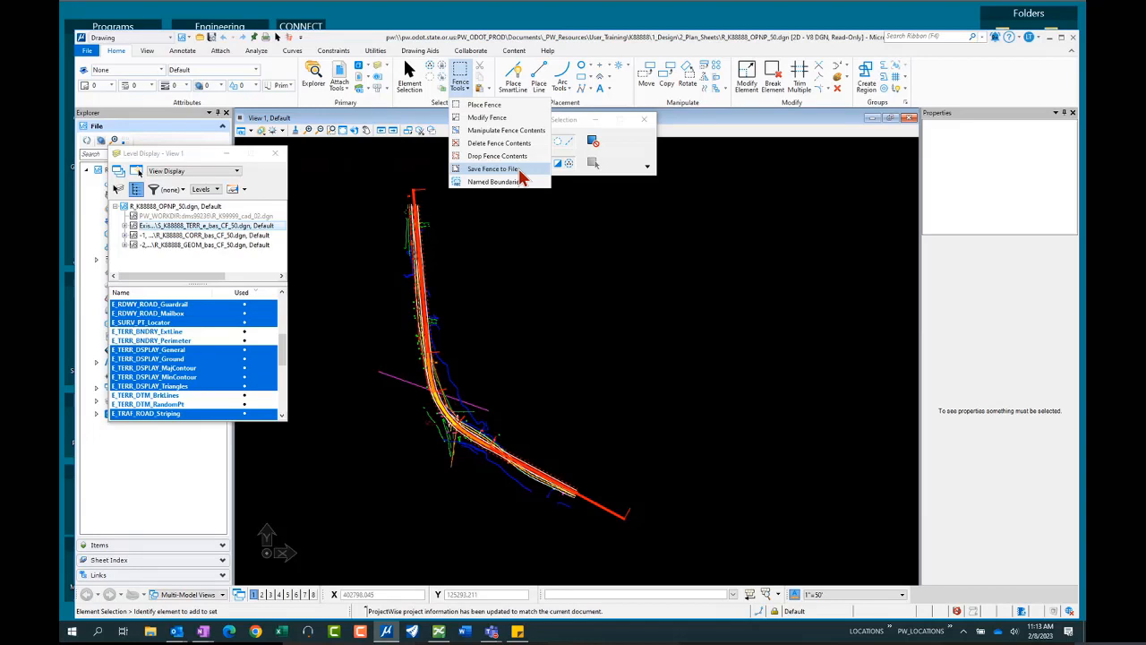
click(494, 169)
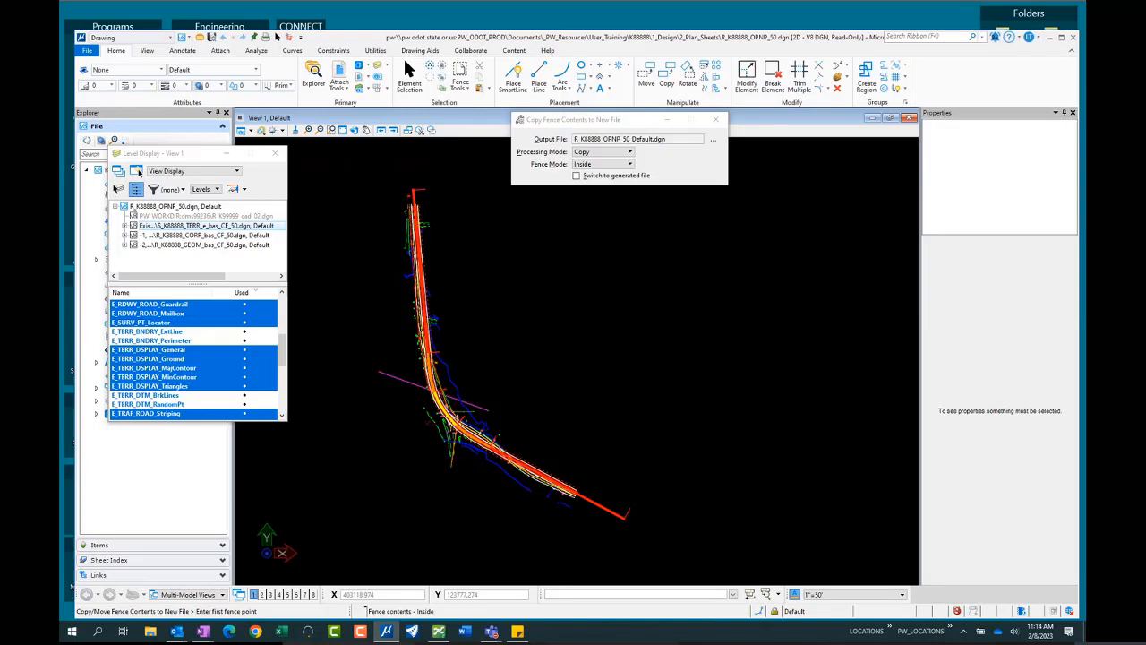
click(715, 143)
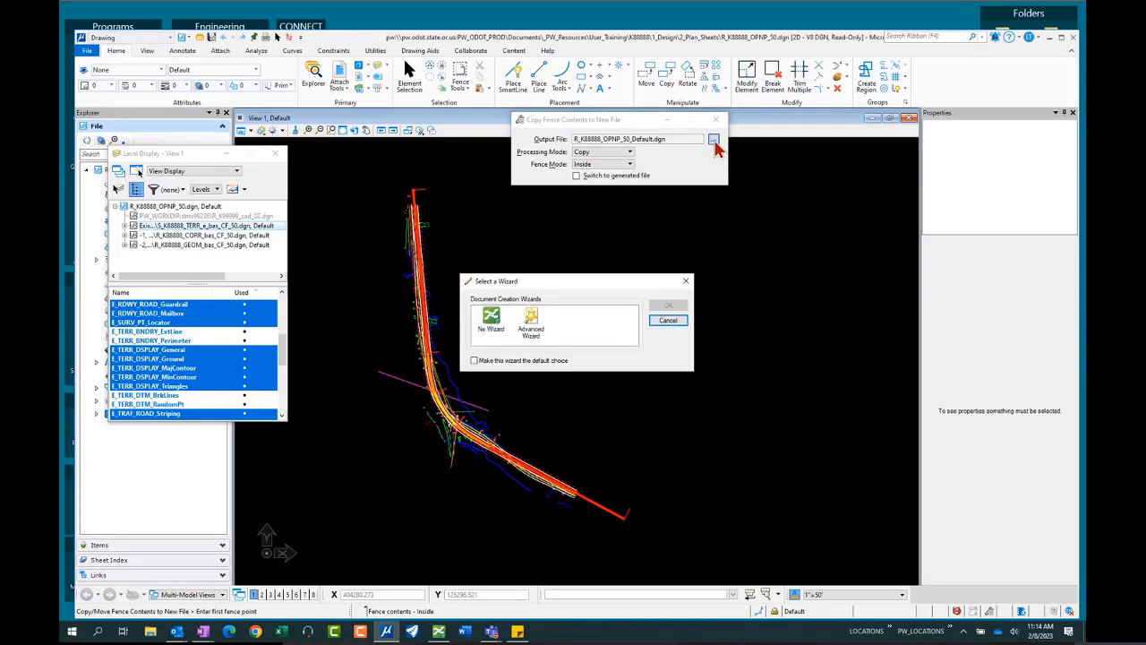
click(492, 323)
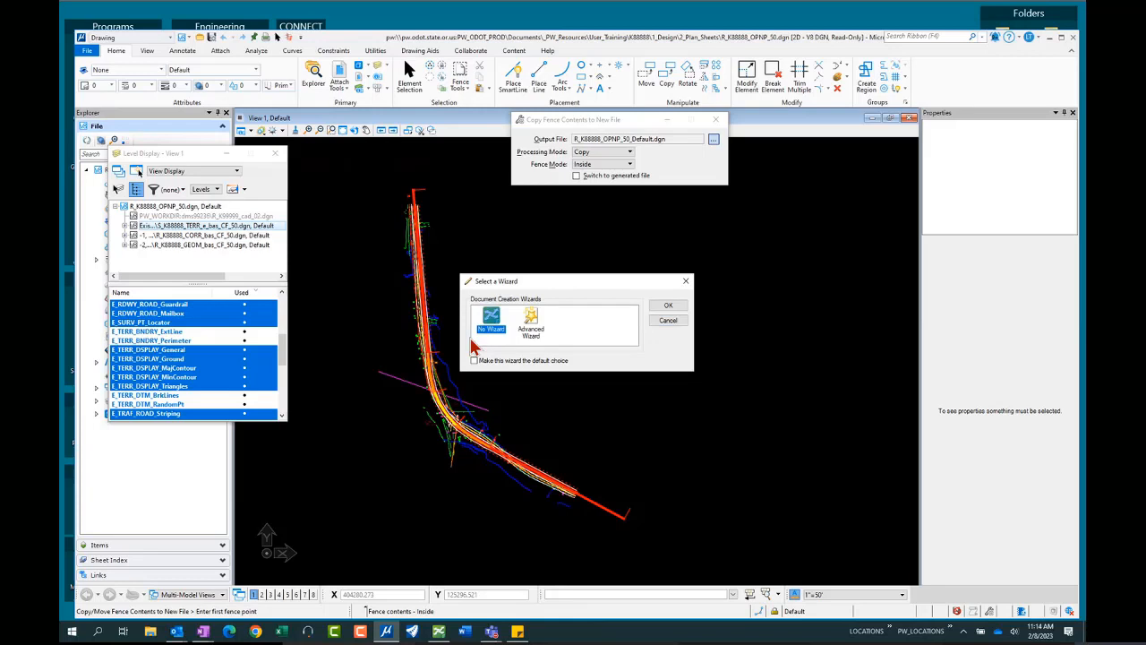
click(668, 308)
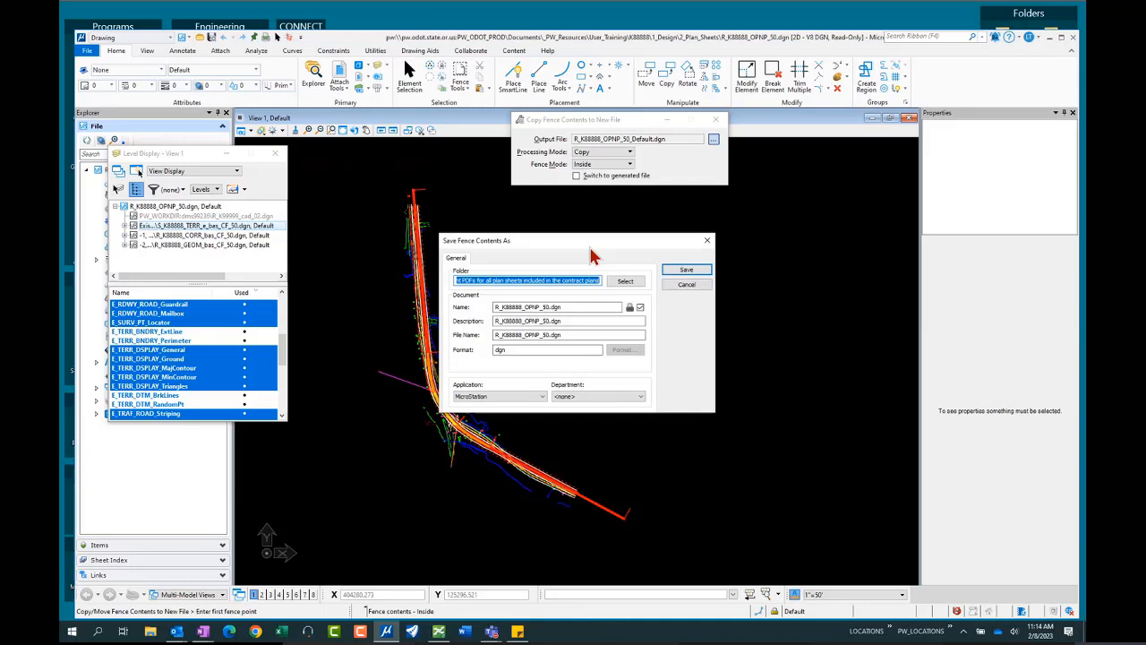
Set the destination folder for the saved fence contents to 0_Temp under 1_Design.
drag(591, 249, 668, 239)
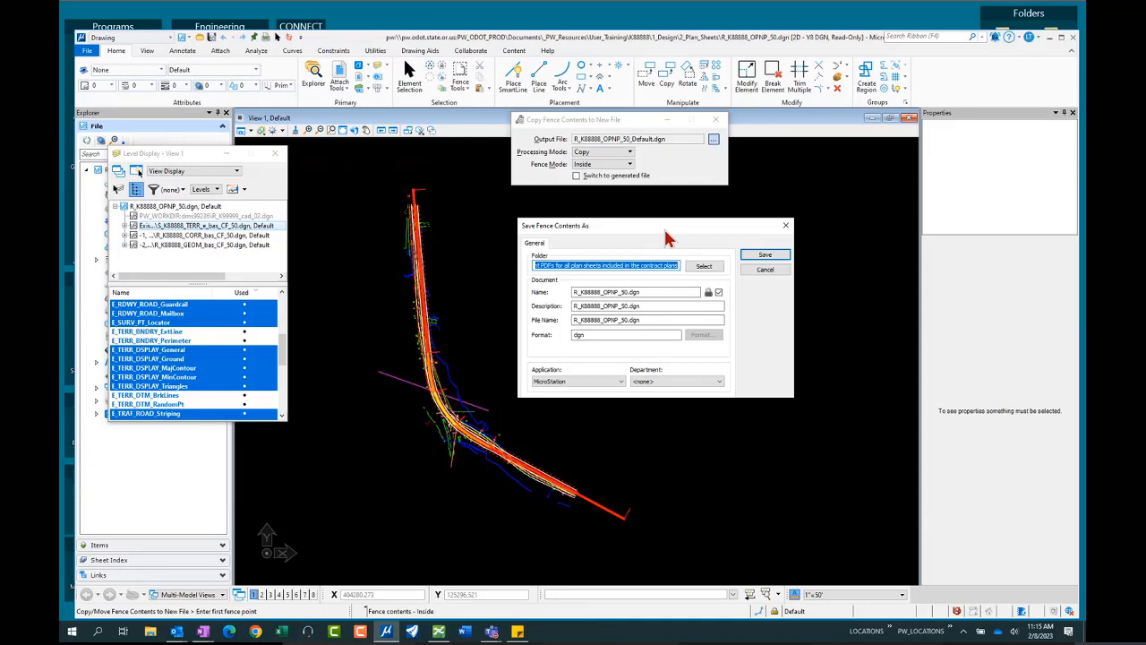
click(710, 267)
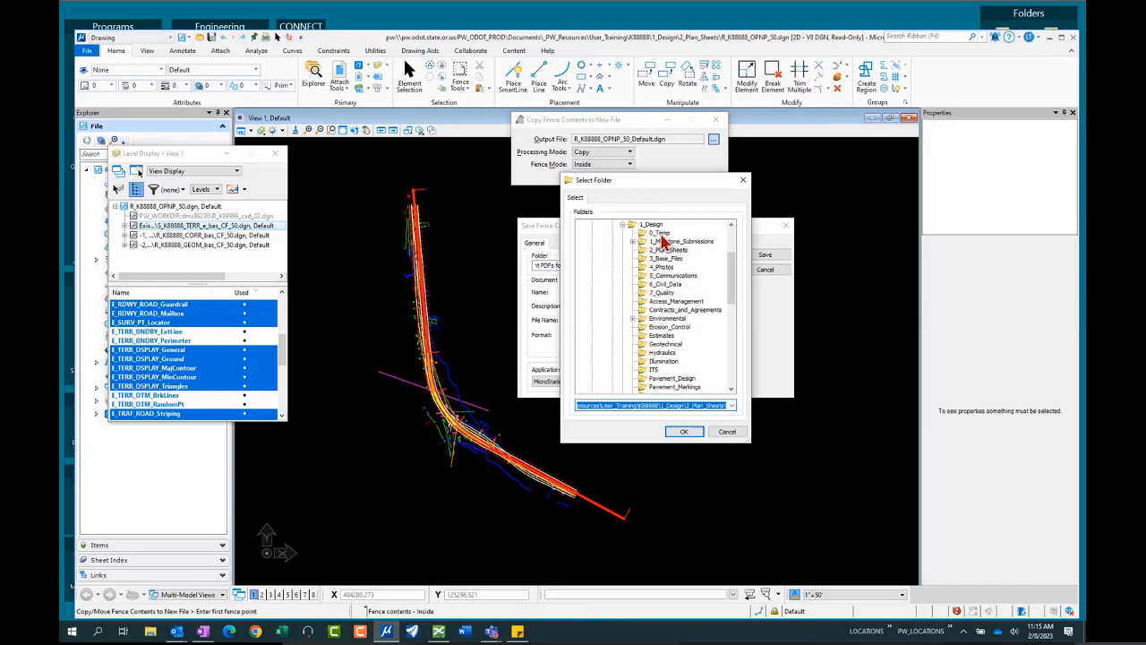
click(661, 234)
drag(732, 272, 731, 265)
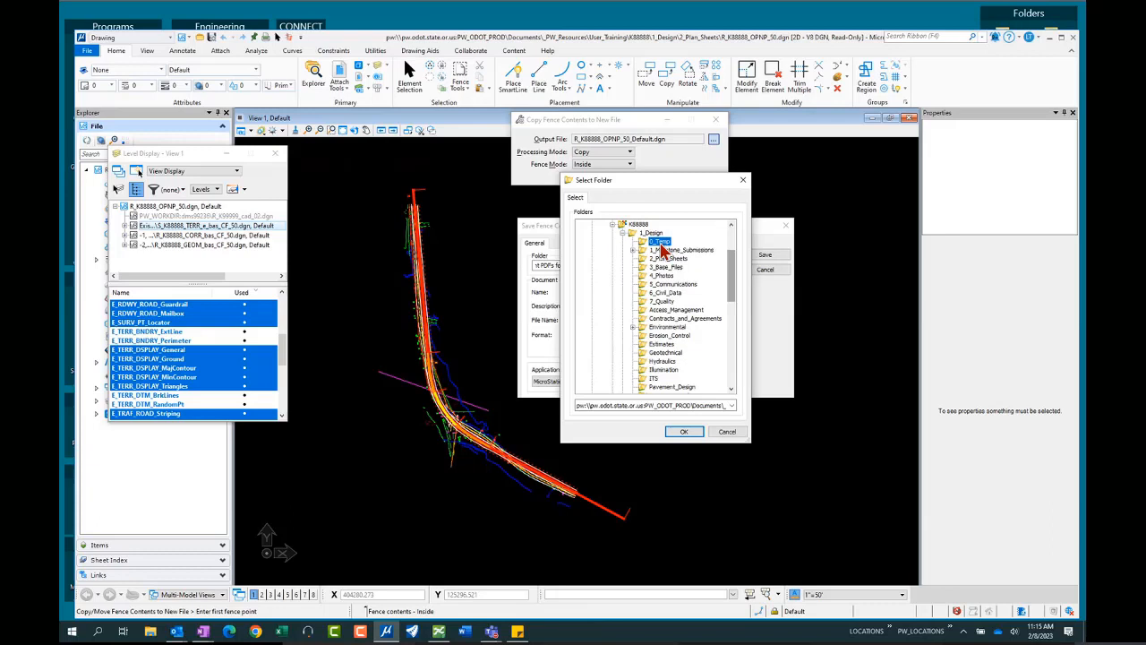
click(687, 434)
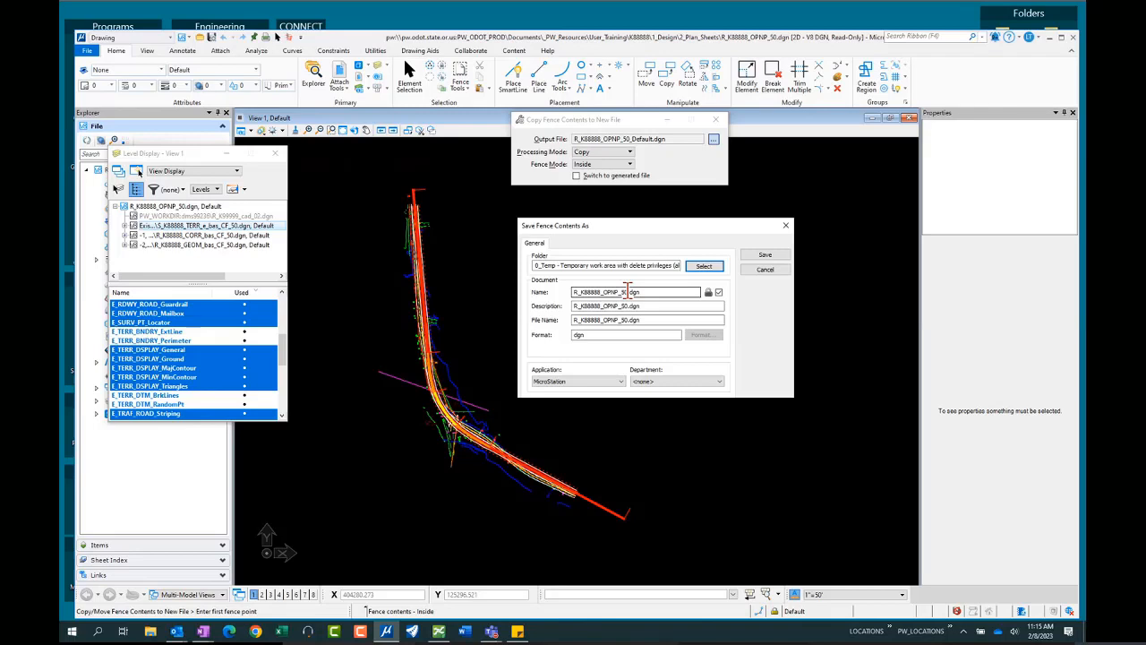
Name the output document My Base File.dgn.
drag(574, 294, 627, 288)
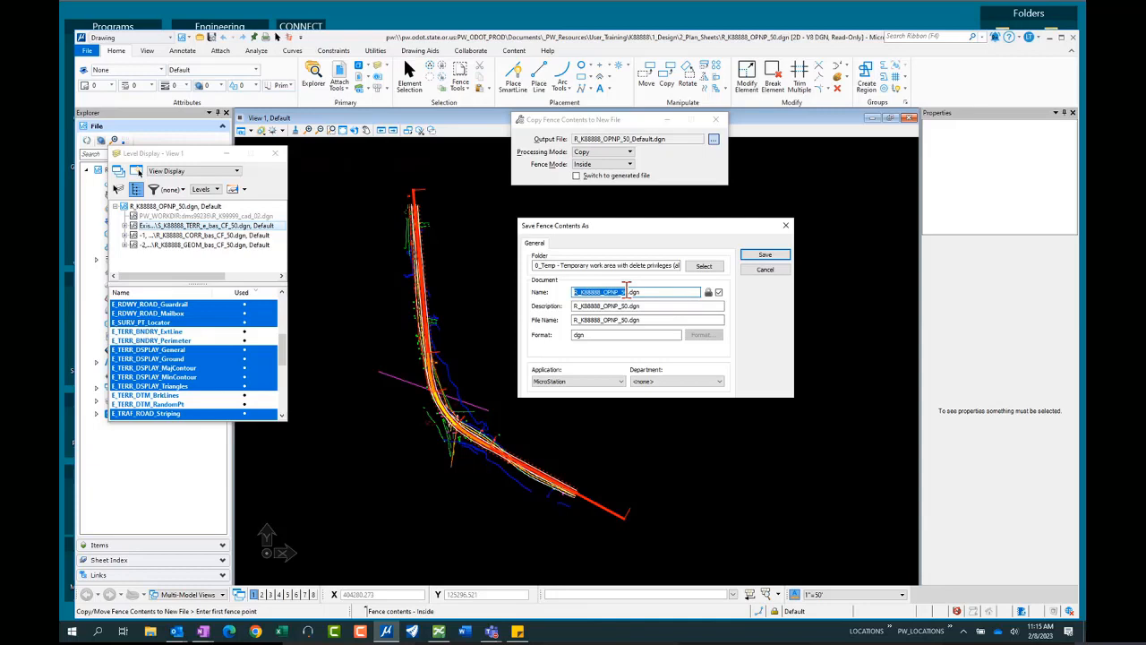
text(My)
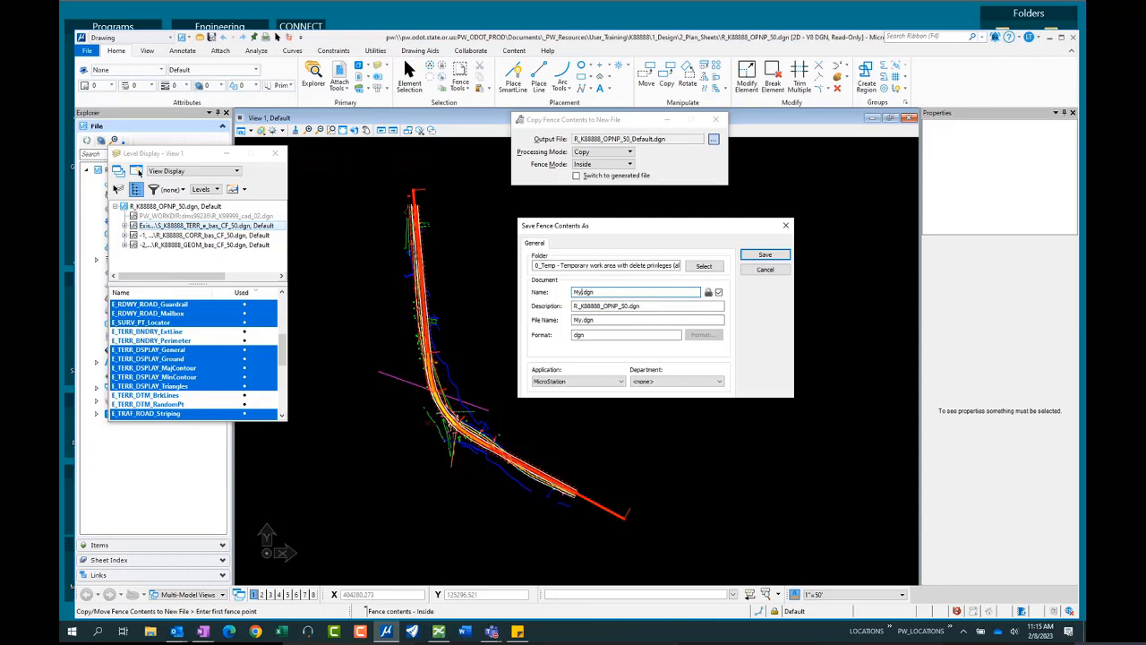
text(D)
text(e)
key(BackSpace)
key(BackSpace)
text(Base File)
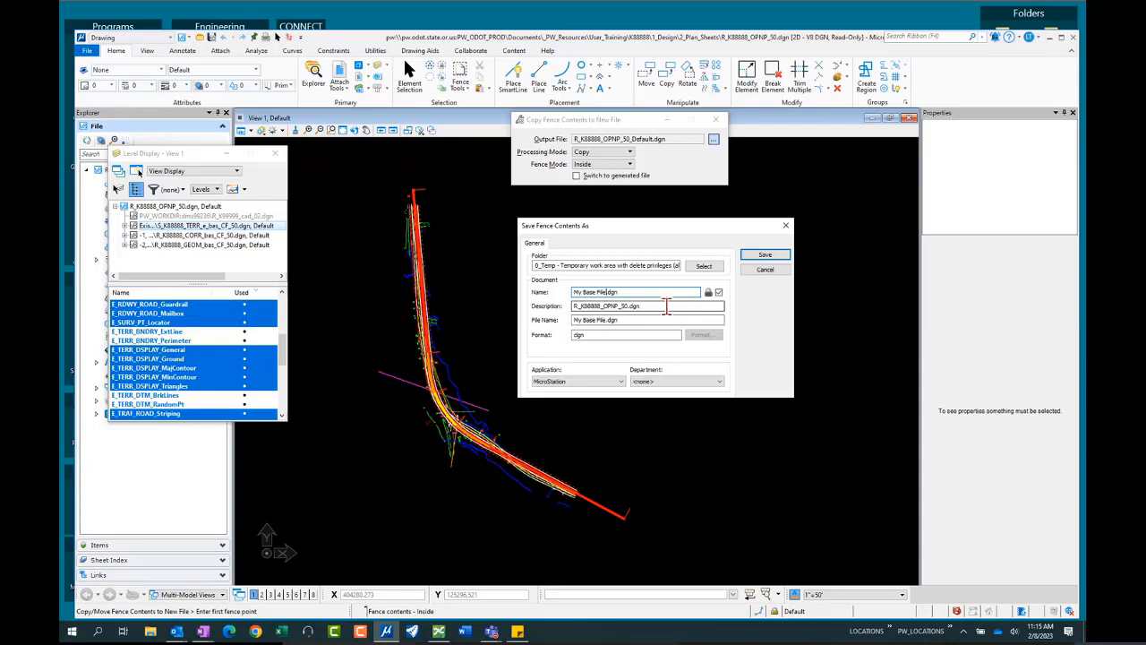
Set the document description to "Base File in Progress" and save the output document definition.
key(Tab)
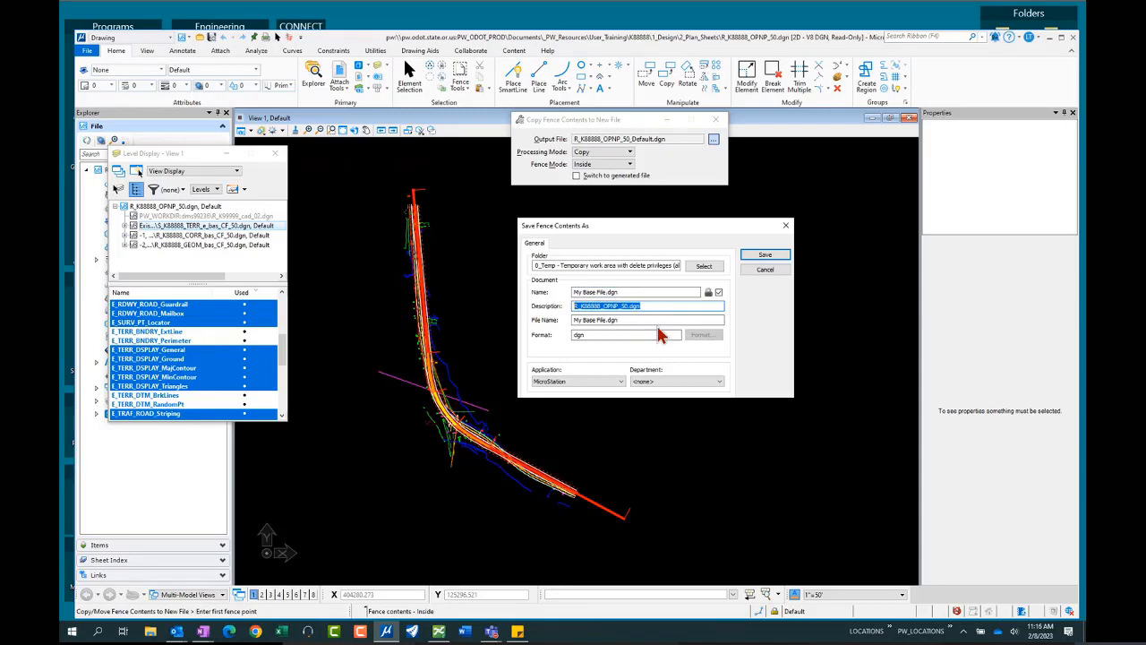
text(Base F)
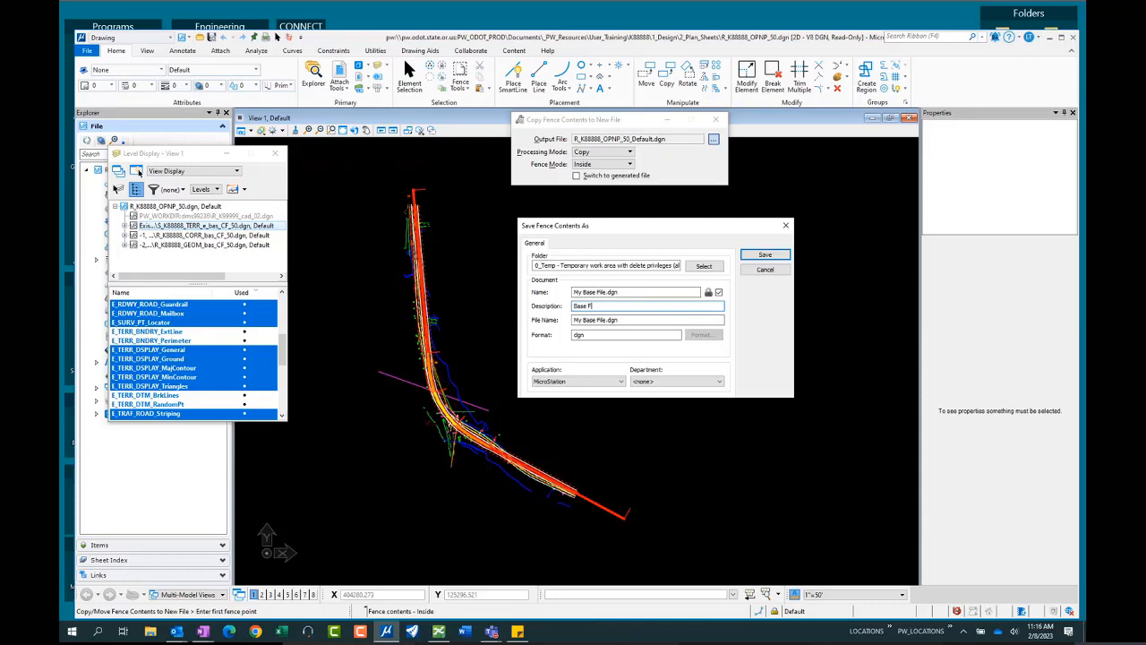
text(ile in Progress)
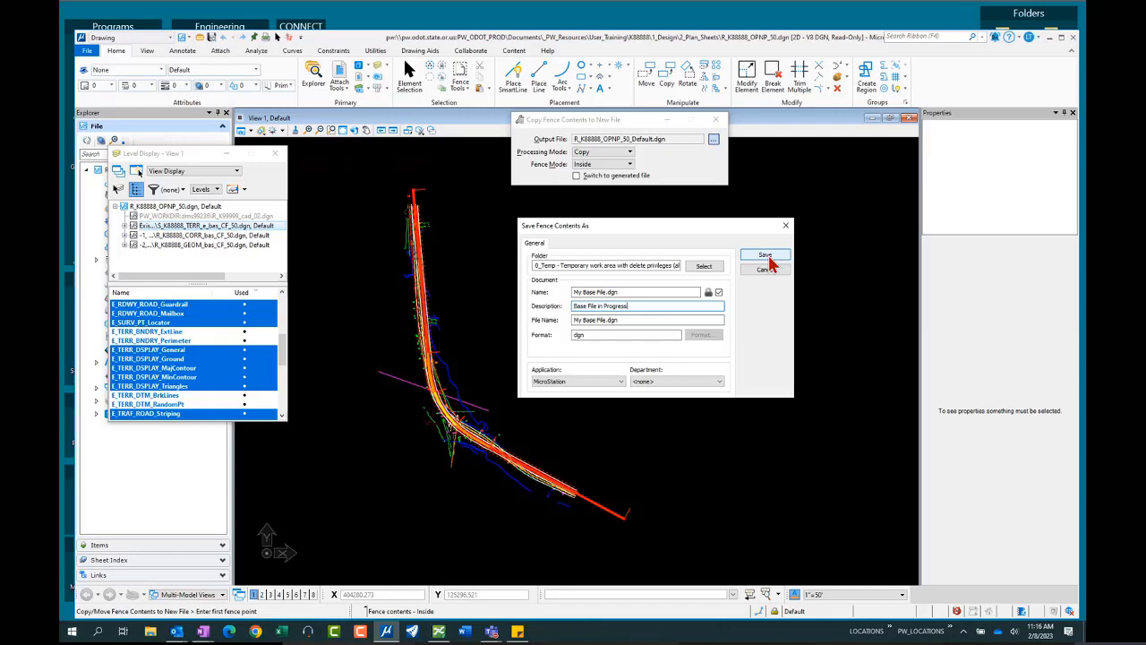
click(766, 257)
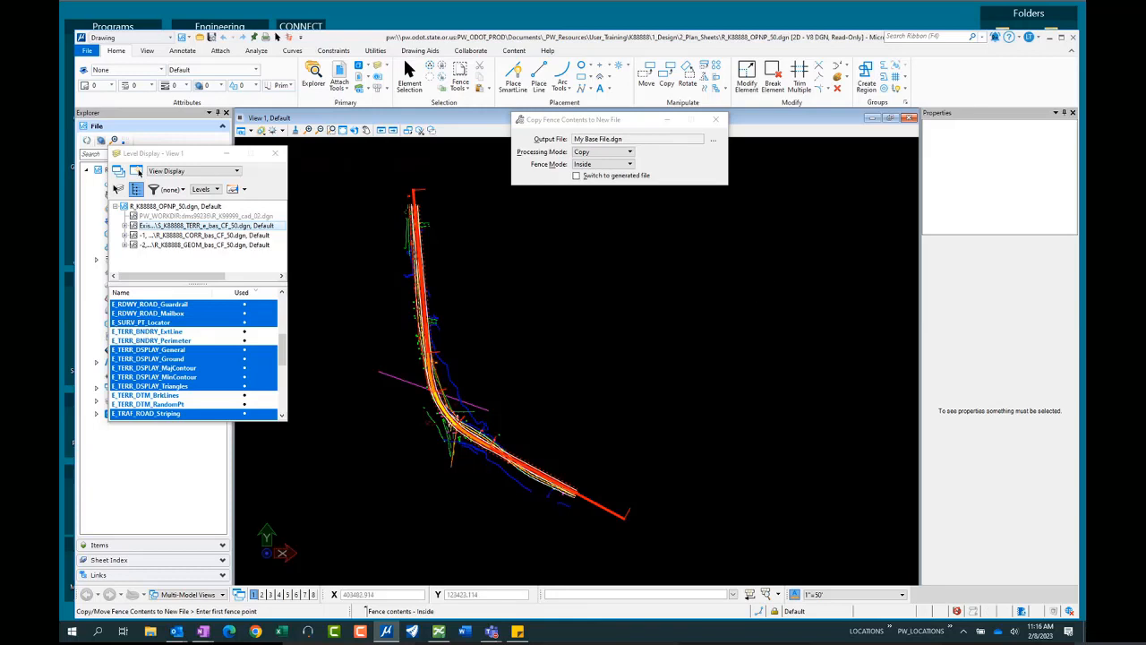
Switch to ProjectWise Explorer, check the 0_Temp folder for My Base File.dgn, and return to MicroStation.
mouse_move(439, 632)
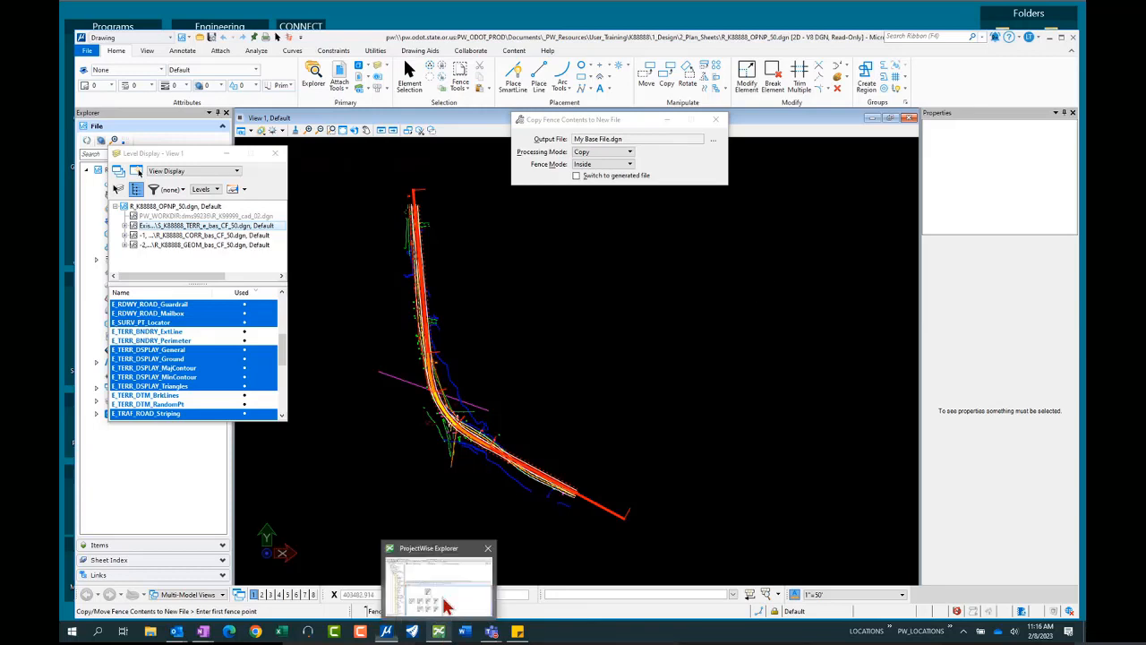
click(445, 607)
click(219, 223)
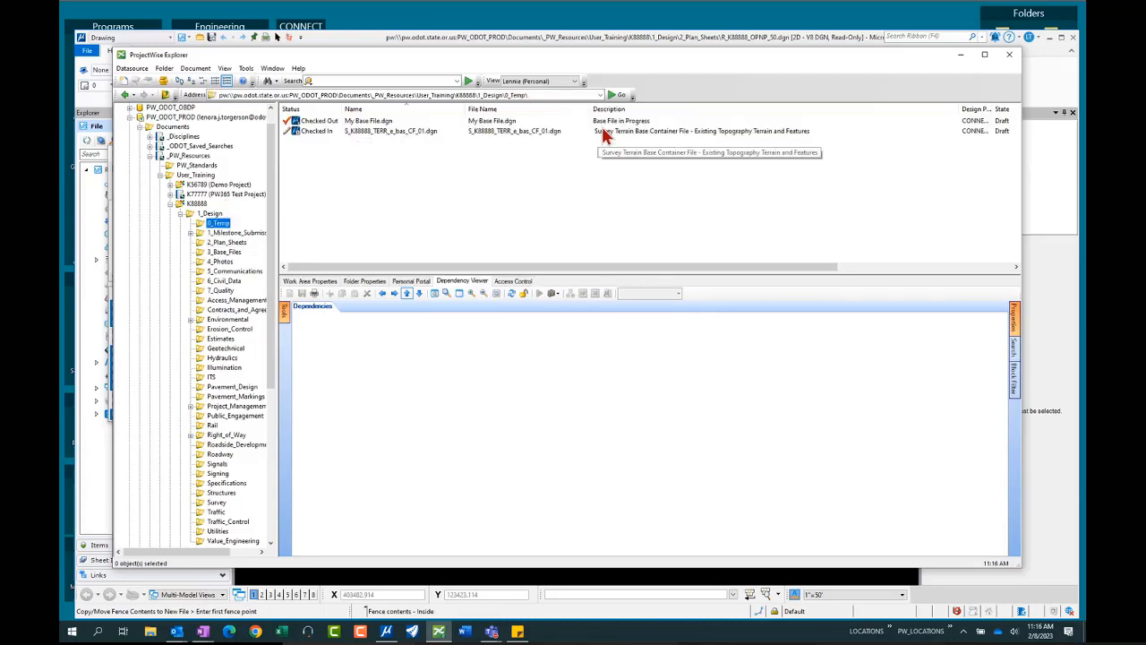
click(841, 48)
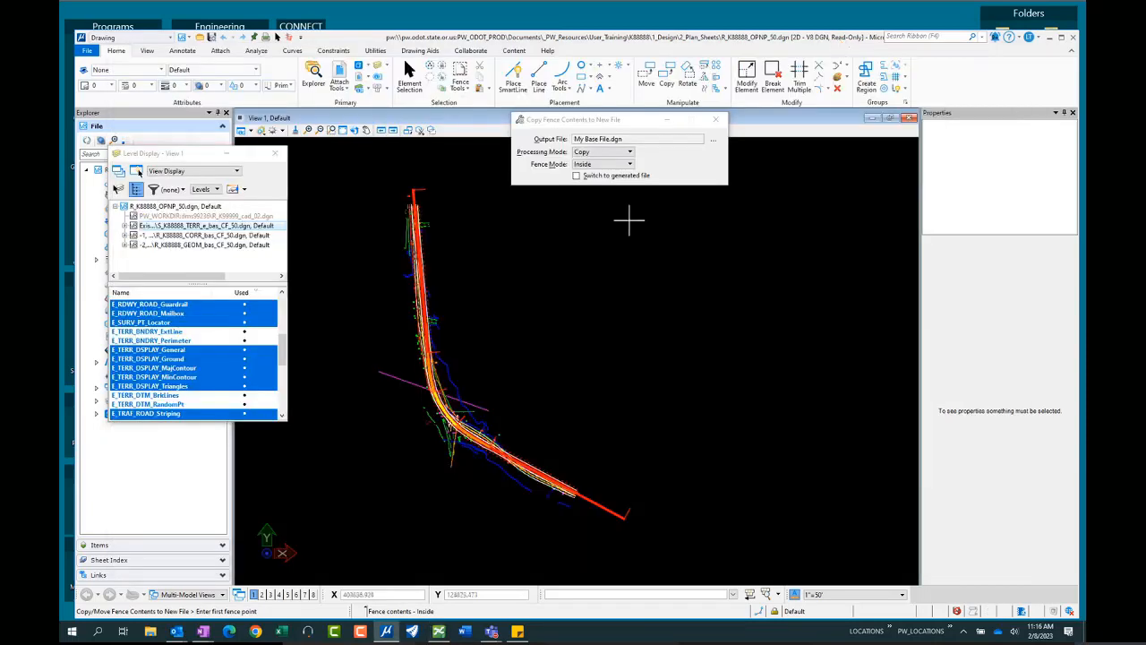
Enable switching to the generated file, fence the entire alignment in View 1, and accept copying the fence contents.
click(576, 176)
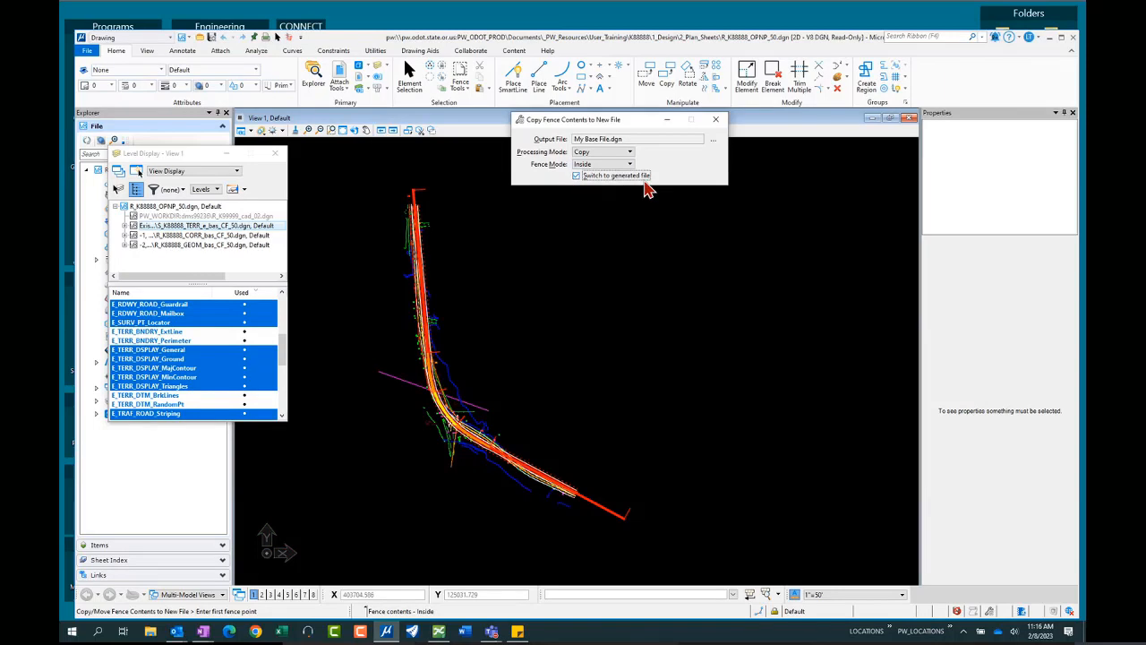
click(577, 177)
click(577, 176)
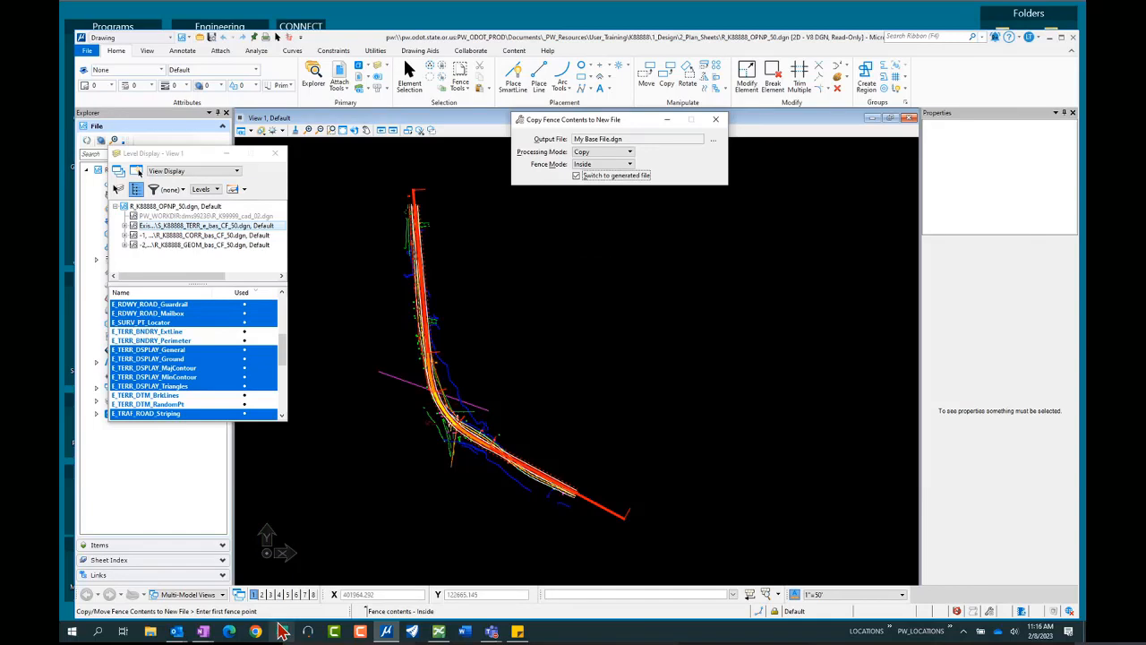
click(313, 159)
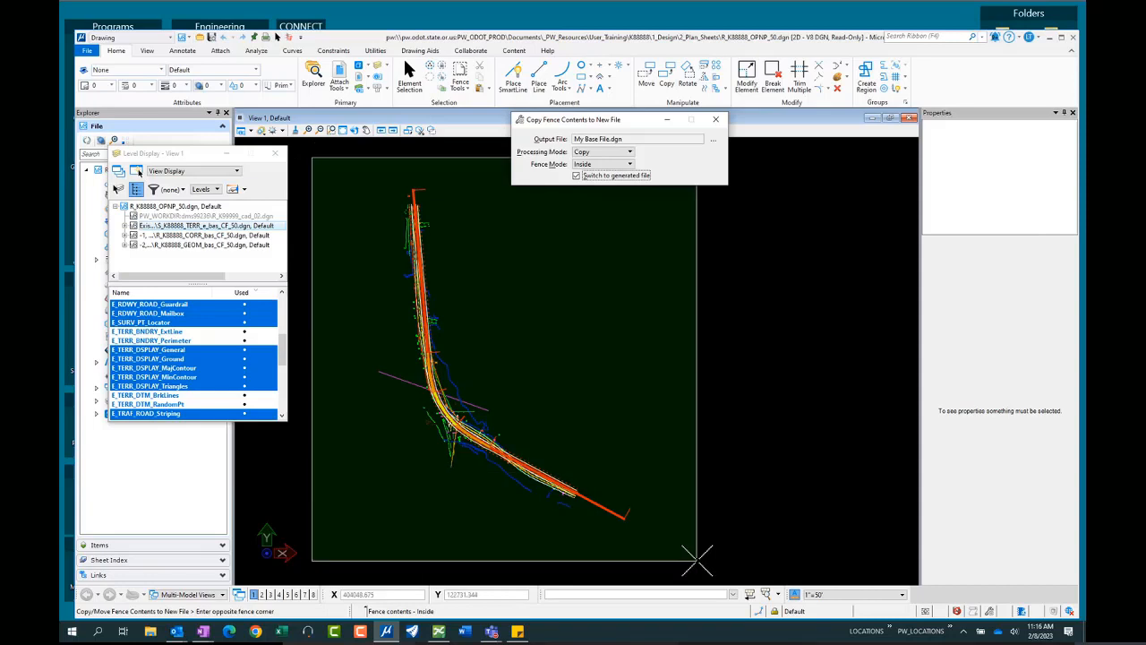
click(698, 561)
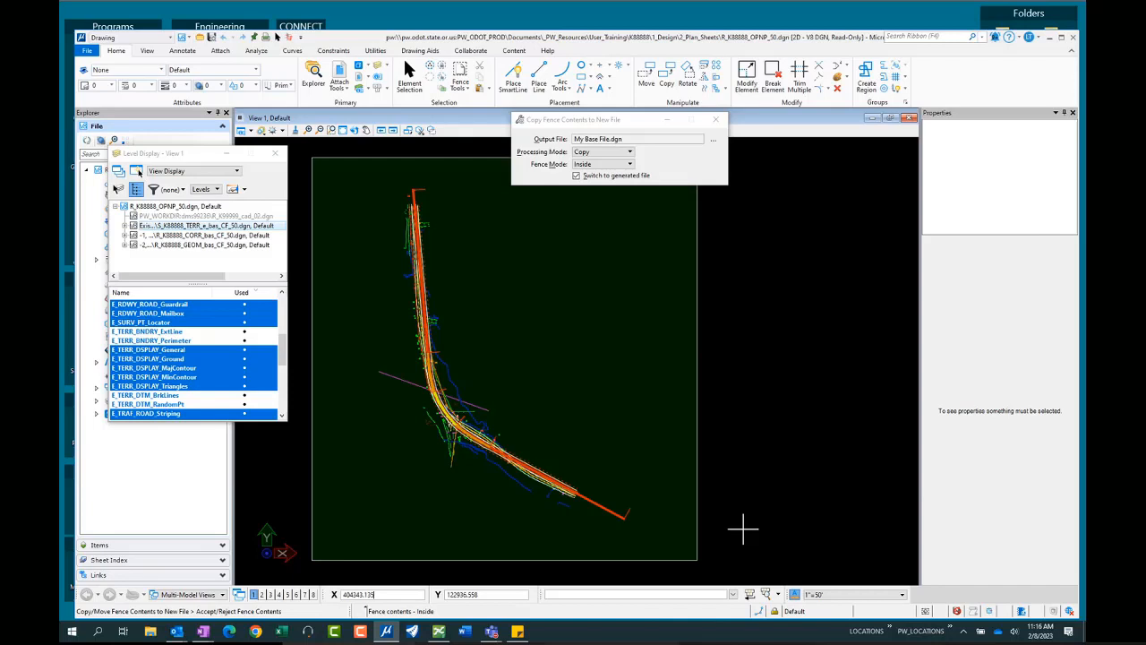
click(760, 403)
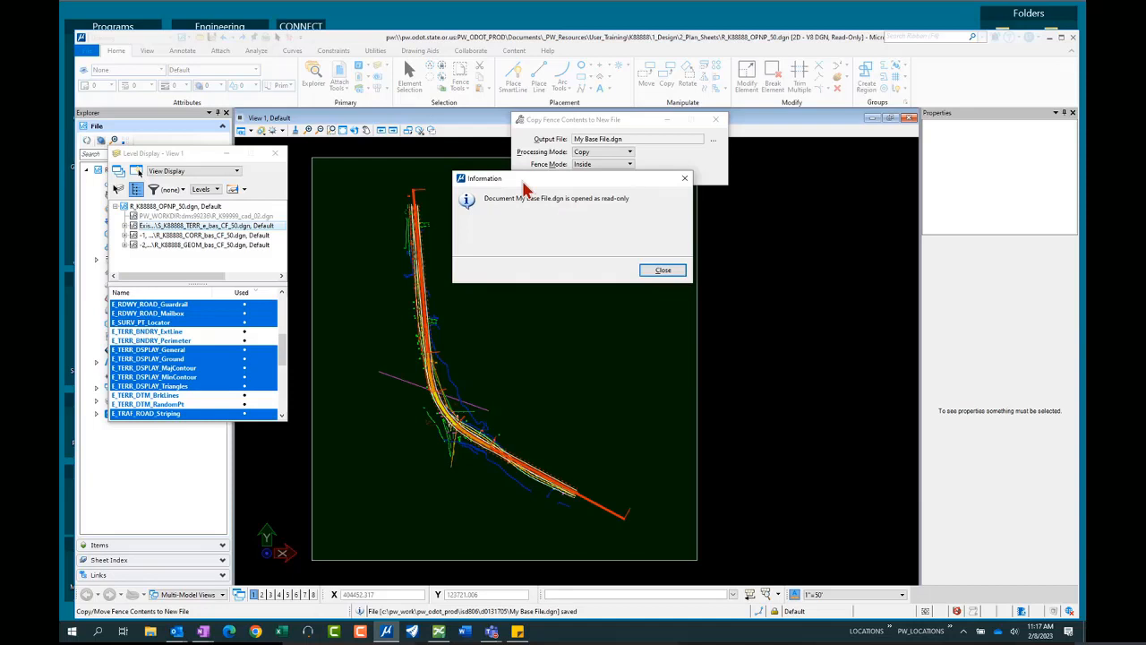
Dismiss the read-only notice and restart MicroStation to load the new configuration with My Base File.dgn.
drag(522, 184, 562, 199)
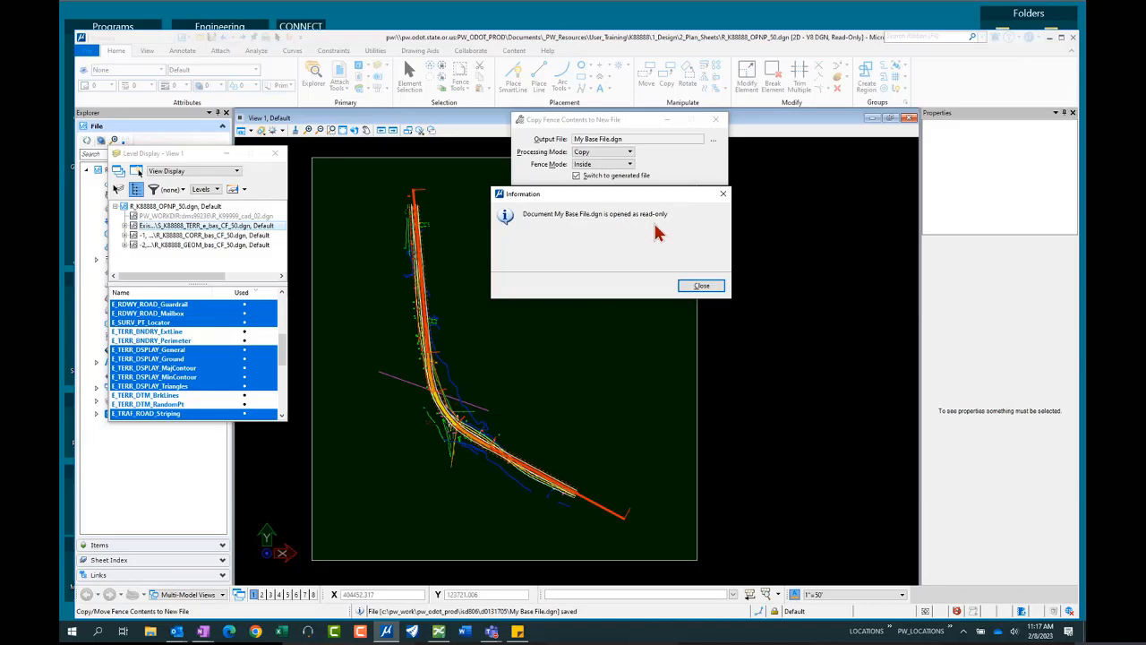
click(701, 286)
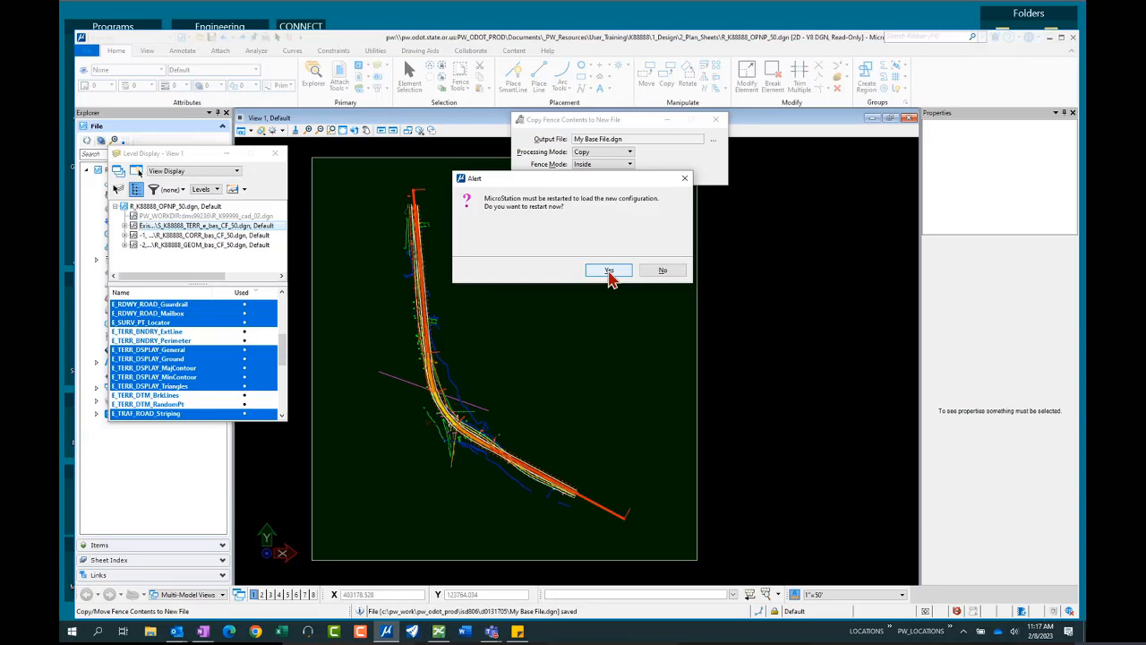
click(609, 271)
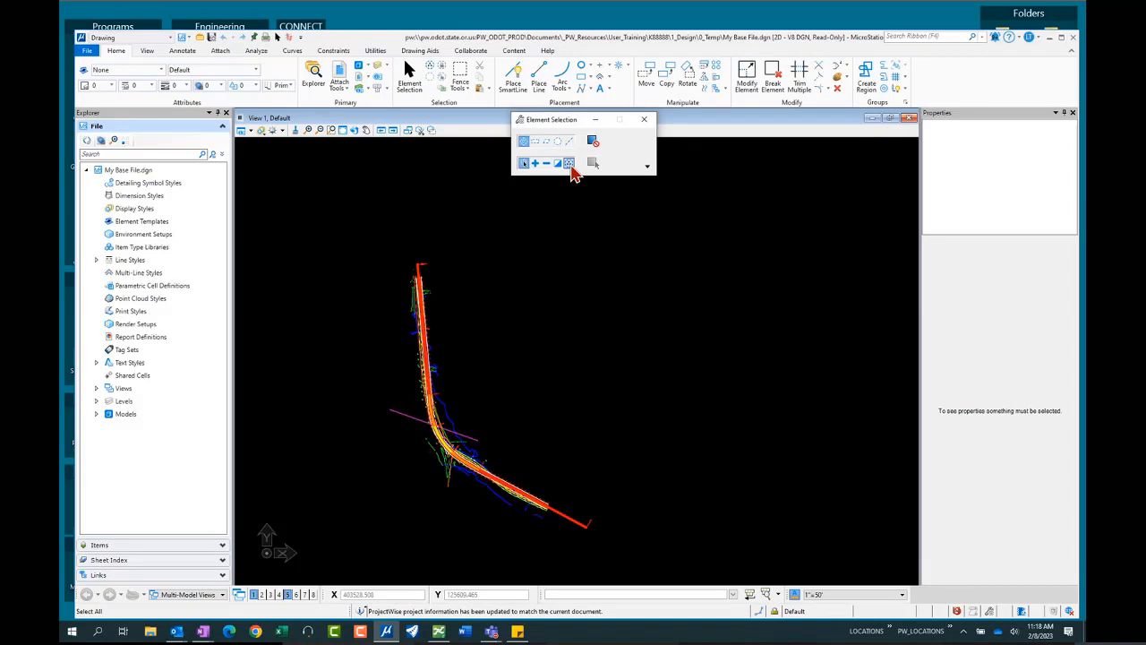
Select all elements in My Base File.dgn to review their types in the properties, then clear the selection.
click(570, 164)
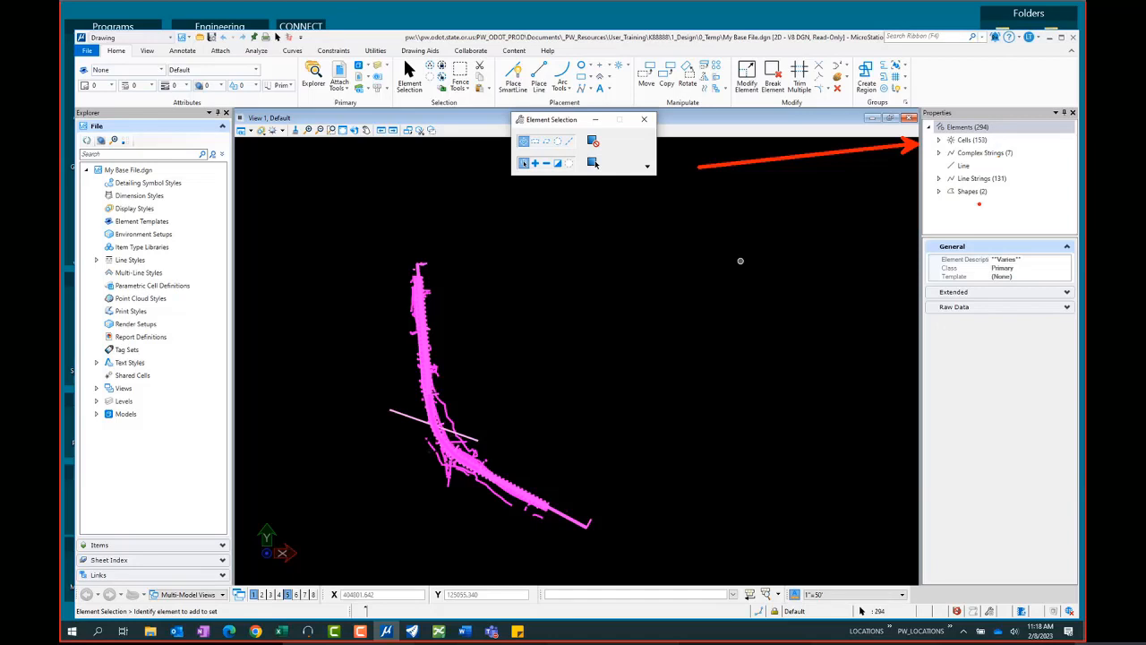
key(Escape)
click(499, 439)
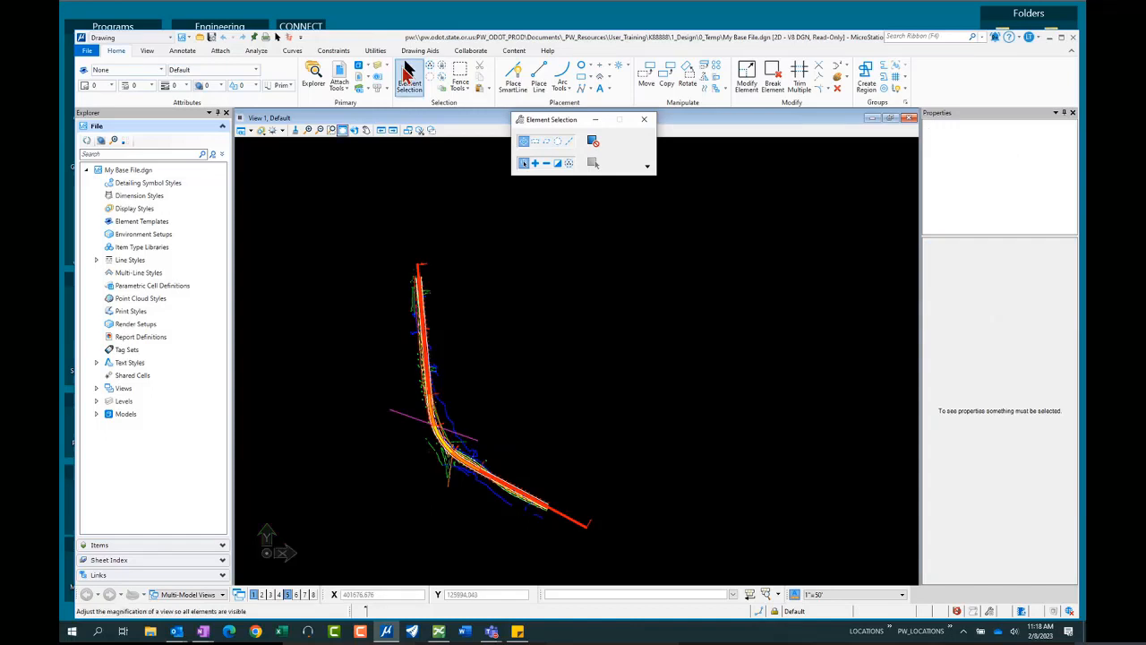
Try to copy the E_RDWY_ROAD_Fence line string near the "L" 10 station label.
click(408, 73)
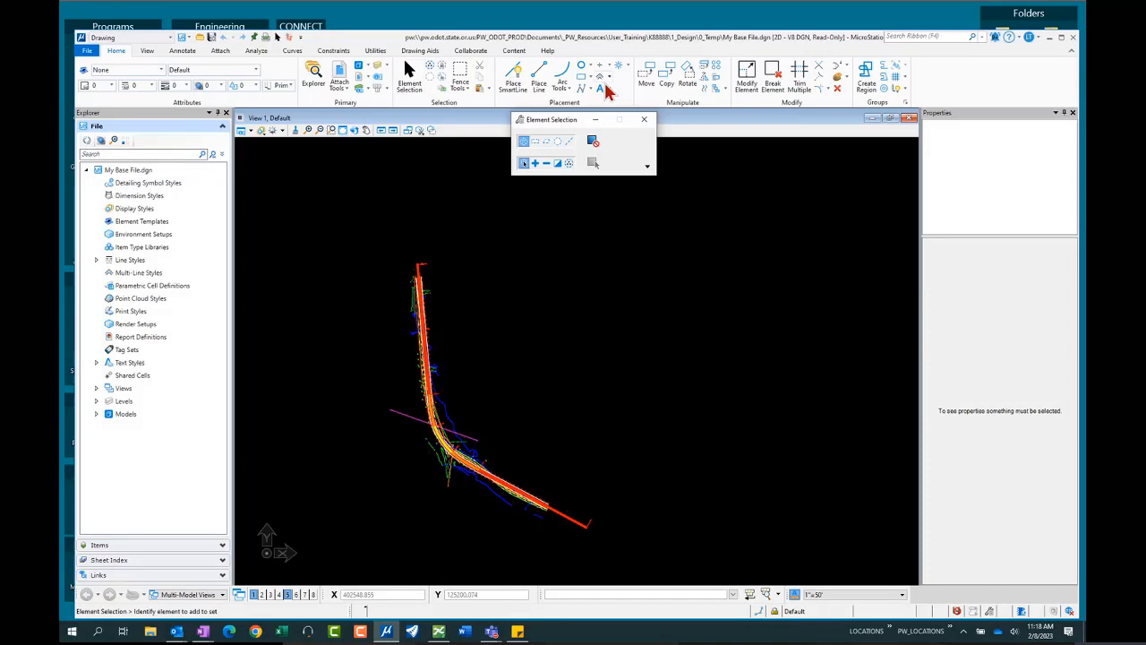
click(669, 81)
scroll(414, 391, up, 5)
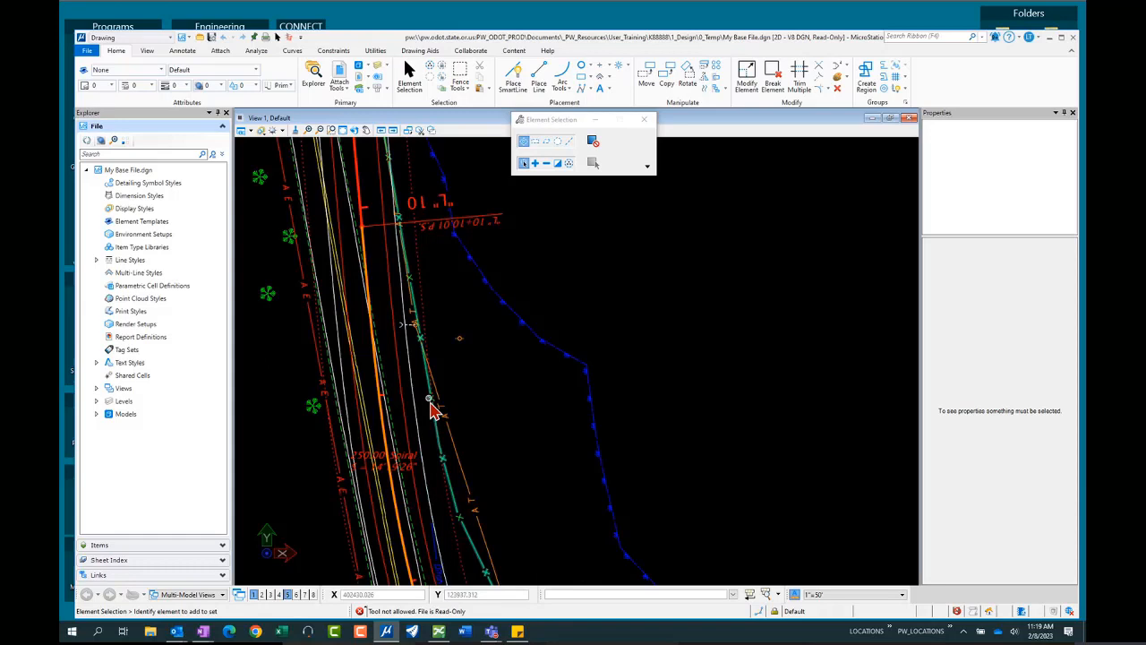
click(431, 396)
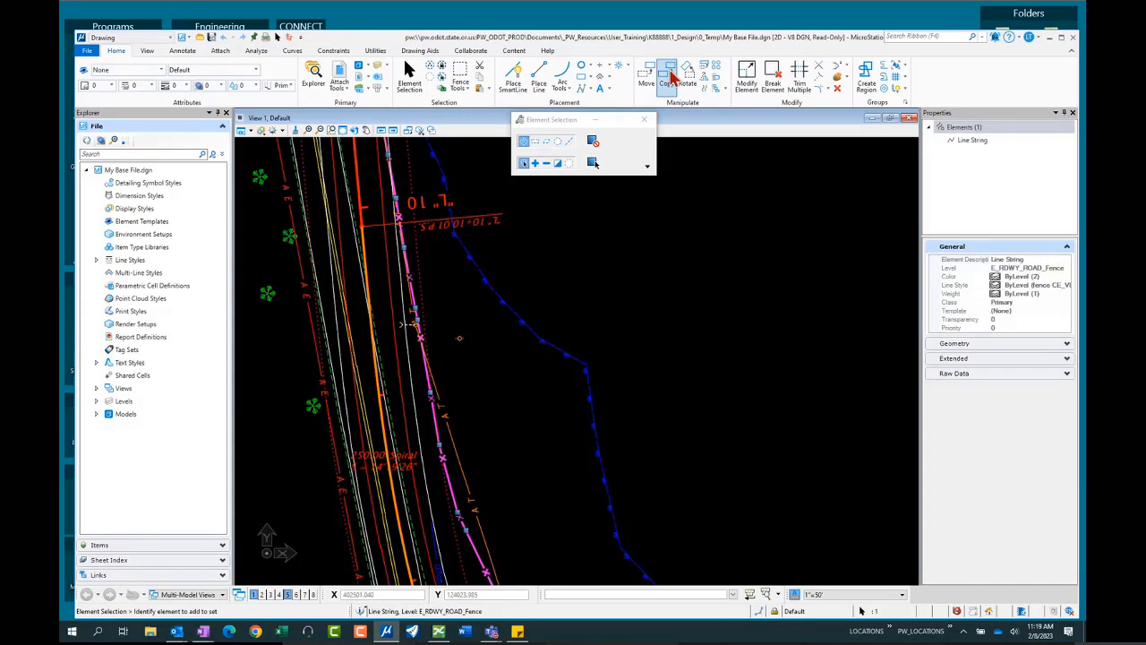
click(645, 245)
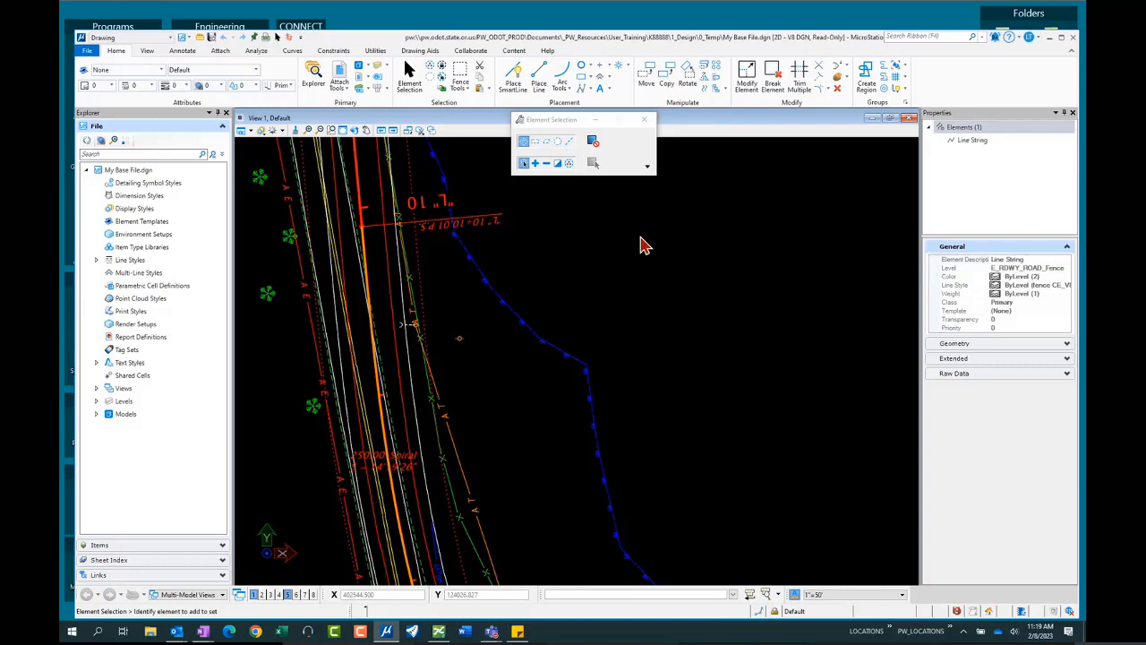
click(667, 85)
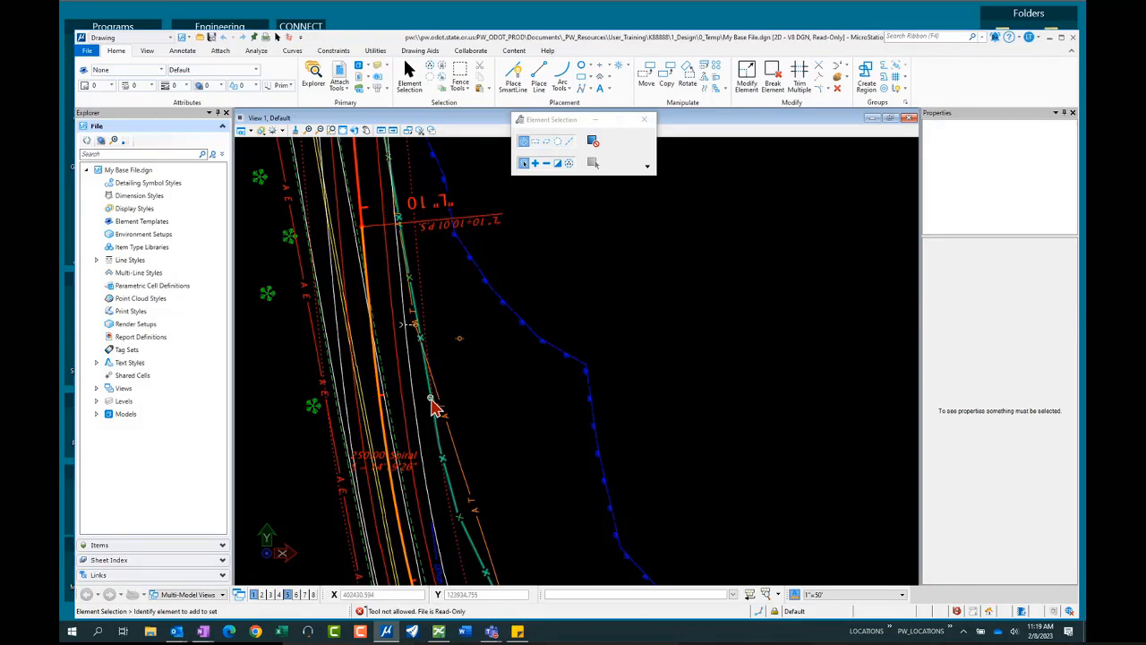
mouse_move(432, 405)
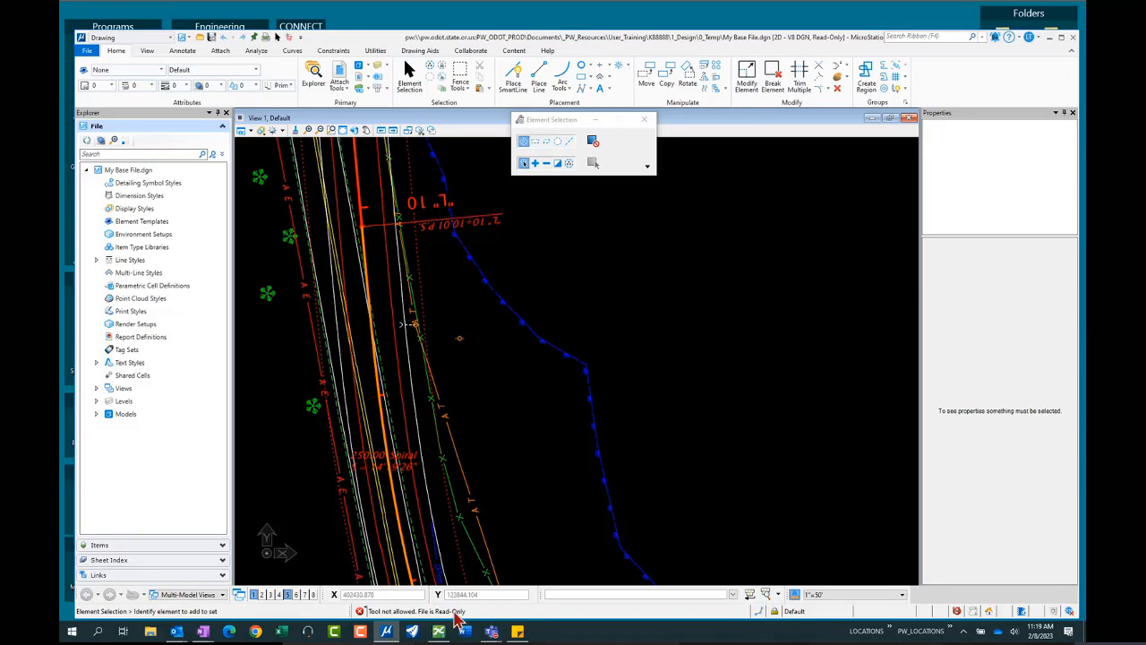
key(ctrl+2)
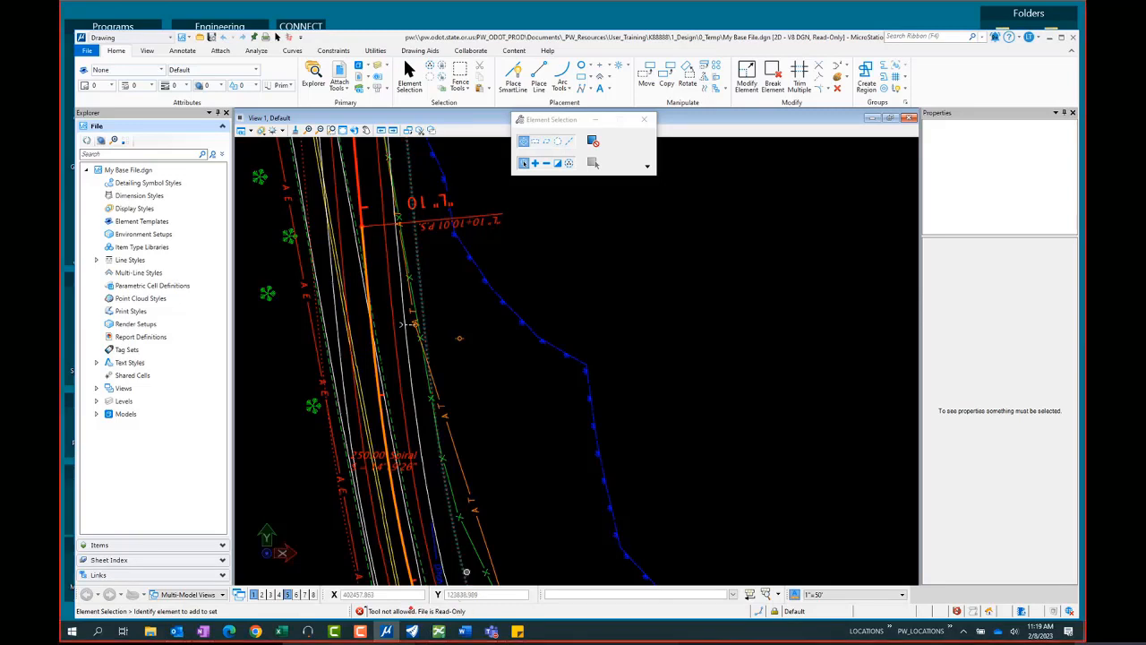
ctrl+shift+drag(409, 611, 473, 399)
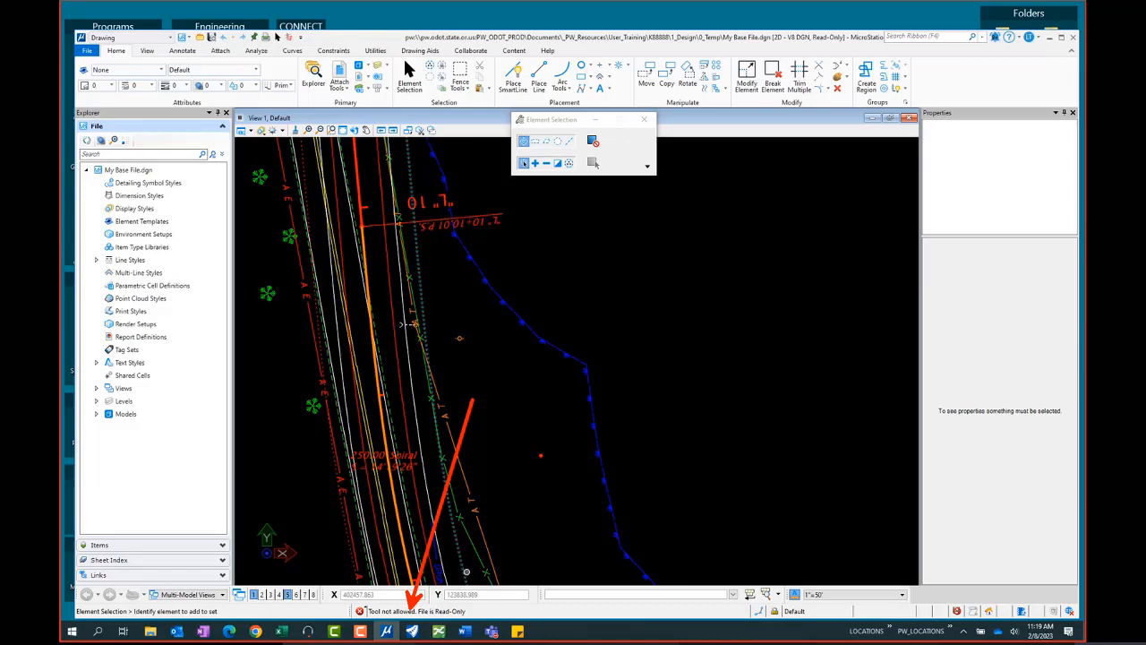
key(Escape)
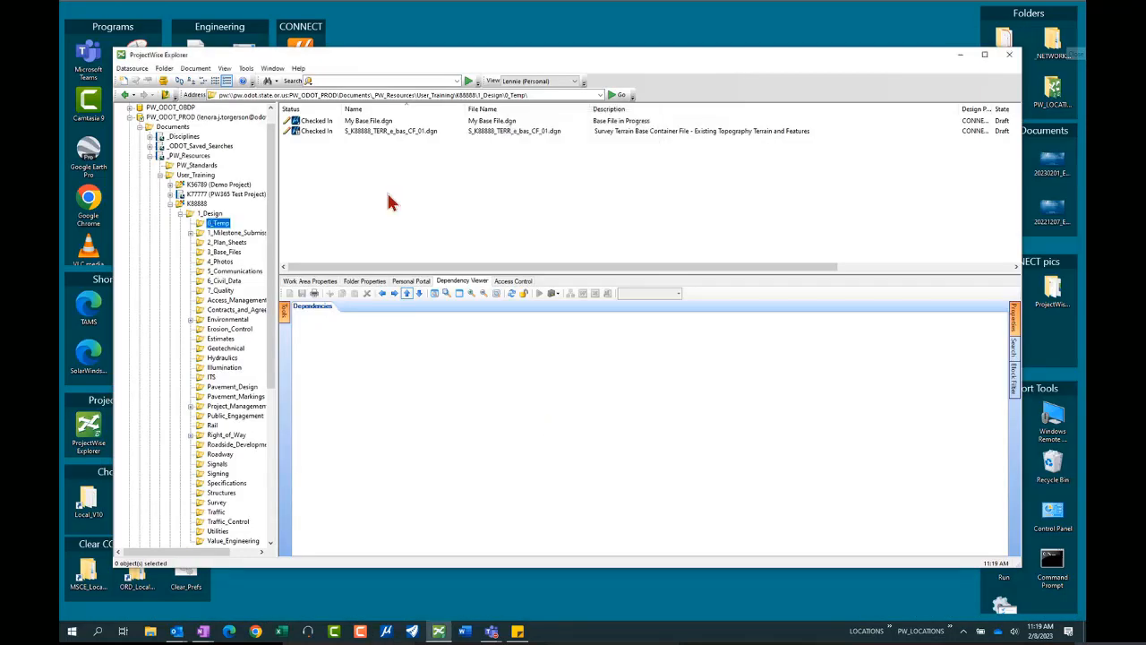
In ProjectWise Explorer, open My Base File.dgn with MicroStation CONNECT Edition and turn off the read-only option.
click(364, 122)
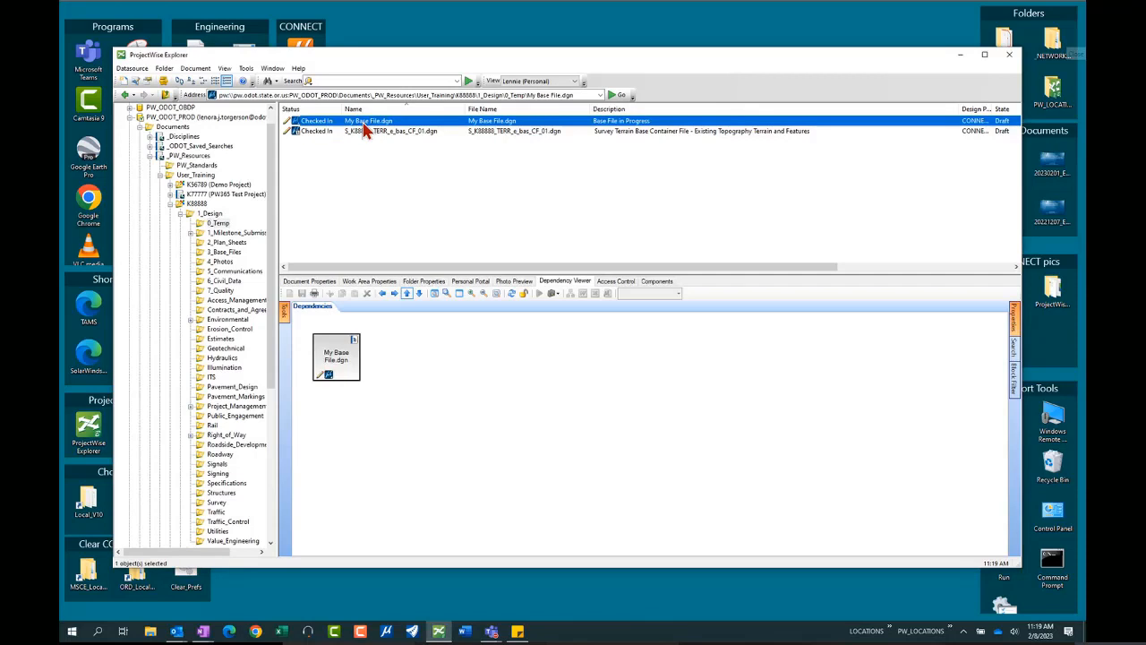
right_click(364, 128)
click(389, 166)
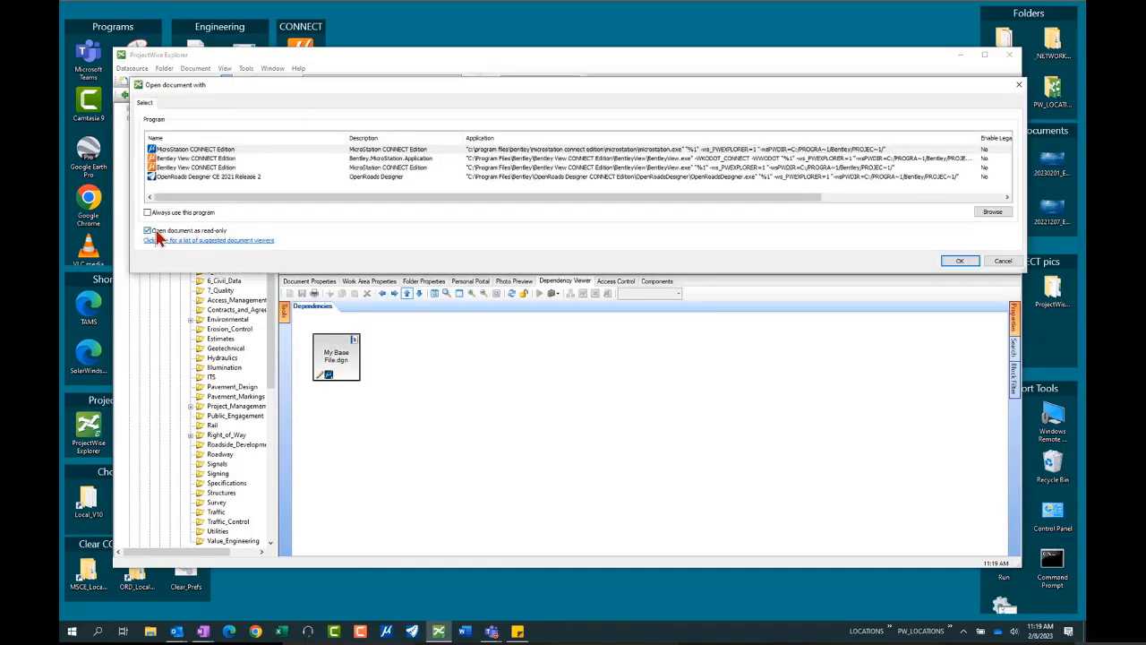
click(156, 232)
click(959, 262)
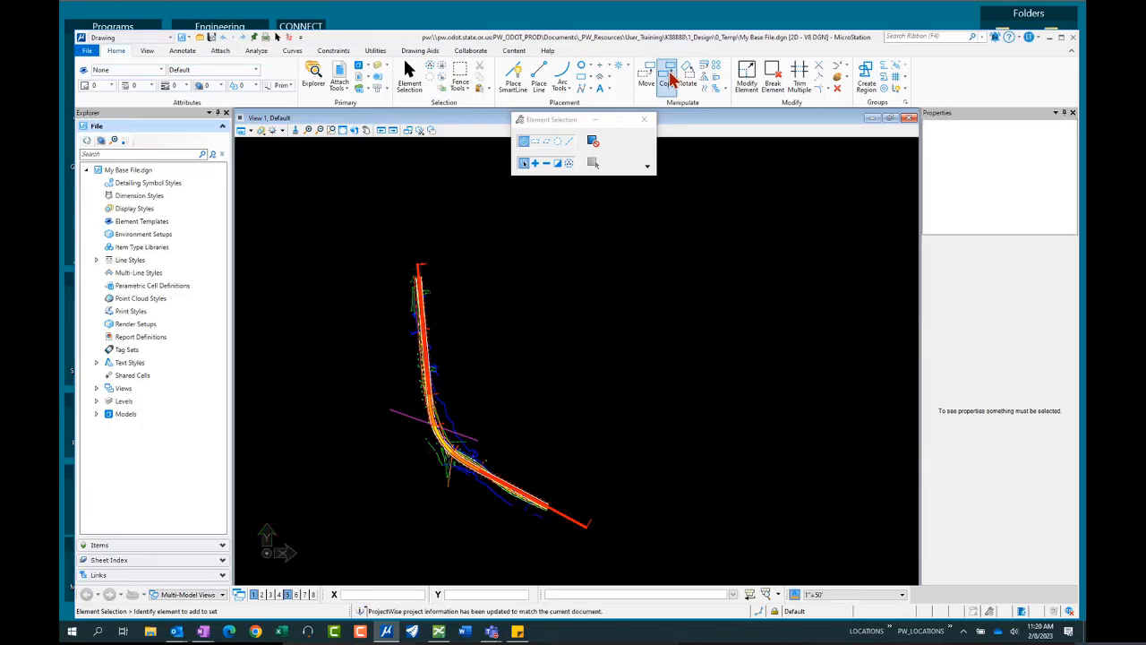
Copy the E_RDWY_ROAD_Fence line string to the empty area east of the road, end the placement and undo the copy.
click(667, 78)
scroll(439, 417, up, 4)
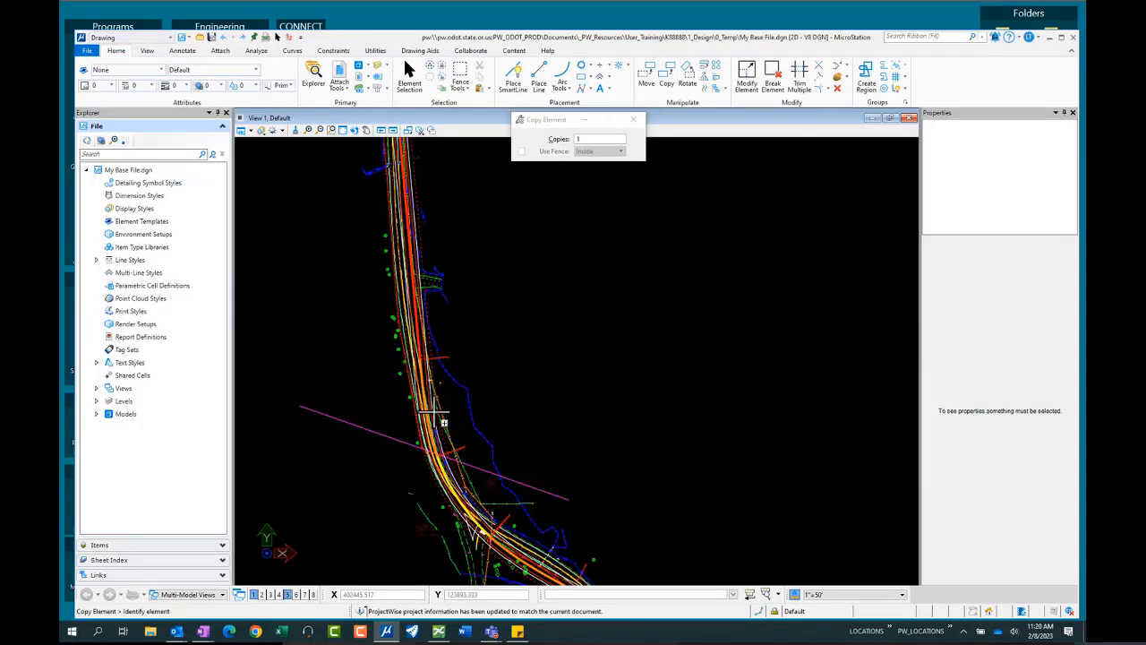
scroll(441, 417, up, 4)
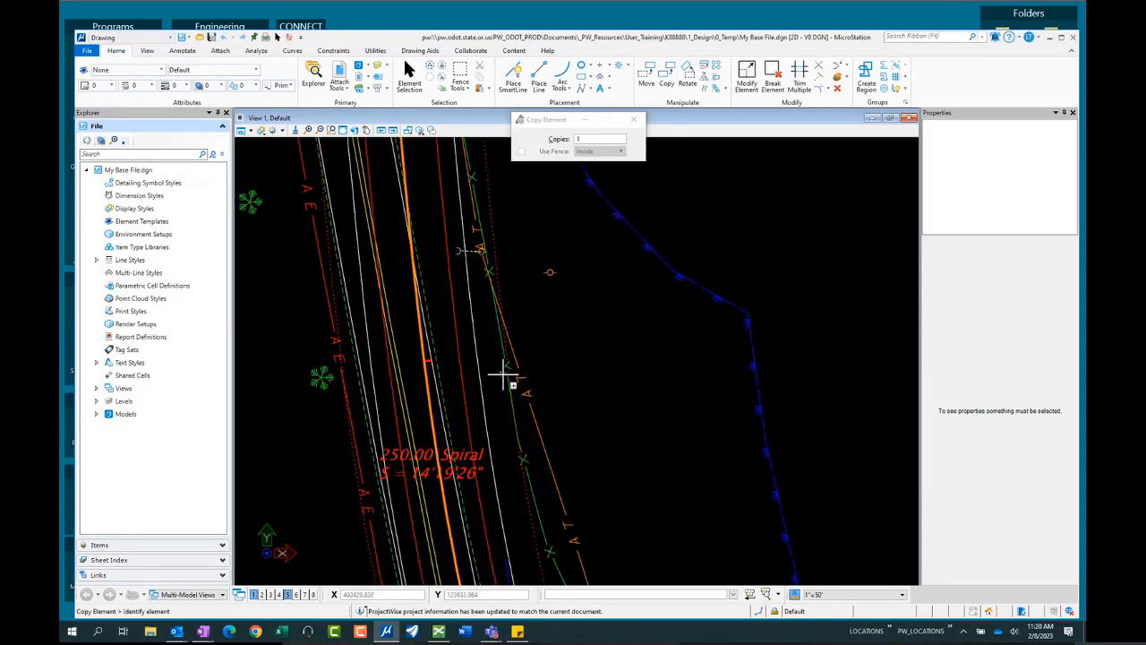
click(506, 366)
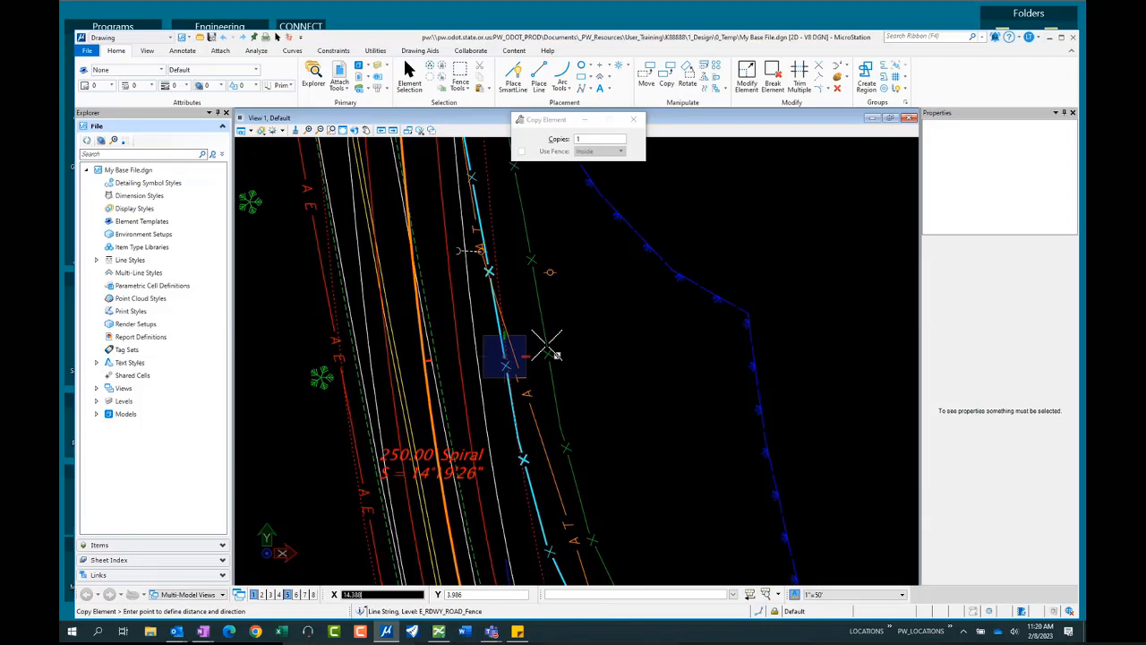
scroll(548, 344, down, 3)
click(758, 280)
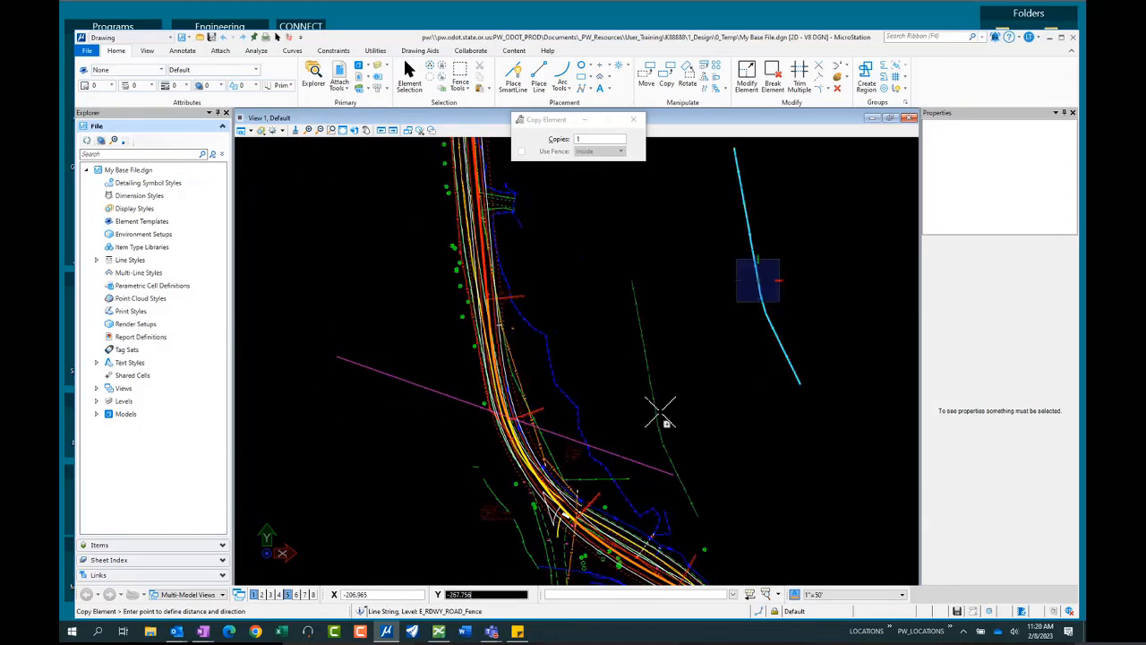
right_click(779, 333)
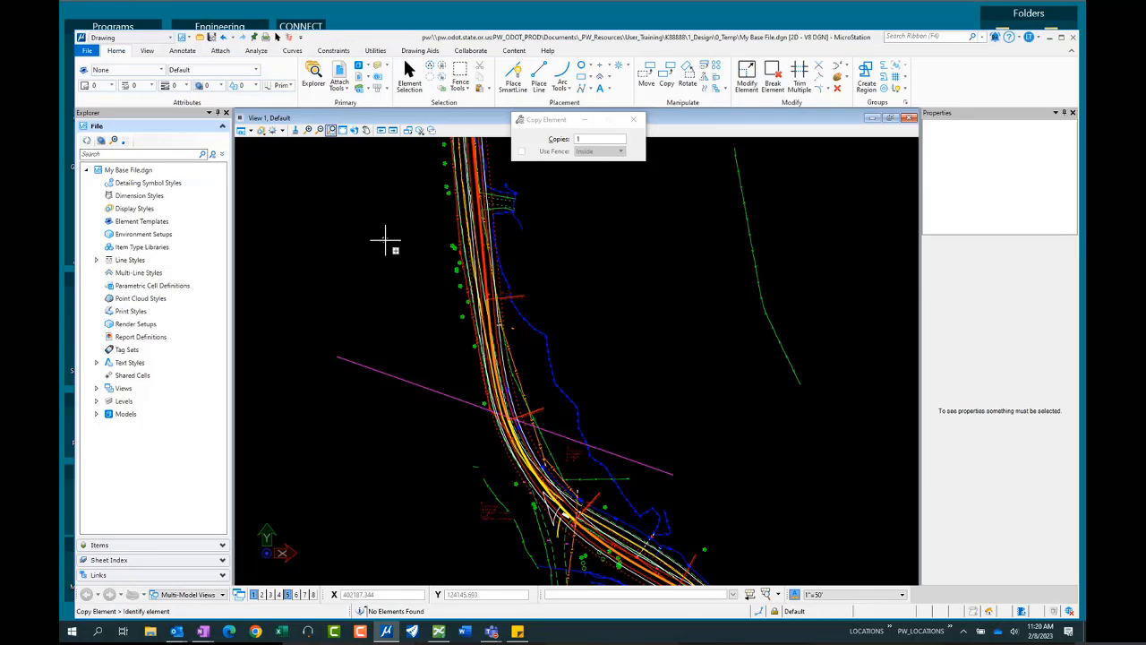
click(224, 37)
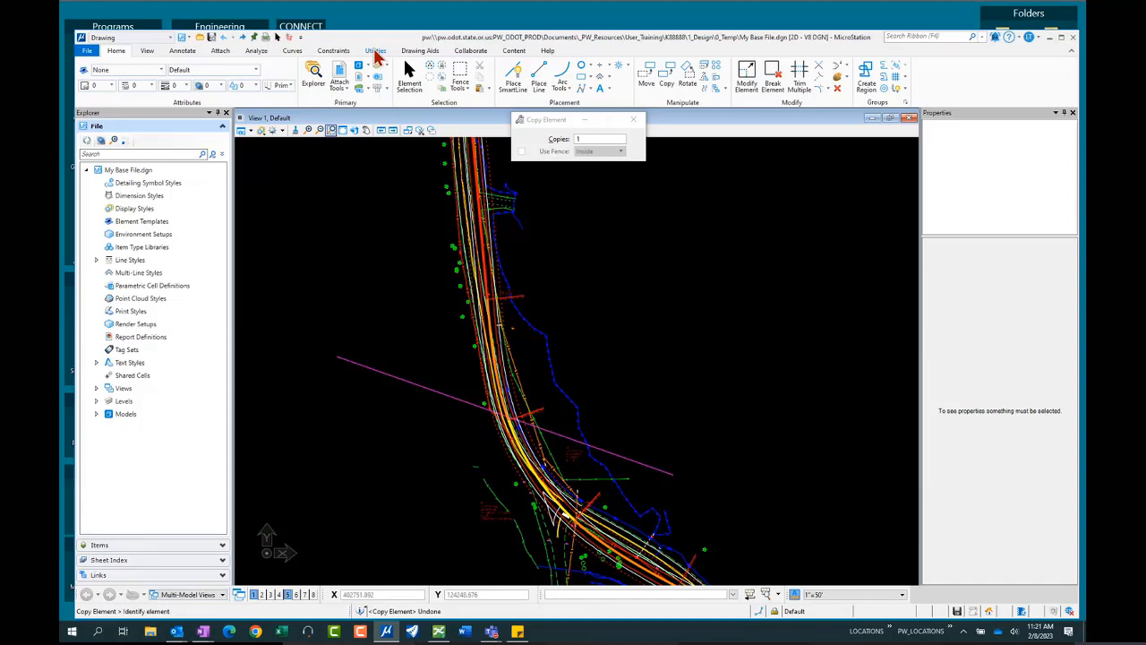
Assign the OCRS_PDX geographic coordinate system from ODOT_Favorites to My Base File.dgn and close the coordinate system dialog.
click(375, 51)
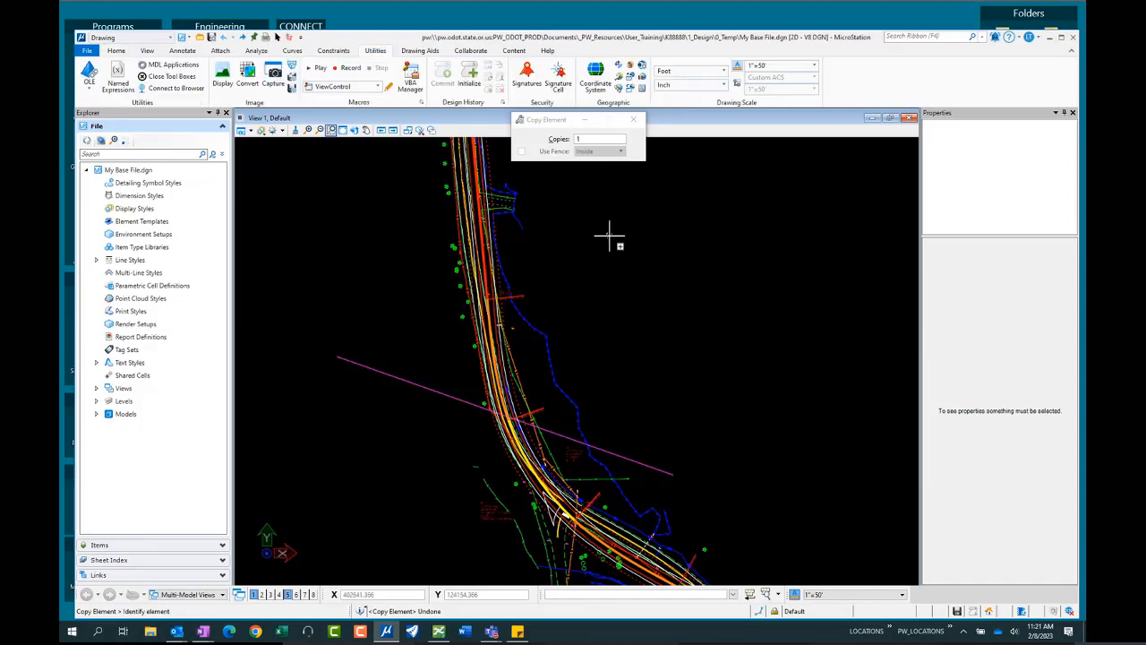
click(597, 77)
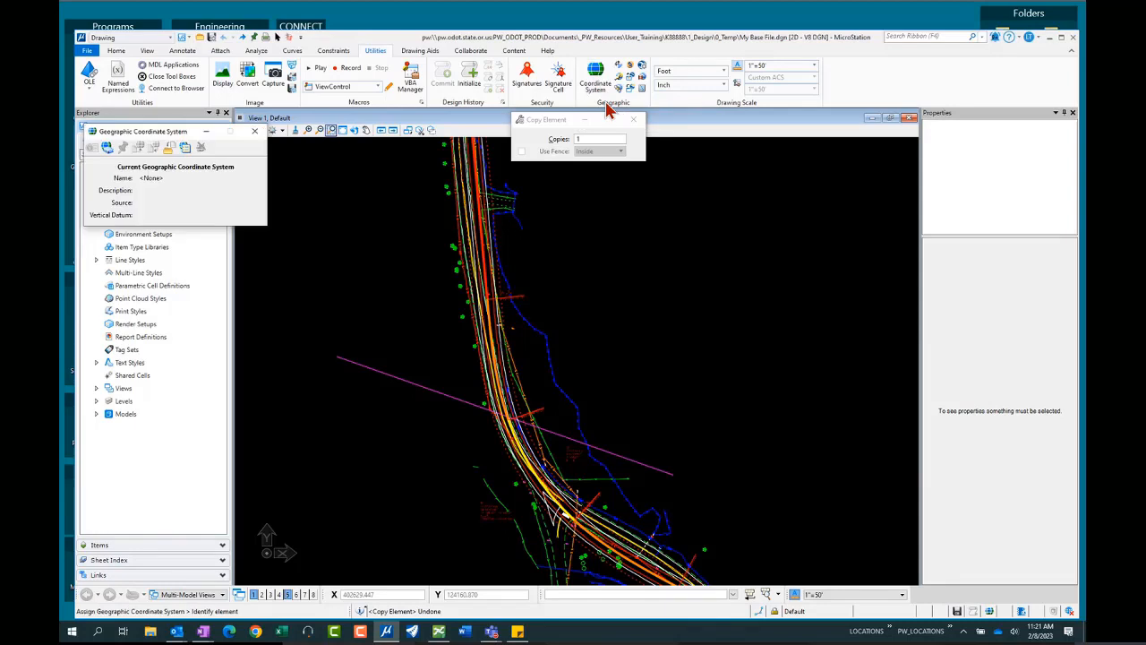
click(108, 146)
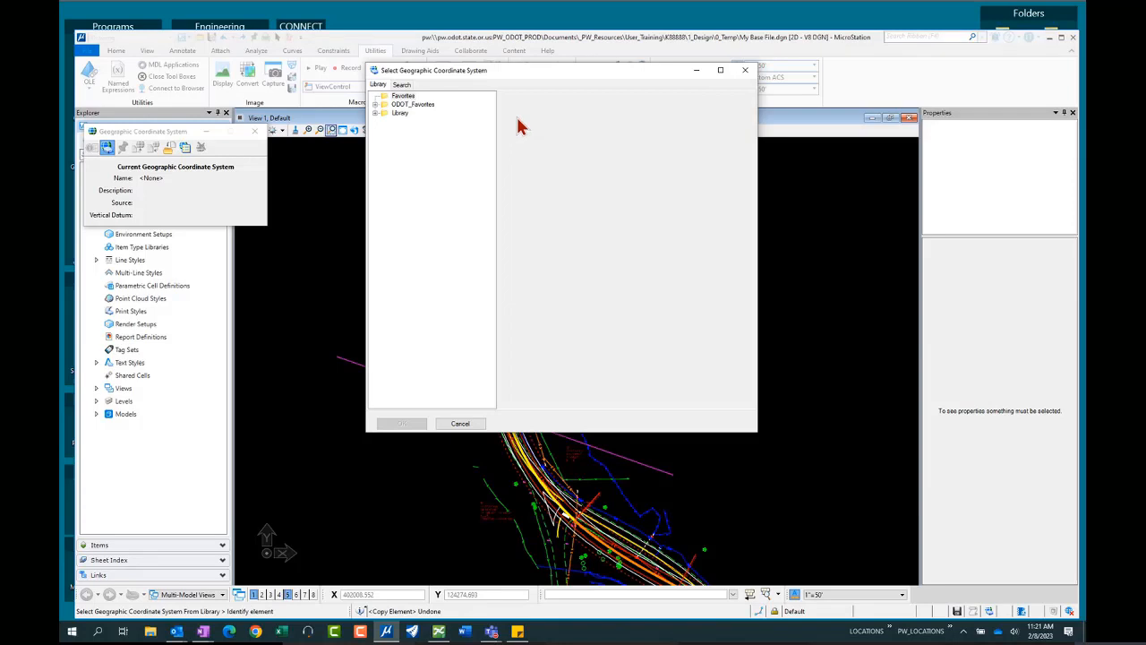
click(375, 105)
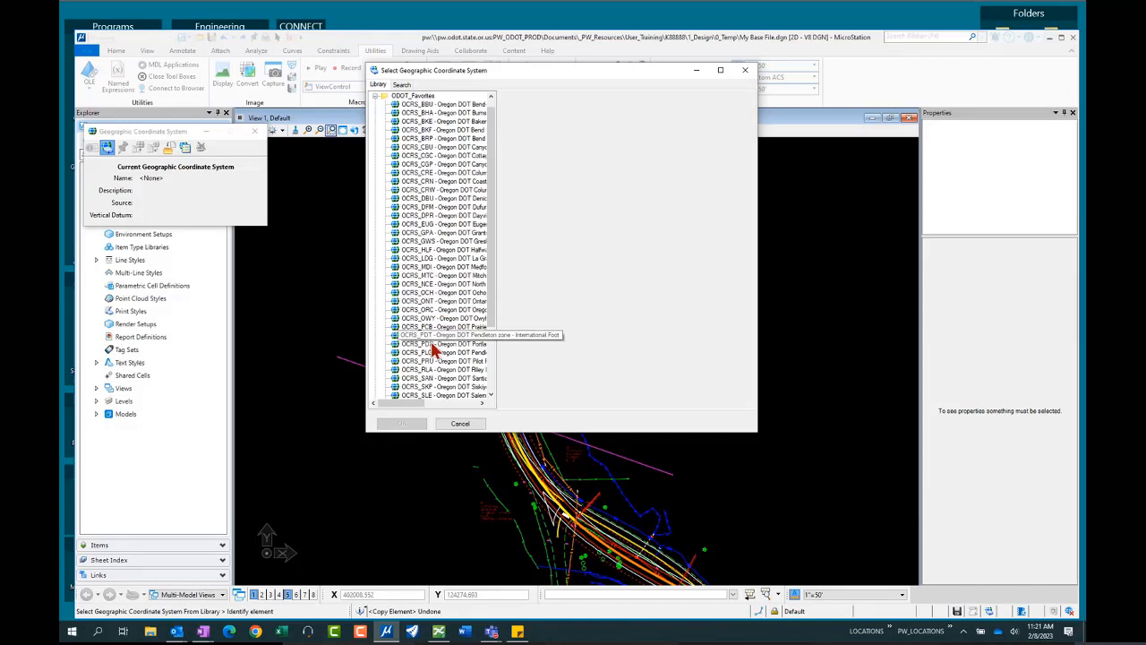
click(432, 344)
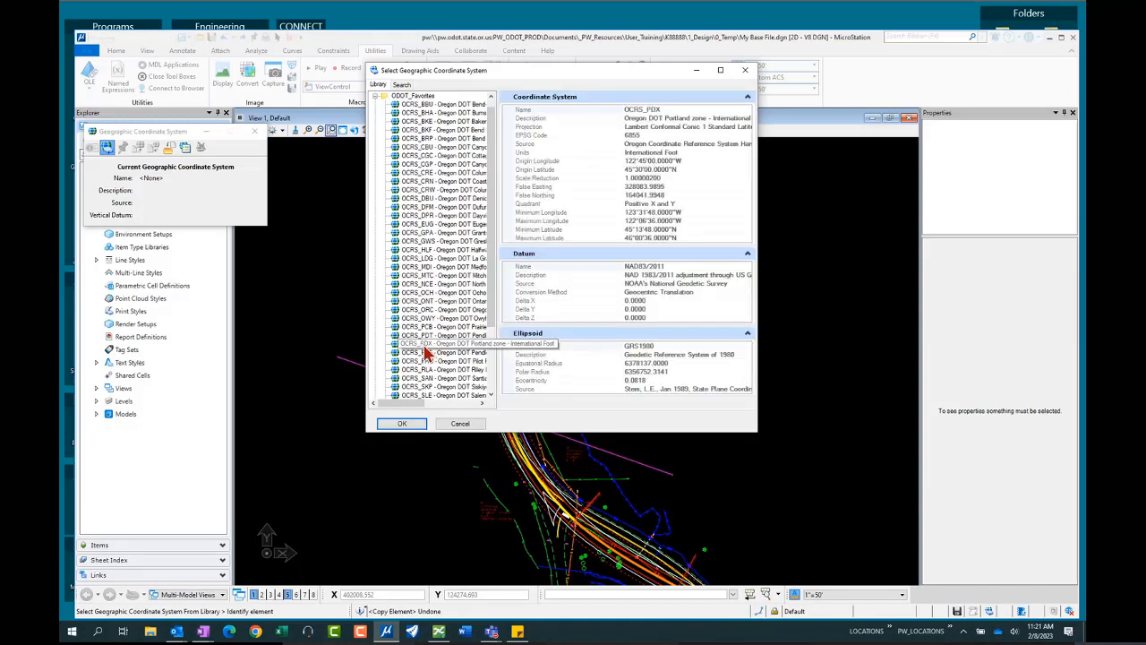
click(403, 424)
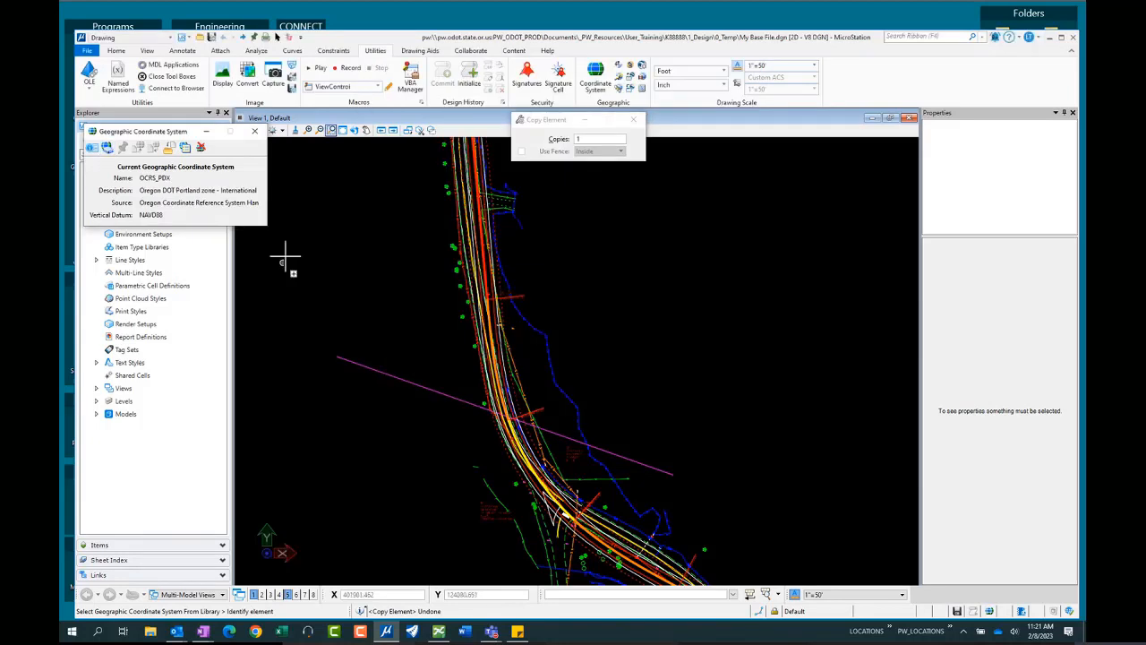
click(255, 133)
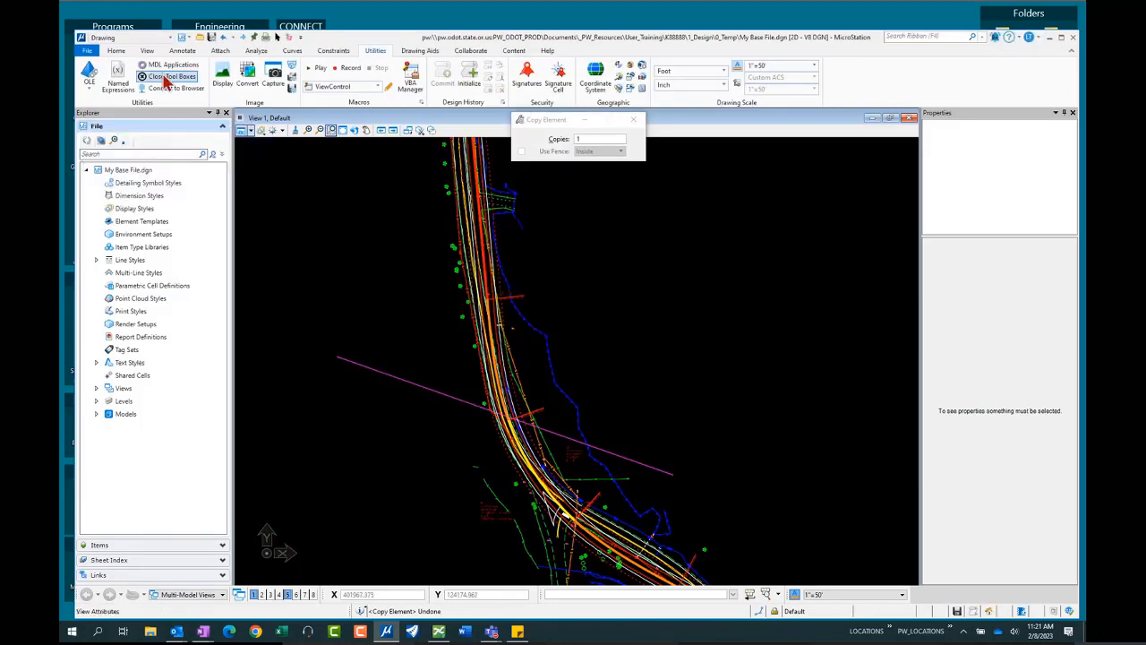
click(167, 77)
Export the drawing as a Google Earth file, skipping the document creation wizard and saving it to the Desktop as My Base File.kmz.
click(85, 52)
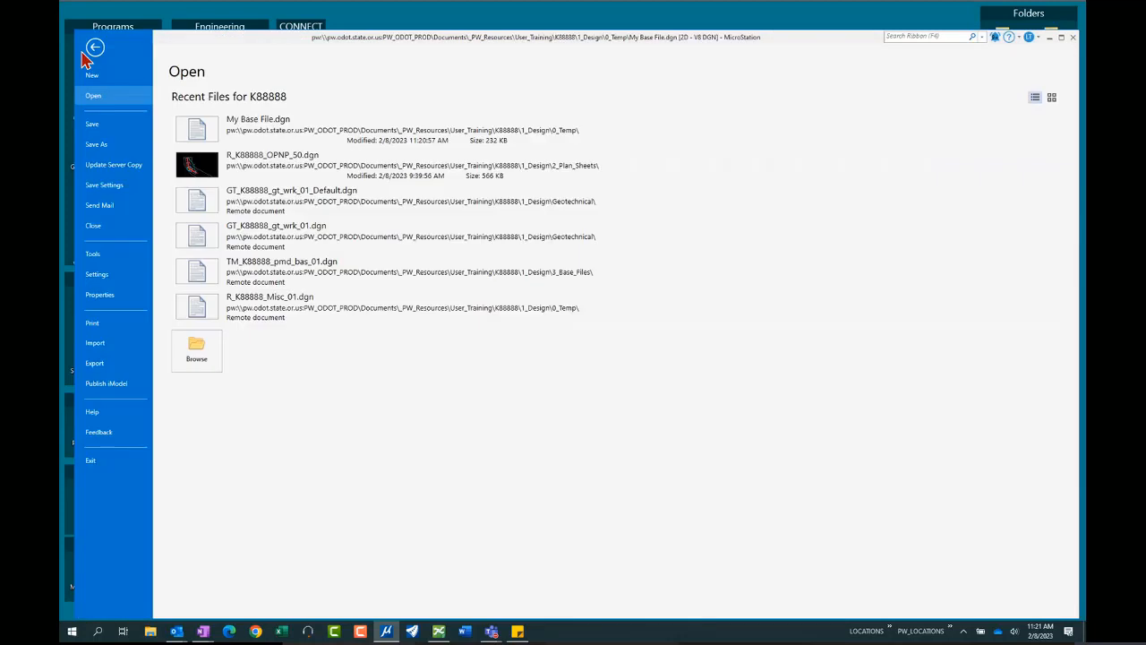
click(95, 364)
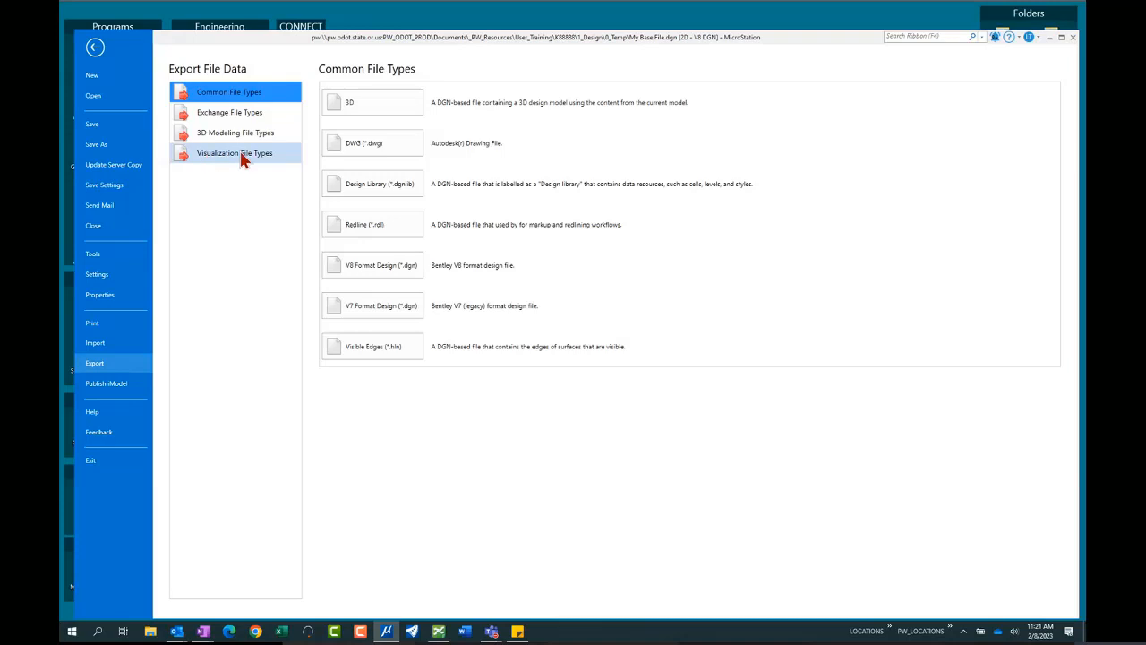
click(271, 162)
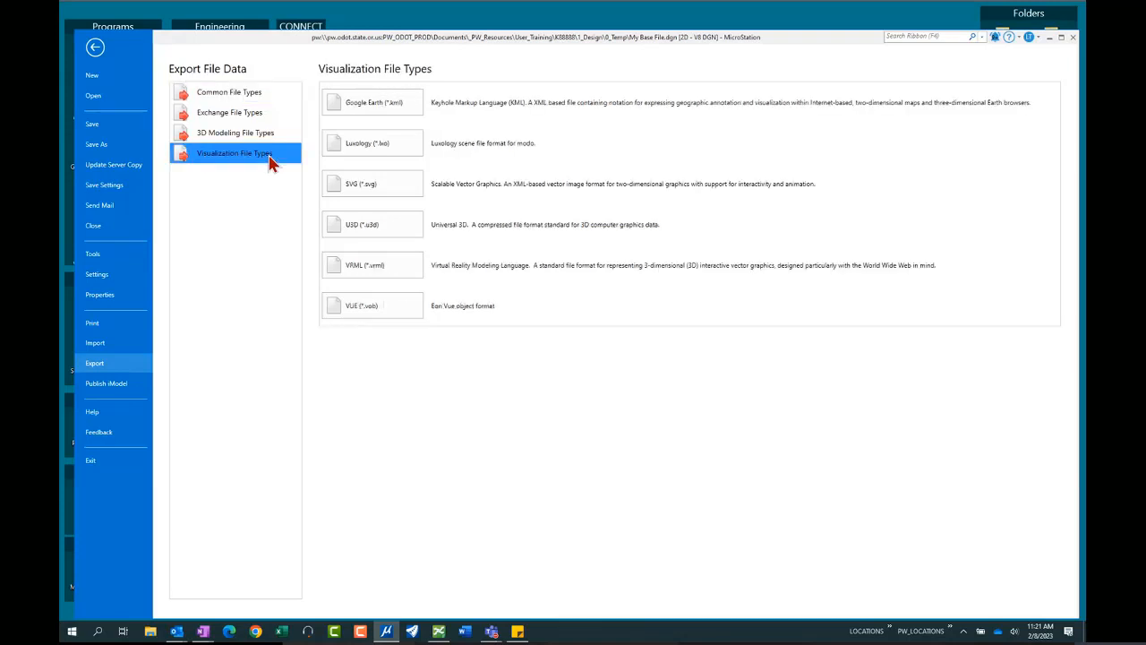
click(376, 103)
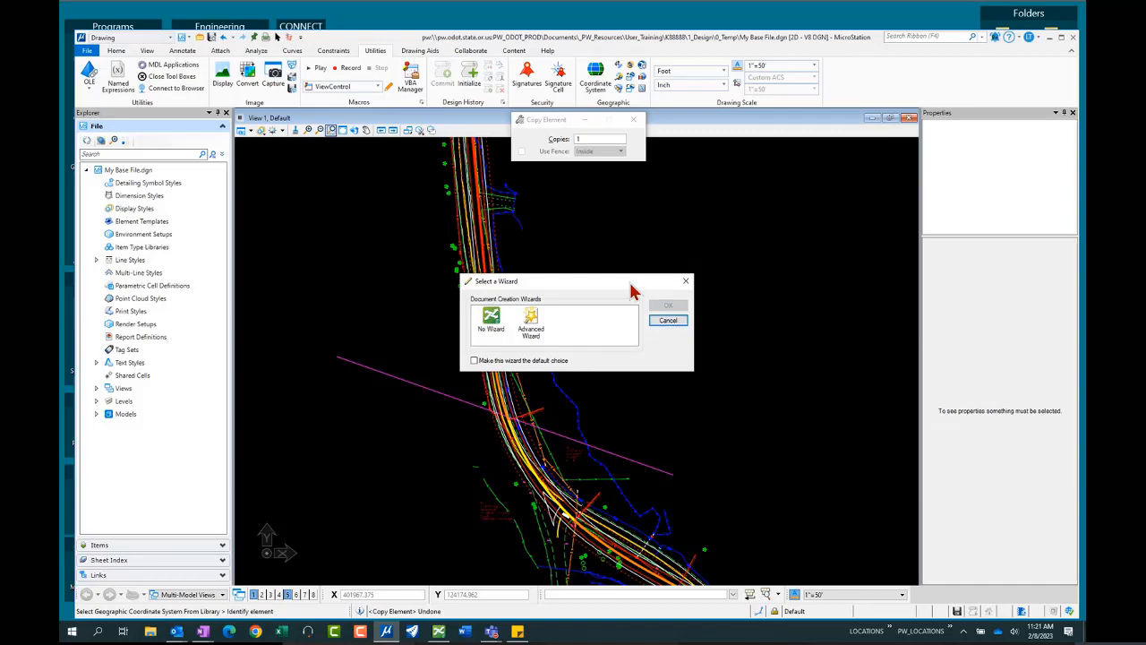
click(668, 321)
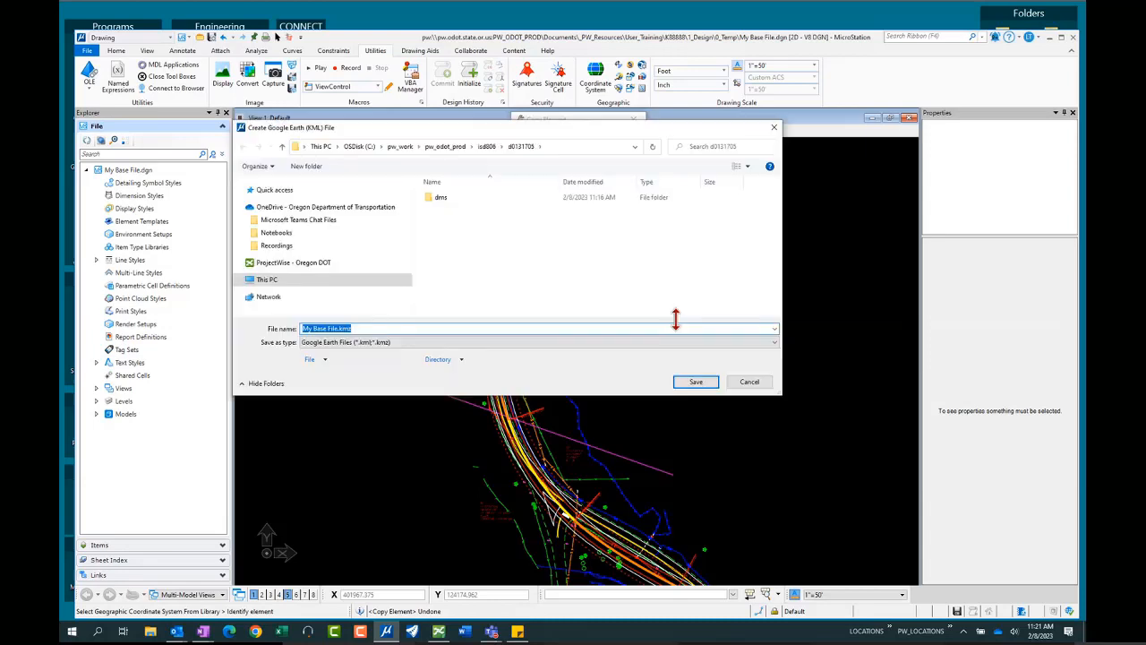
click(272, 230)
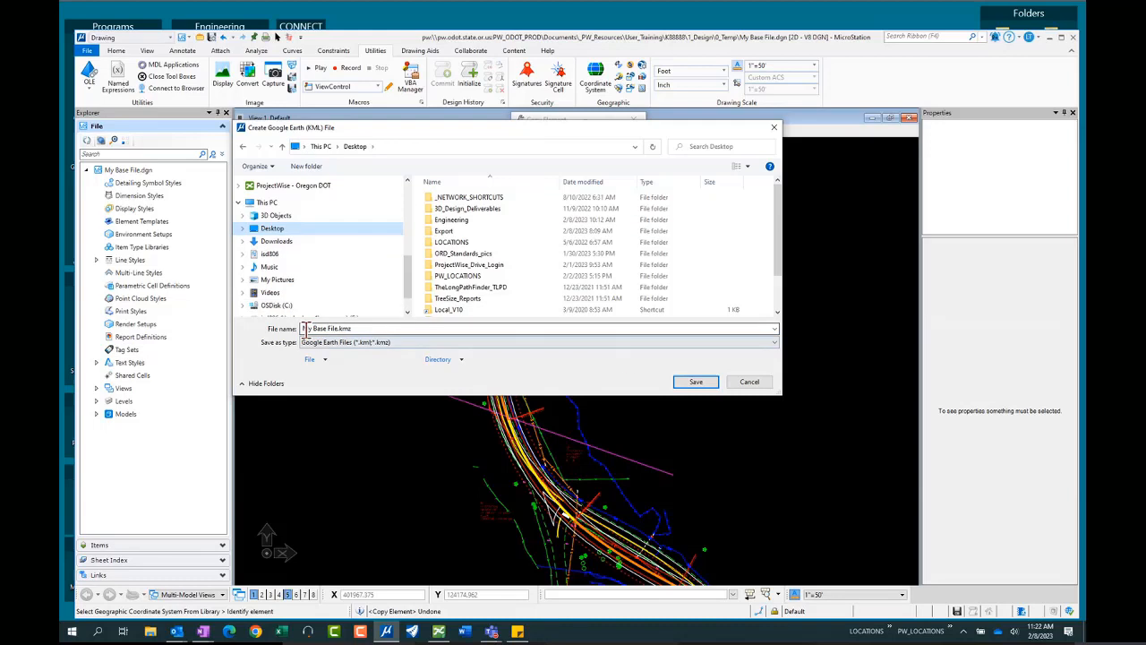
drag(303, 329, 334, 328)
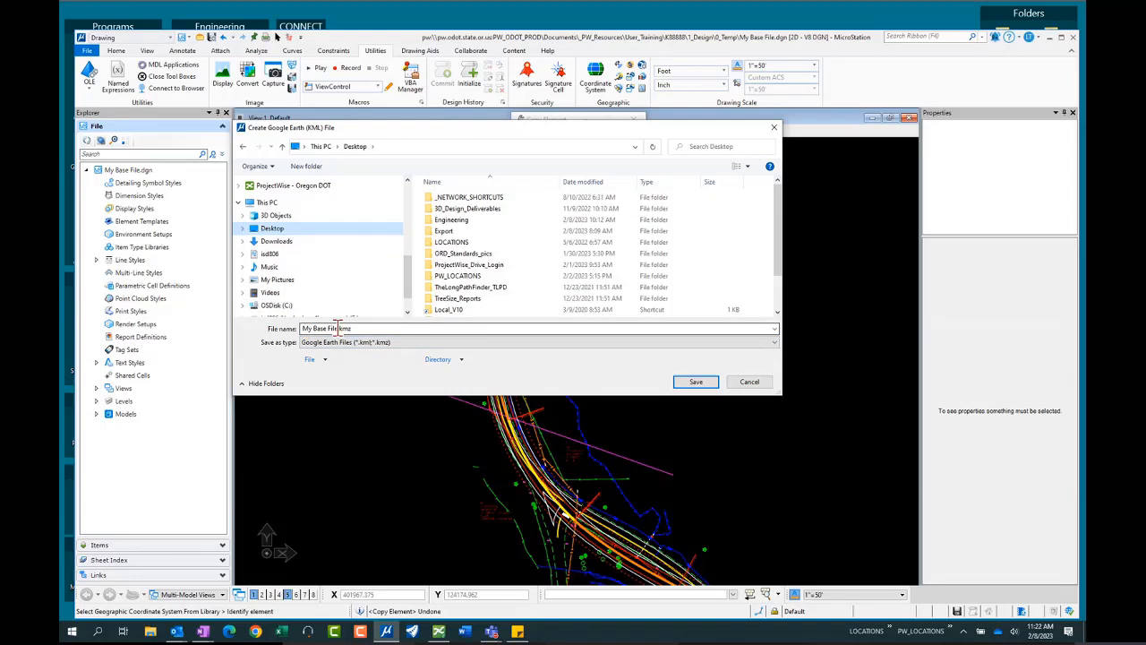
click(699, 383)
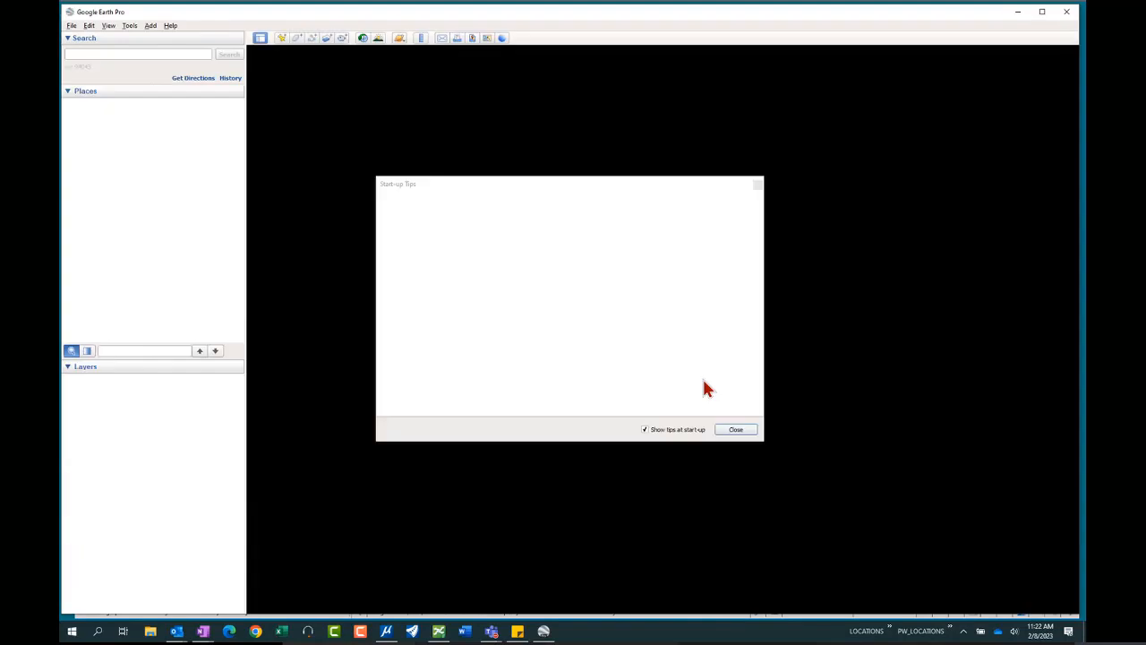
Dismiss Google Earth Pro's start-up tips, examine the exported linework over the aerial imagery, and close Google Earth Pro.
click(744, 429)
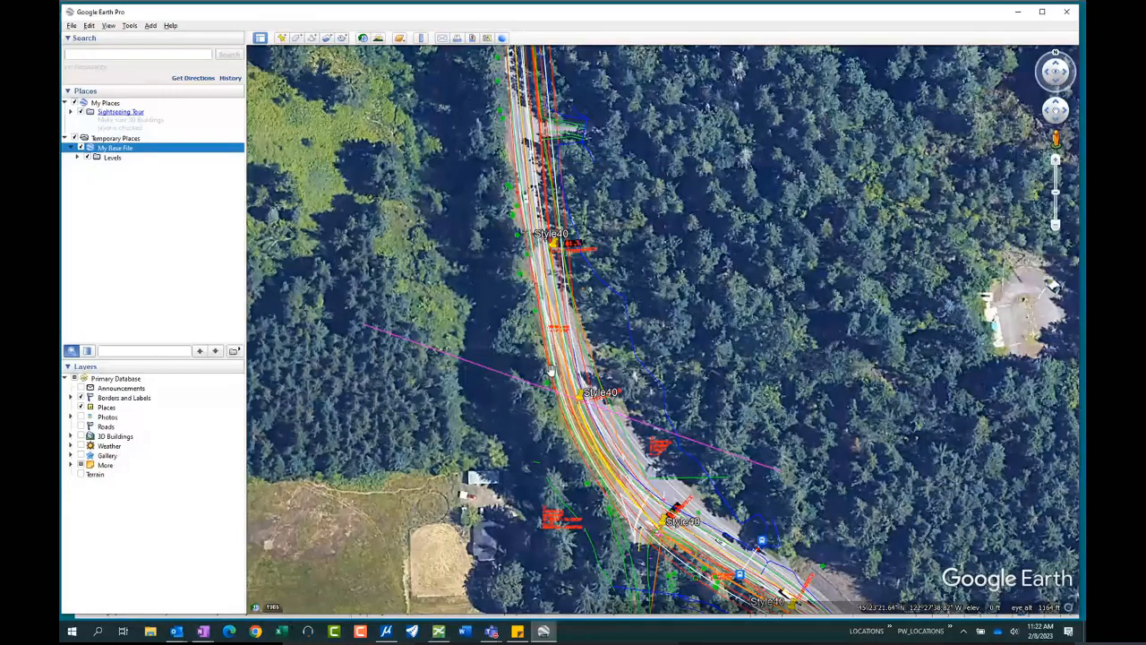
scroll(443, 185, down, 2)
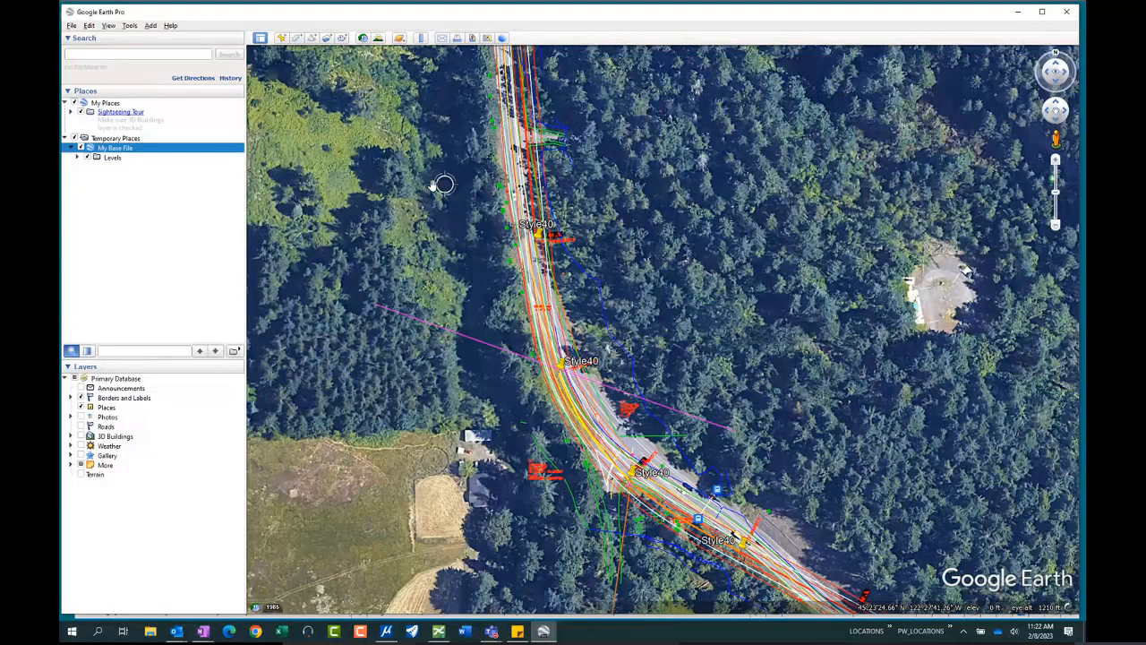
scroll(443, 185, down, 3)
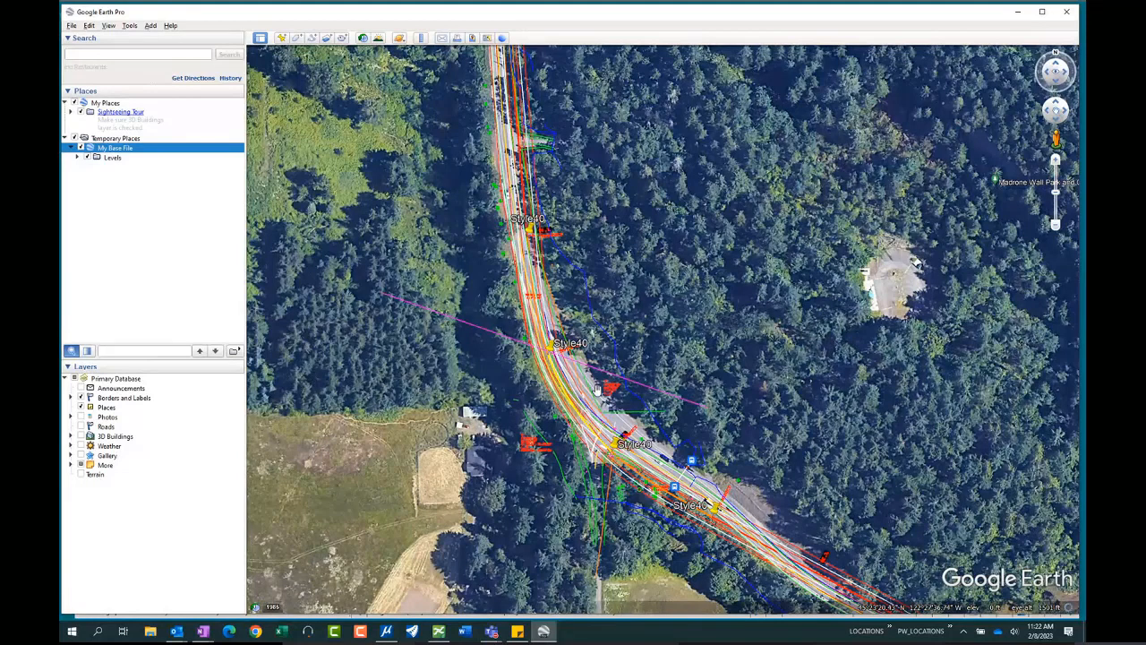
scroll(597, 389, up, 2)
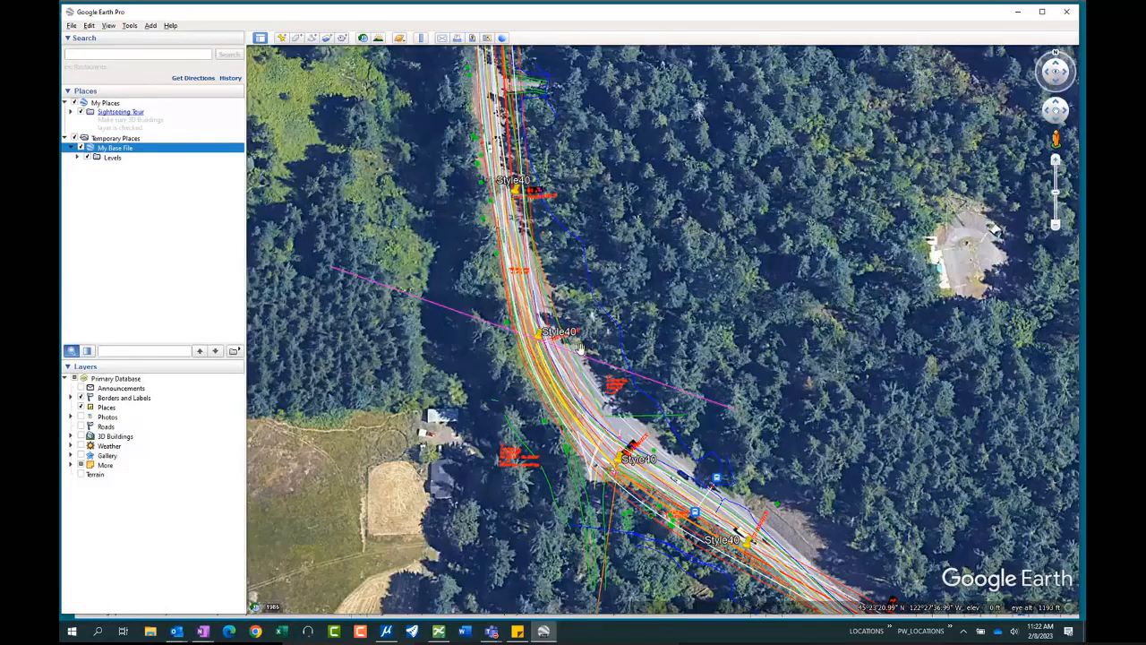
scroll(538, 360, down, 1)
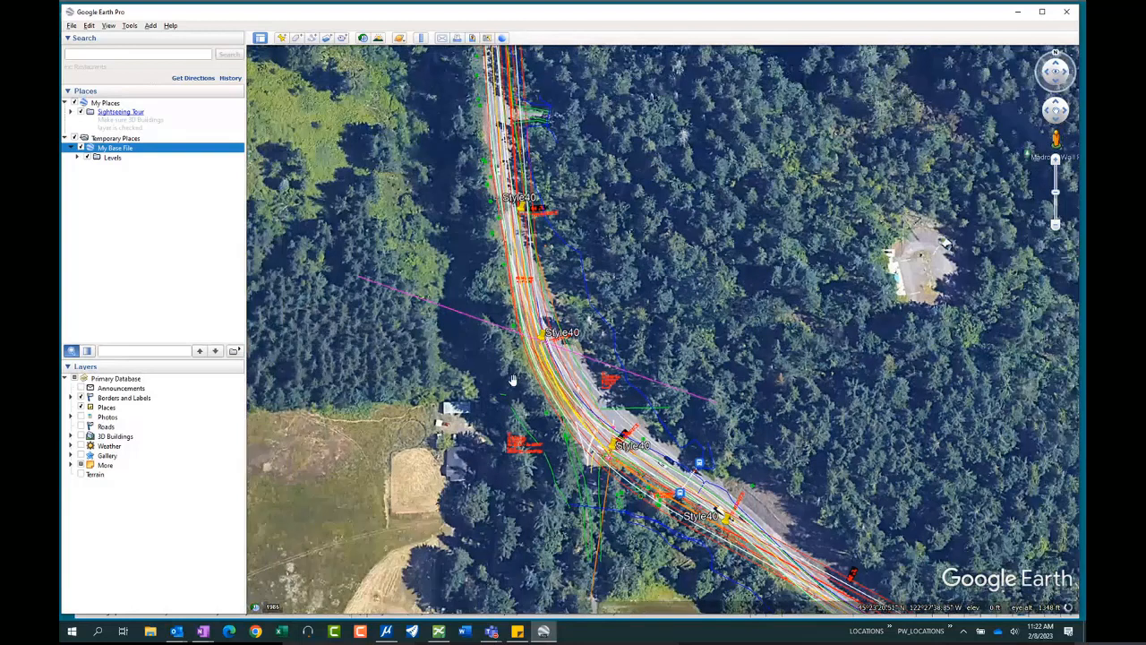
click(1061, 25)
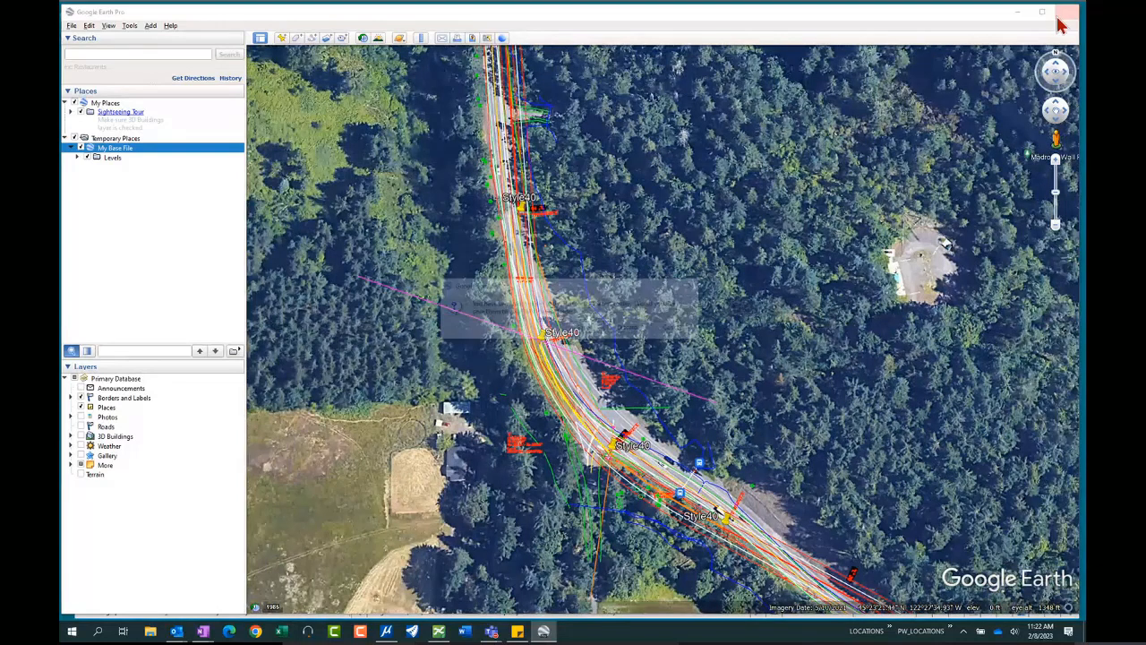
click(629, 329)
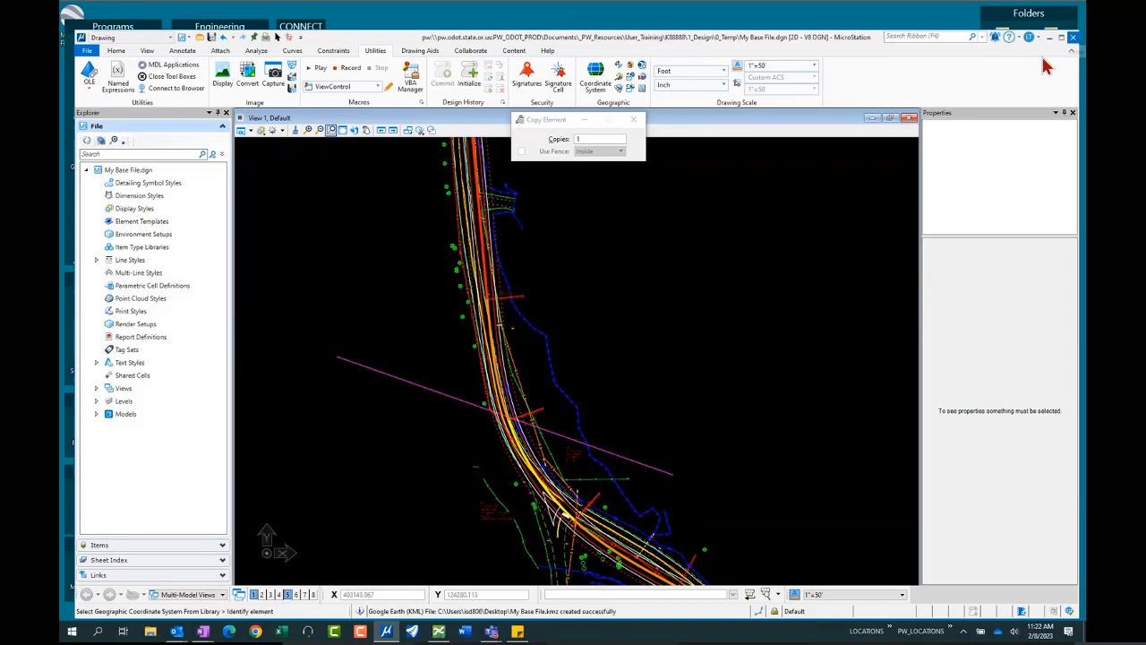
Save the drawing settings, close the drawing and check My Base File.dgn in to ProjectWise.
key(ctrl+f)
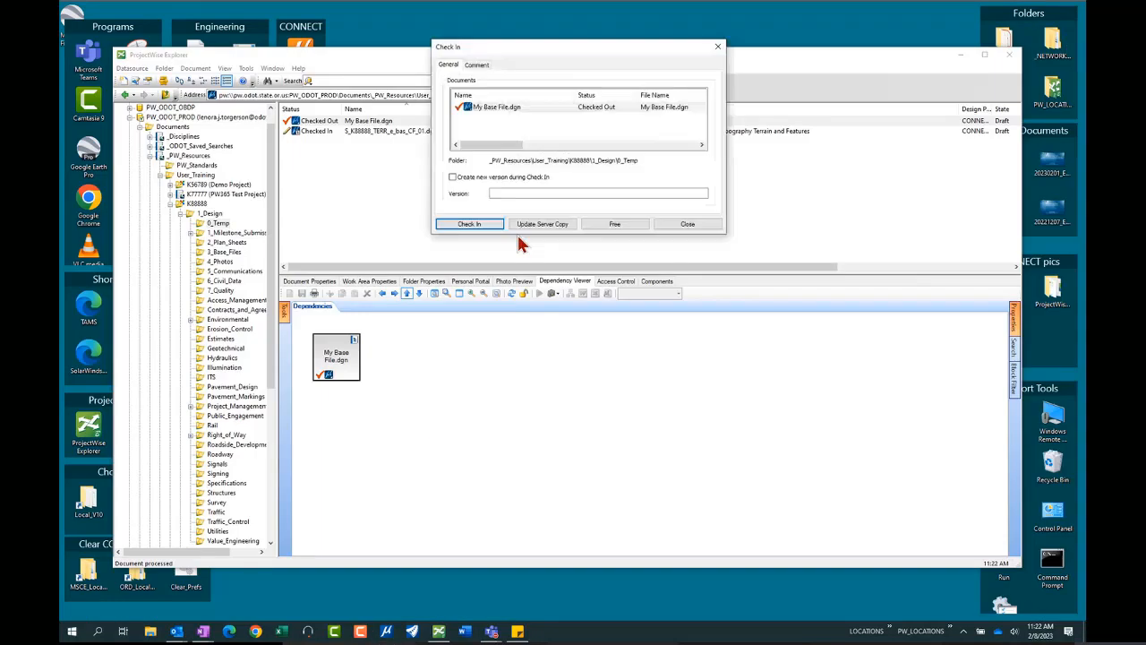
click(471, 223)
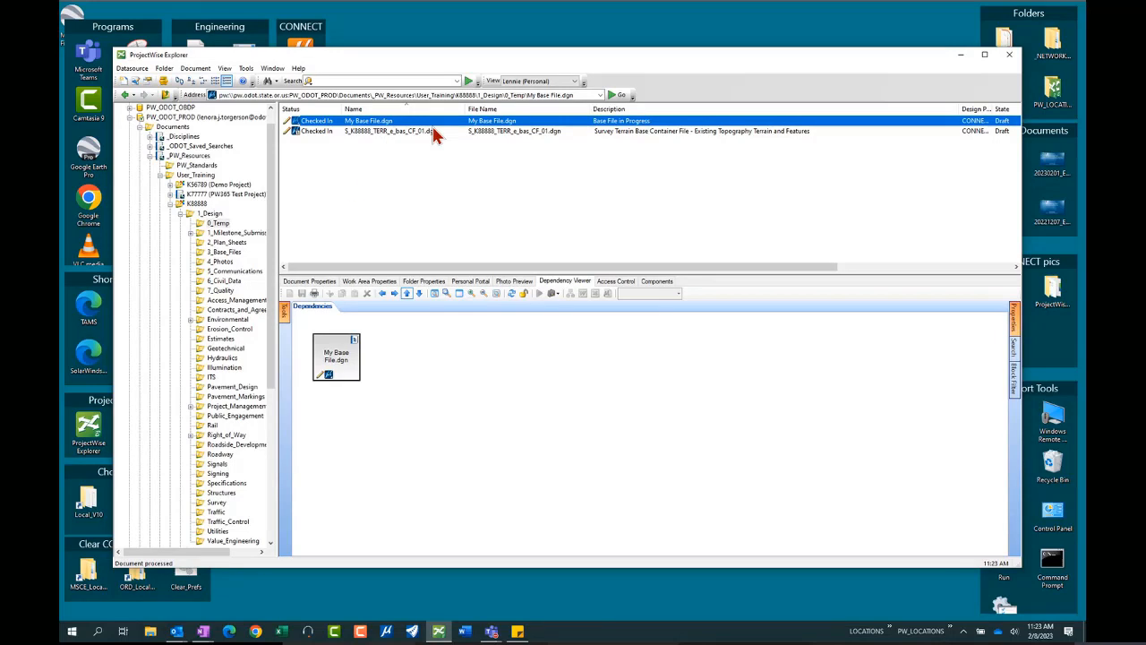
In My Base File.dgn's naming attributes, set the classification and discipline to Traffic and the subdiscipline to Pavement Markings.
right_click(395, 122)
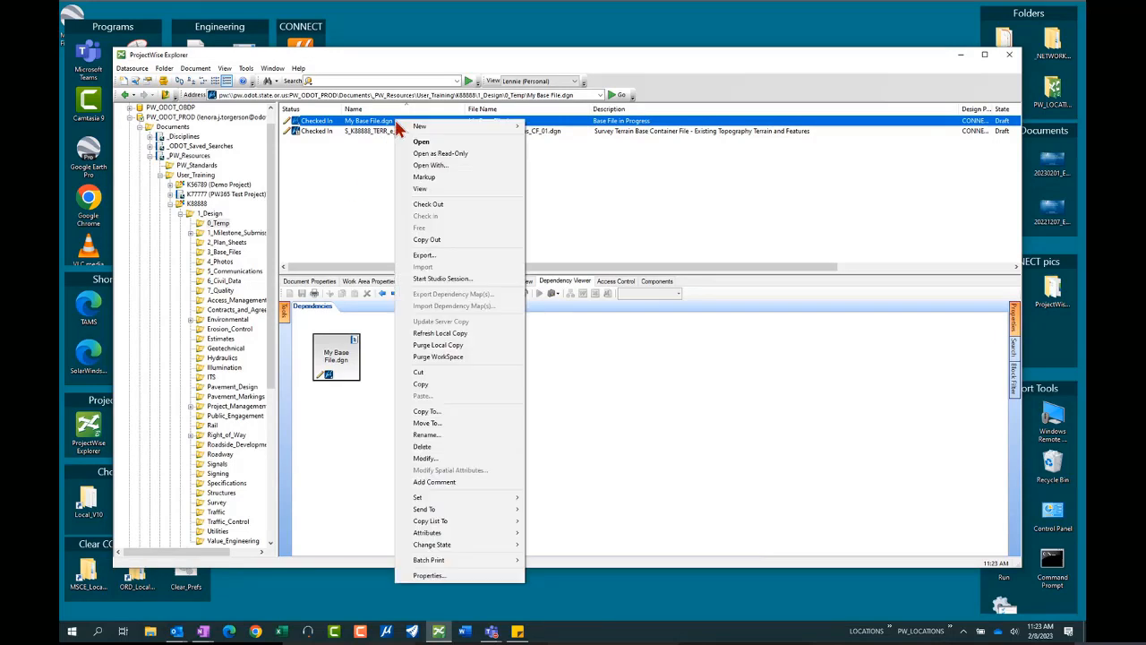
click(428, 575)
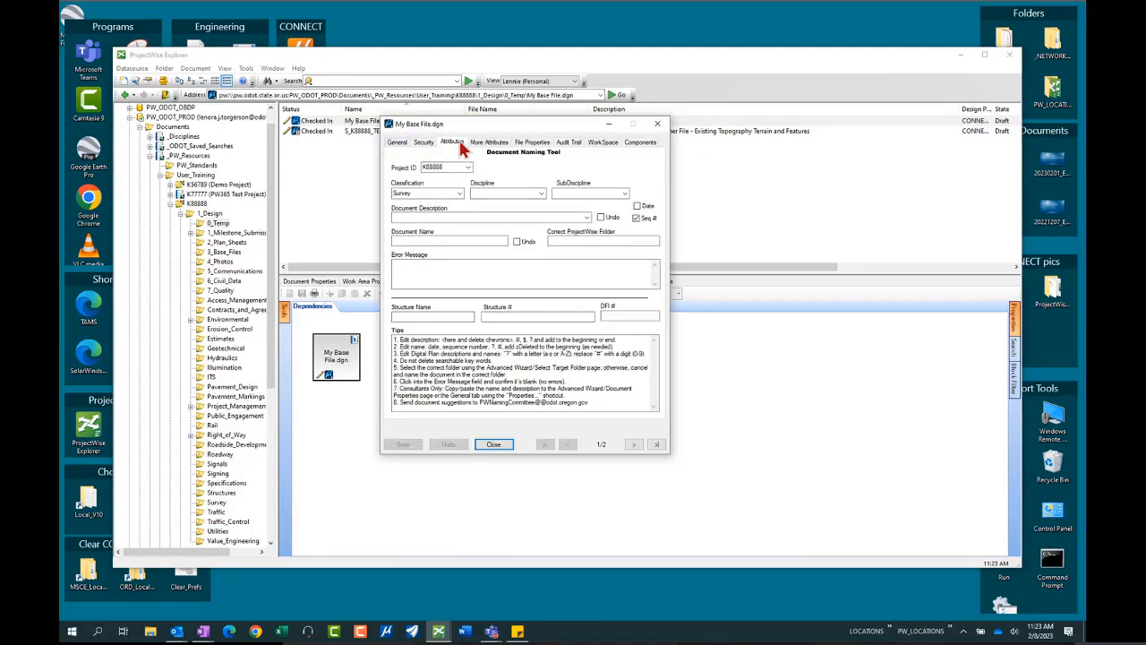
click(459, 195)
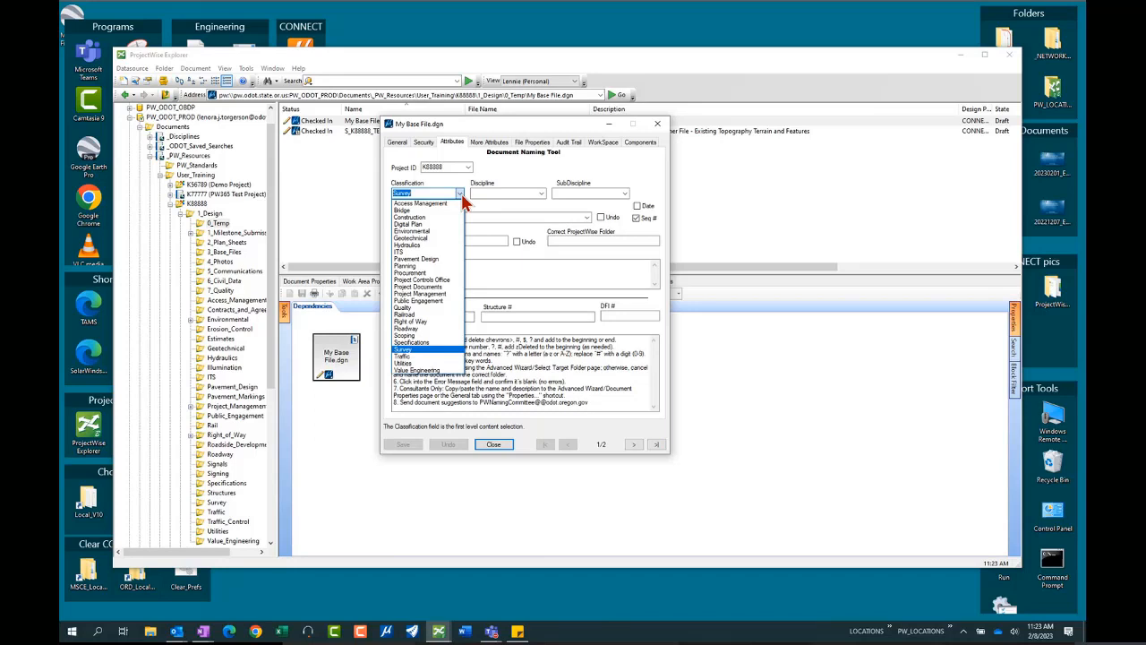
click(412, 357)
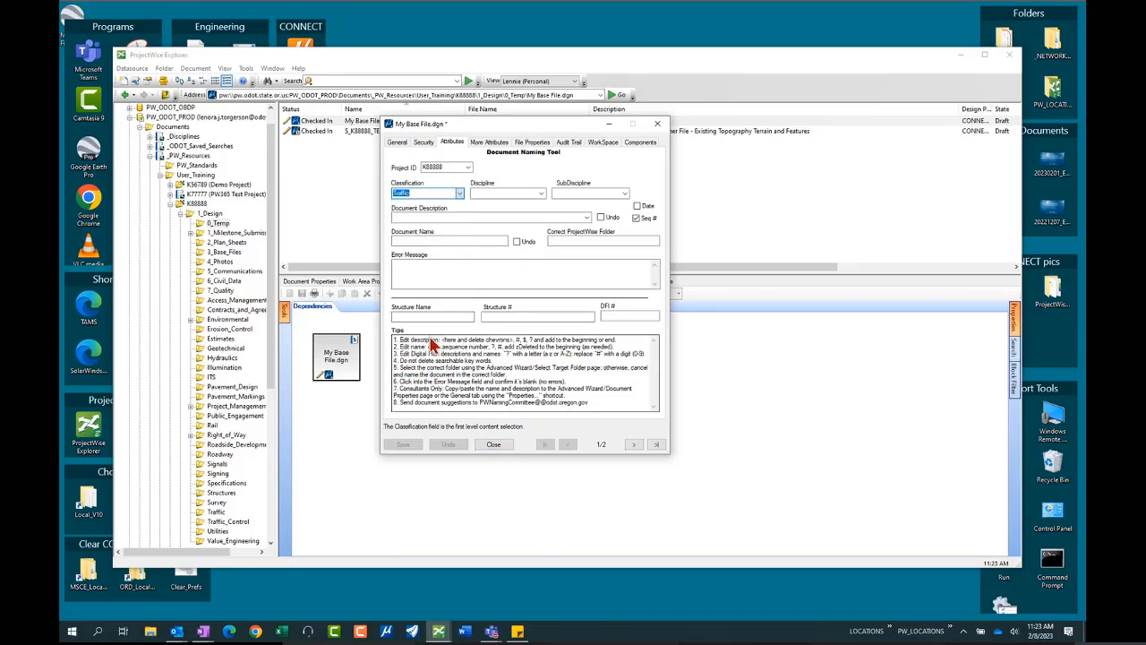
click(542, 194)
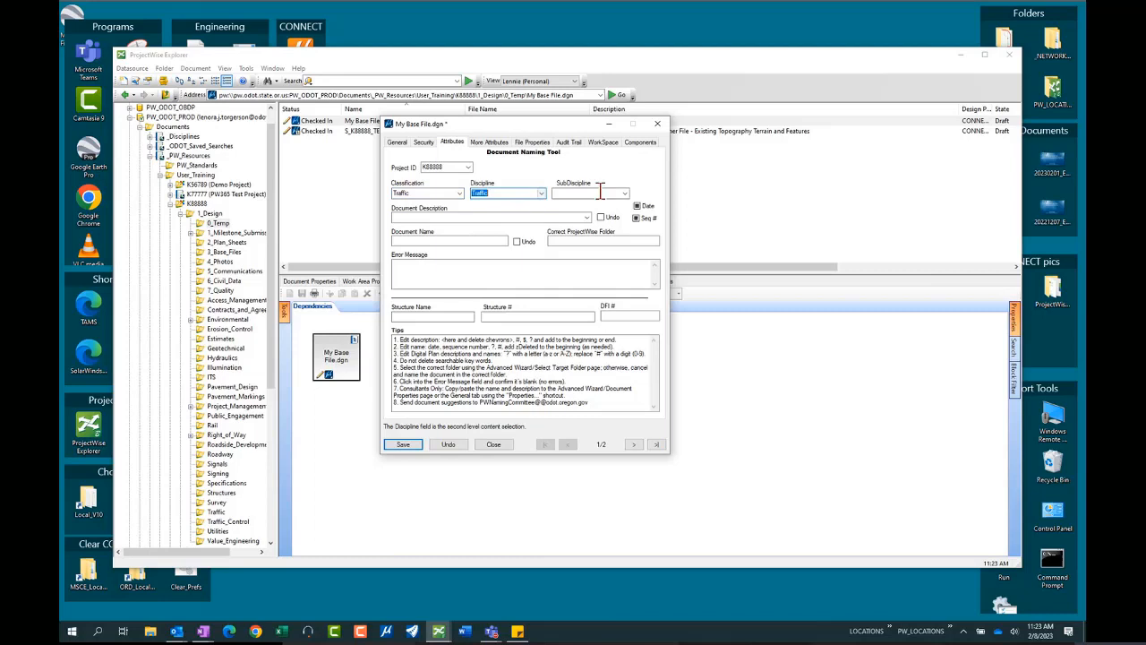
click(624, 194)
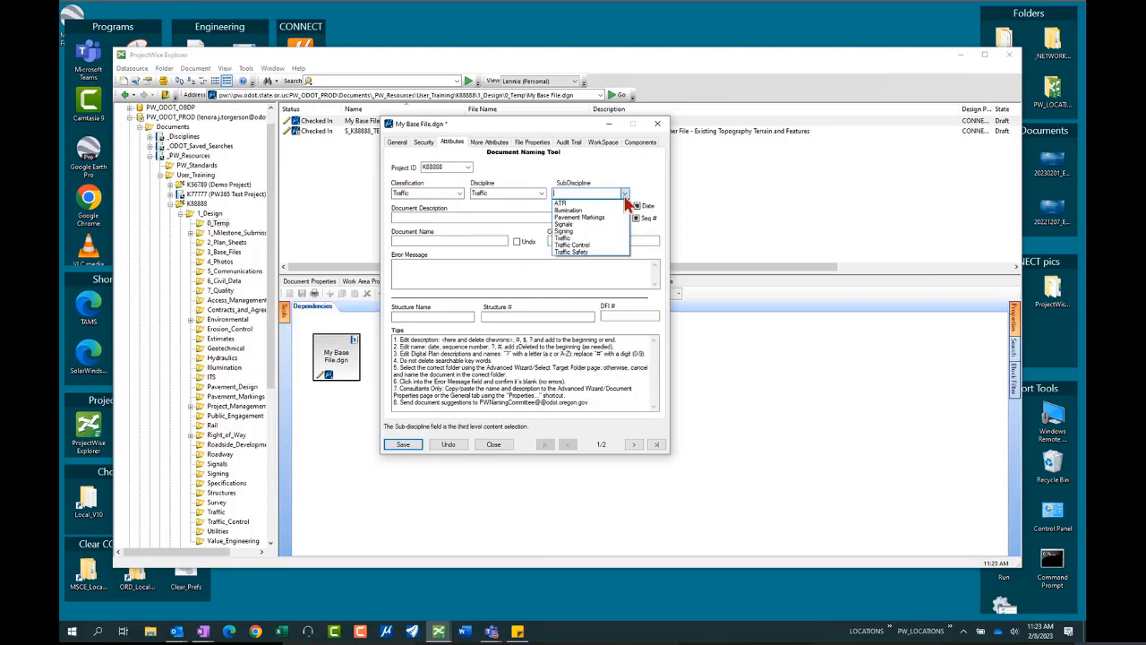
click(598, 217)
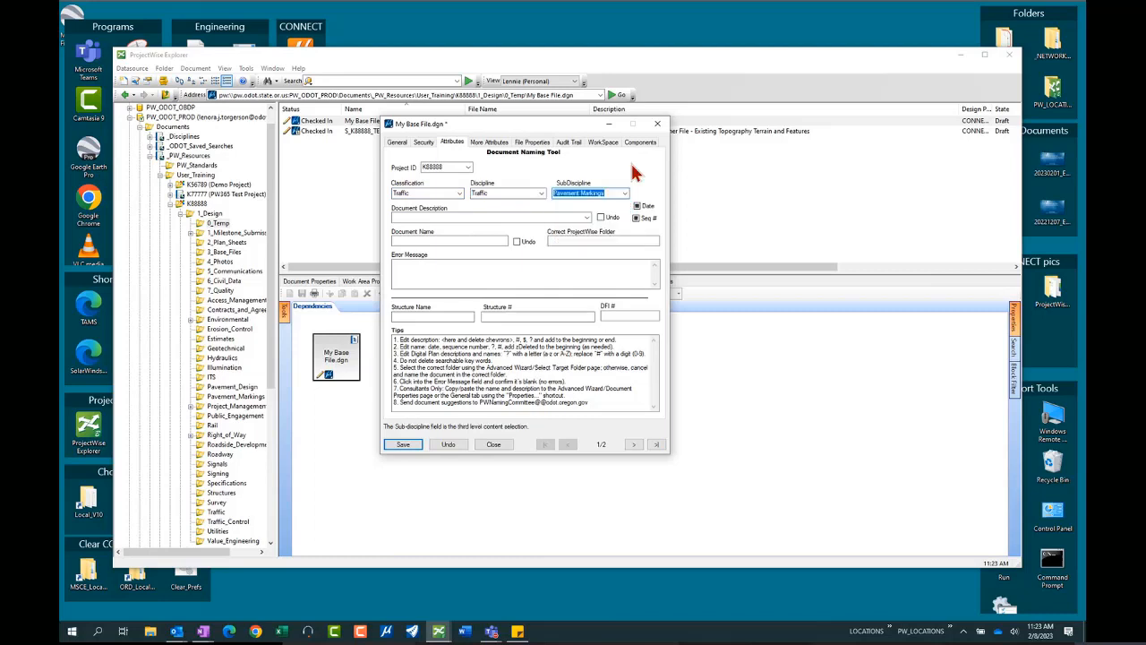
Choose the description Pavement Markings Design Base <Name>, complete the generated document name as TM_K88888_pmd_bas_01.dgn, save and close the properties.
click(586, 219)
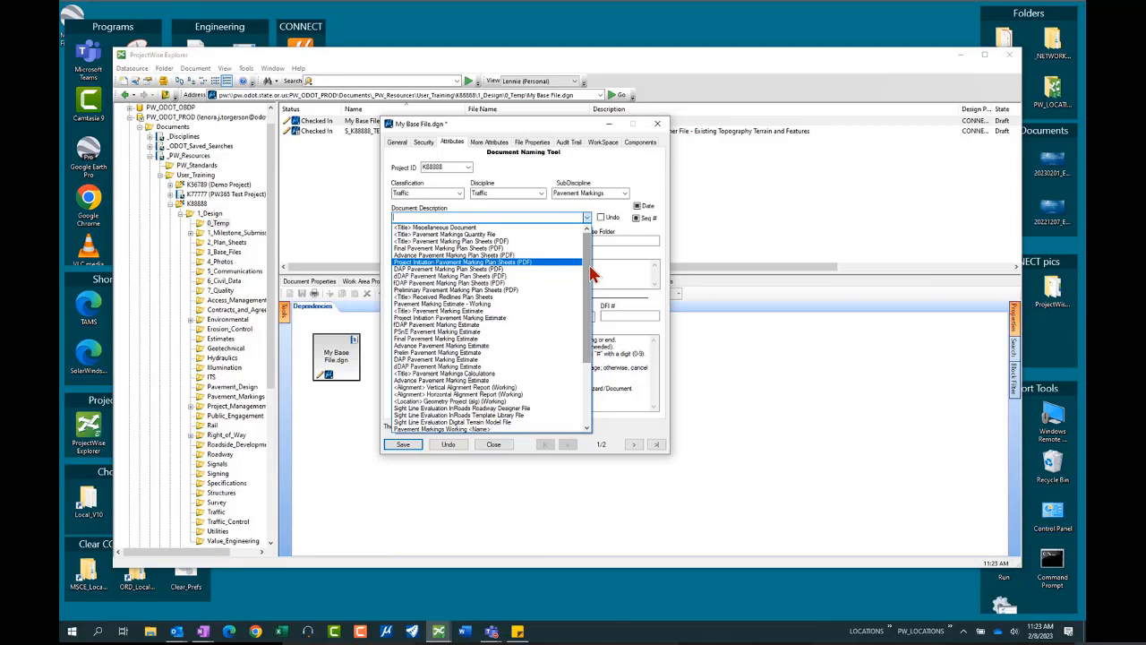
drag(591, 273, 589, 321)
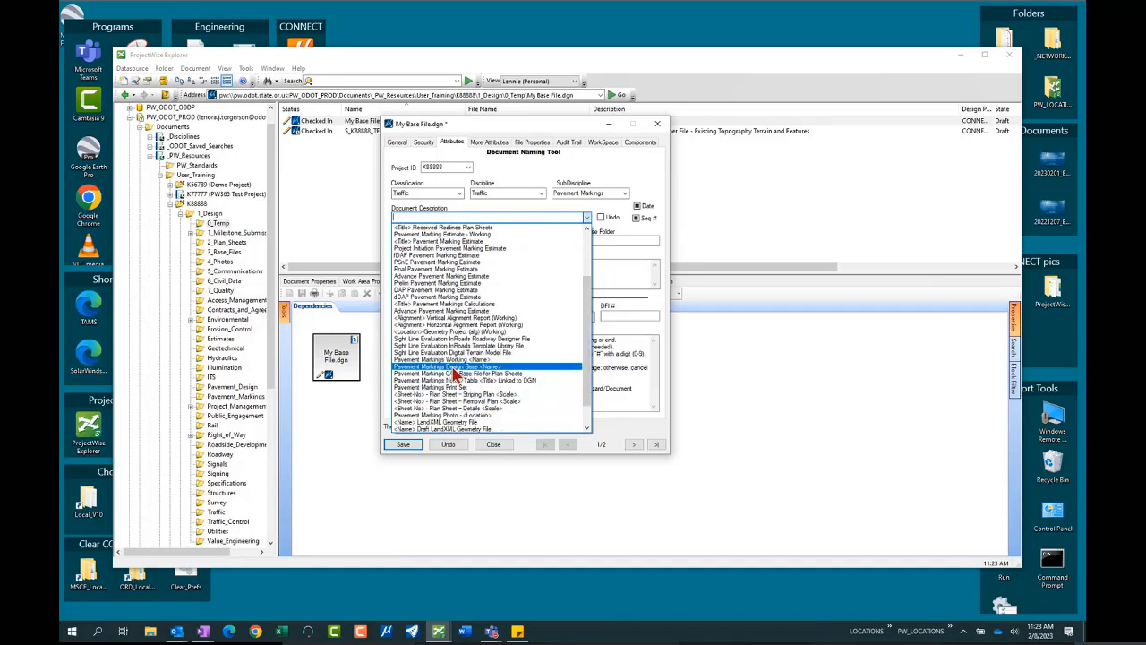
click(454, 367)
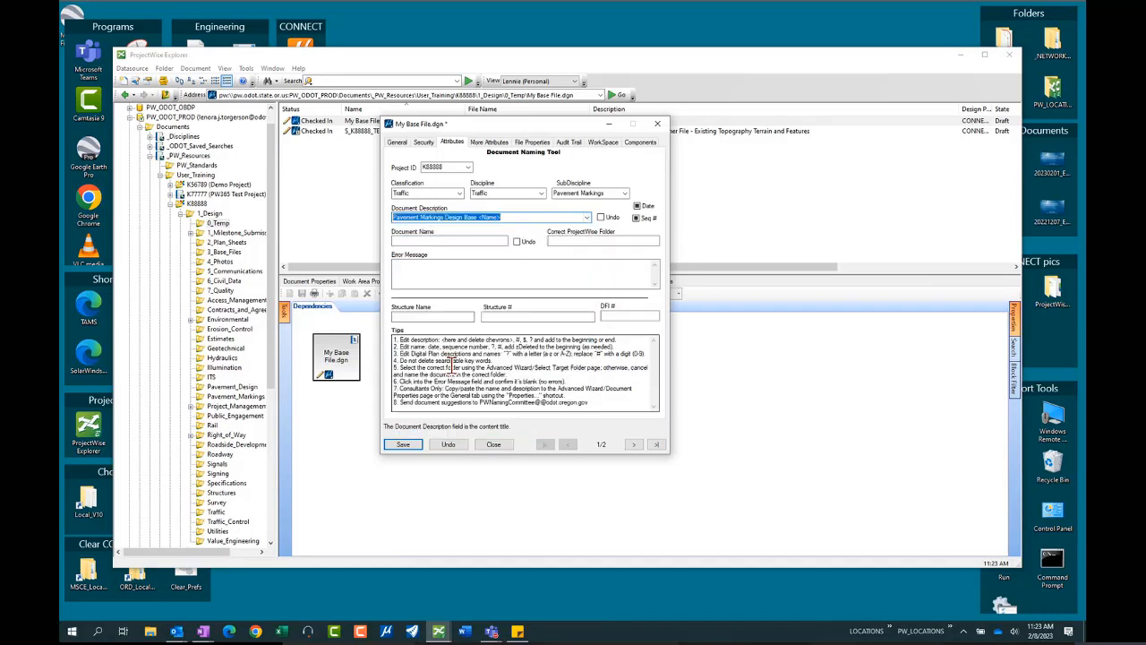
click(498, 240)
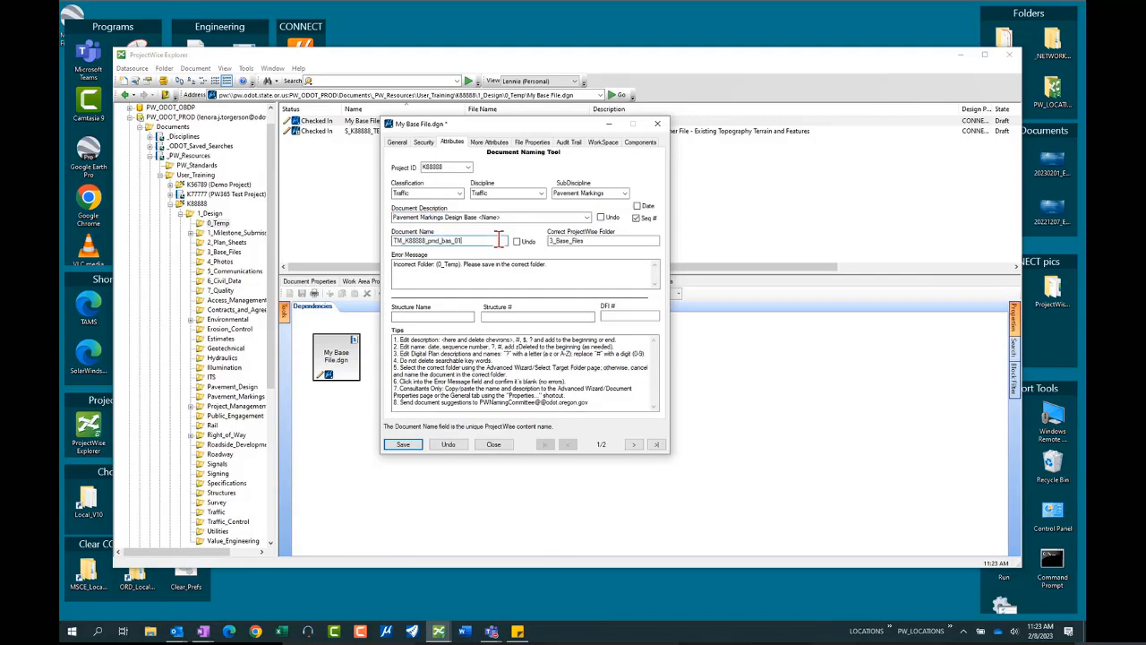
text(.dgn)
click(409, 447)
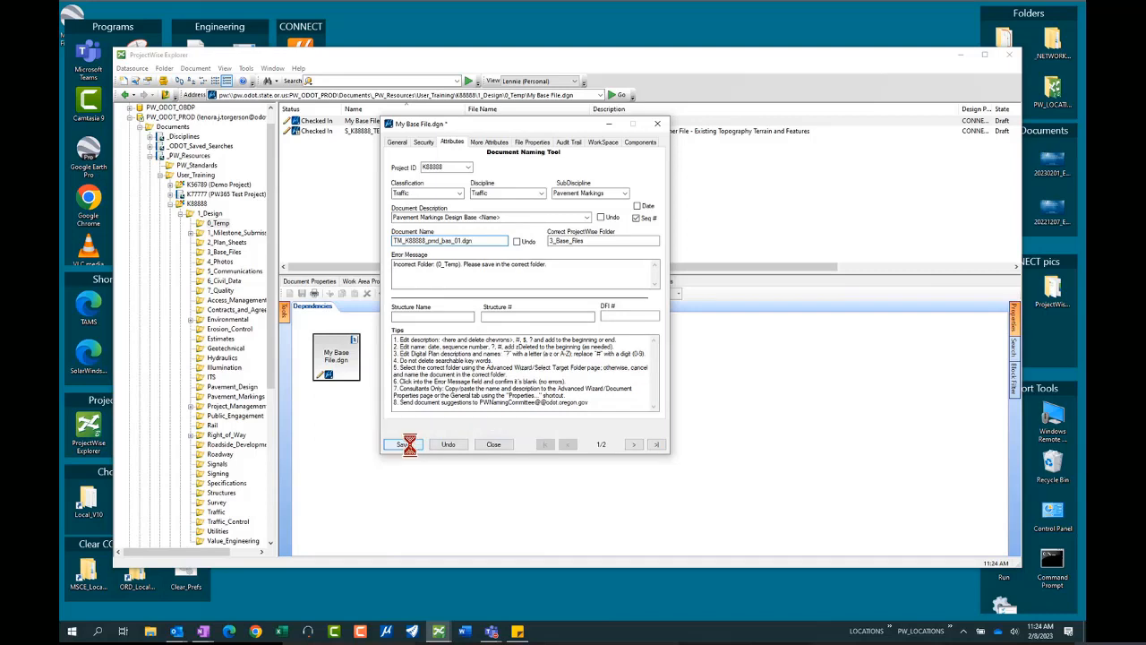
click(493, 444)
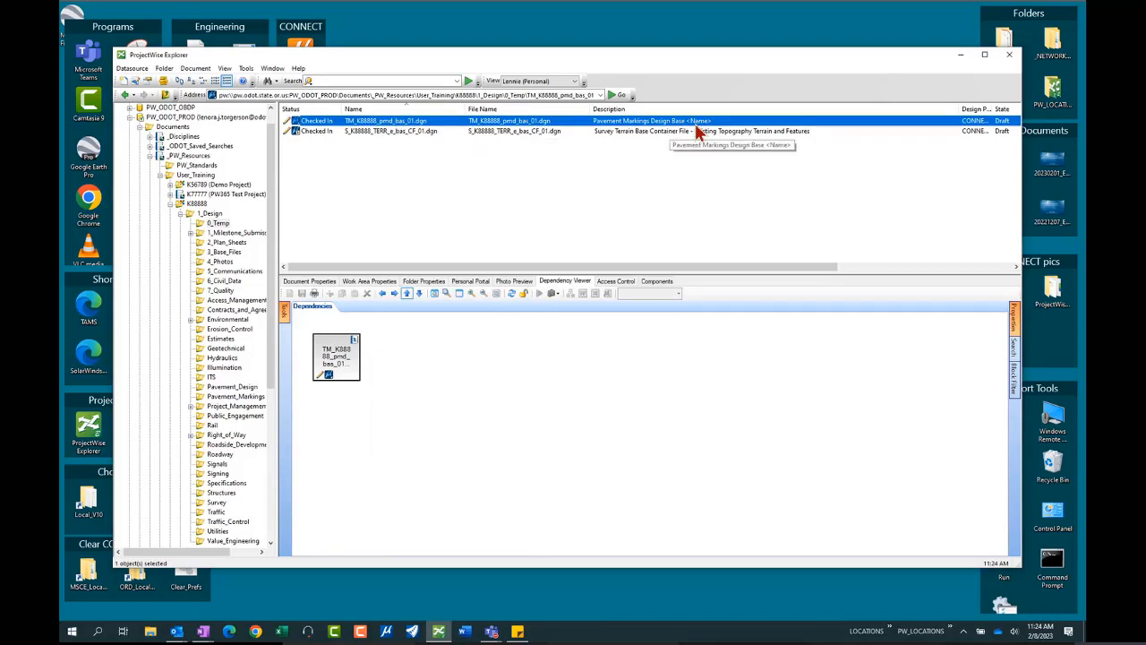
Change the description of TM_K88888_pmd_bas_01.dgn to Pavement Markings Design Base Engineering Tips through the rename dialog.
right_click(394, 132)
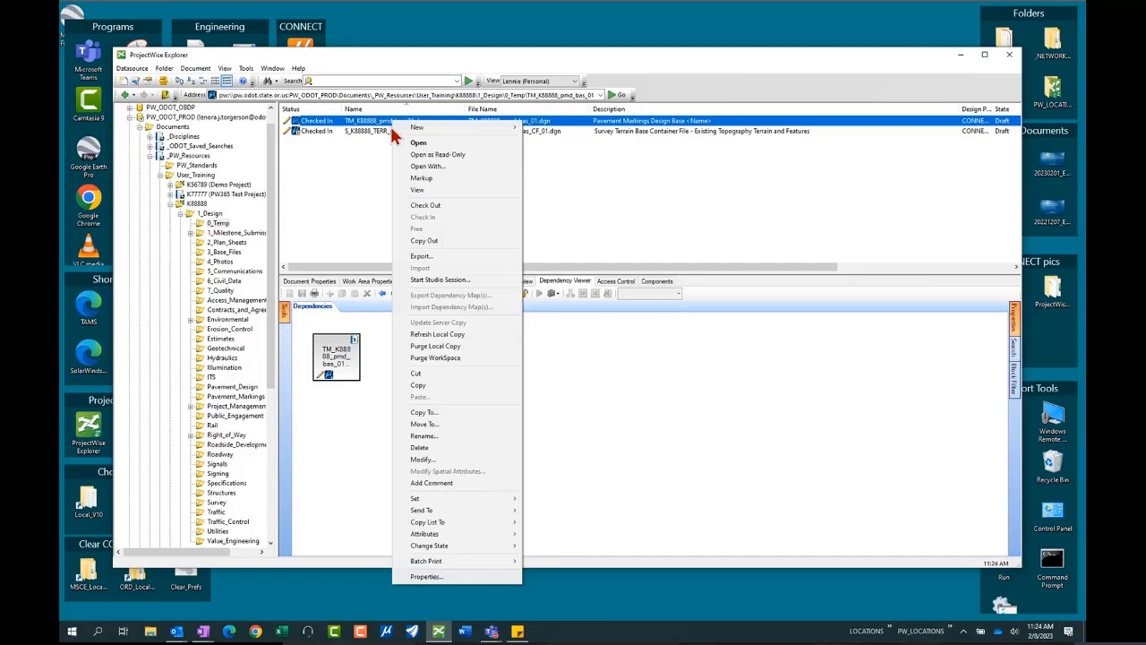
click(428, 436)
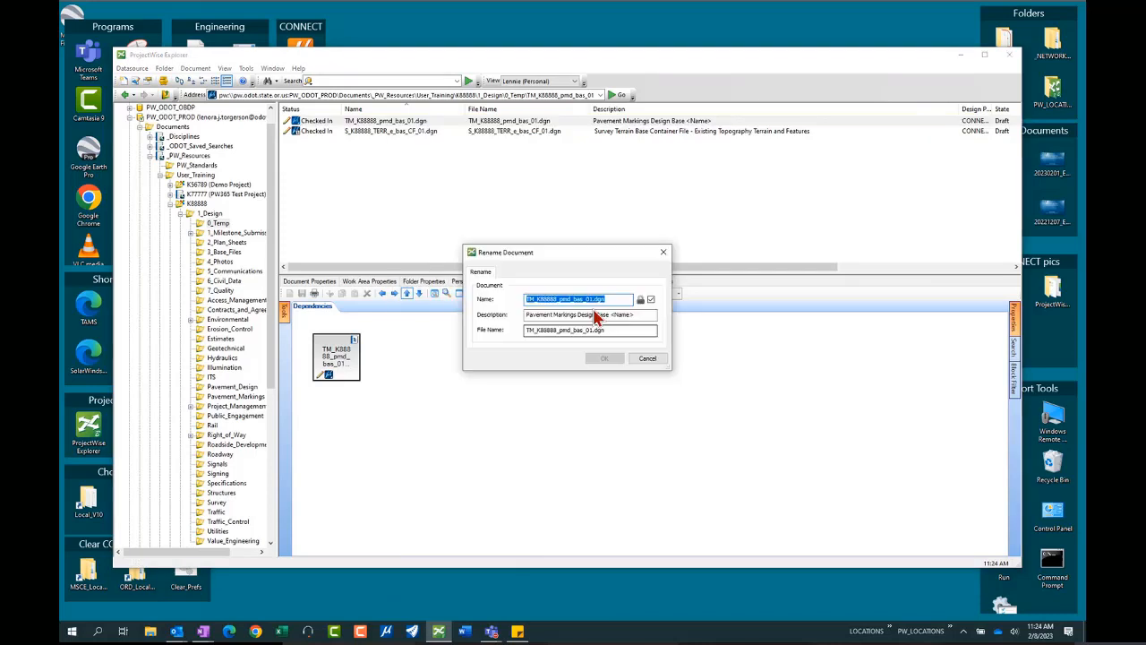
click(637, 315)
drag(636, 316, 610, 315)
text(E)
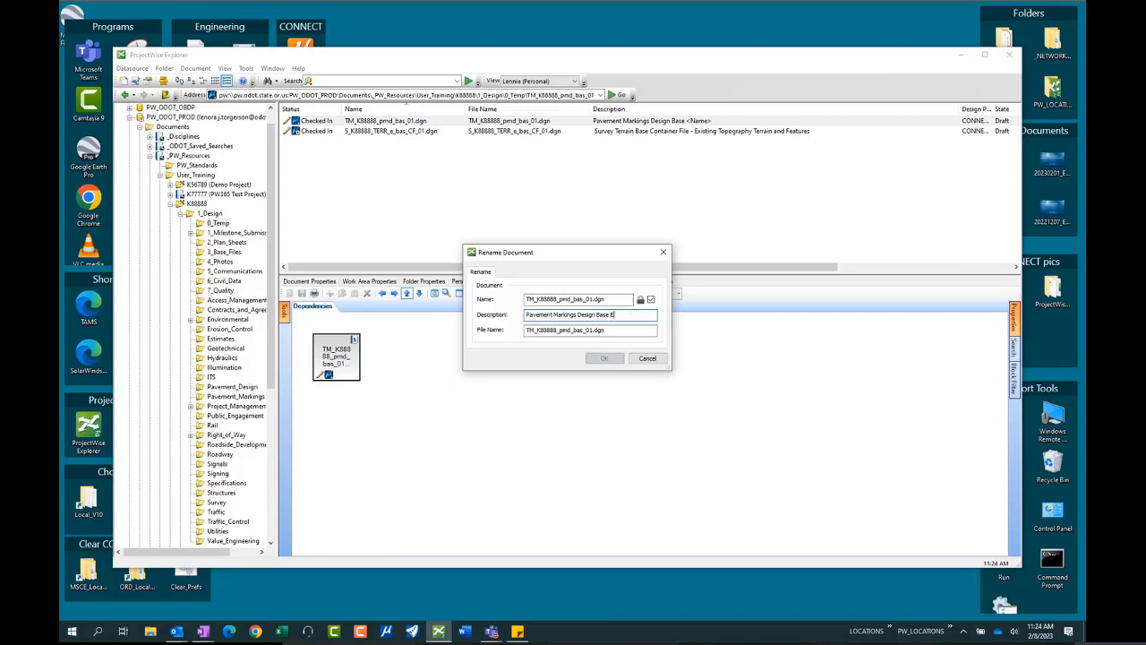
text(ngineering Tips)
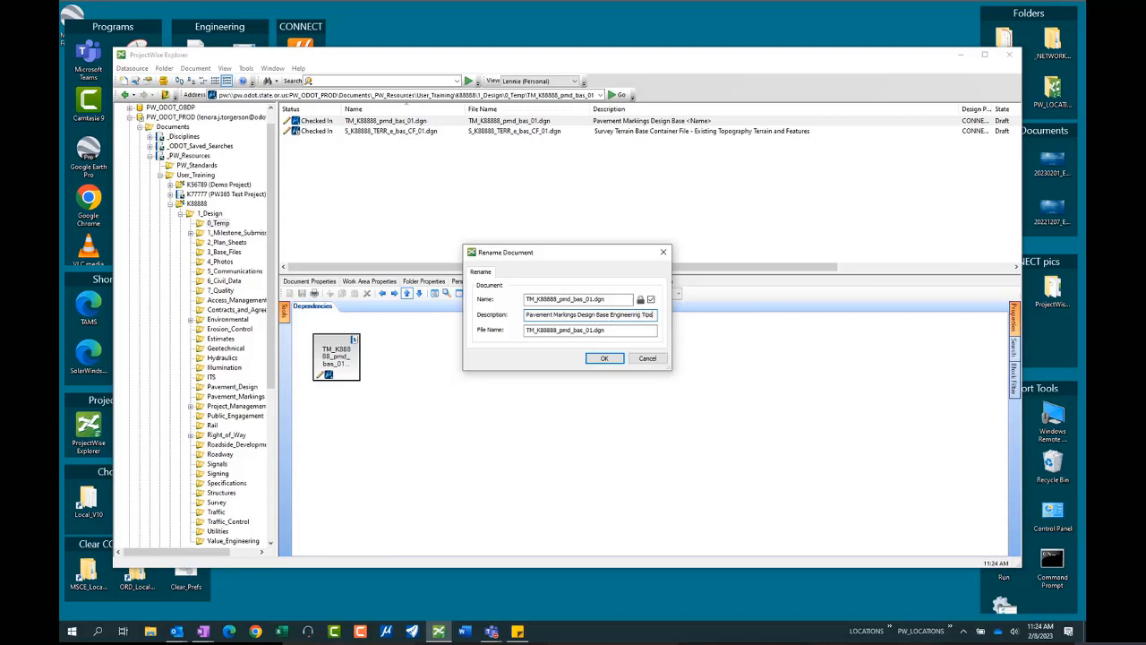
click(603, 359)
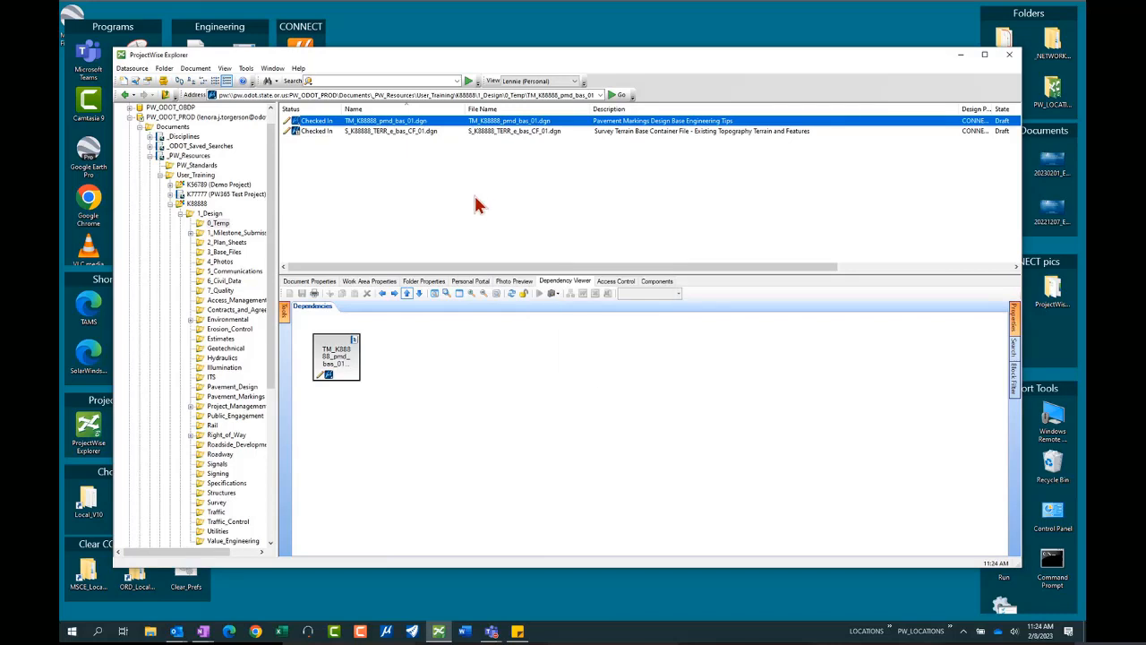
Move TM_K88888_pmd_bas_01.dgn with its file and attributes from 0_Temp to the 3_Base_Files folder.
right_click(400, 130)
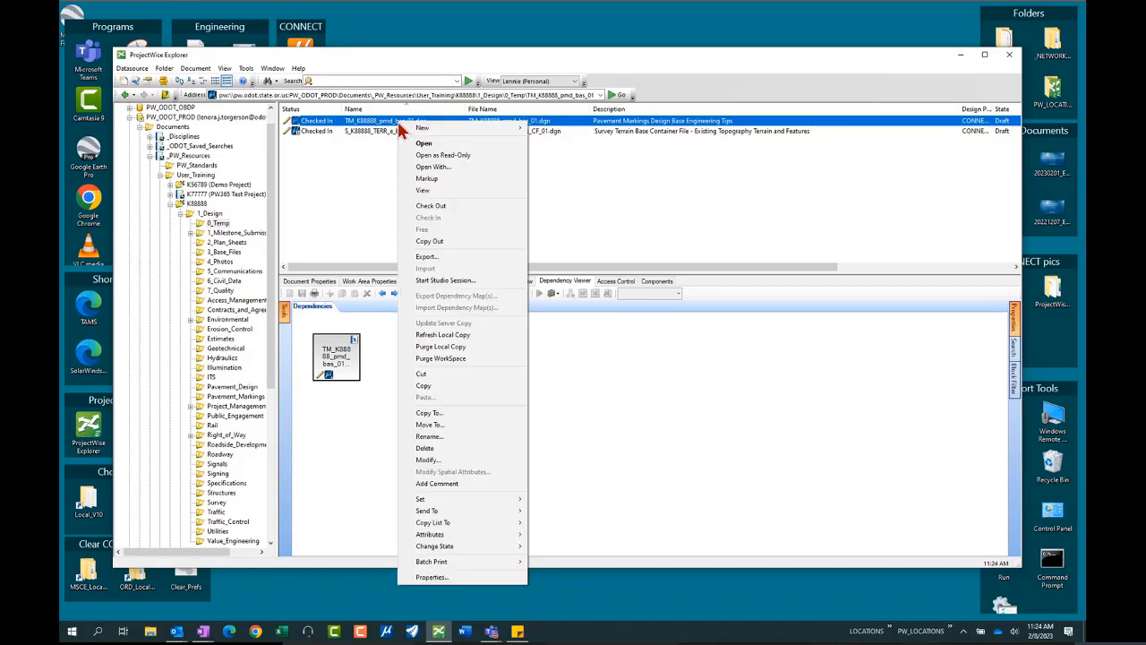
click(431, 425)
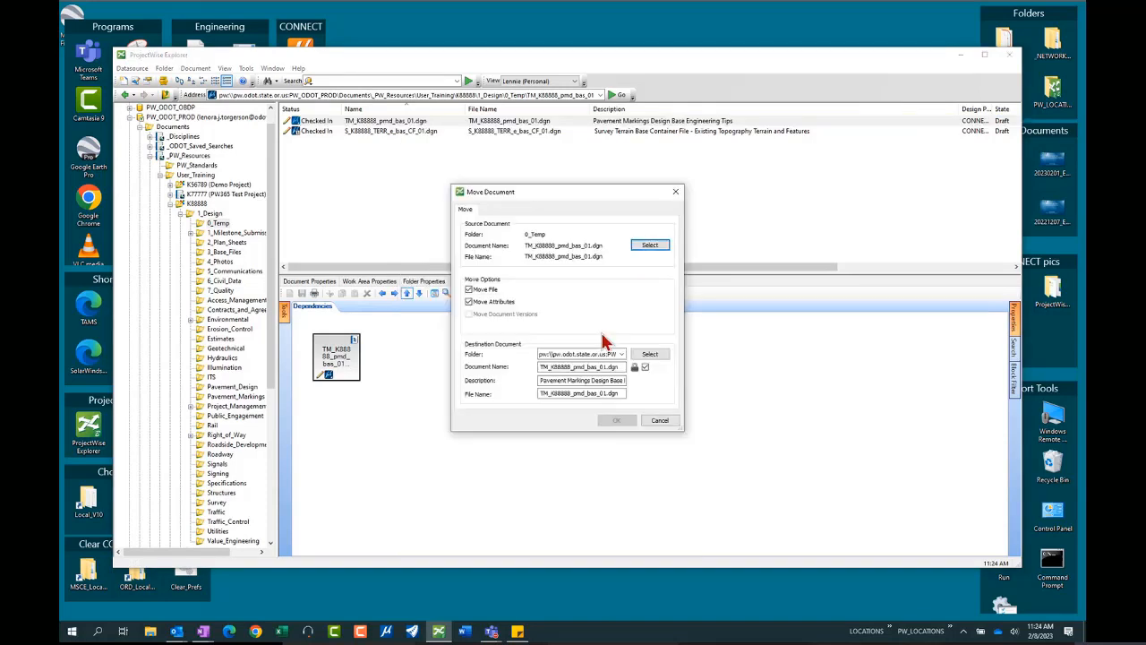
click(661, 356)
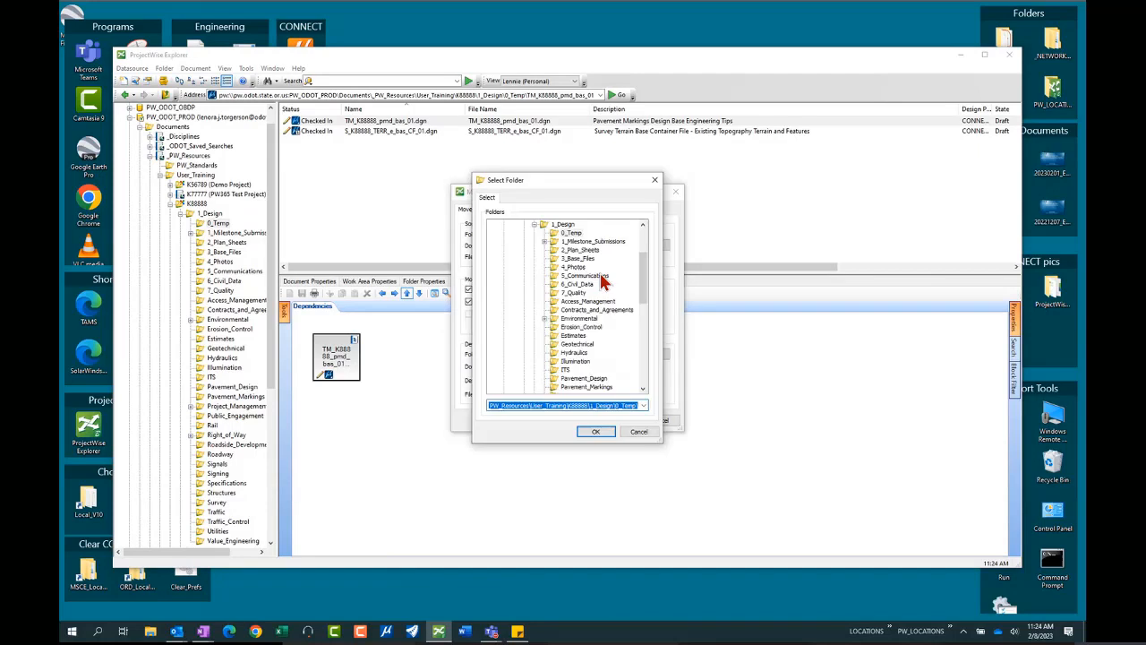
click(577, 259)
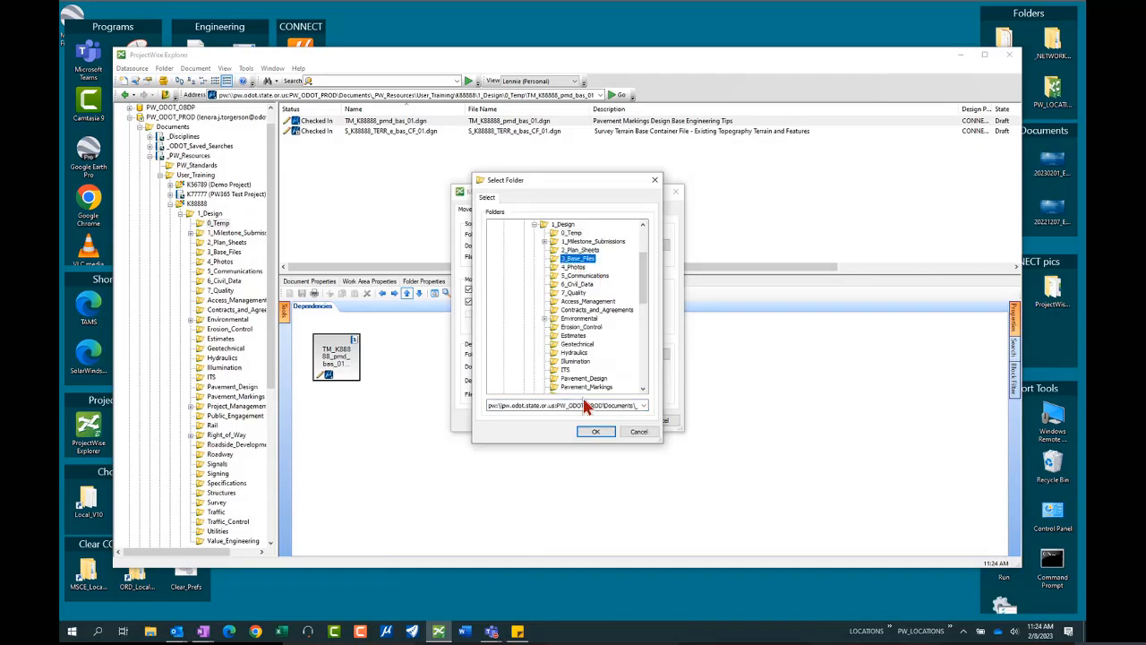
click(596, 433)
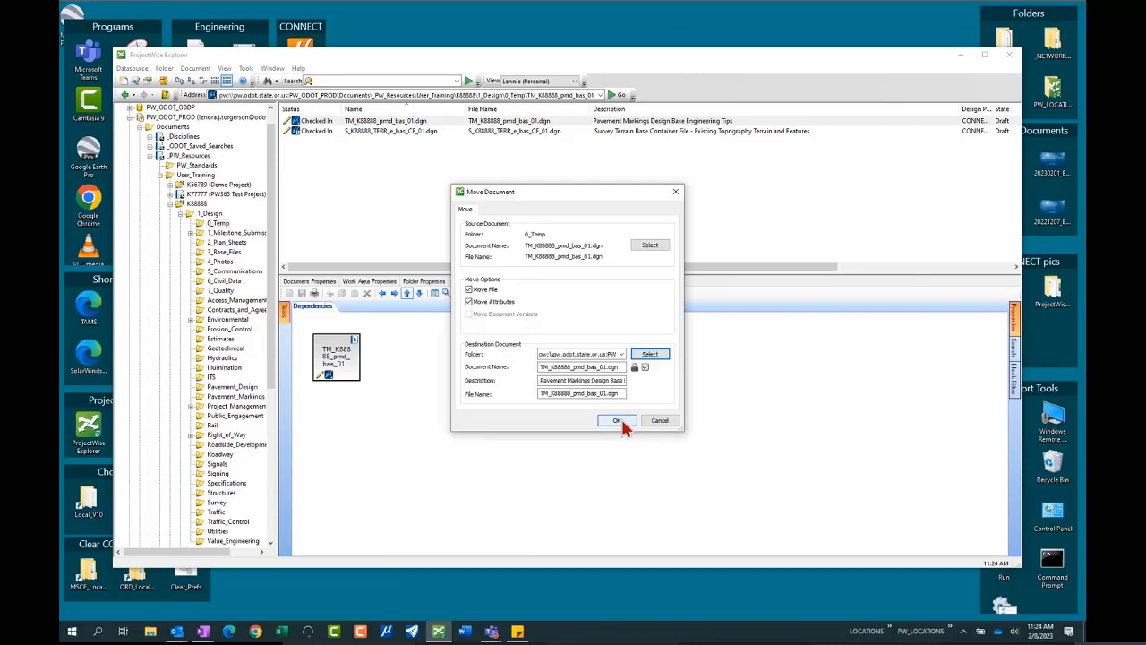
click(623, 426)
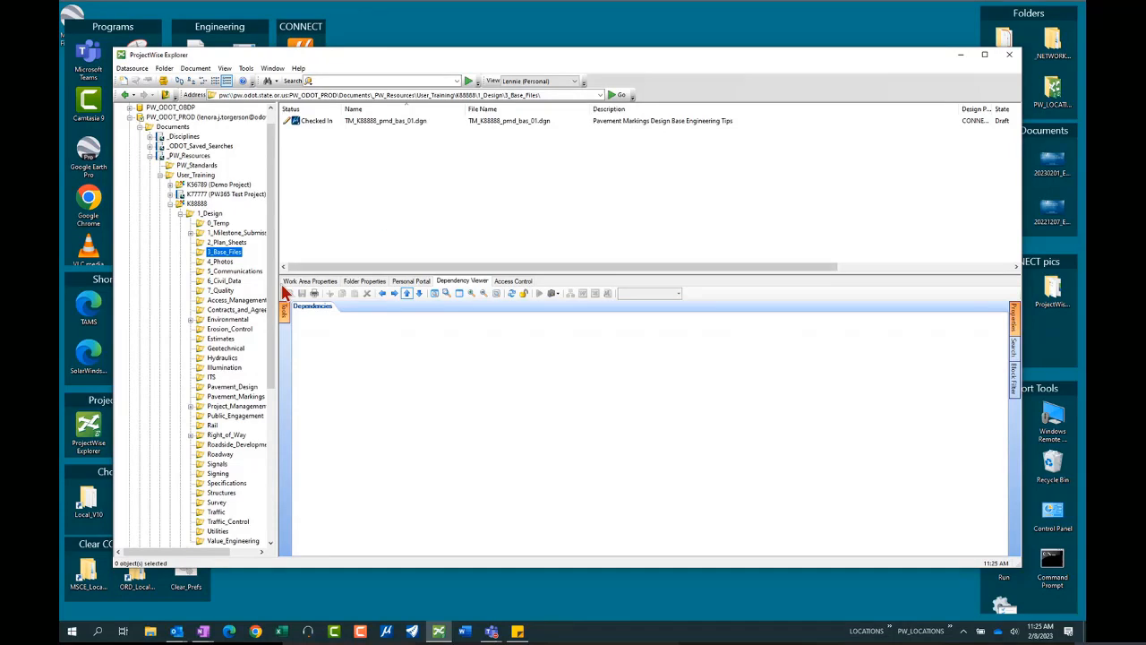
Start a new document in the Geotechnical folder with the Advanced Wizard, using a ProjectWise document as its template.
click(228, 348)
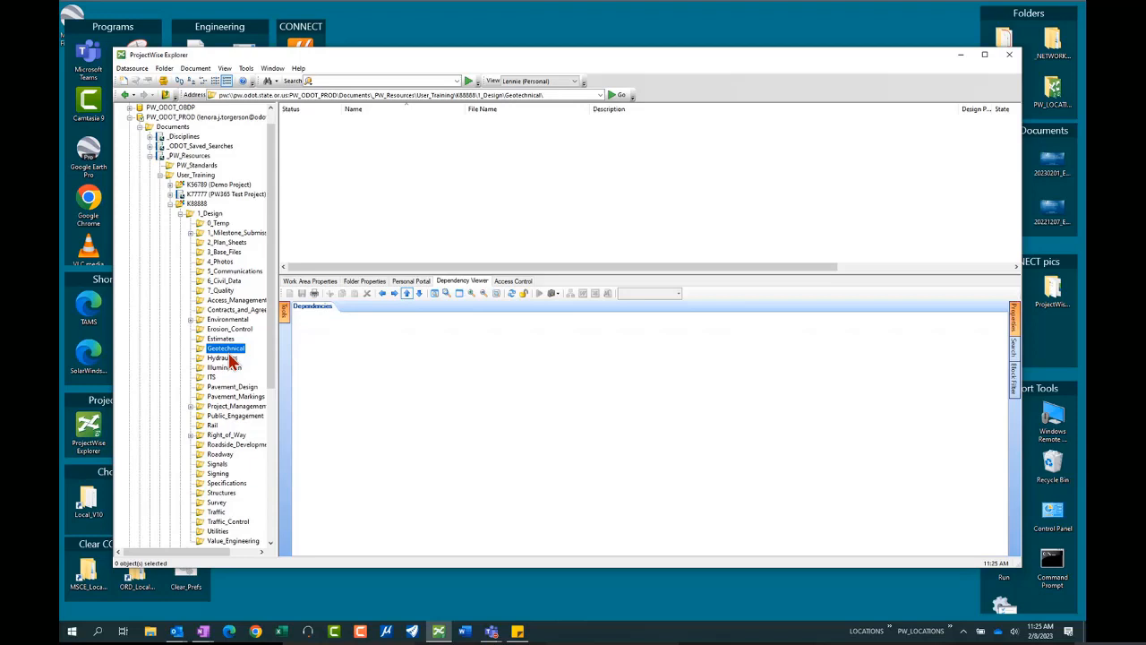
right_click(408, 171)
mouse_move(473, 158)
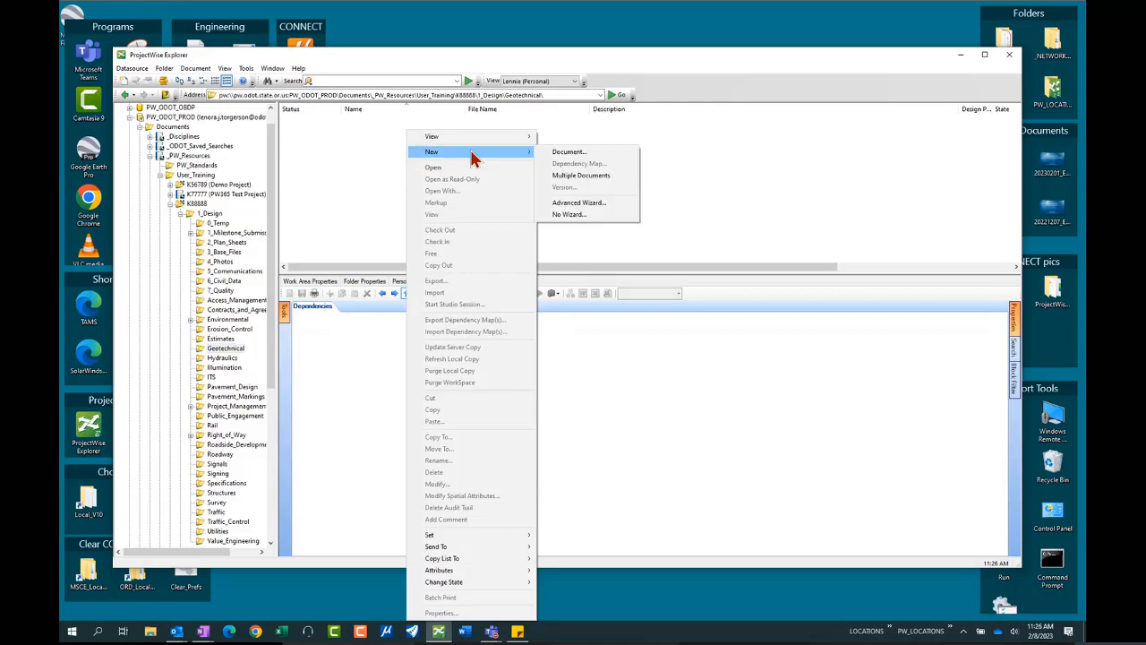
click(591, 204)
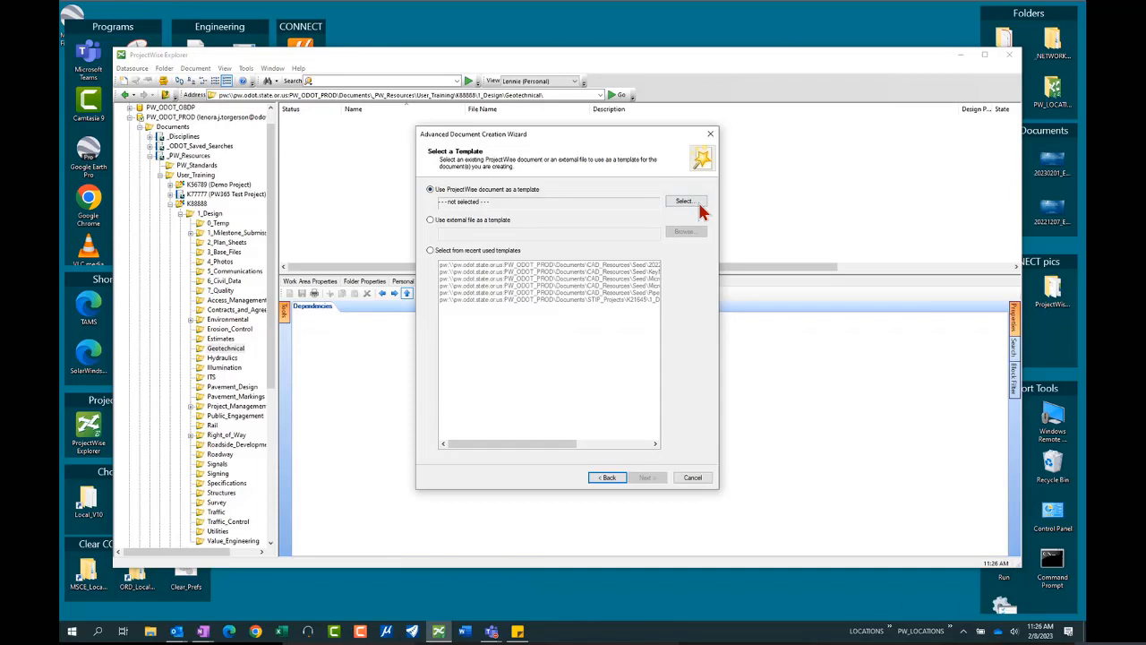
Choose MicroStation_Seed3D.dgn from the CAD_Resources > Seed > MicroStation folder as the new document's template and continue to the document attributes.
click(687, 202)
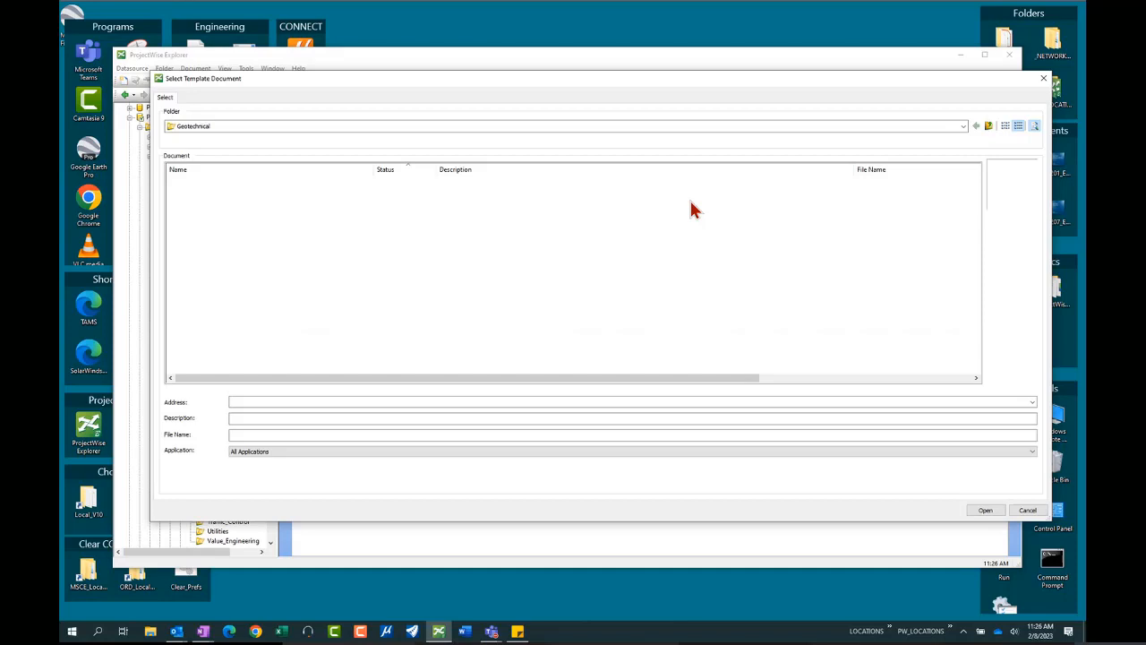
click(963, 126)
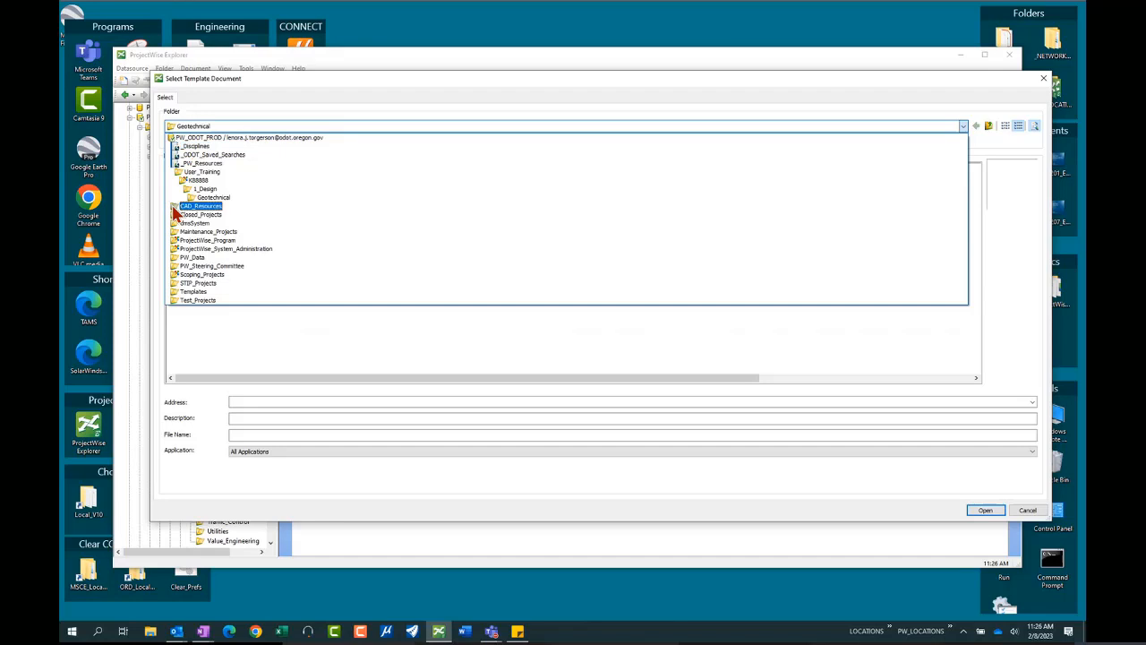
click(199, 206)
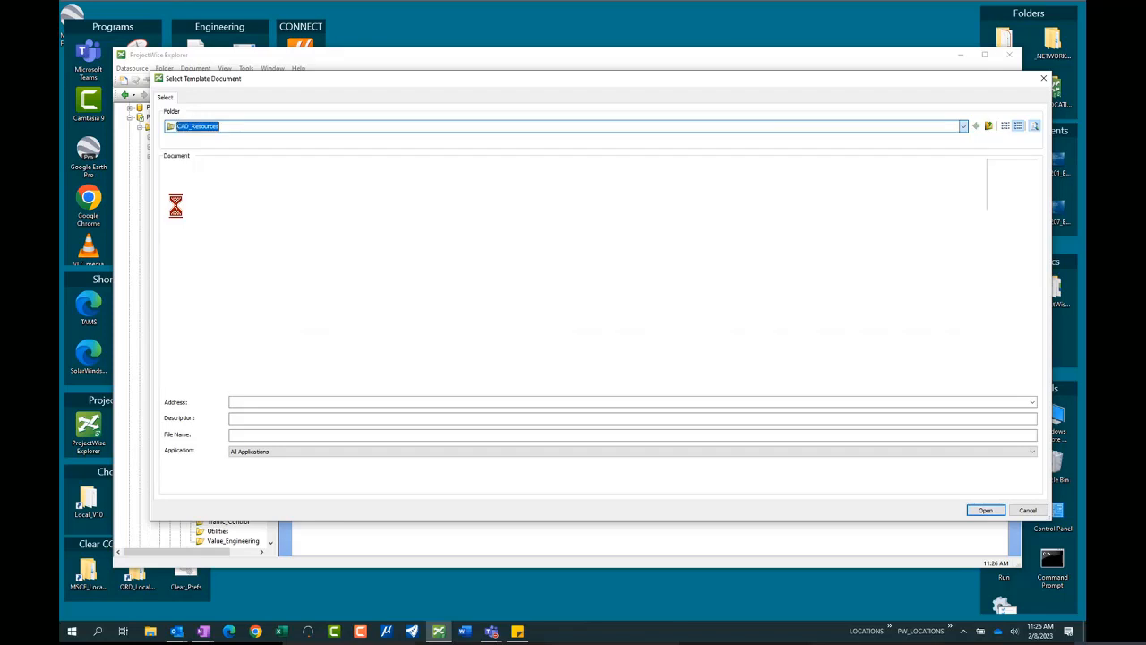
double_click(193, 181)
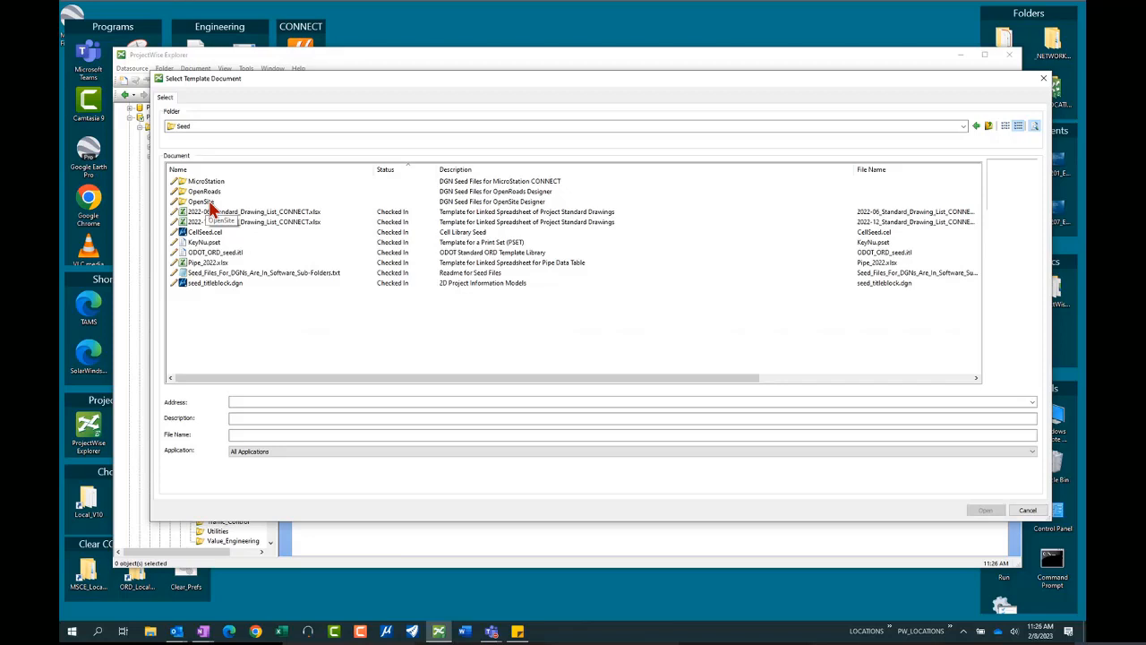
double_click(214, 182)
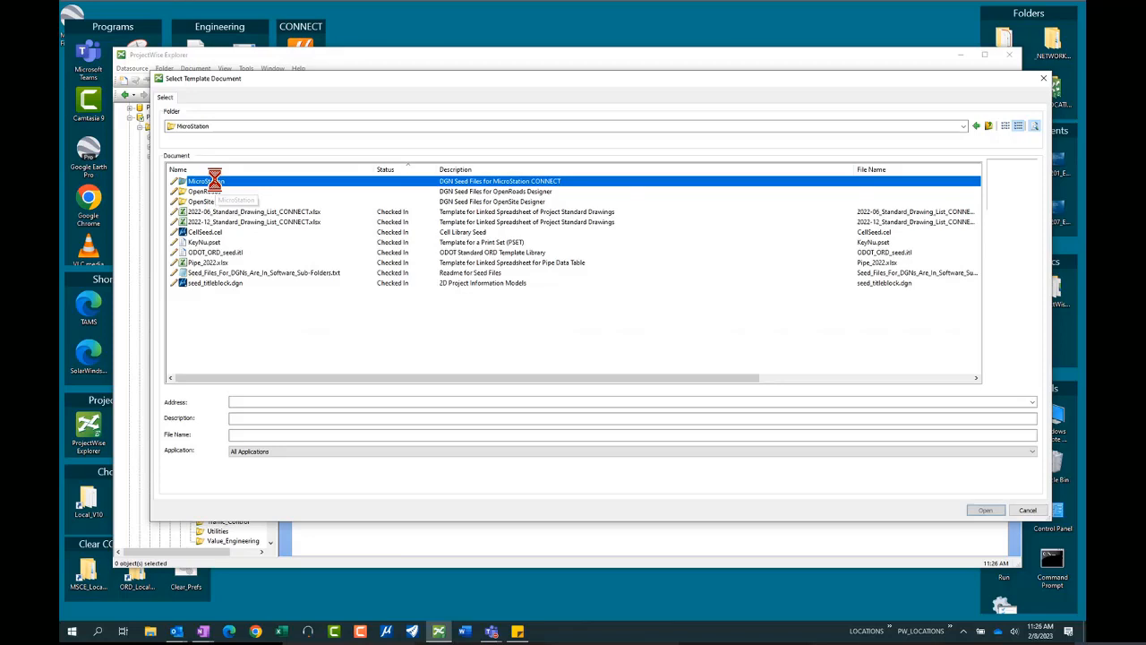
click(222, 193)
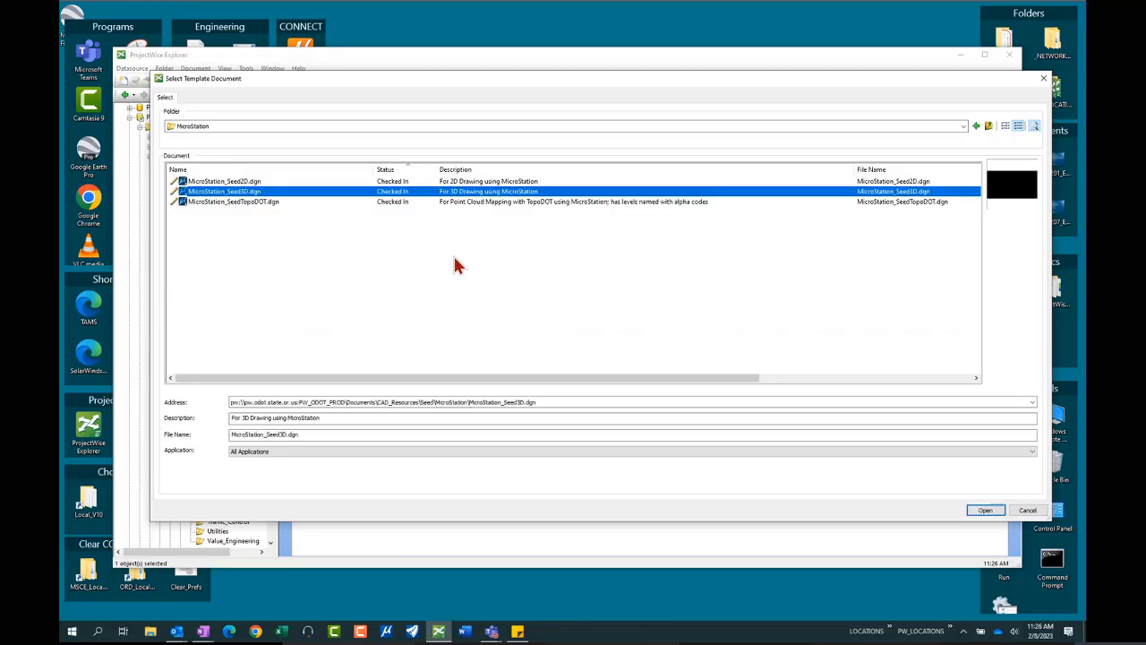
click(981, 509)
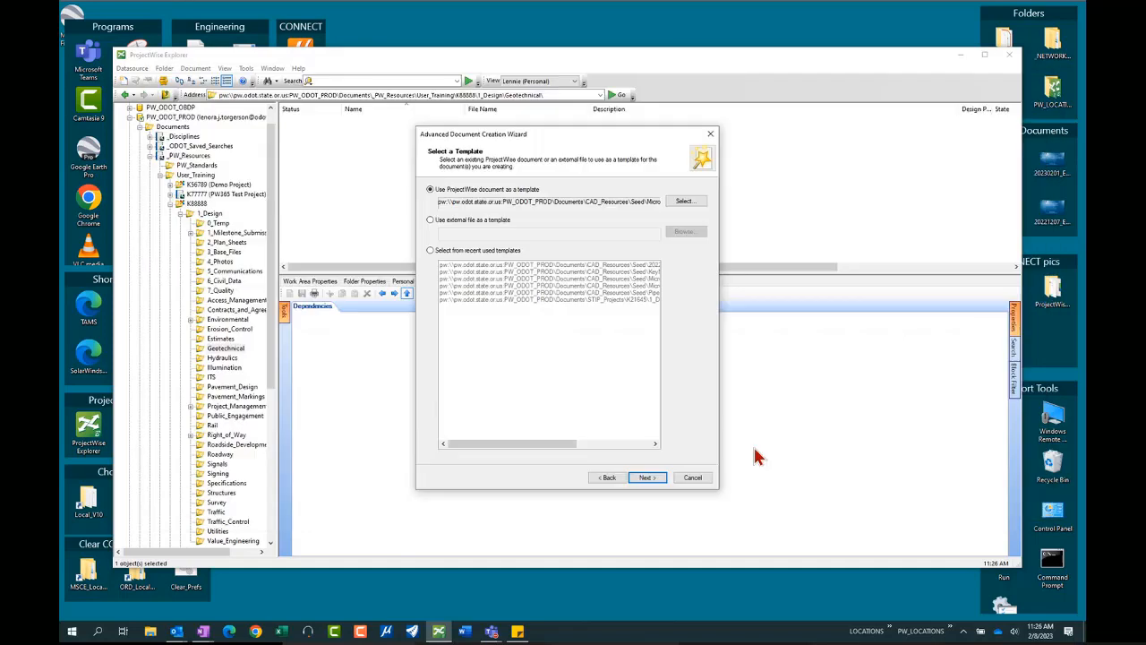
click(647, 477)
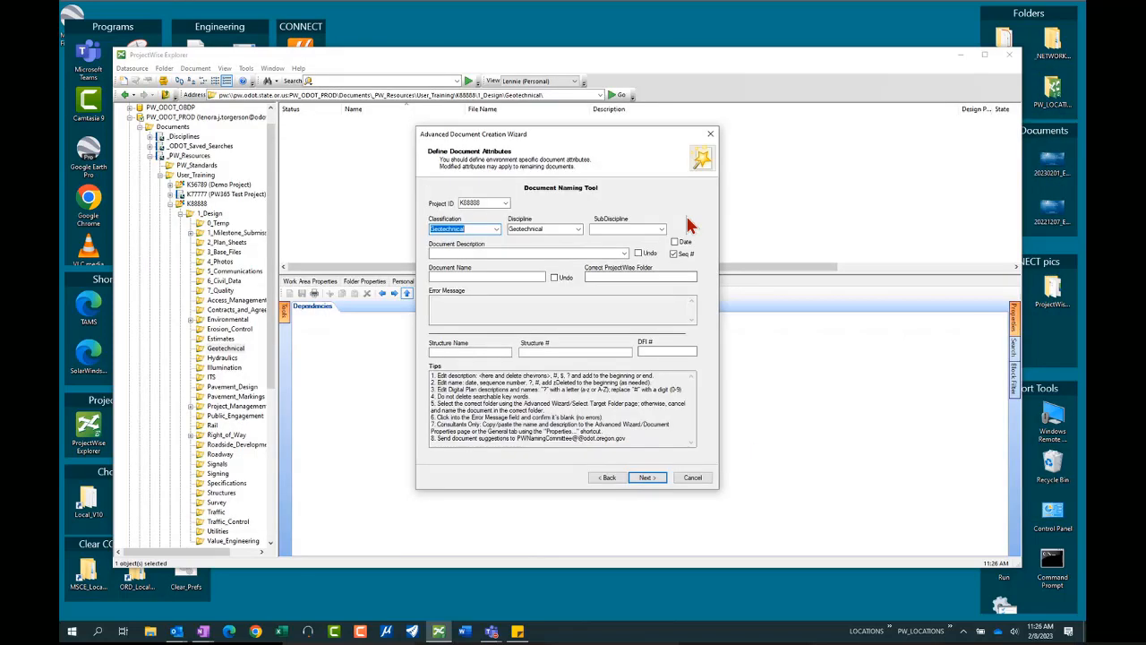
Set subdiscipline Geotechnical and description Geotechnical Data Design Working, complete the generated name as GT_K88888_gt_wrk_01.dgn, and finish creating the document.
click(661, 230)
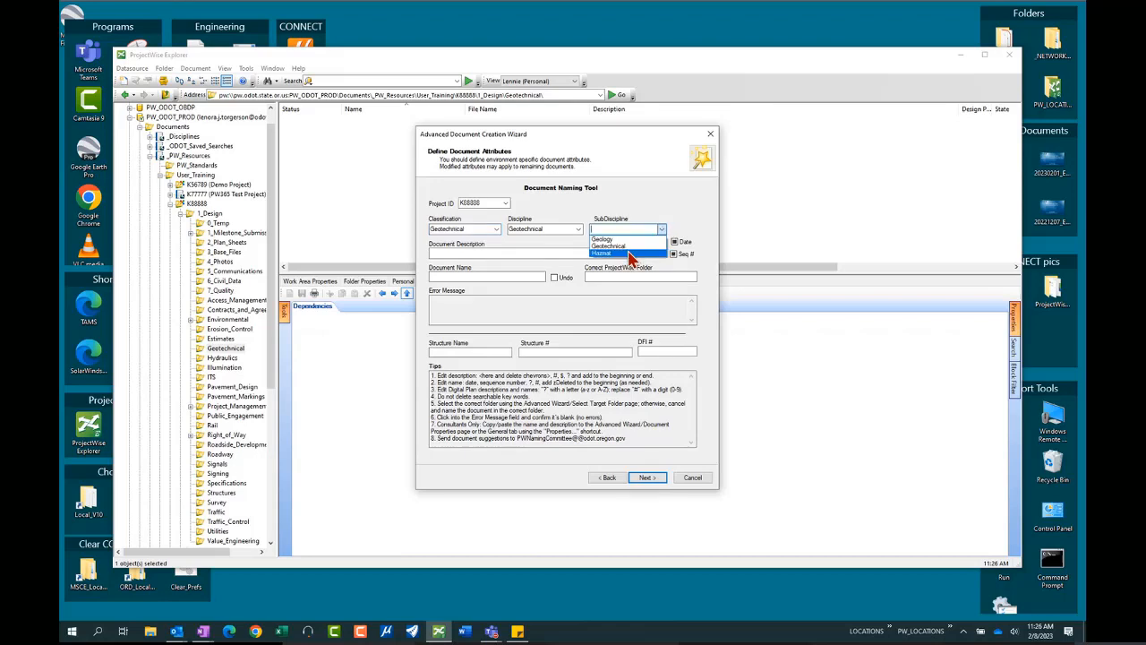
click(627, 247)
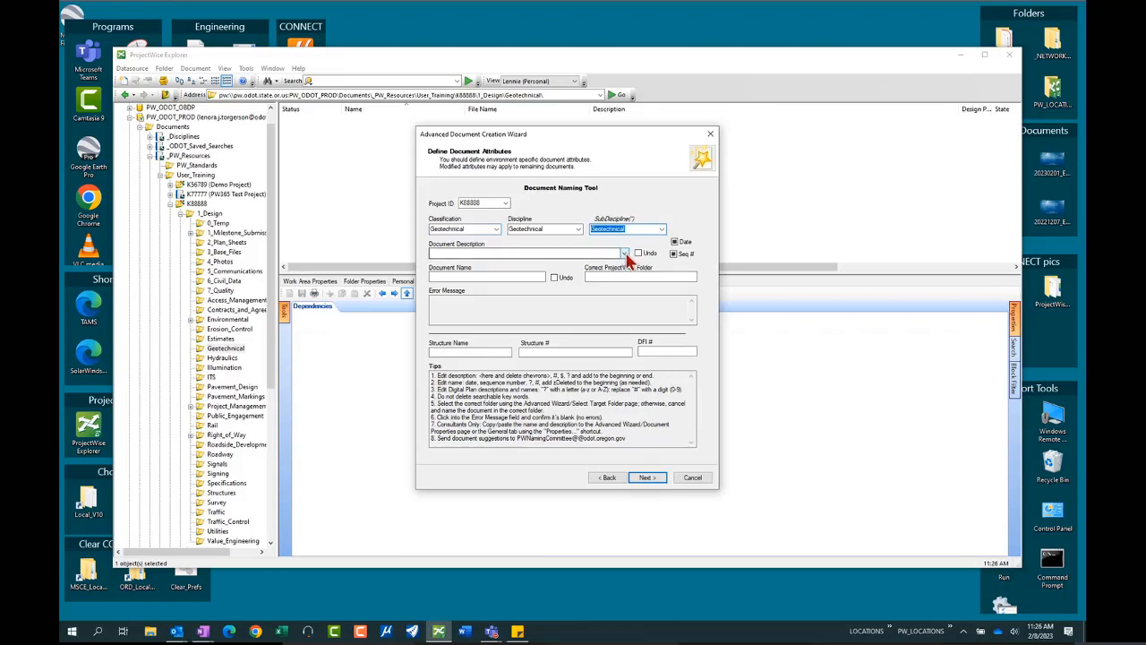
click(625, 254)
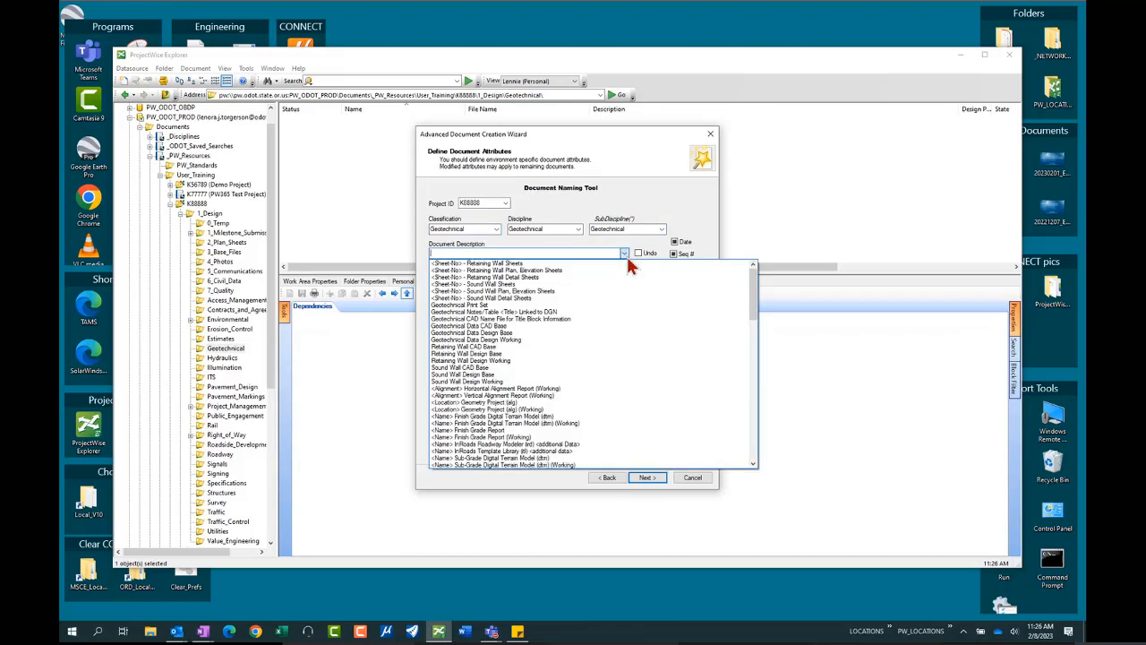
click(530, 341)
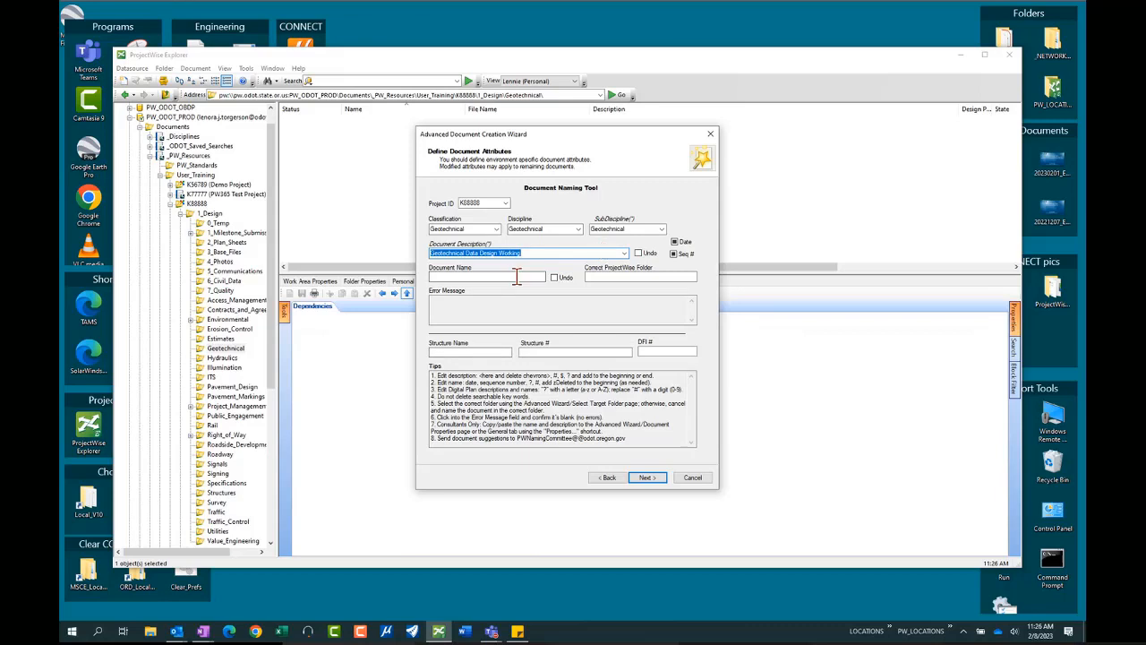
click(516, 277)
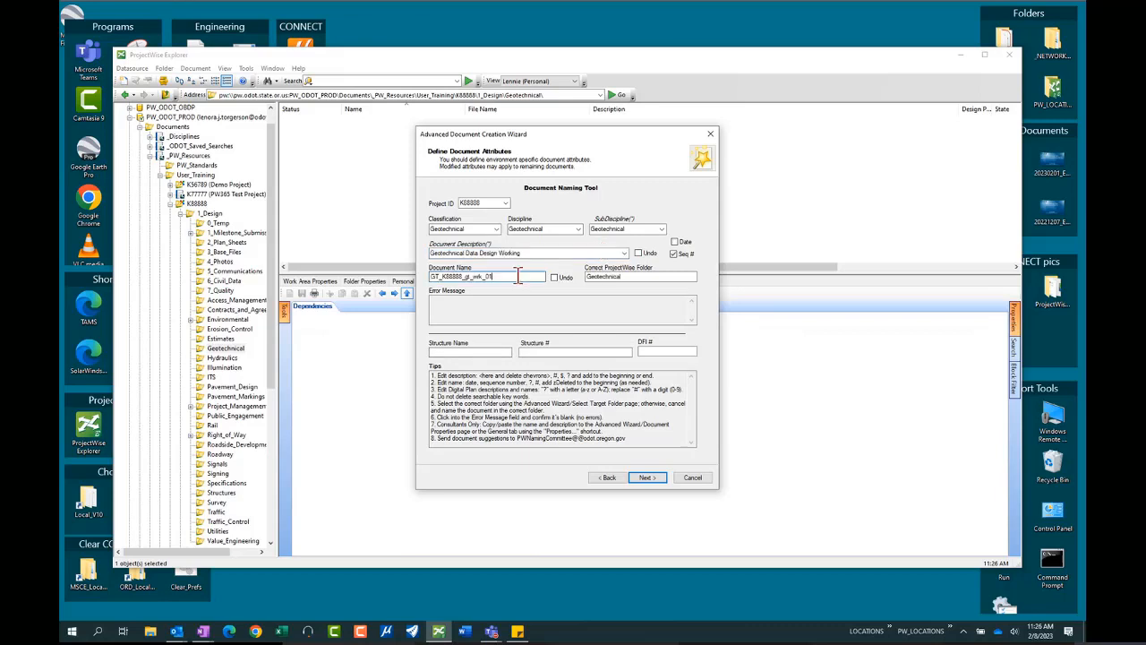
text(.dgn)
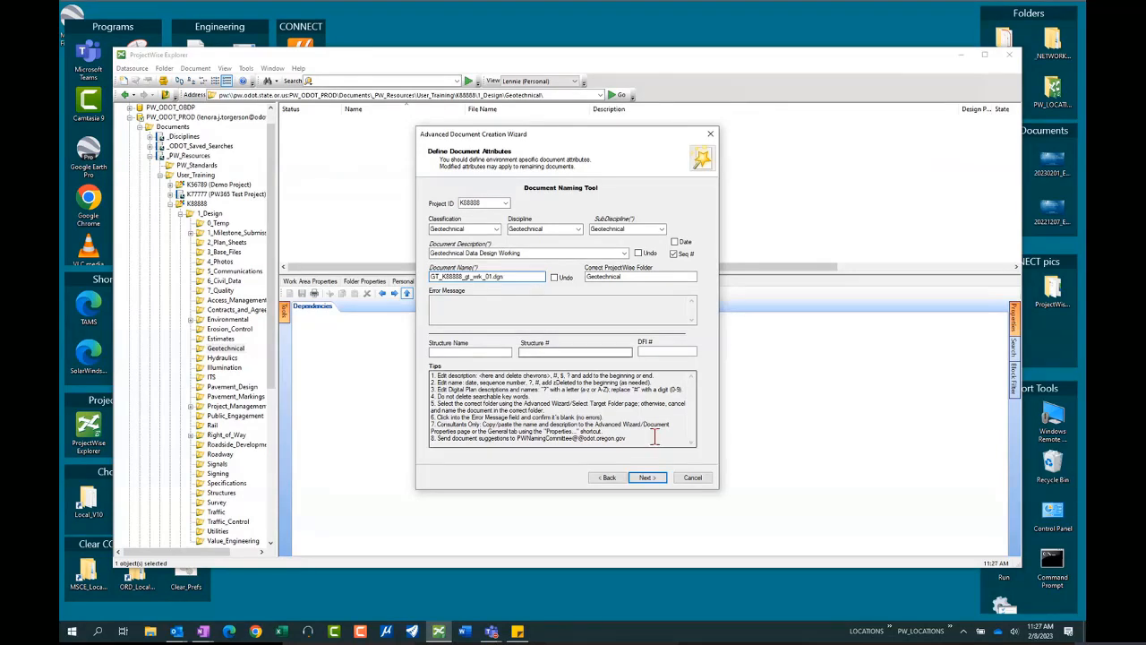
click(646, 478)
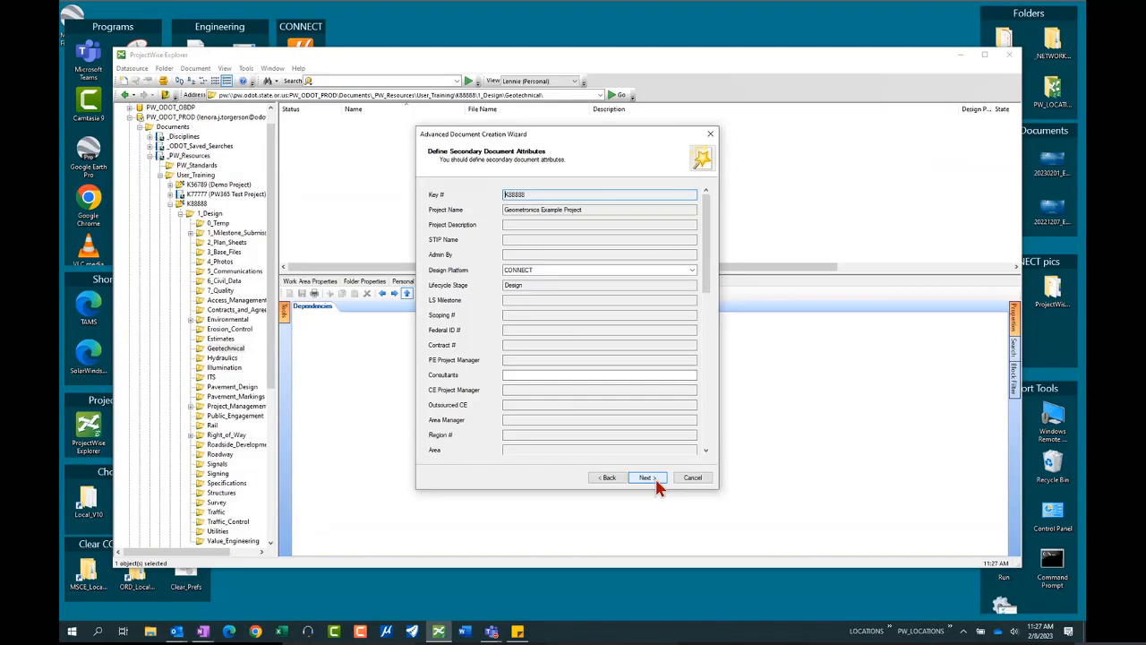
click(654, 481)
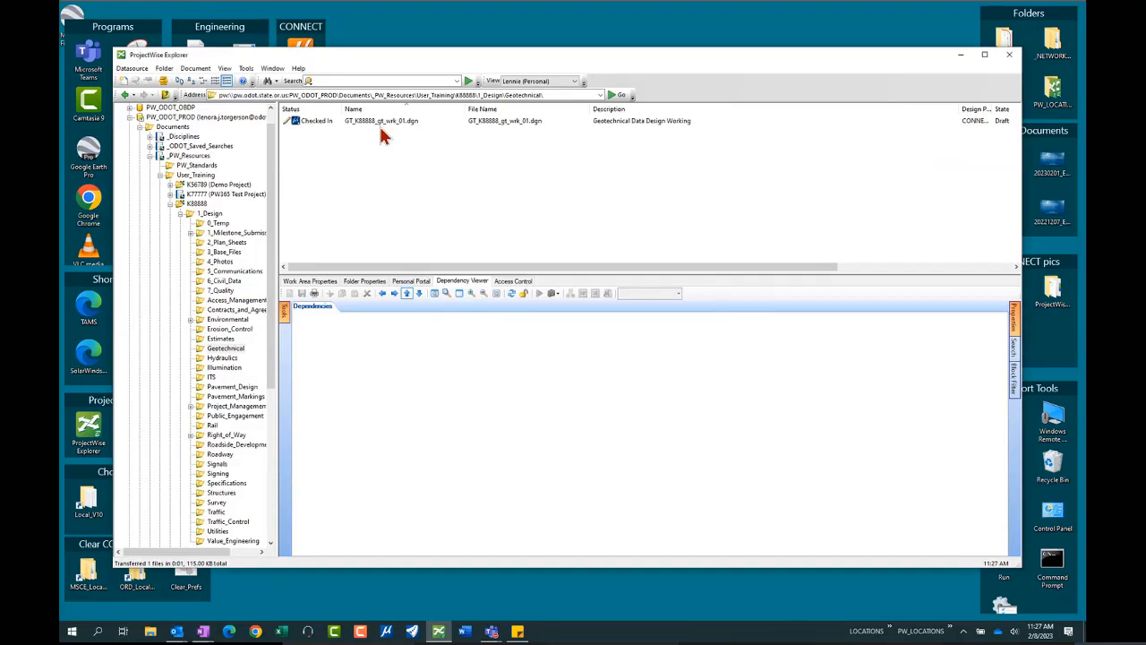
Open GT_K88888_gt_wrk_01.dgn with MicroStation CONNECT Edition.
right_click(375, 125)
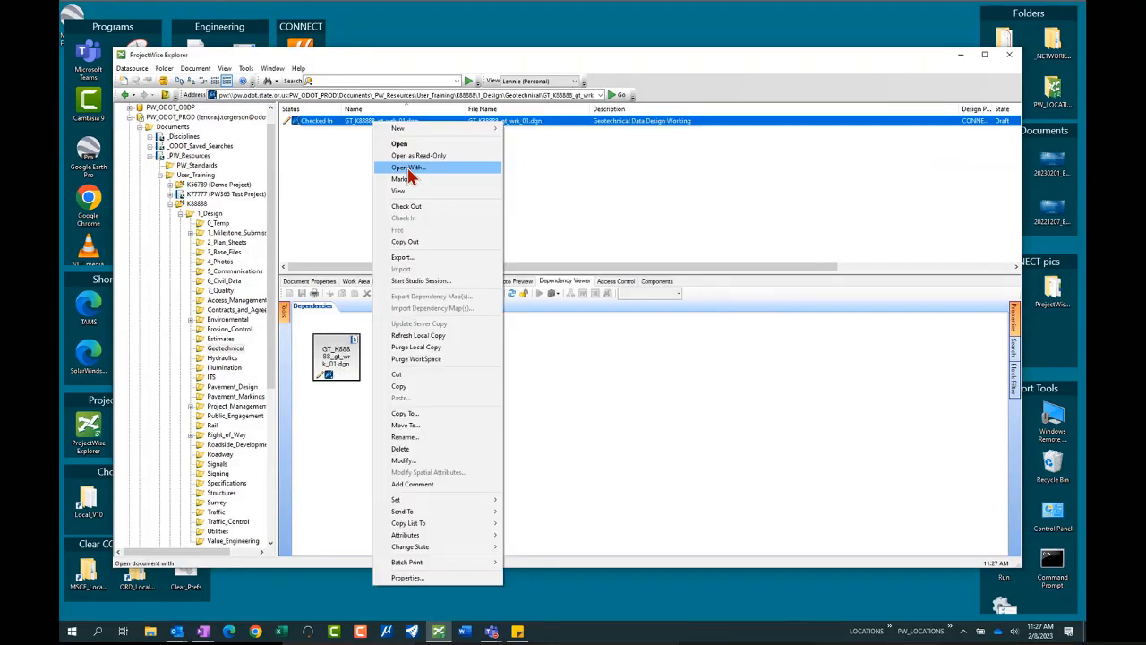
click(407, 168)
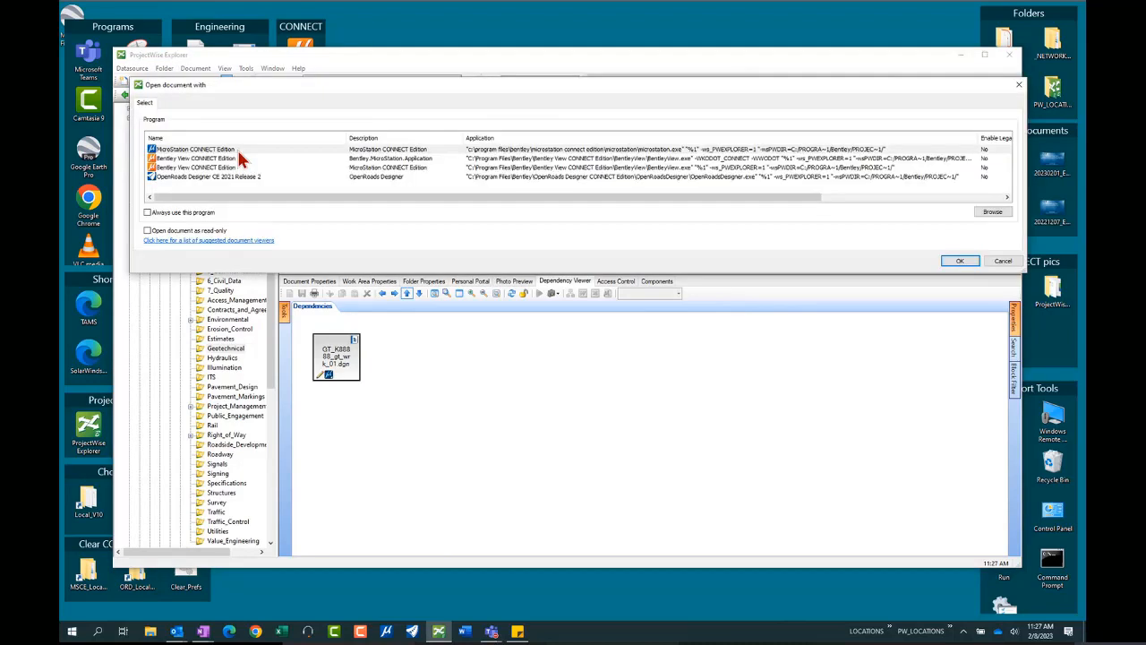
click(238, 150)
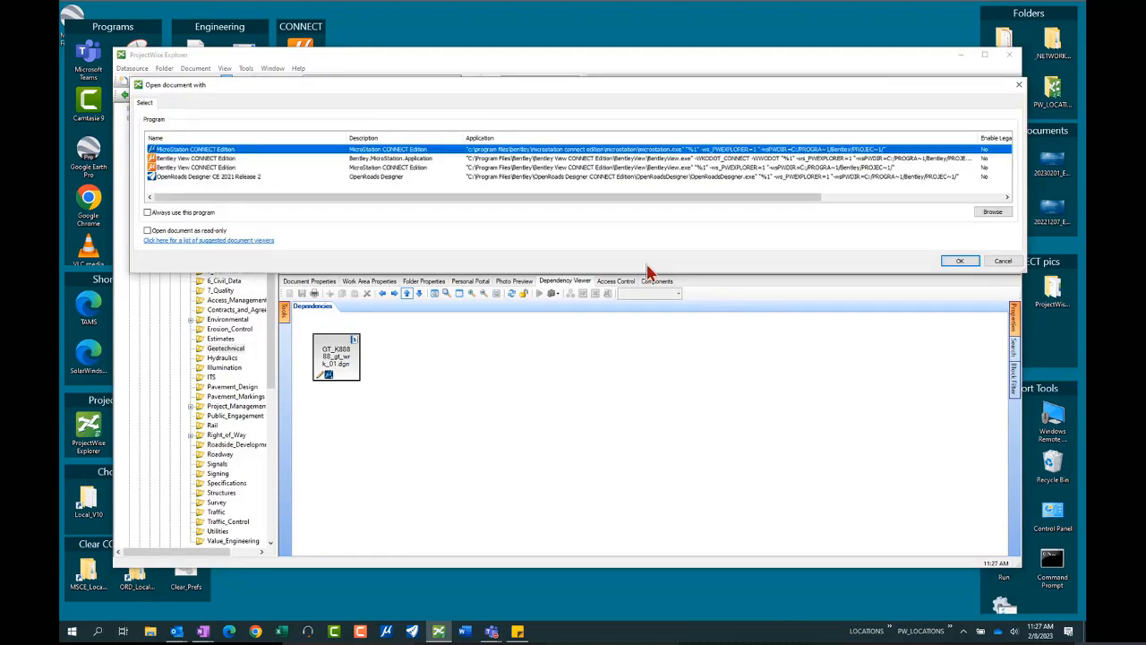
click(959, 262)
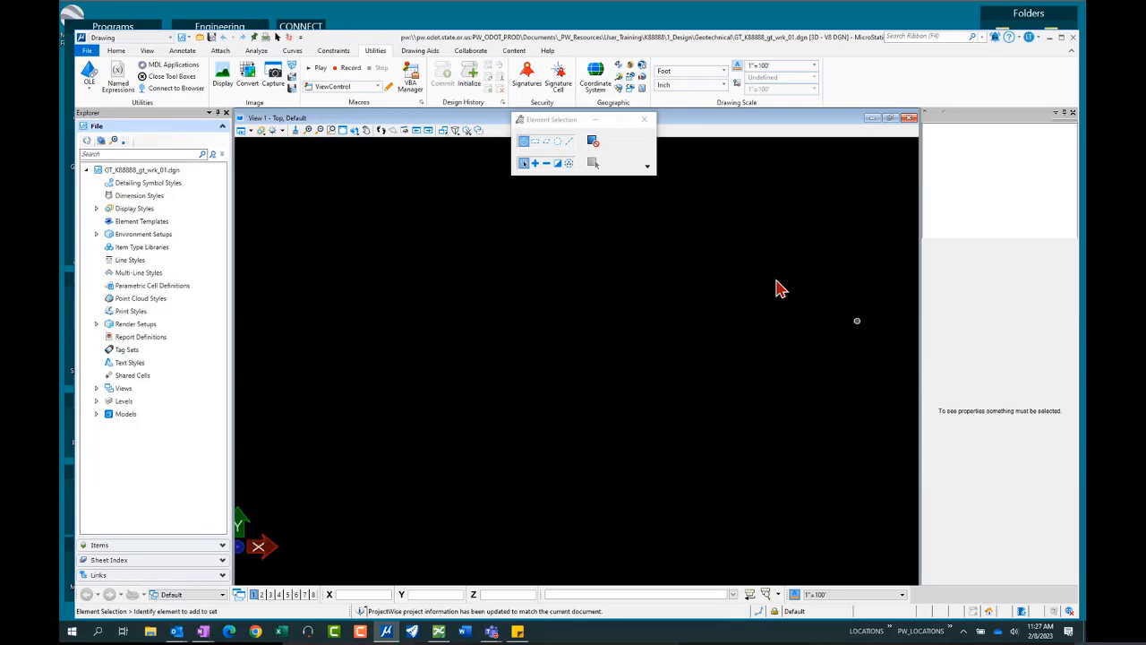
Pick R_K88888_OPNP_50.dgn from the 2_Plan_Sheets folder as a reference, using the Interactive attachment method.
click(117, 51)
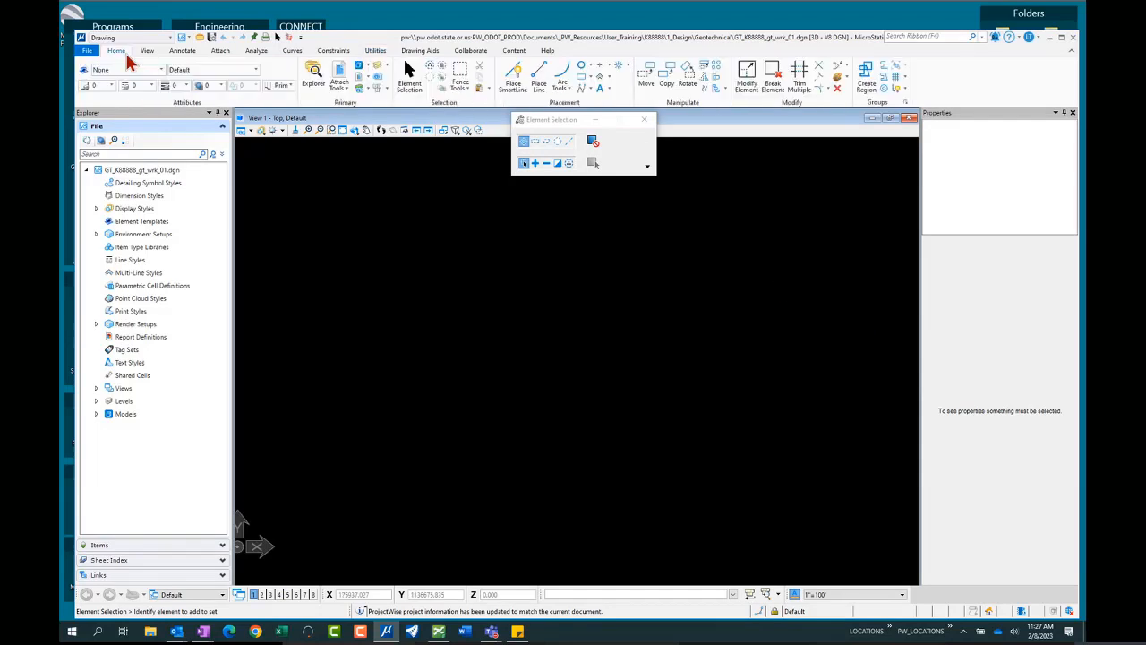
click(343, 74)
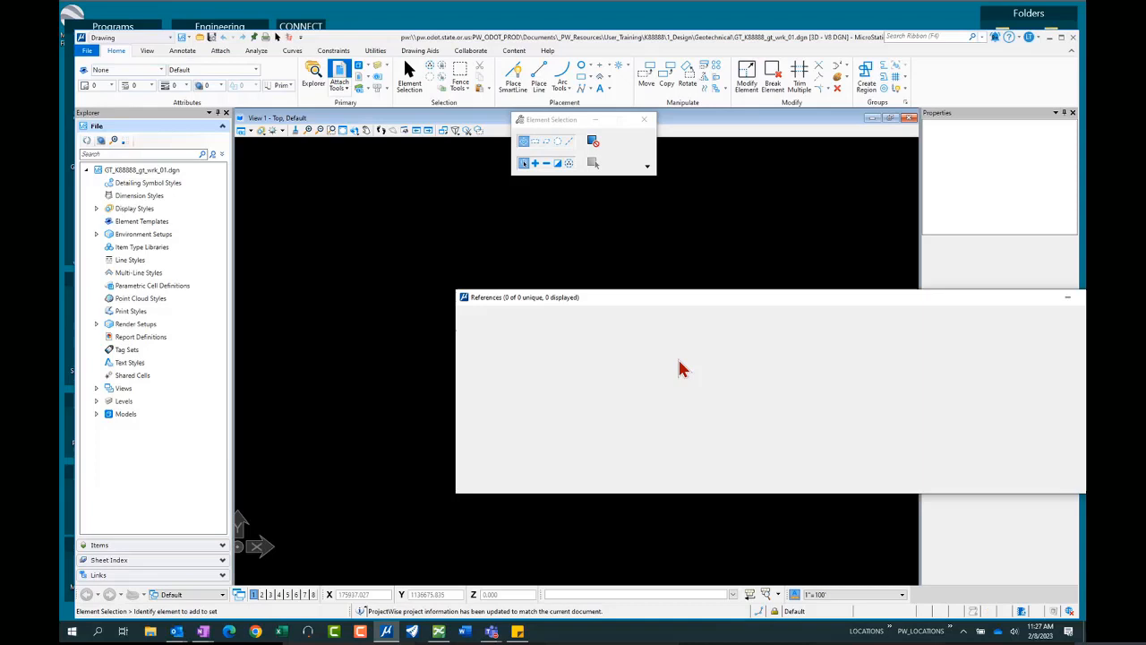
drag(631, 301, 456, 267)
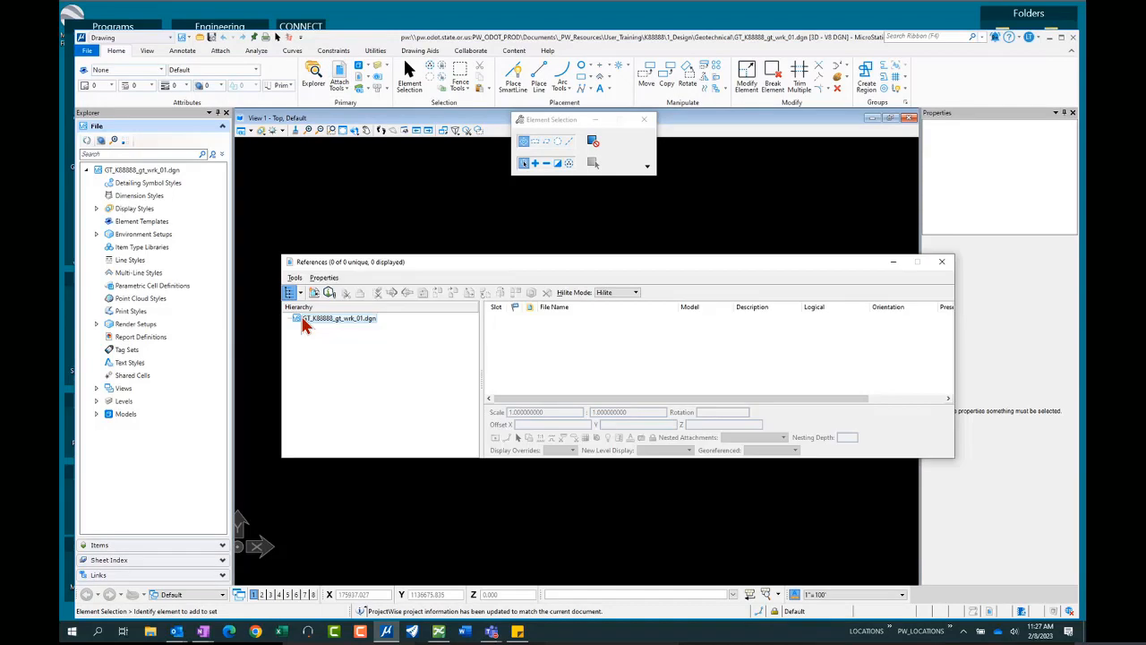
click(315, 296)
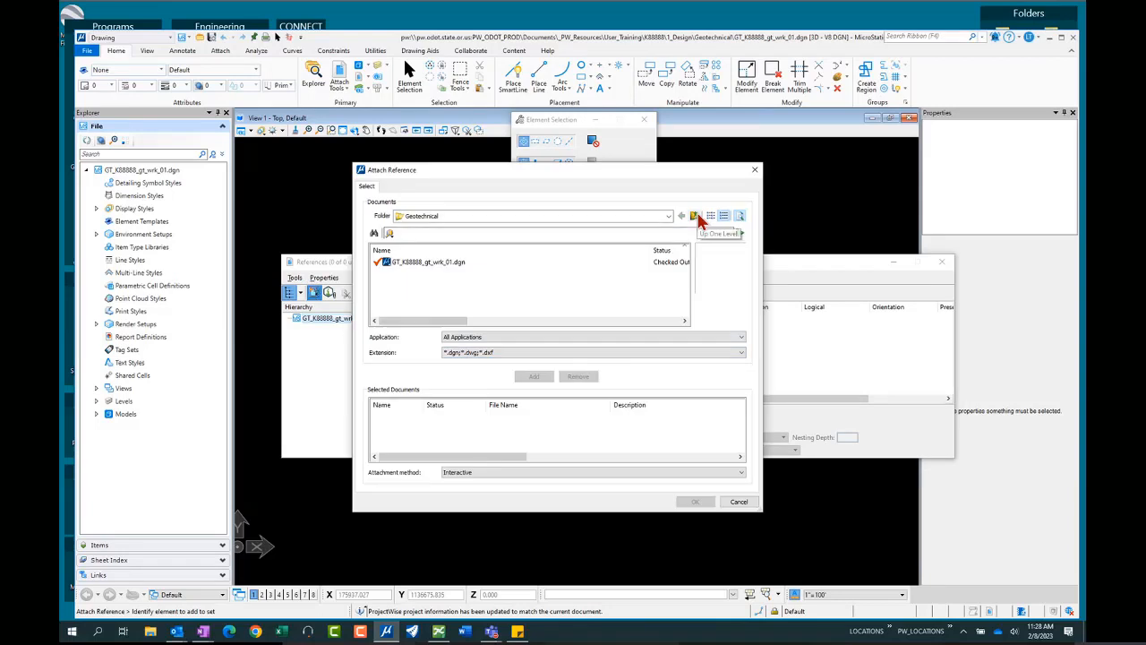
click(695, 217)
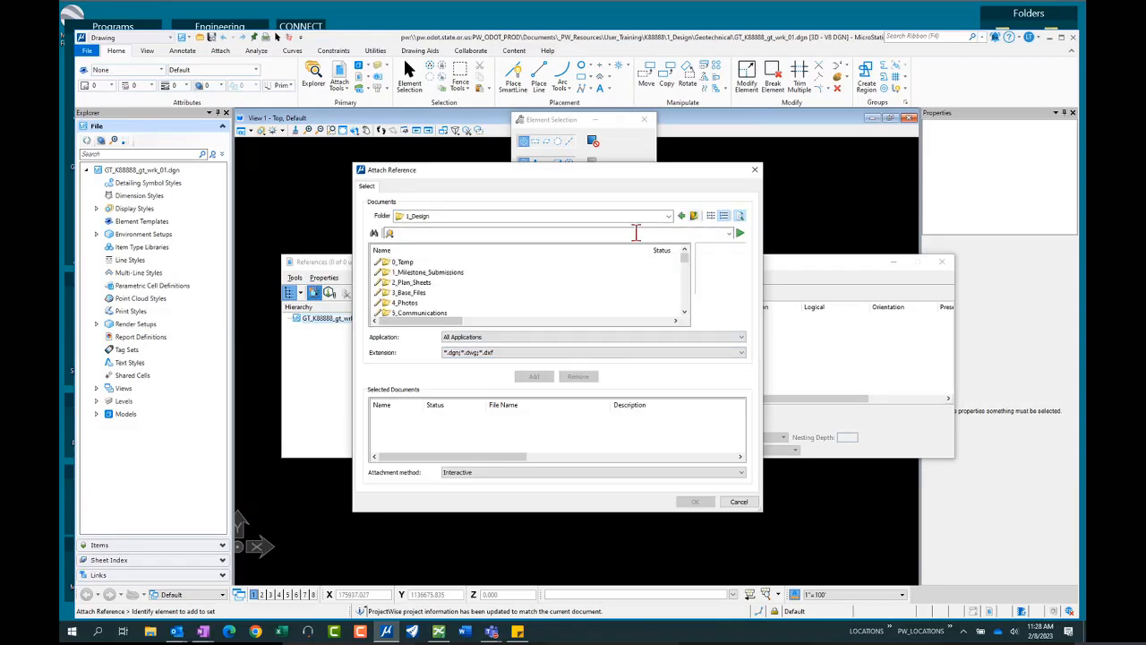
click(410, 282)
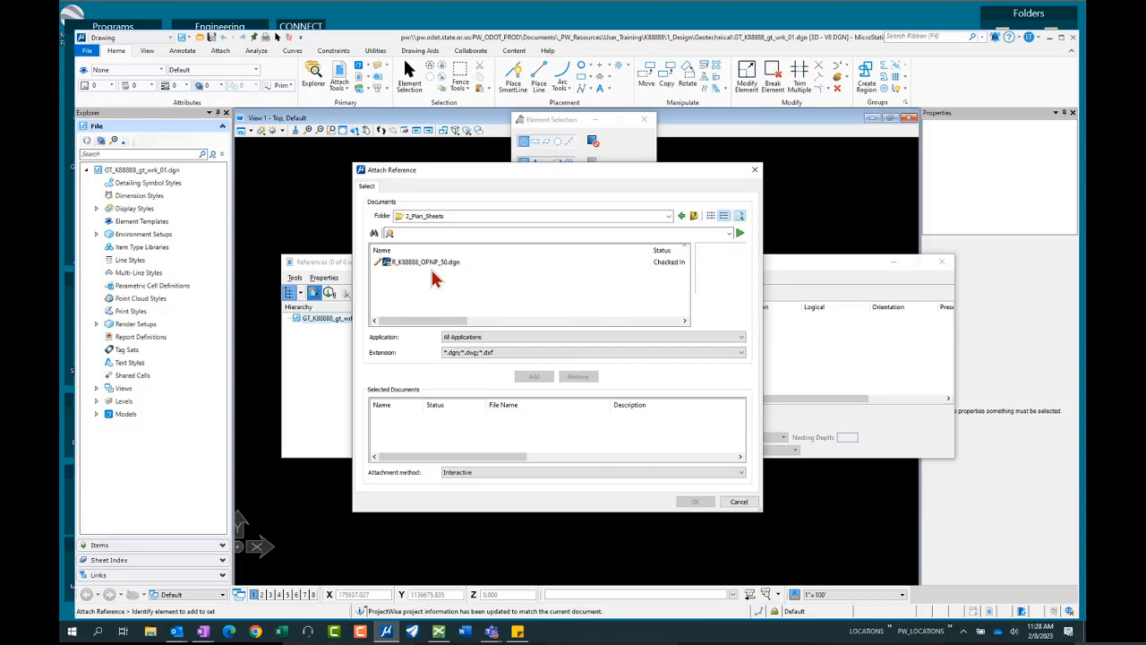
click(428, 262)
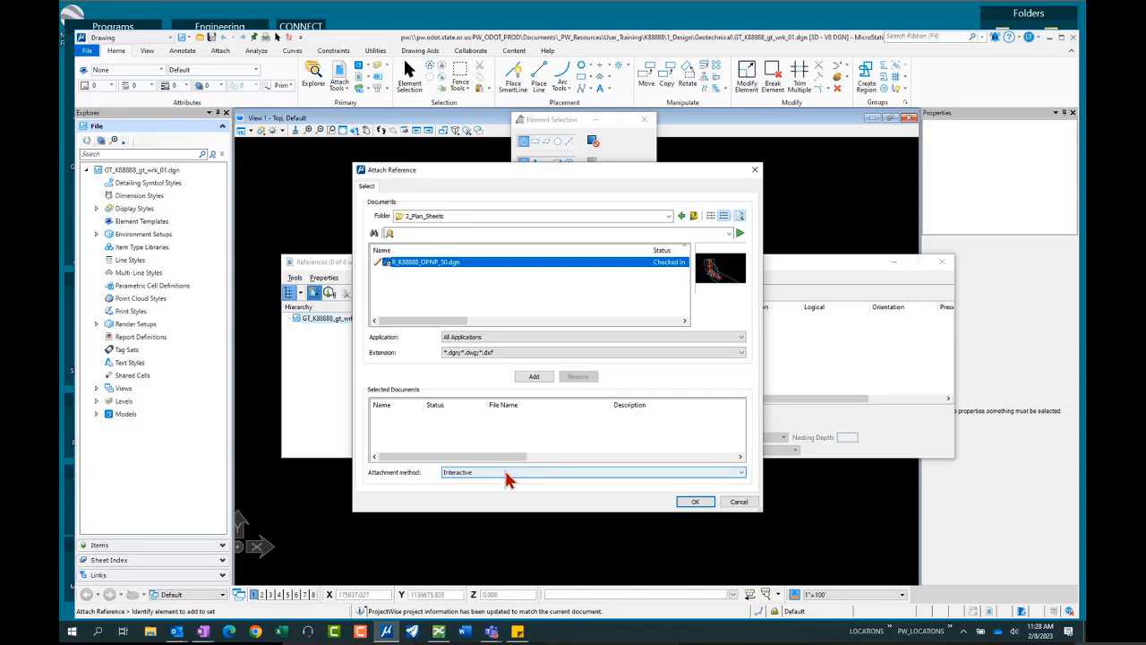
click(697, 503)
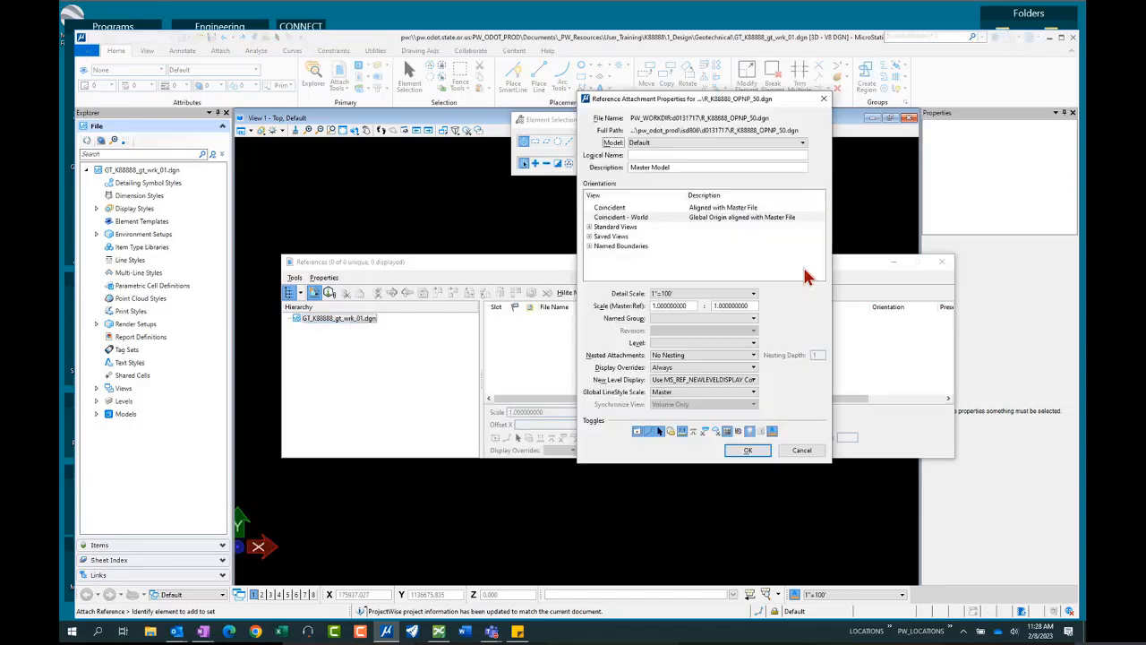
Set the reference's nested attachments to Live Nesting, replace the nesting depth, and attach the file.
click(750, 356)
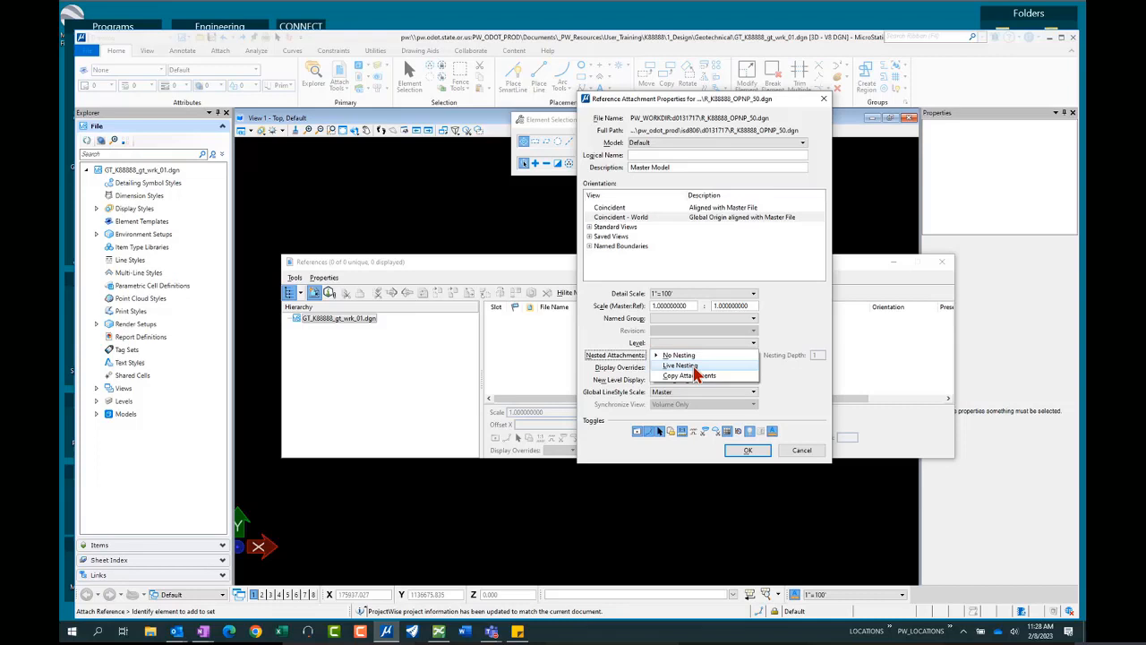
click(681, 365)
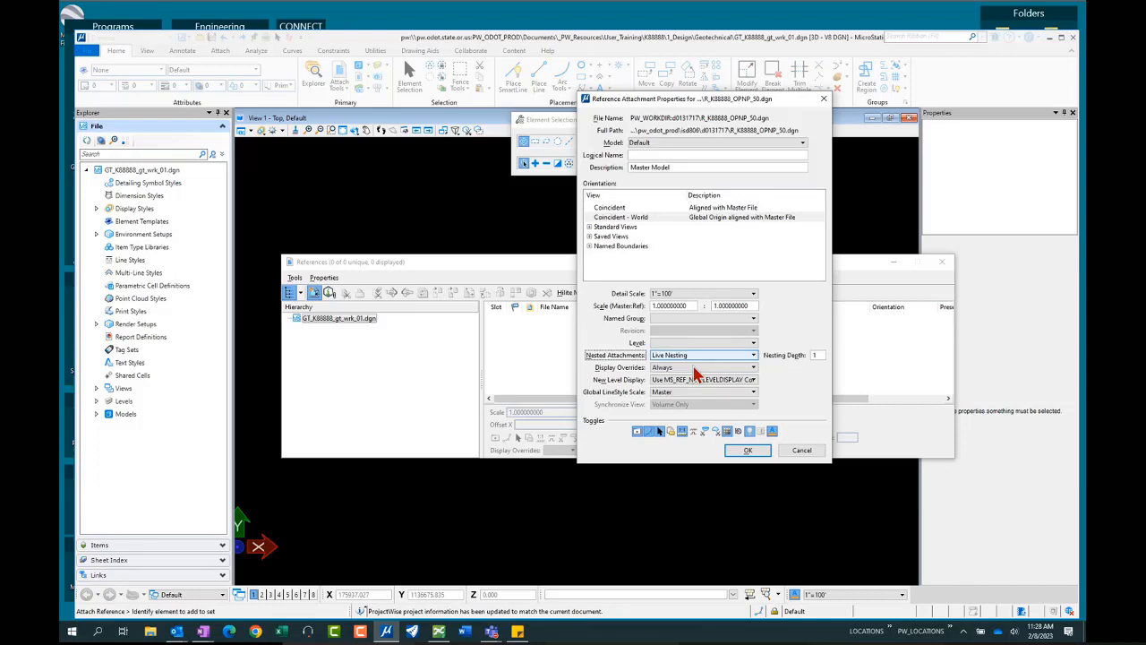
click(817, 355)
key(BackSpace)
click(763, 449)
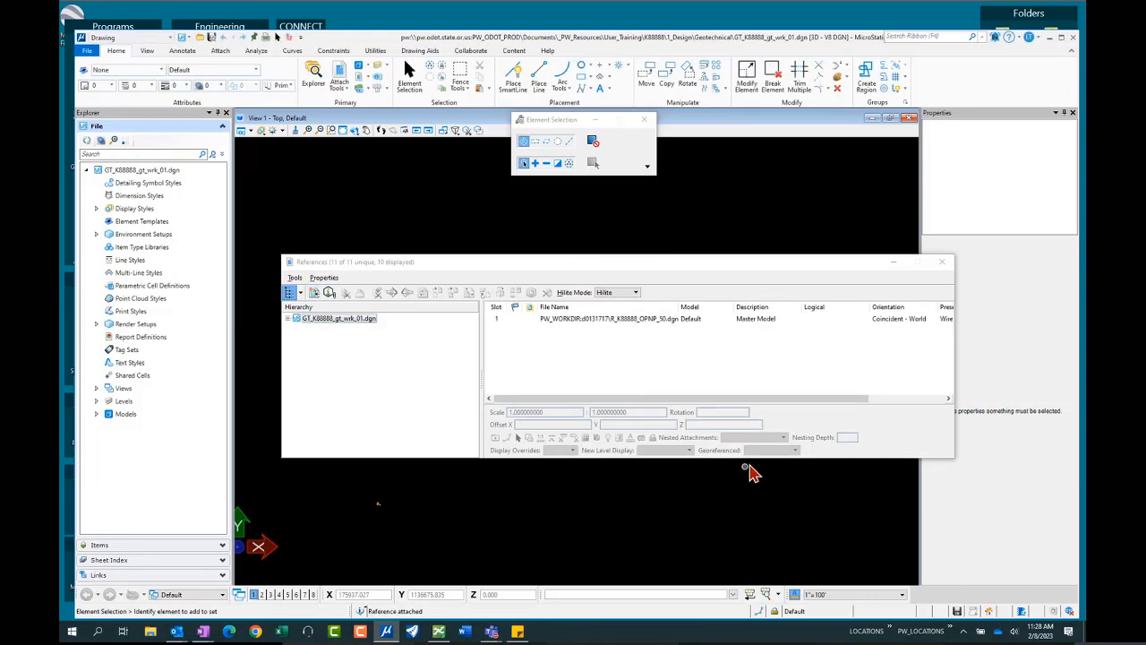
Fit the view to all attached references, move the References window off the linework, and examine the alignment up close.
click(342, 131)
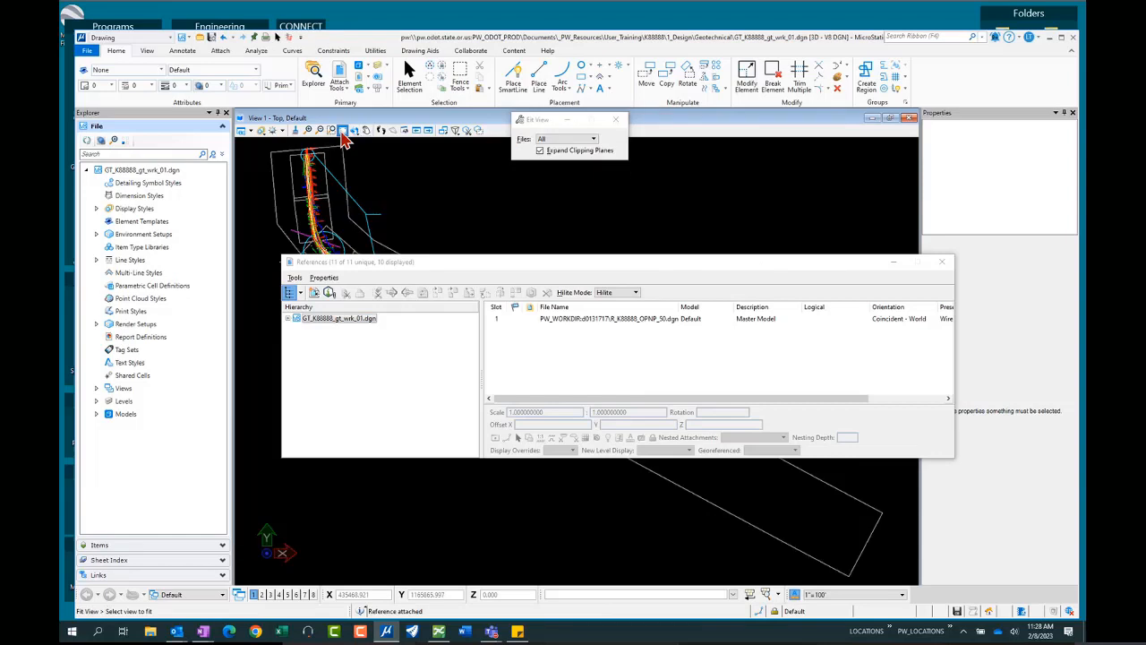
click(497, 265)
drag(497, 265, 404, 447)
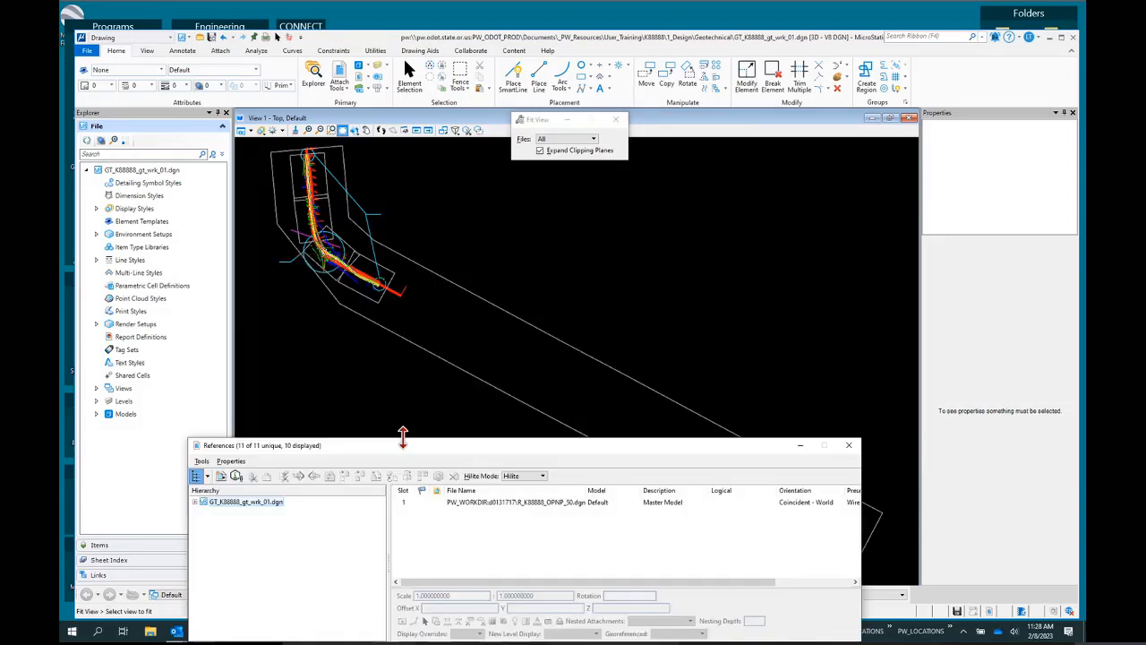
scroll(279, 184, up, 2)
scroll(291, 199, up, 1)
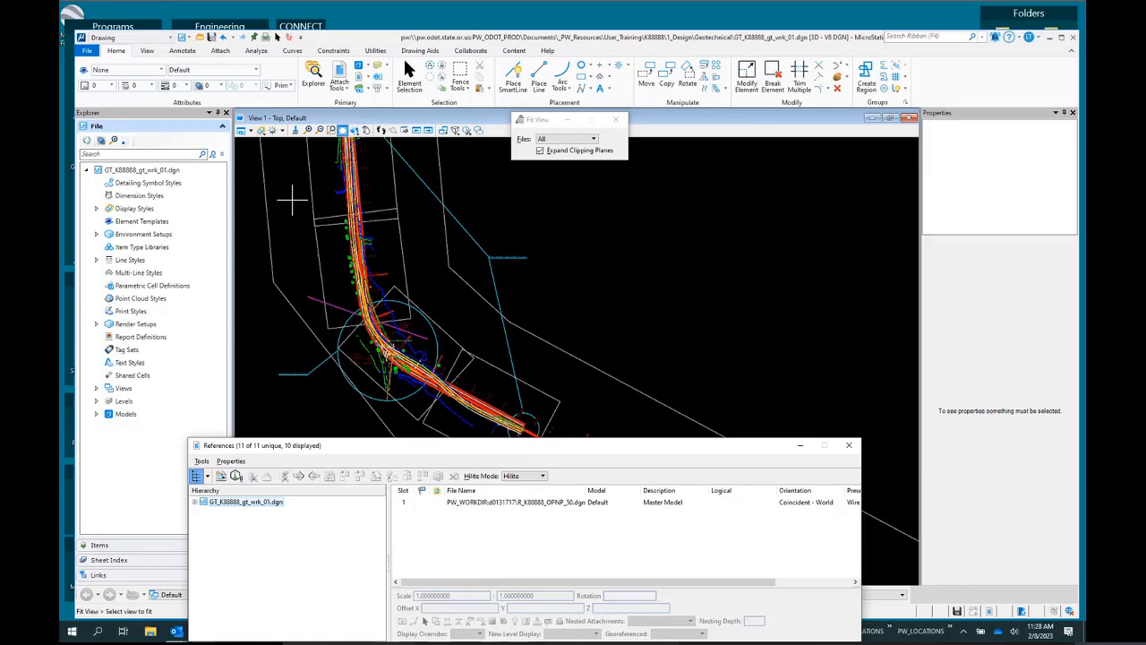
scroll(349, 248, down, 2)
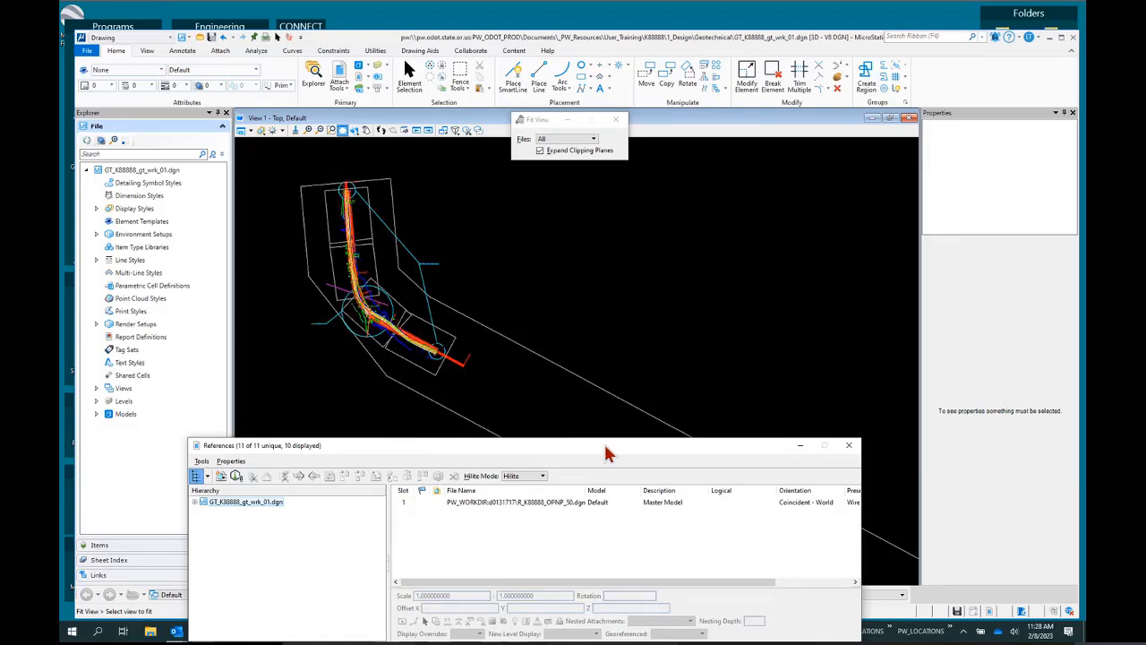
Close the References window and turn off the P_RDWY_ALIGN_MainTicSmScl level in the nested R_K88888_GEOM_bas_CF_50.dgn reference.
click(849, 447)
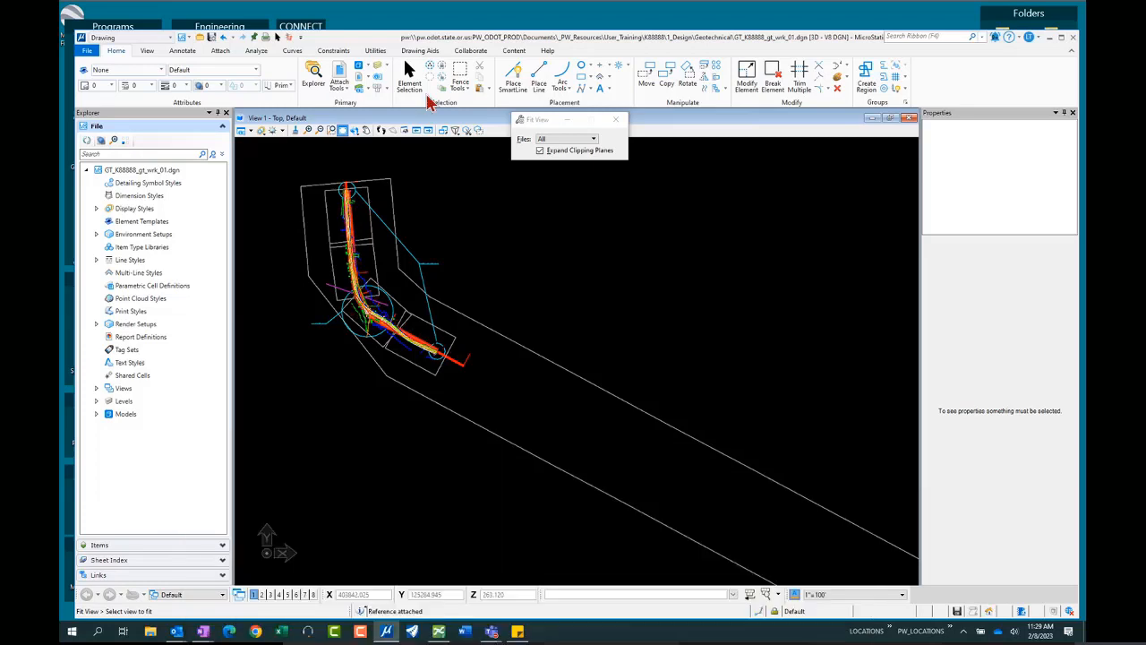
click(379, 71)
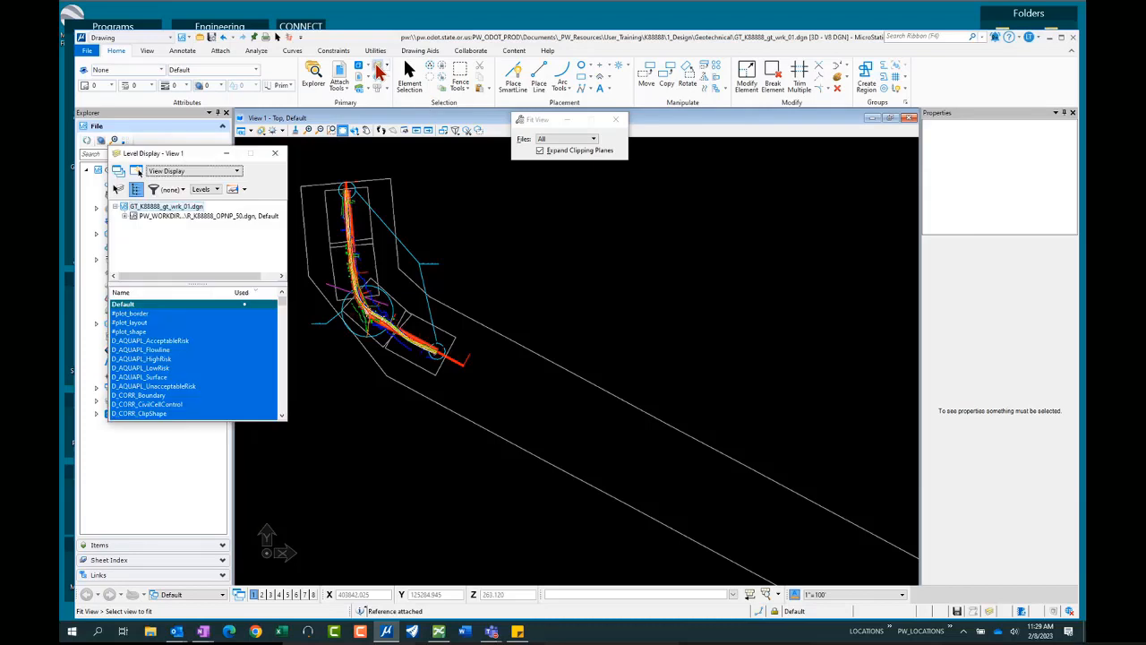
click(126, 216)
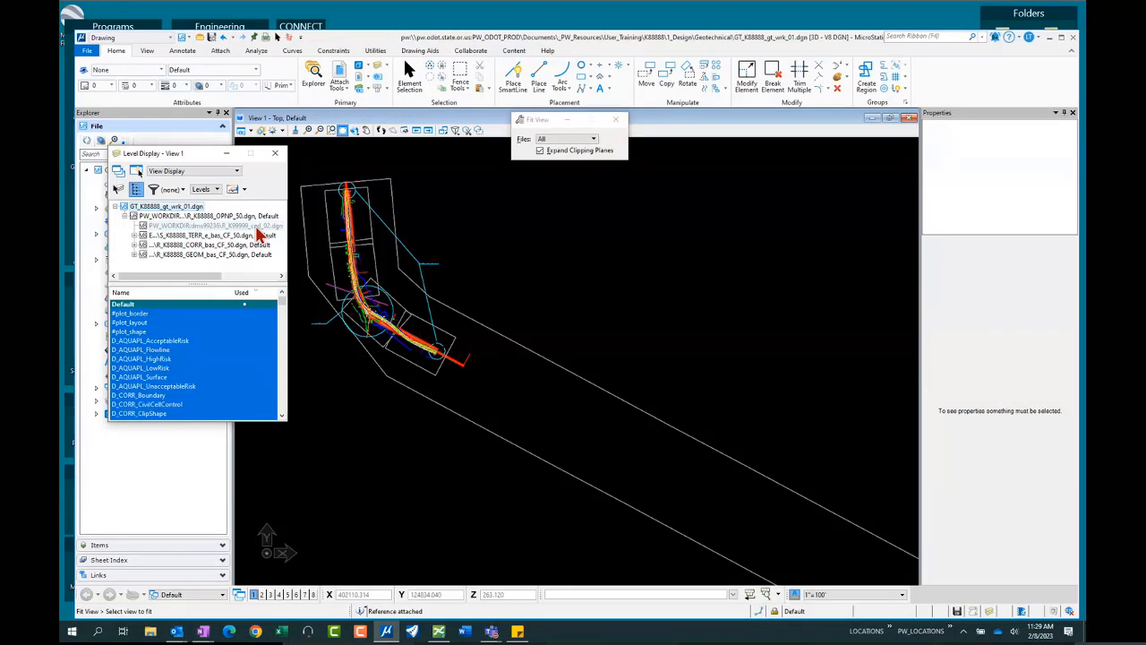
click(206, 237)
click(203, 256)
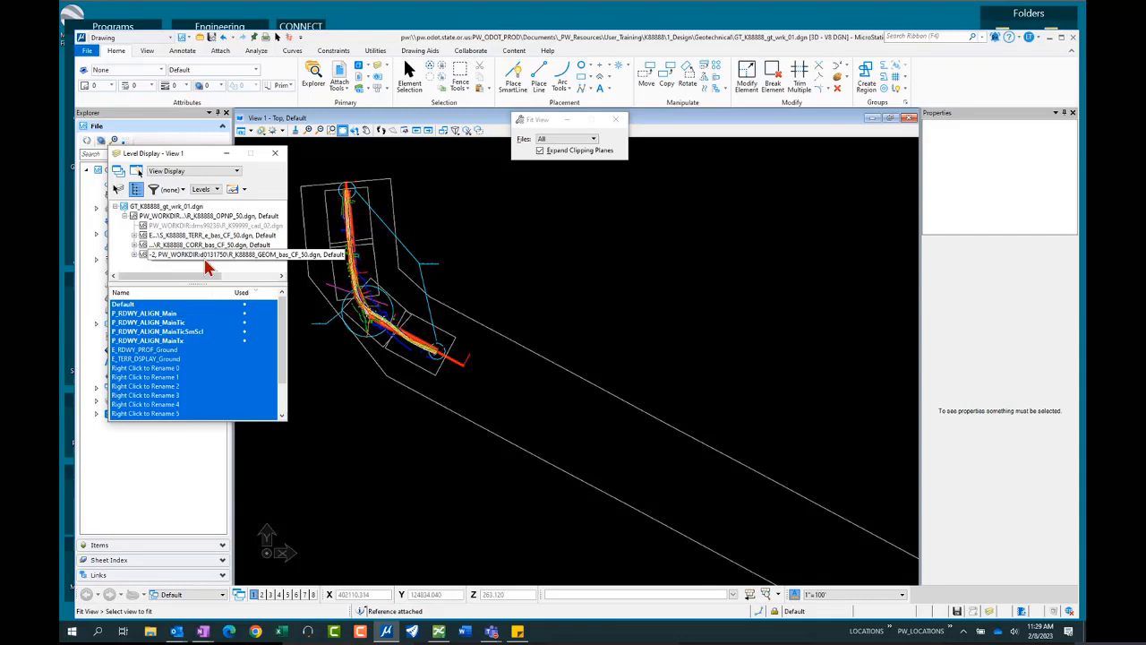
scroll(345, 273, up, 1)
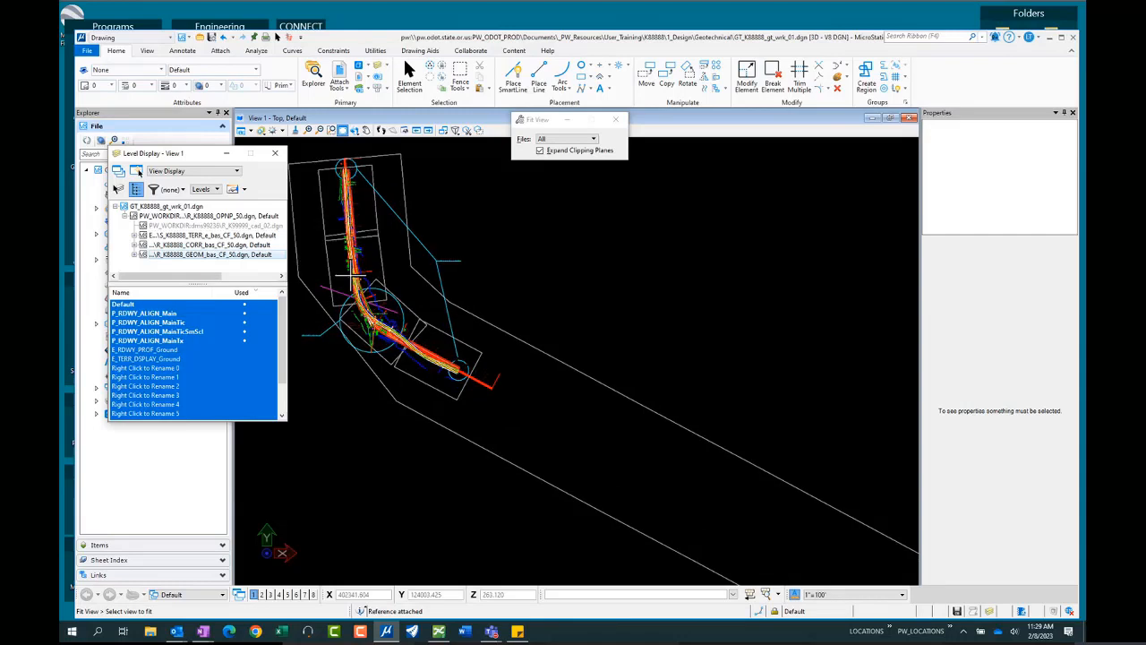
scroll(350, 274, up, 6)
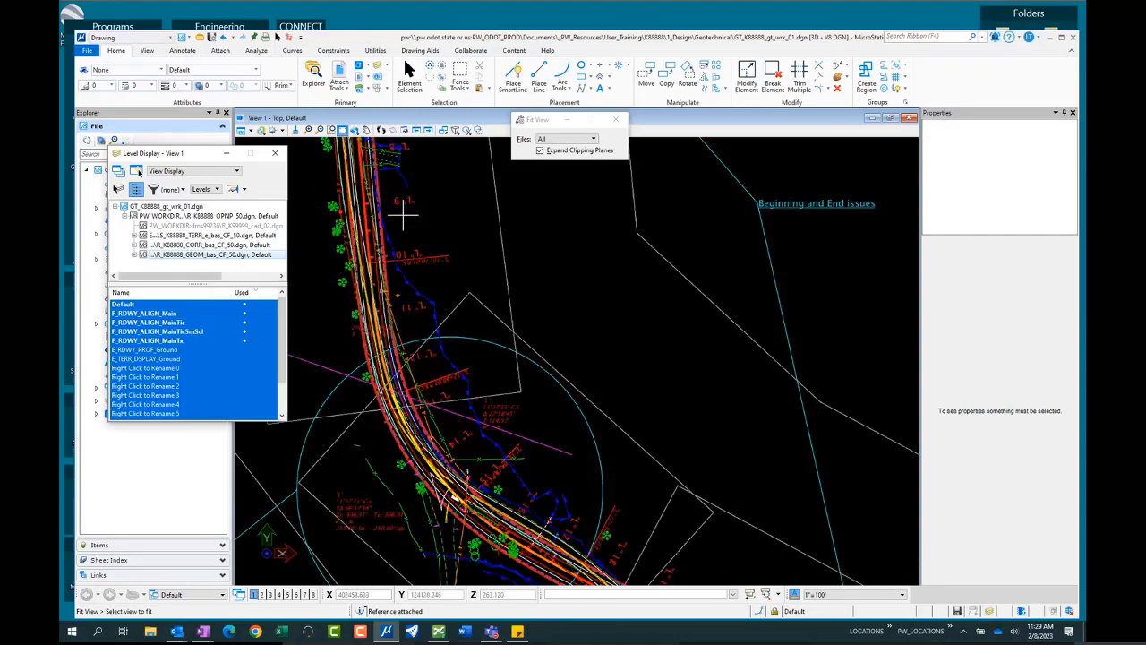
click(202, 332)
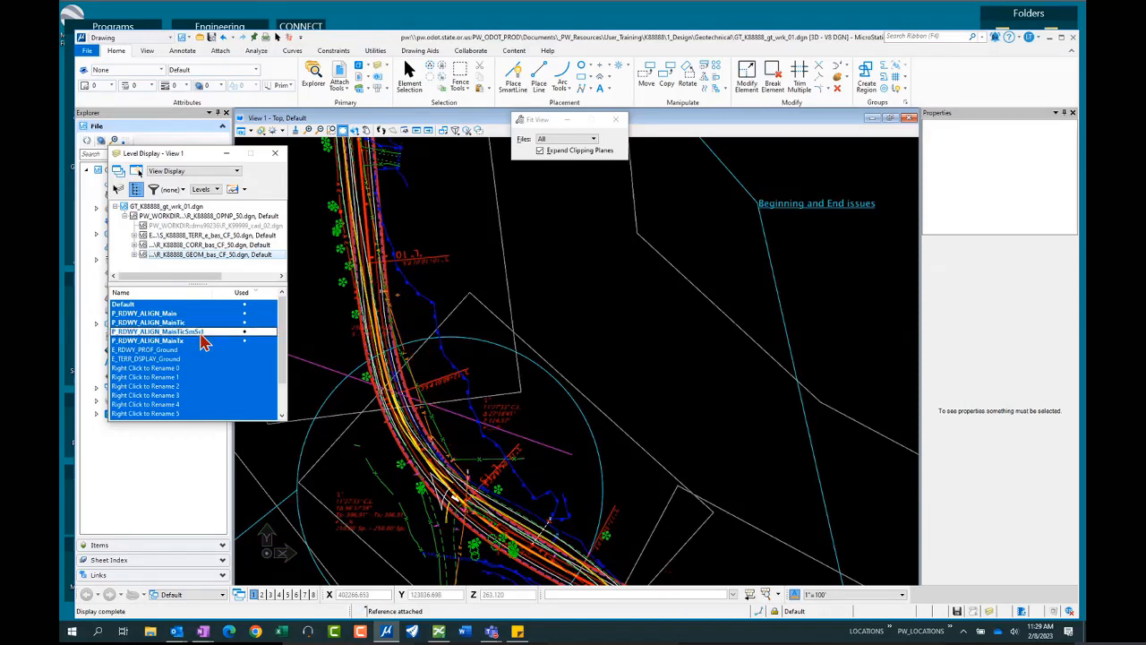
Turn off the levels Level 1, D_CORR_Boundary and D_CORR_TemplateRange in the nested R_K88888_CORR_bas_CF_50.dgn reference.
click(214, 246)
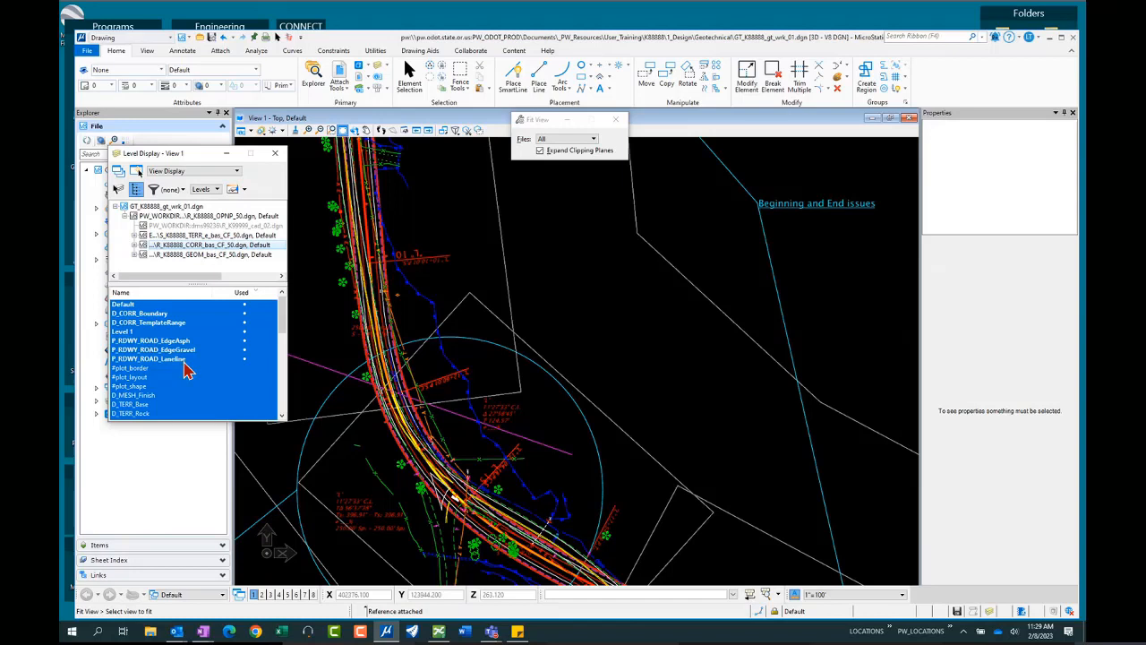
click(159, 331)
click(161, 315)
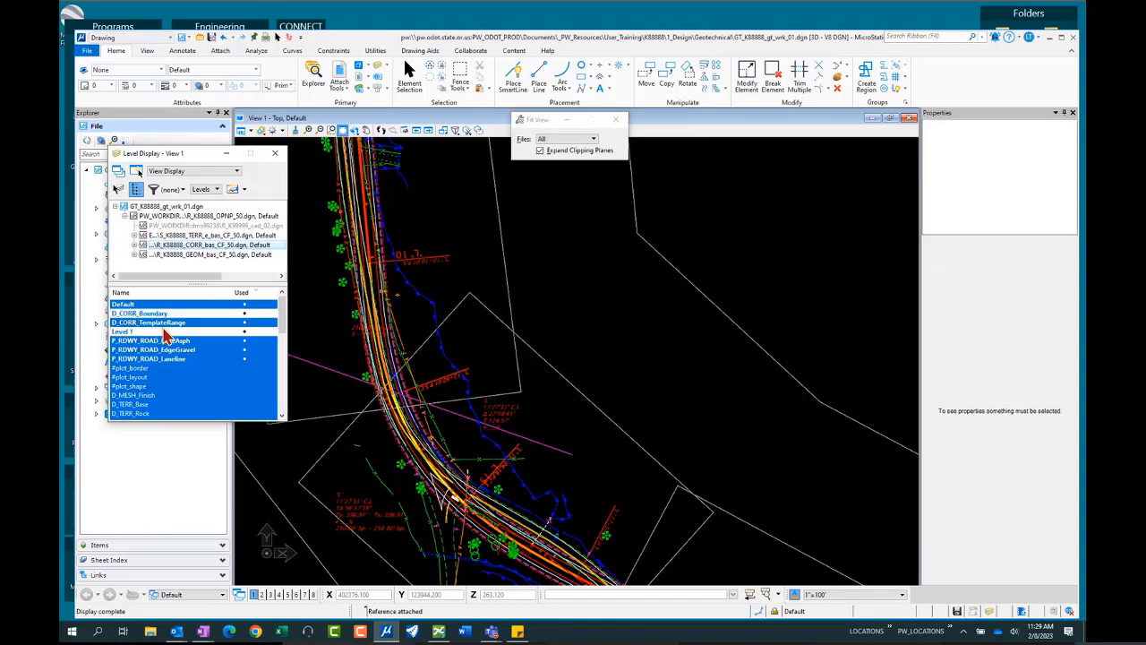
click(166, 323)
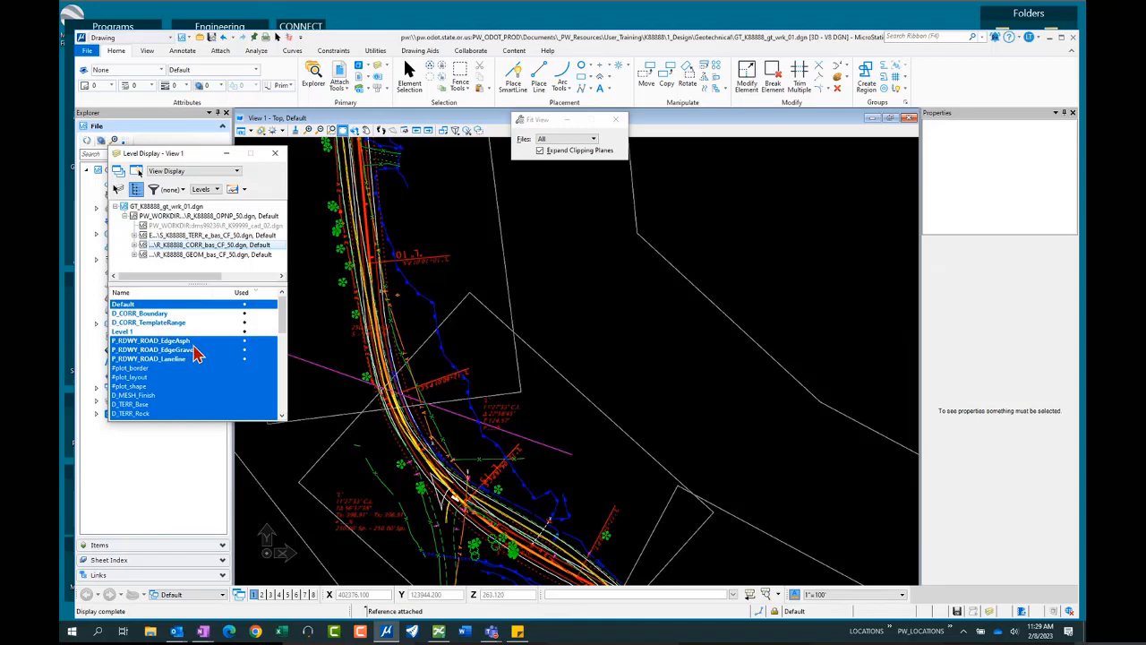
Turn off the S_NamedBoundary level of the R_K88888_OPNP_50.dgn reference to hide the sheet boundaries.
click(183, 216)
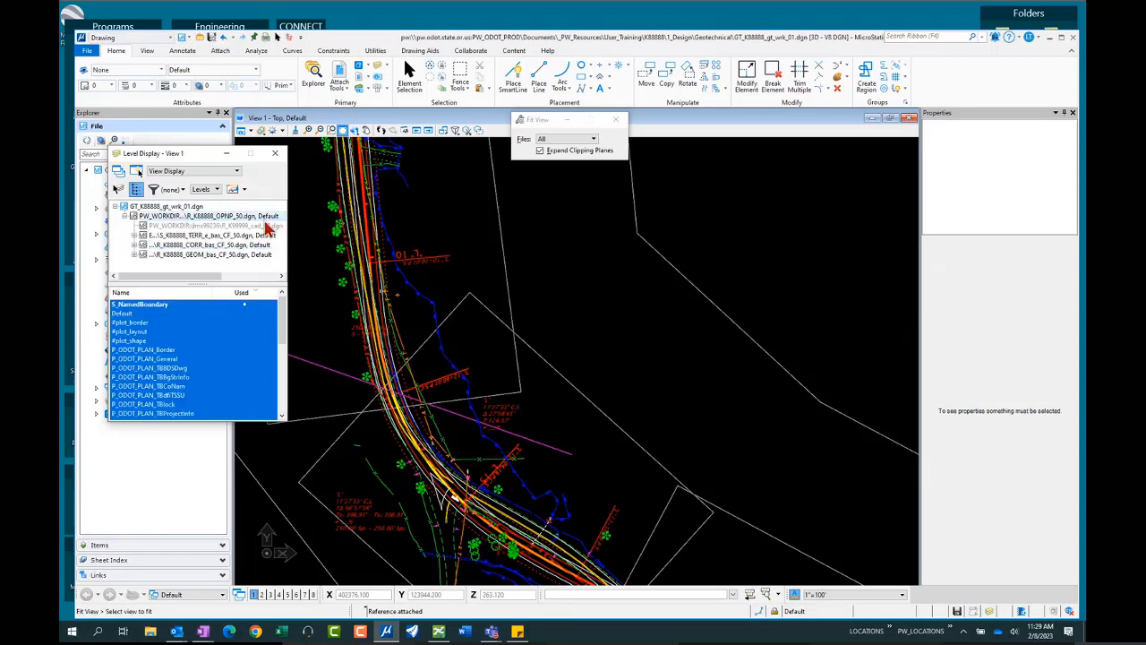
click(144, 305)
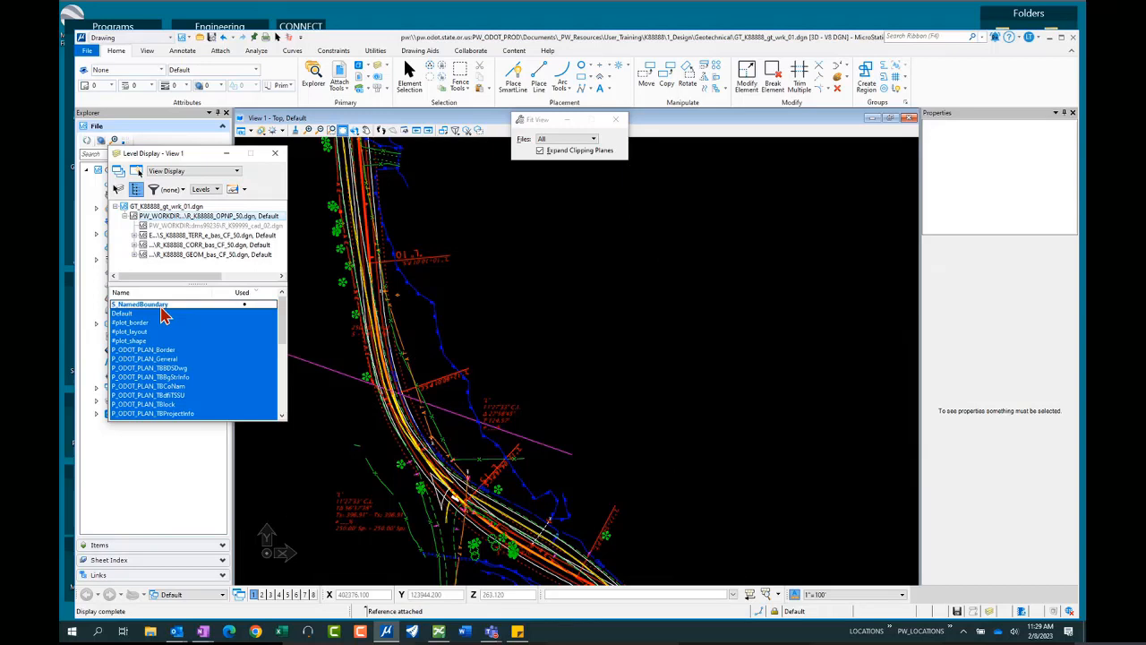
click(644, 380)
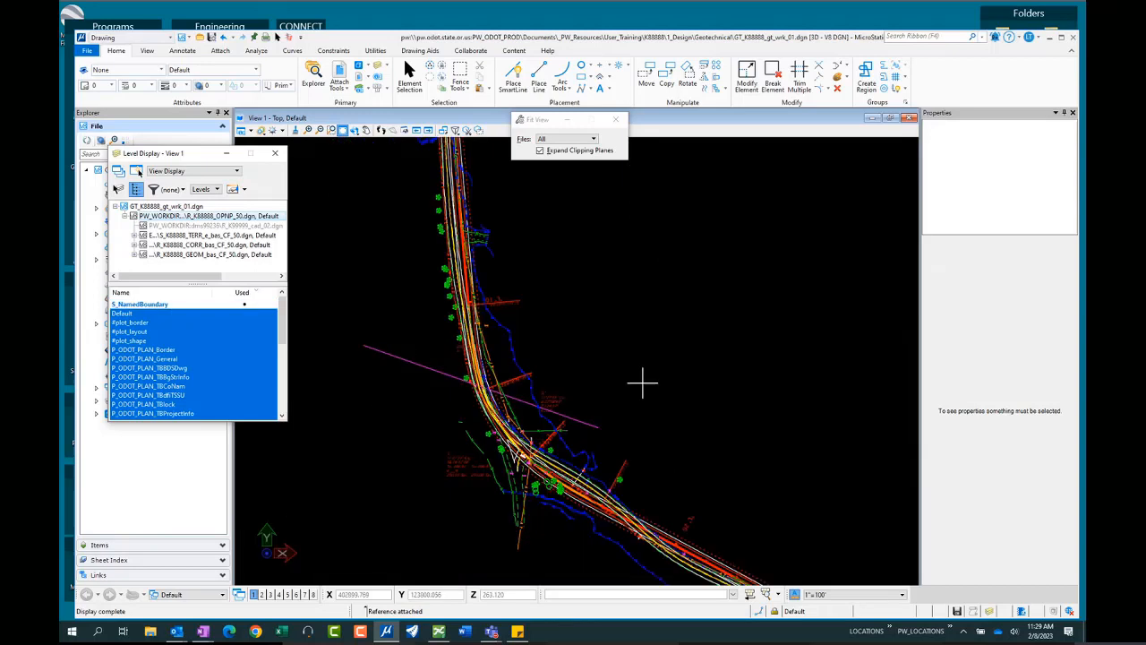
Enlarge the Level Display window and review the levels of the nested S_K88888_TERR_e_bas_CF_50.dgn reference.
click(204, 236)
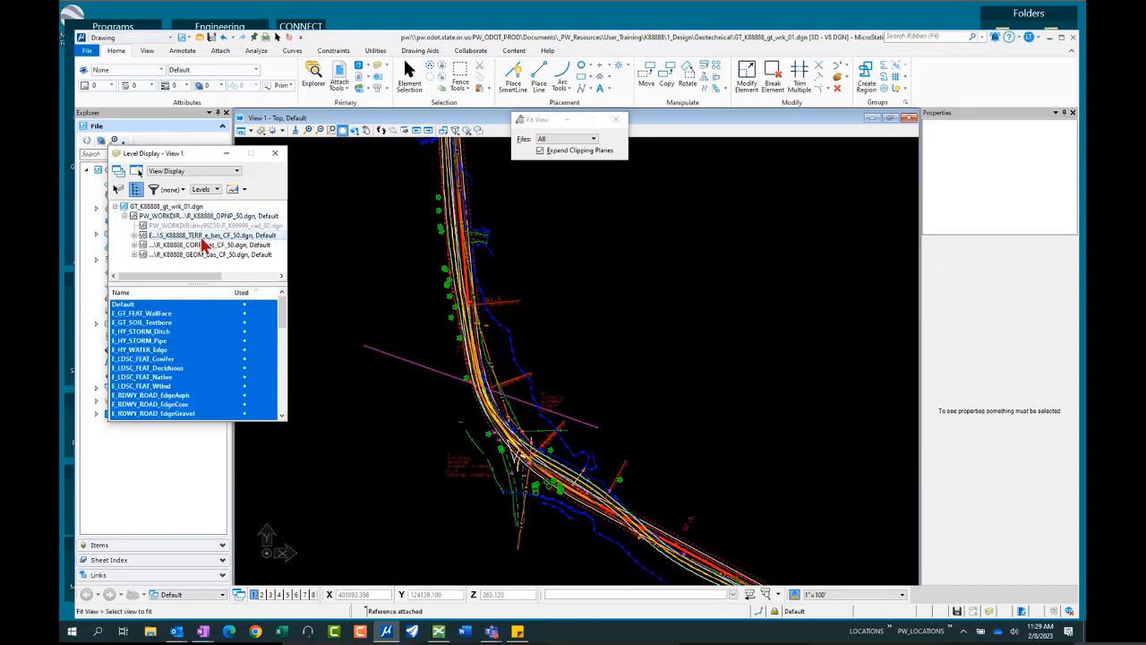
drag(209, 422, 193, 555)
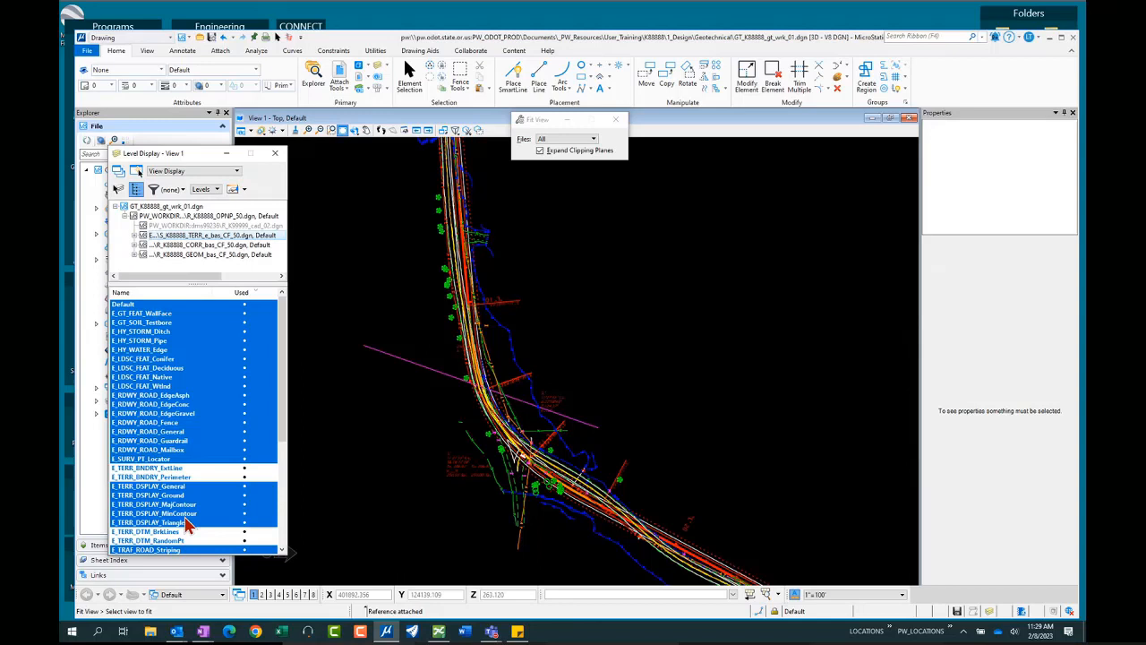
scroll(226, 507, down, 1)
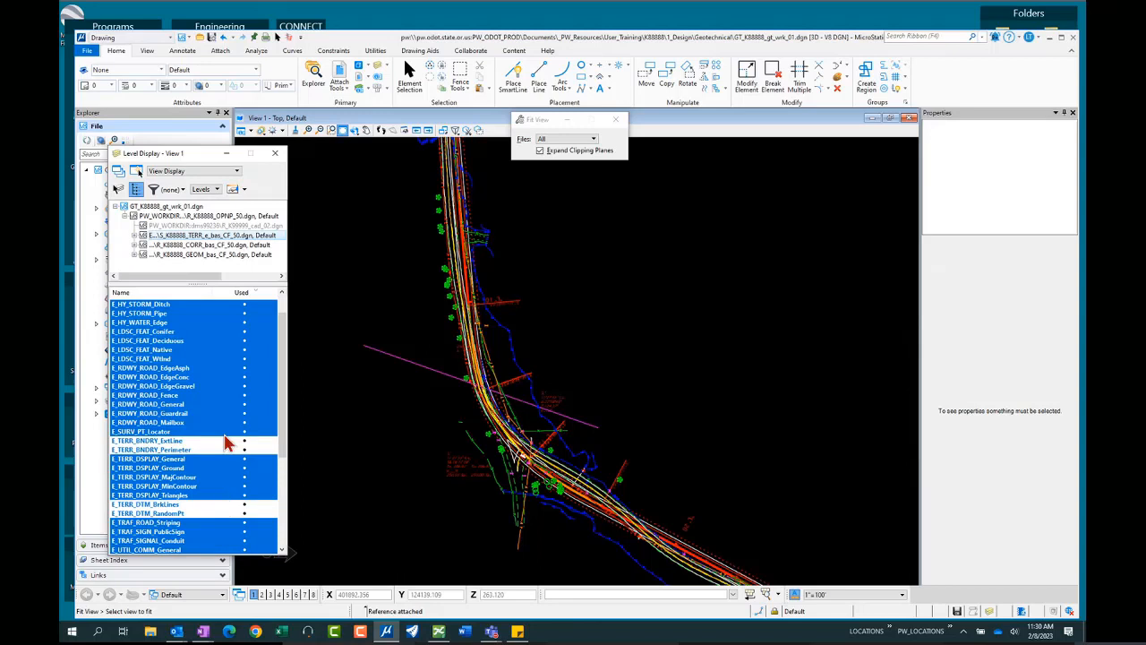
scroll(220, 440, down, 1)
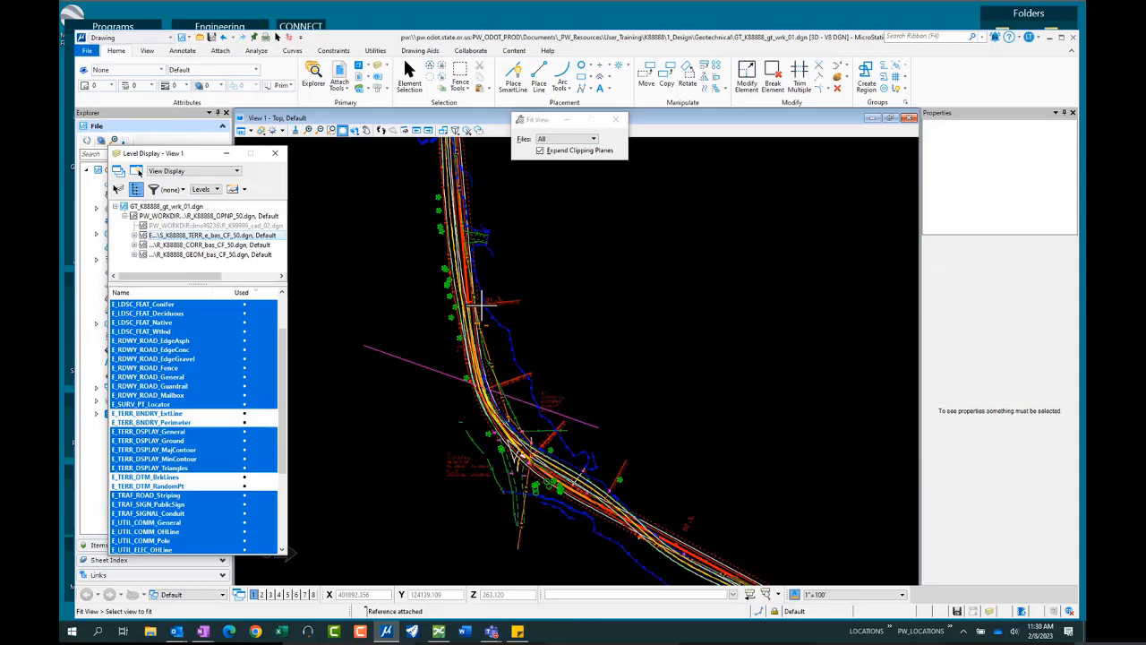
Select all the referenced linework along the alignment, examine its element types in the properties, and clear the selection.
click(408, 76)
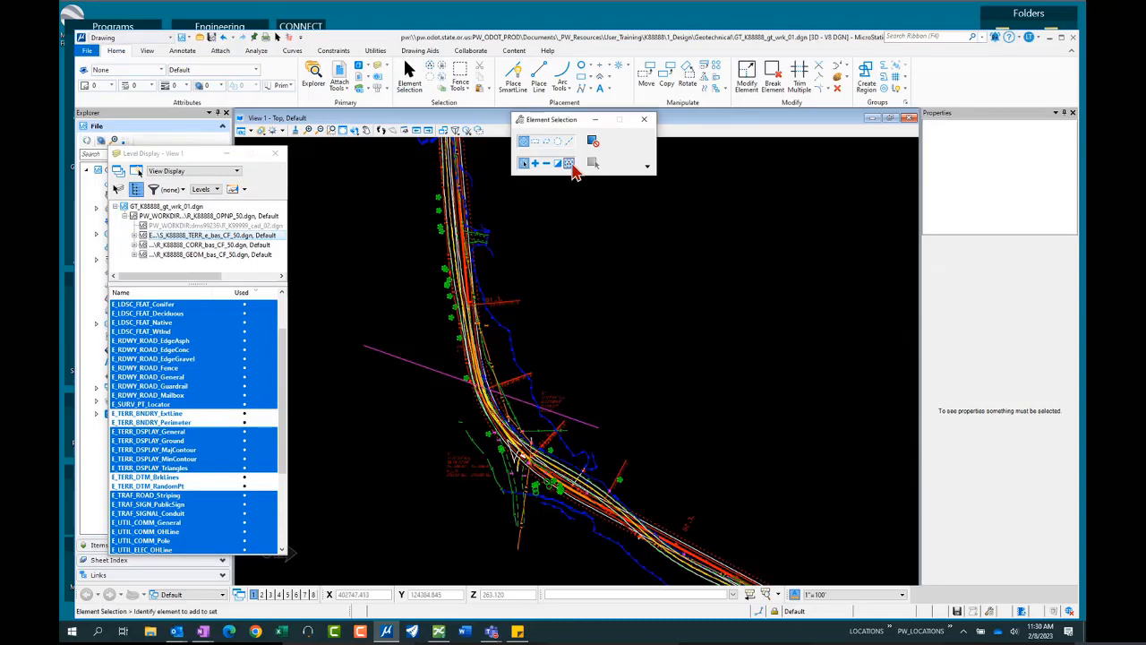
scroll(654, 439, down, 2)
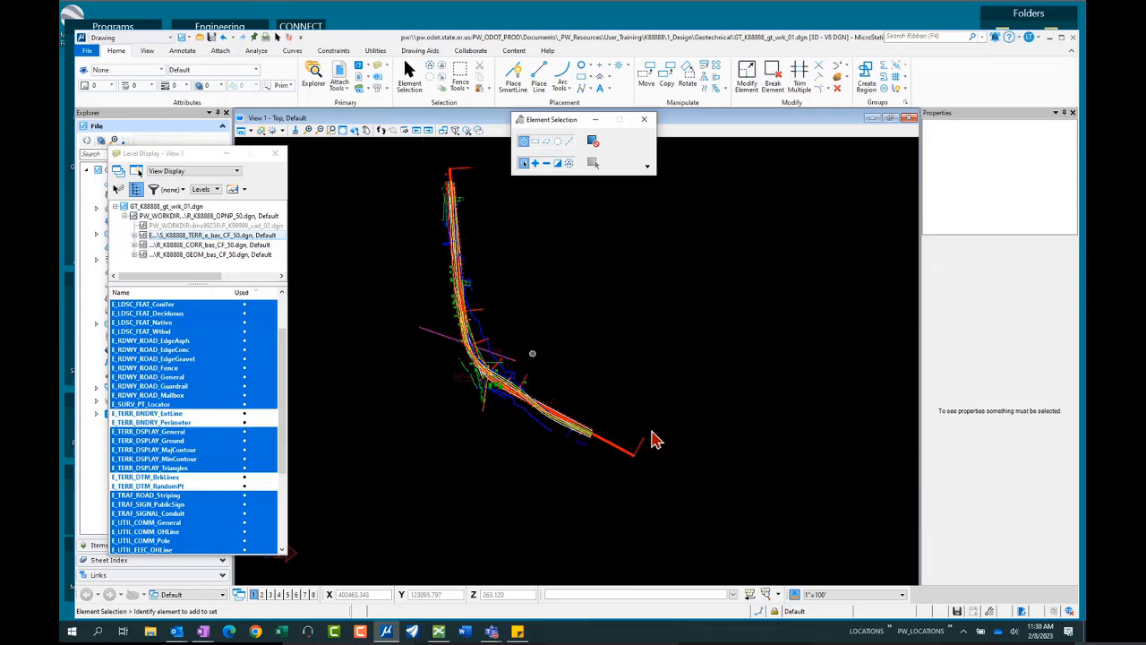
drag(727, 510, 358, 141)
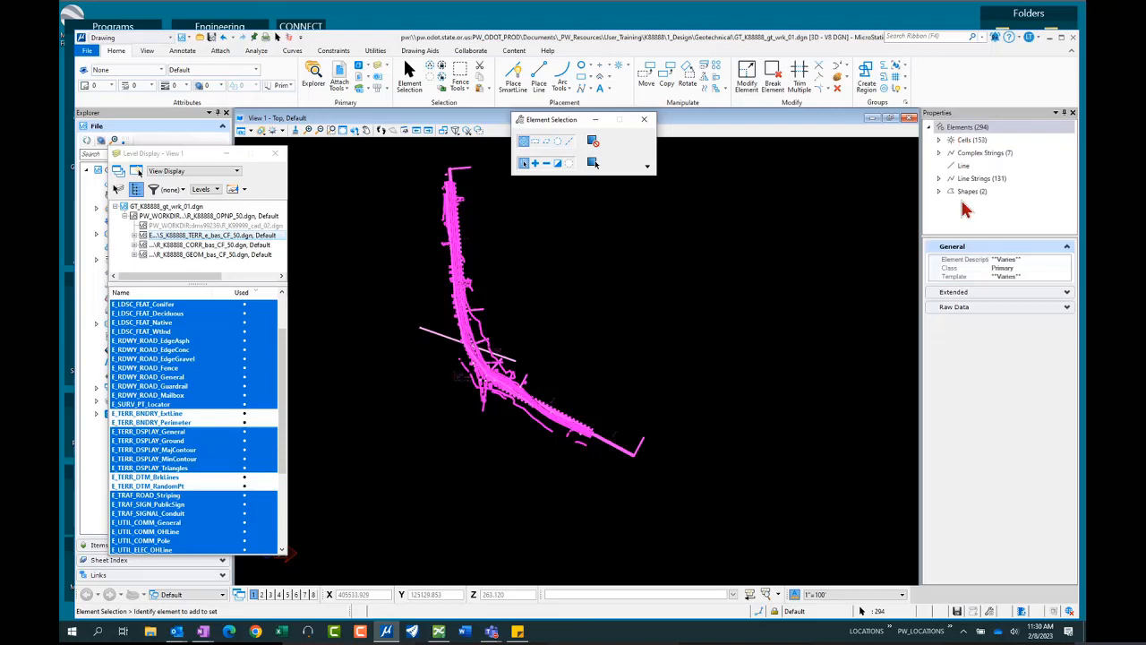
click(966, 154)
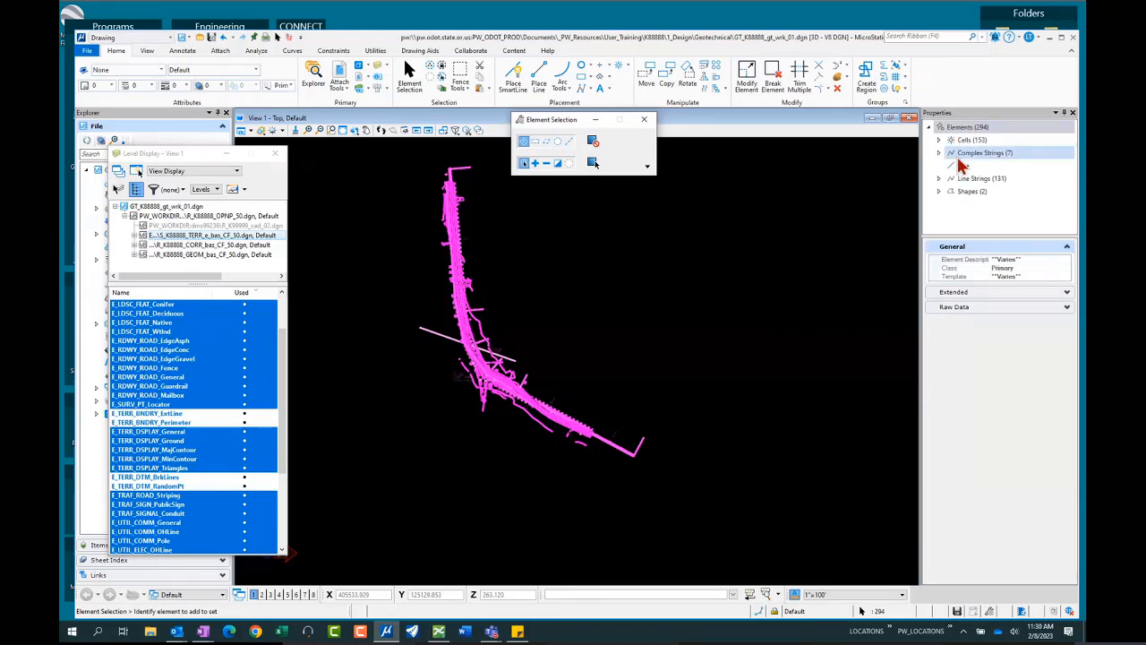
click(964, 141)
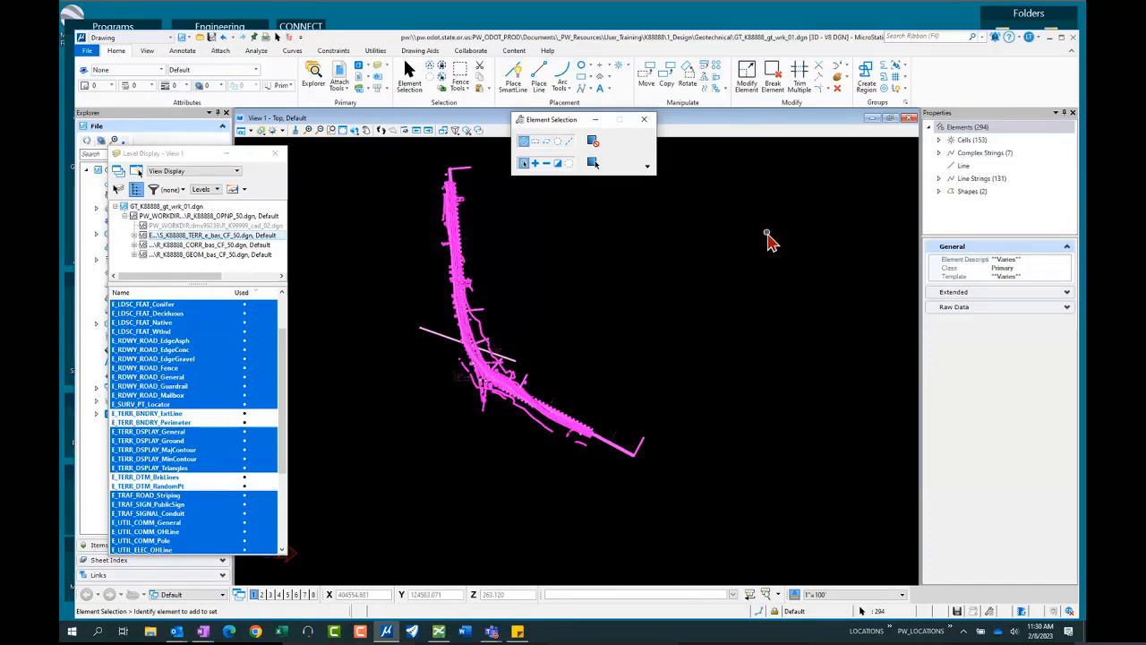
click(705, 249)
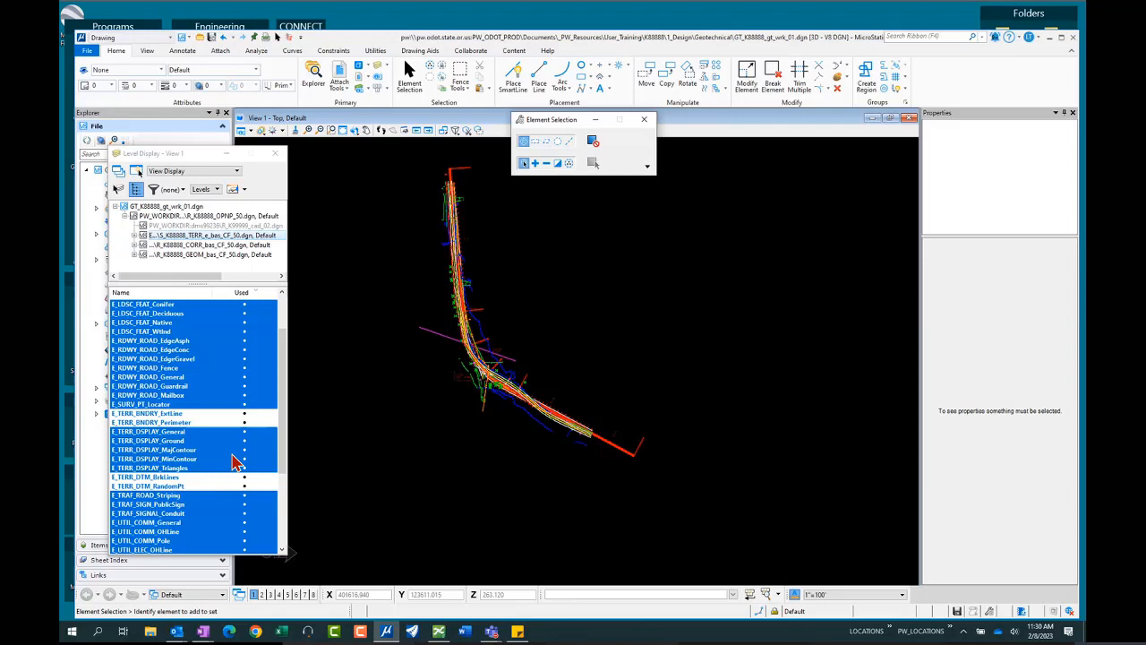
Turn on the E_TERR_BNDRY_Perimeter level, inspect the properties of the terrain through its boundary, and deselect it.
click(192, 432)
click(166, 422)
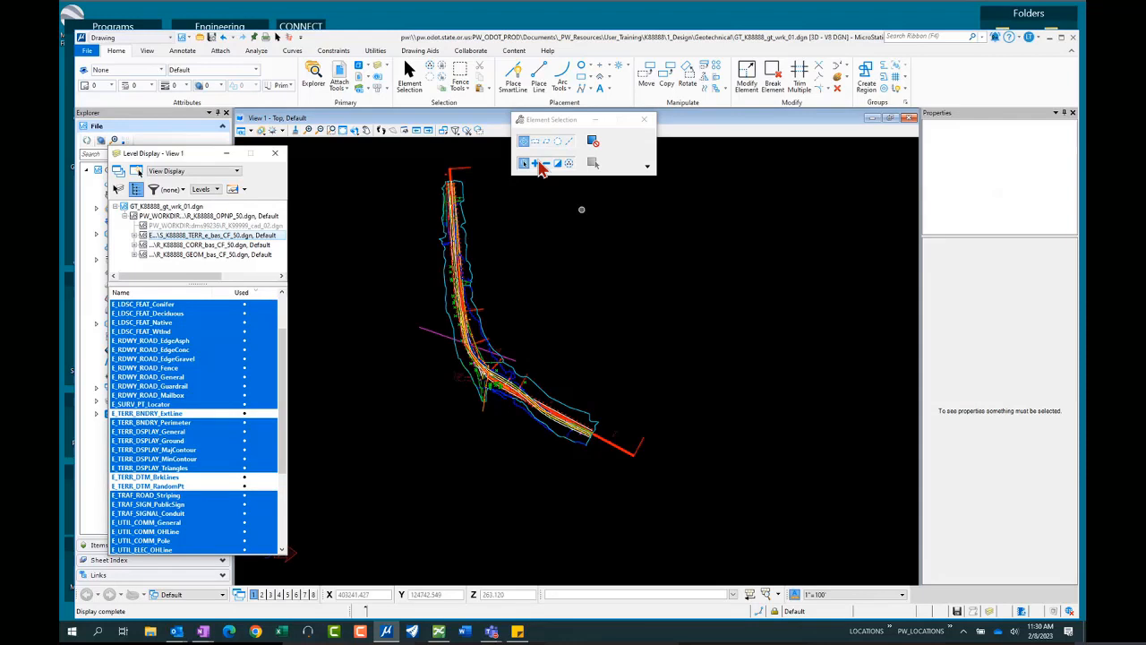
click(413, 77)
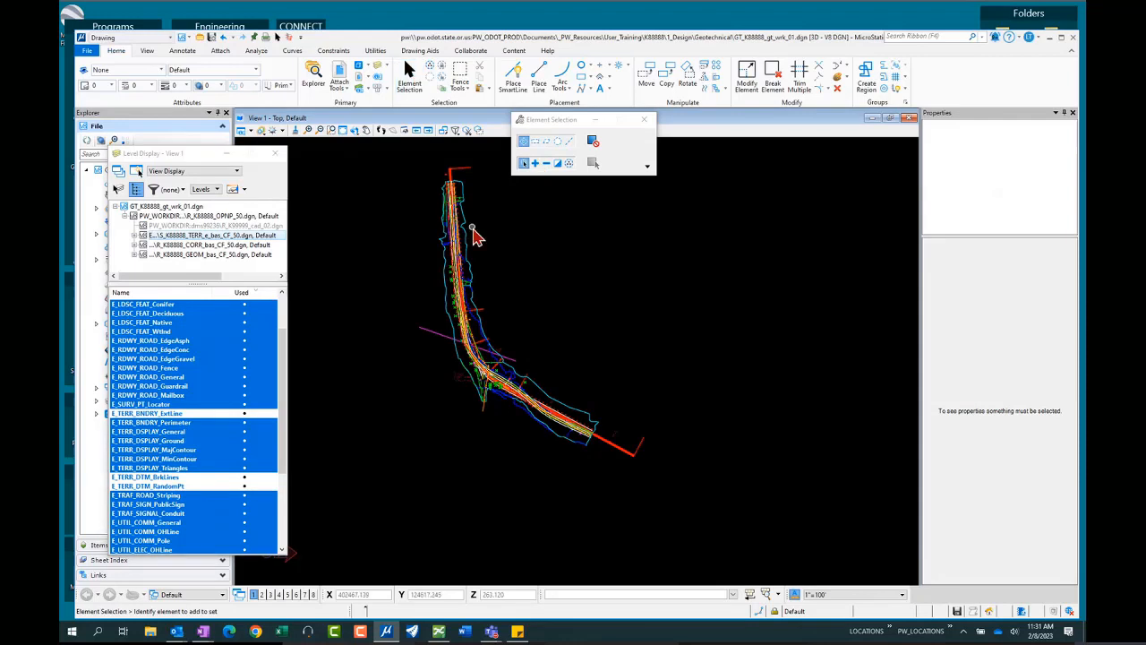
mouse_move(466, 228)
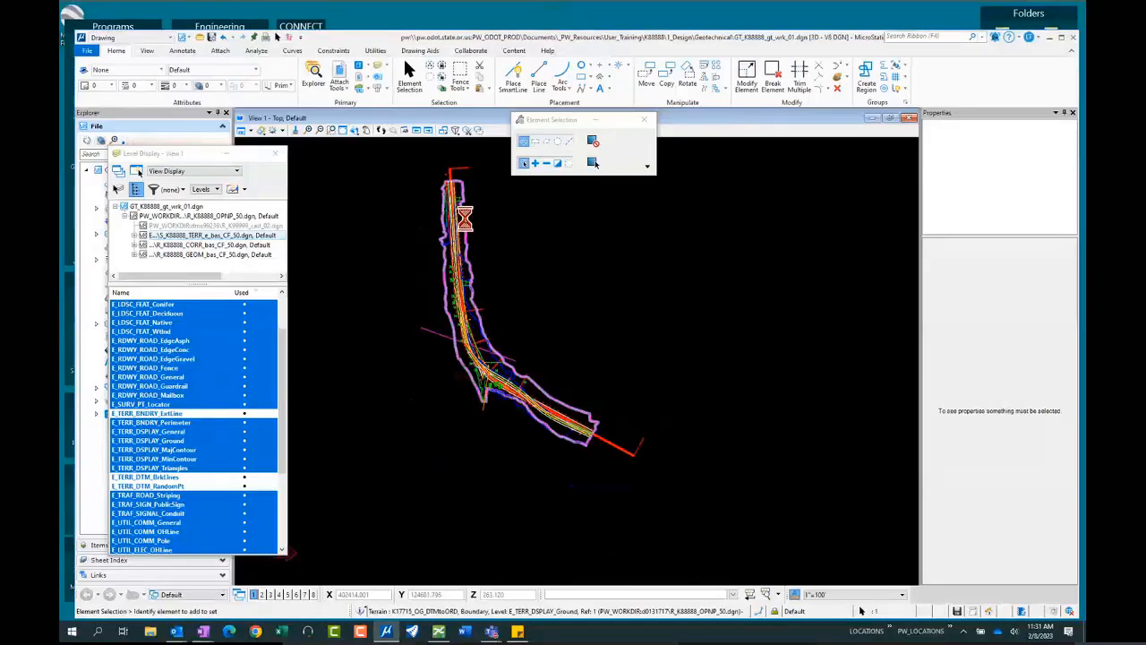
click(464, 217)
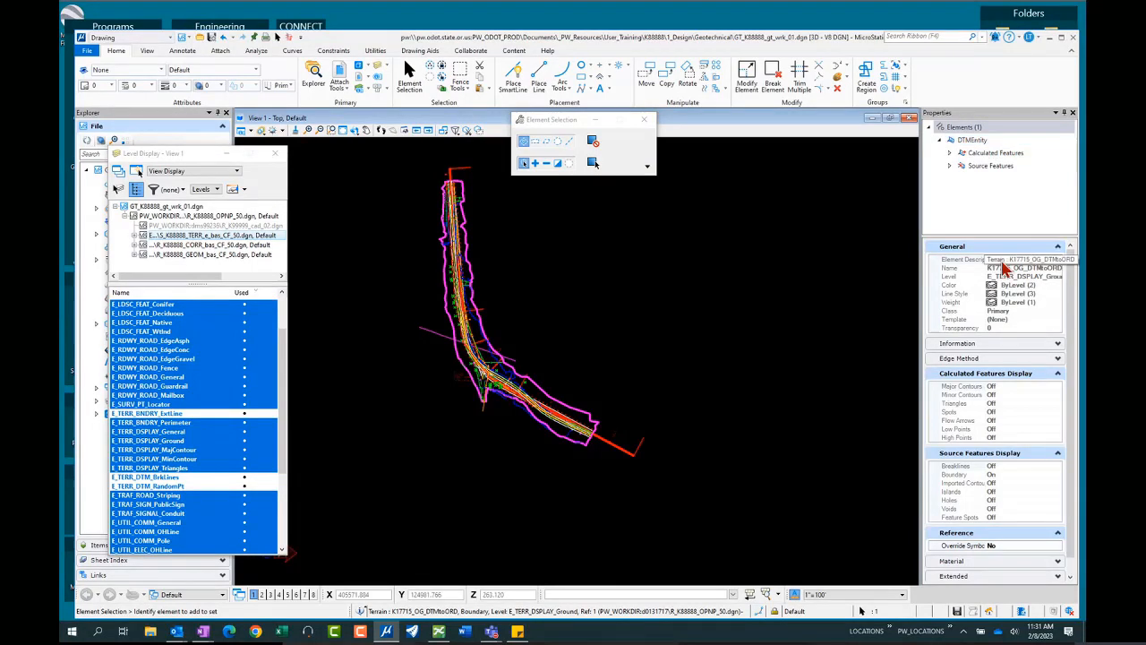
click(639, 273)
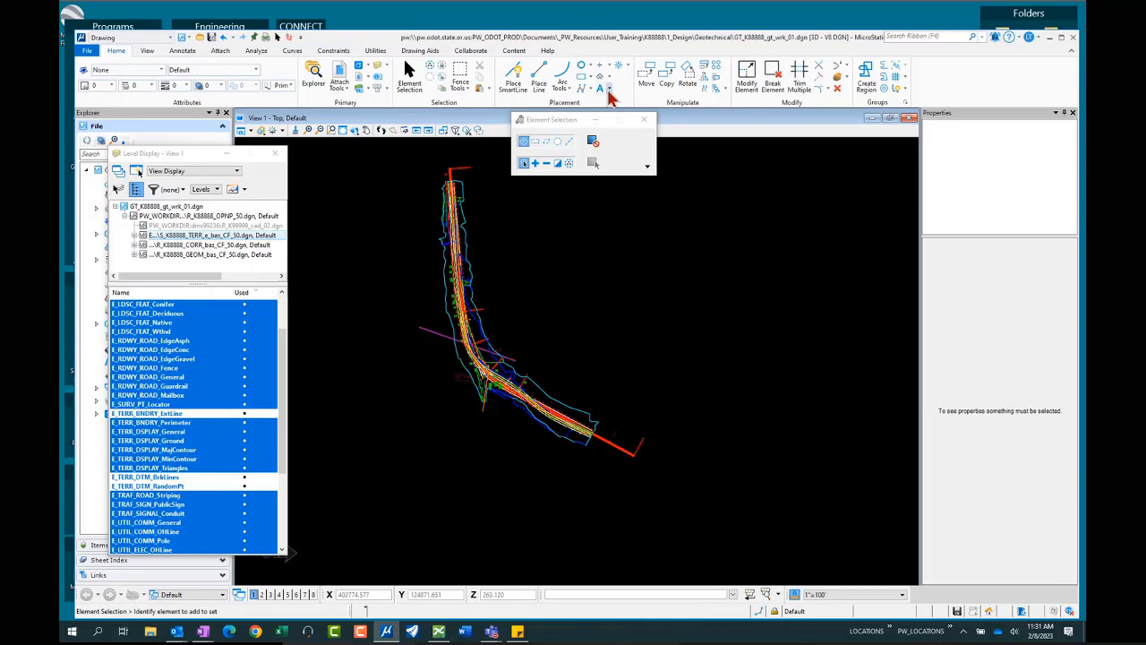
Save a fence around the whole alignment to a new file, using Copy and Inside modes with Switch to generated file enabled.
click(464, 93)
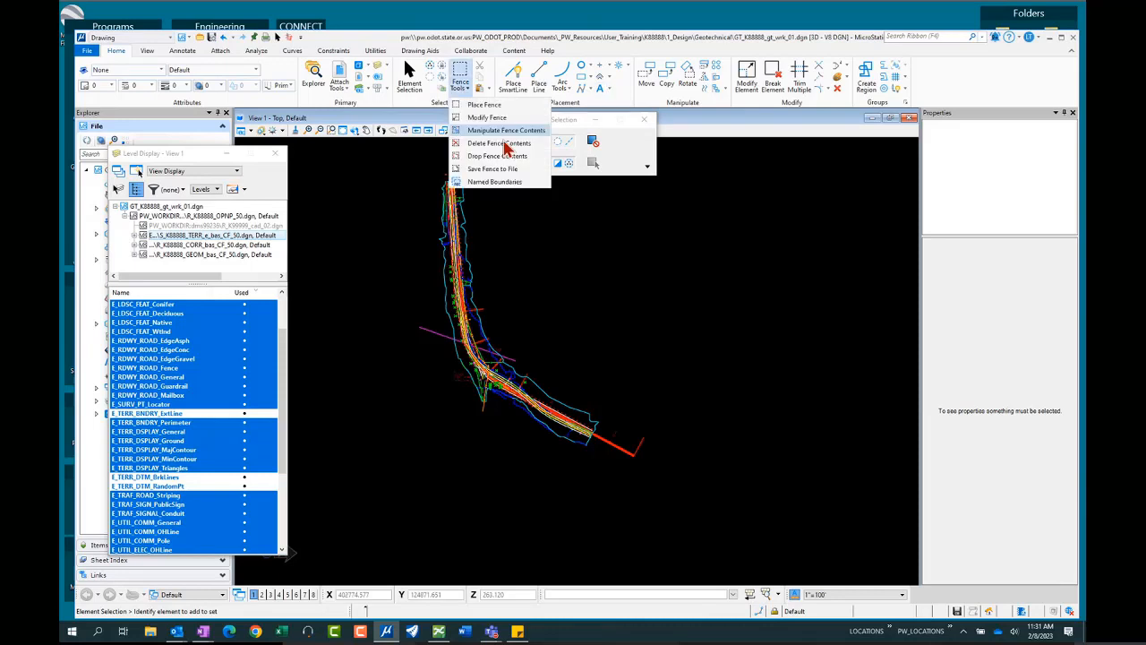
click(492, 170)
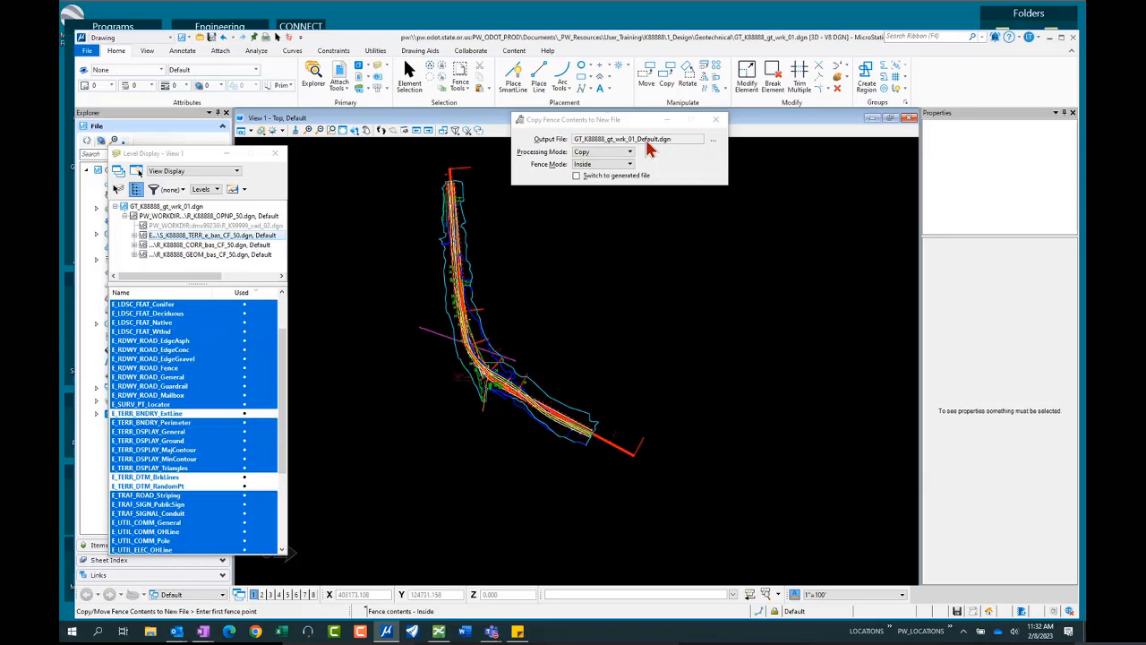
click(577, 175)
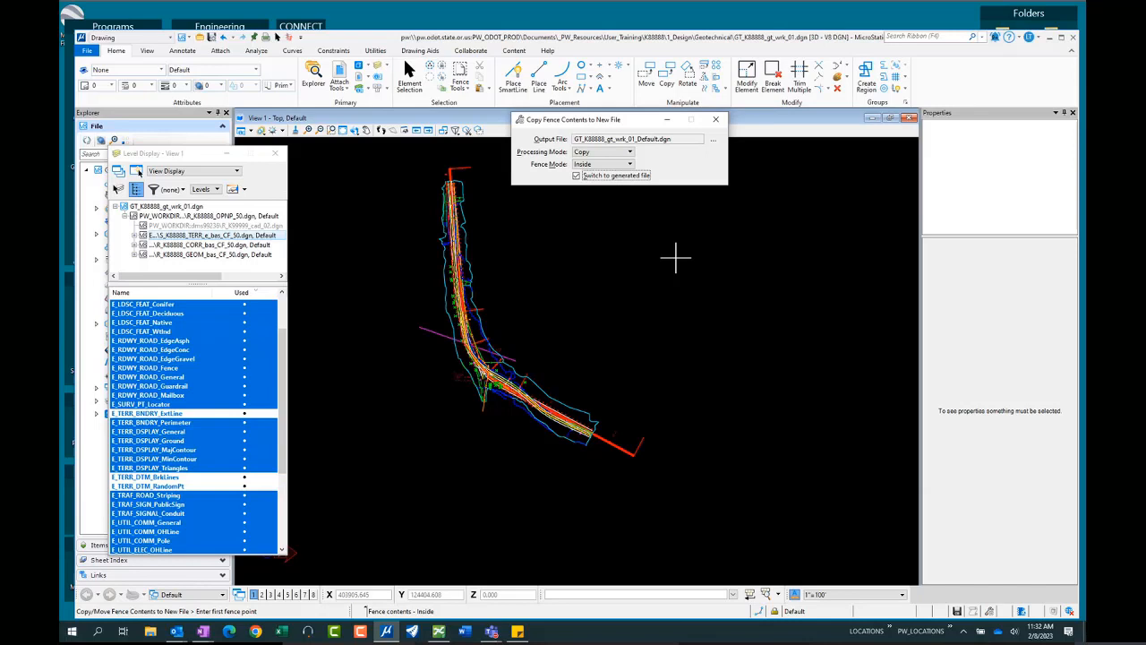
click(342, 149)
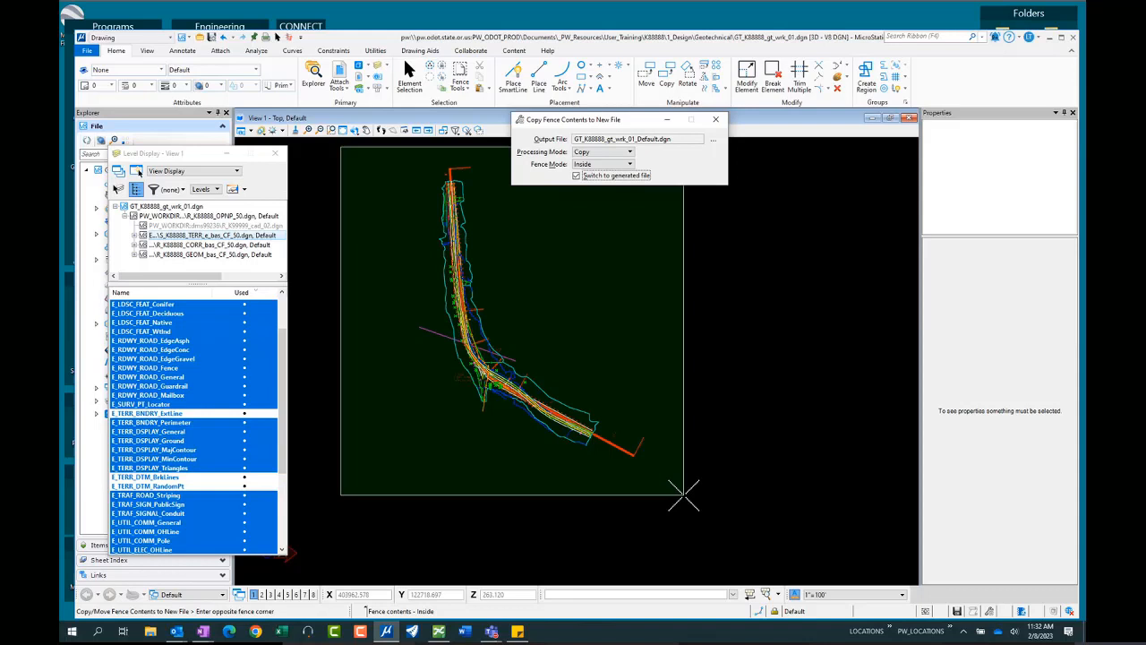
Finish the fence around the road corridor, copy its contents to GT_K88888_gt_wrk_01_Default.dgn, and check in GT_K88888_gt_wrk_01.dgn.
click(683, 494)
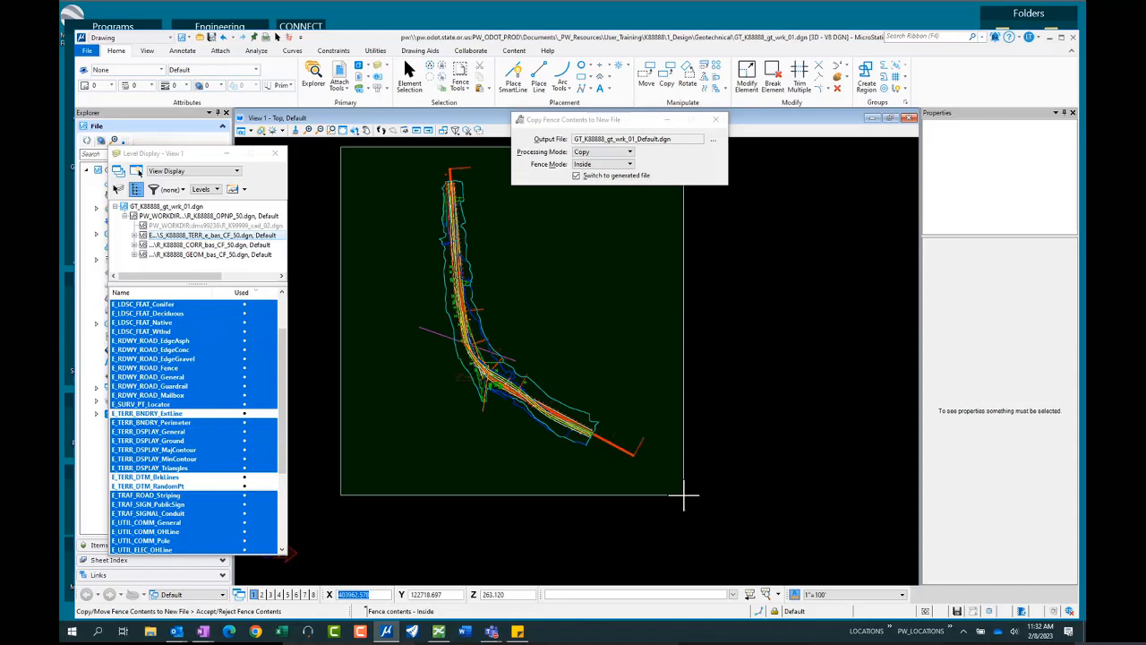
click(791, 428)
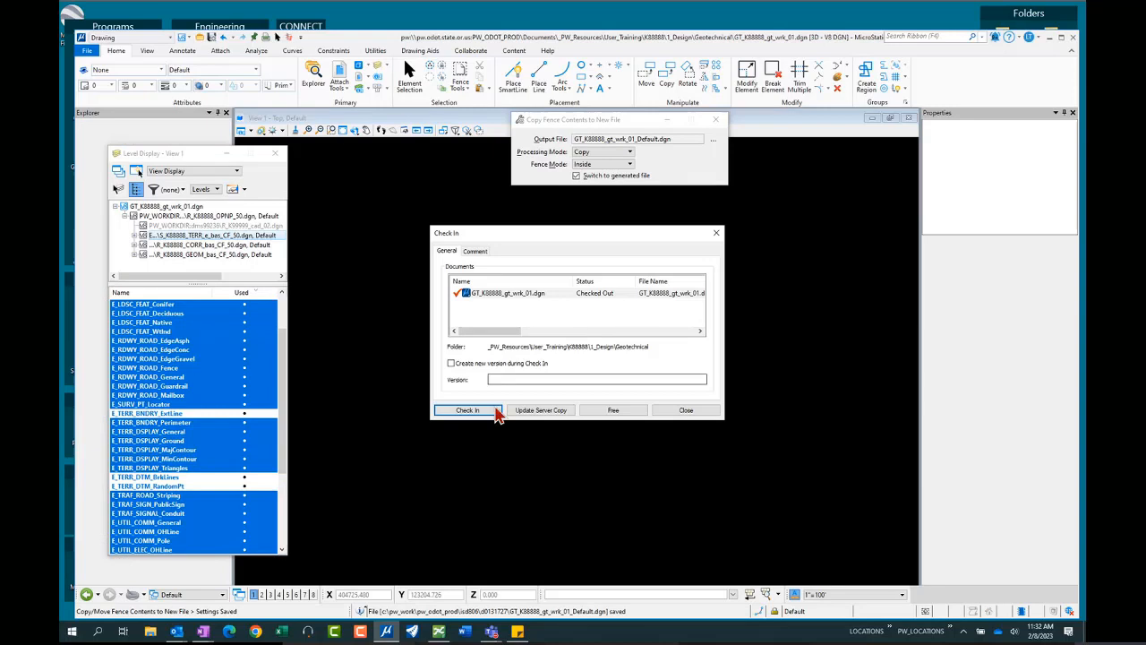
click(463, 410)
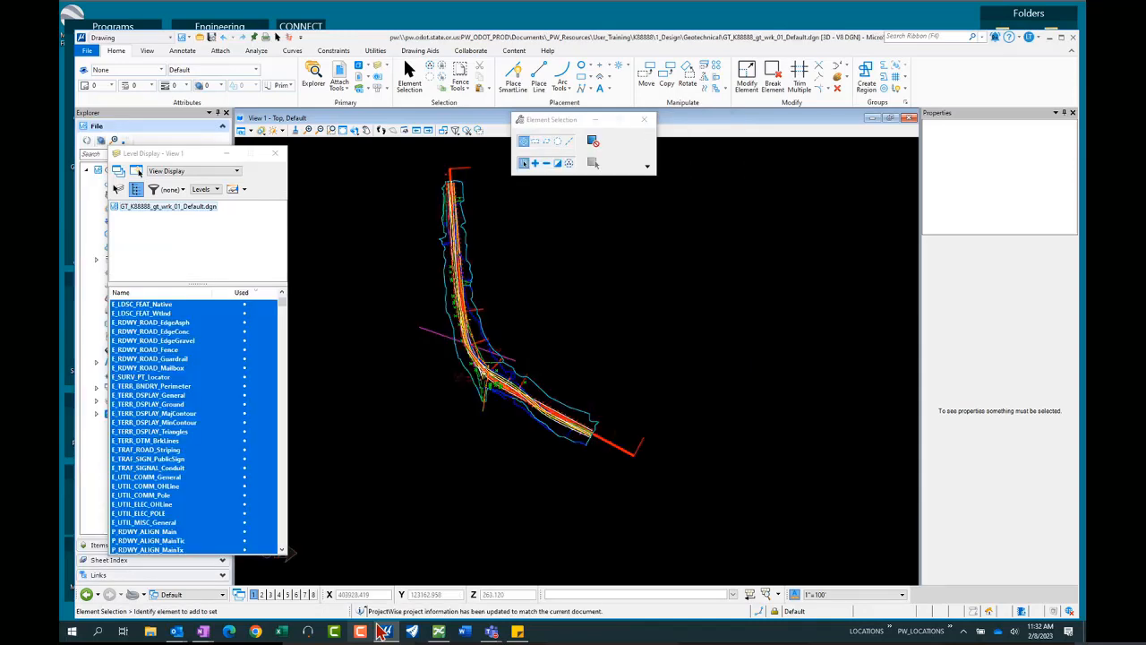
Switch to ProjectWise Explorer to check the status of the original and generated DGN files, and return to MicroStation.
mouse_move(384, 632)
click(445, 606)
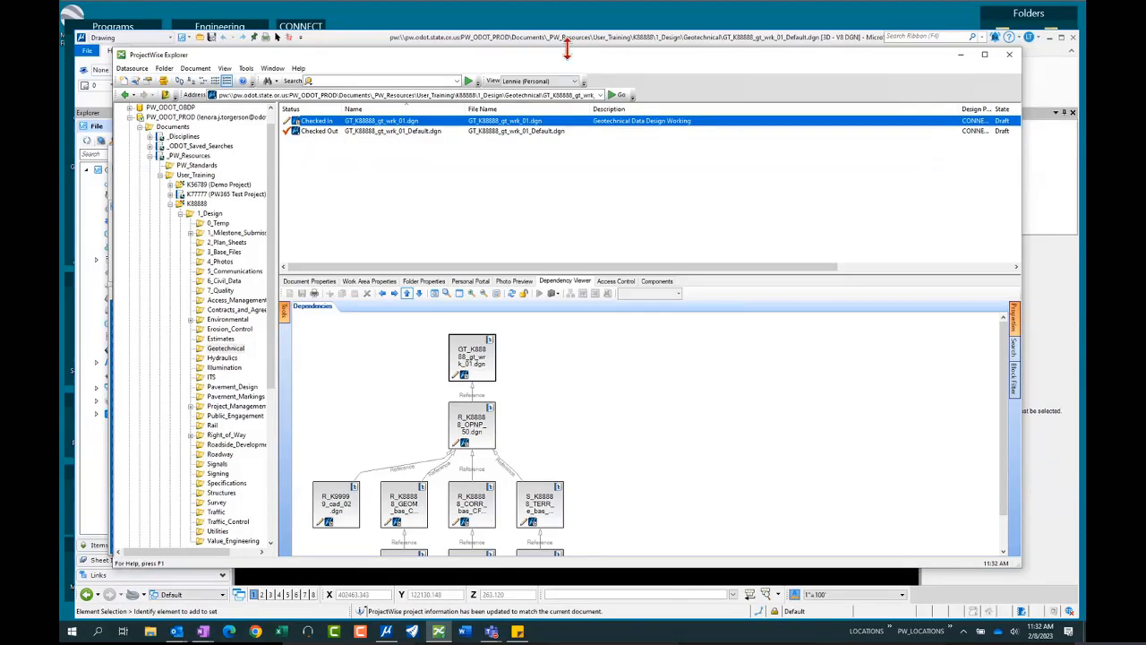
click(610, 40)
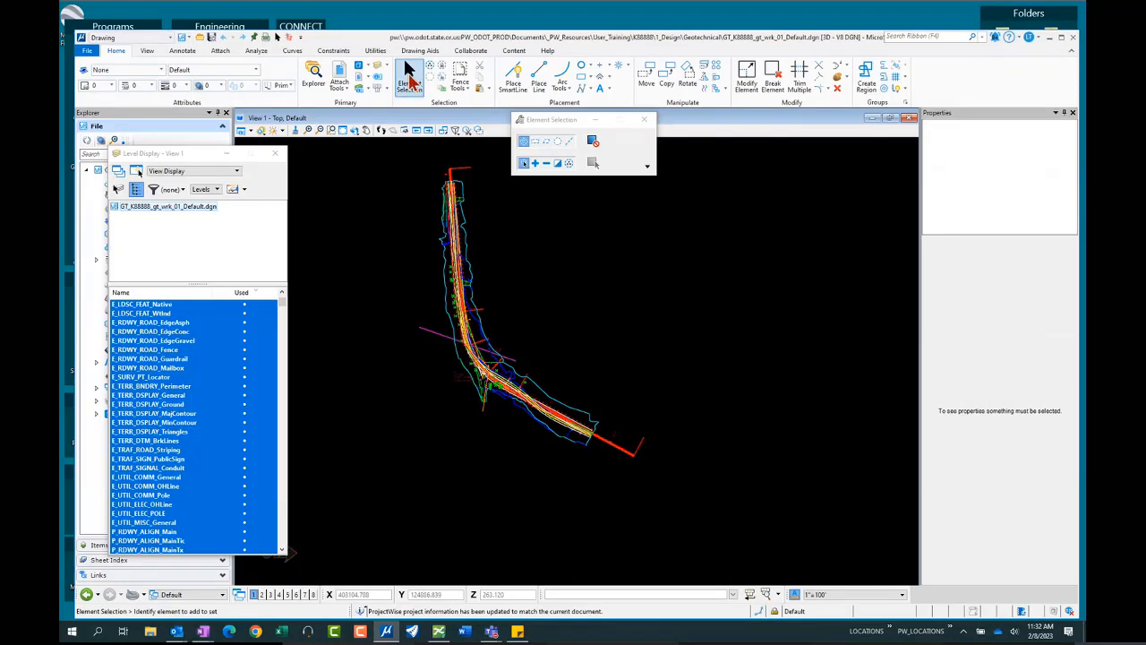
Select all elements to check the generated file's contents, clear the selection, and review its reference attachments.
click(570, 164)
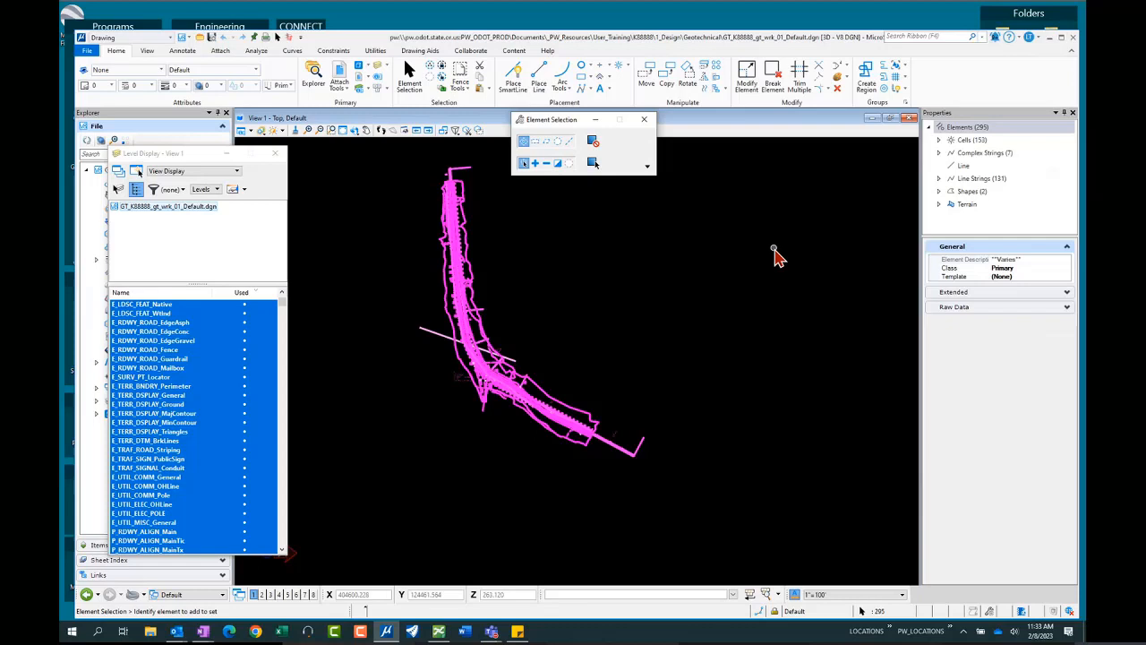
click(746, 241)
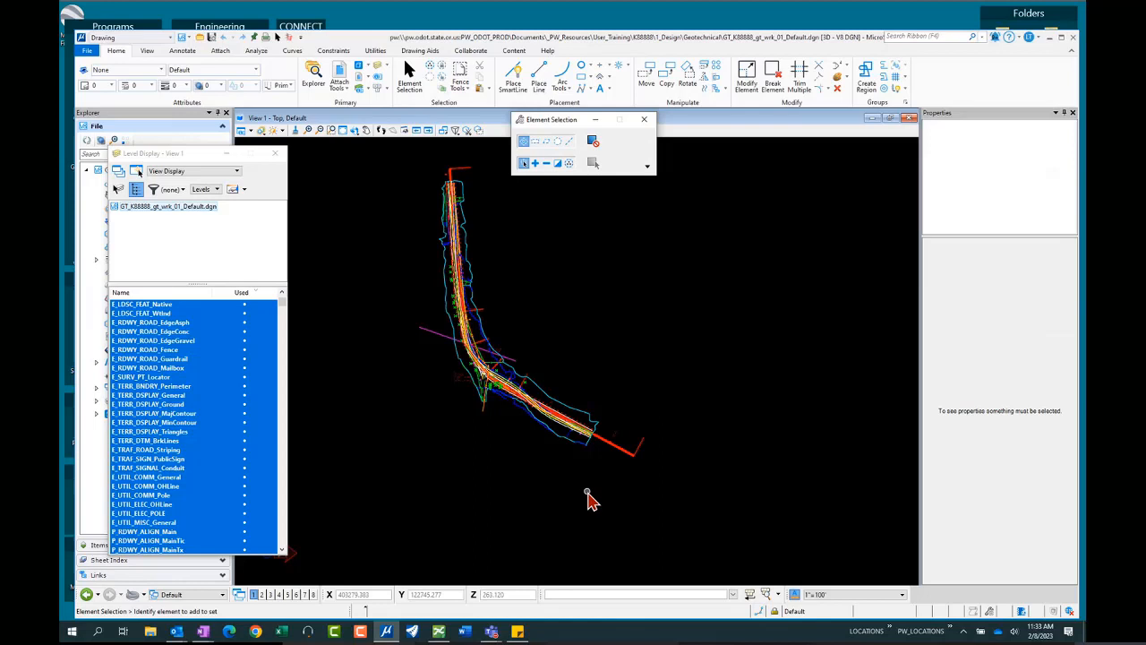
click(357, 89)
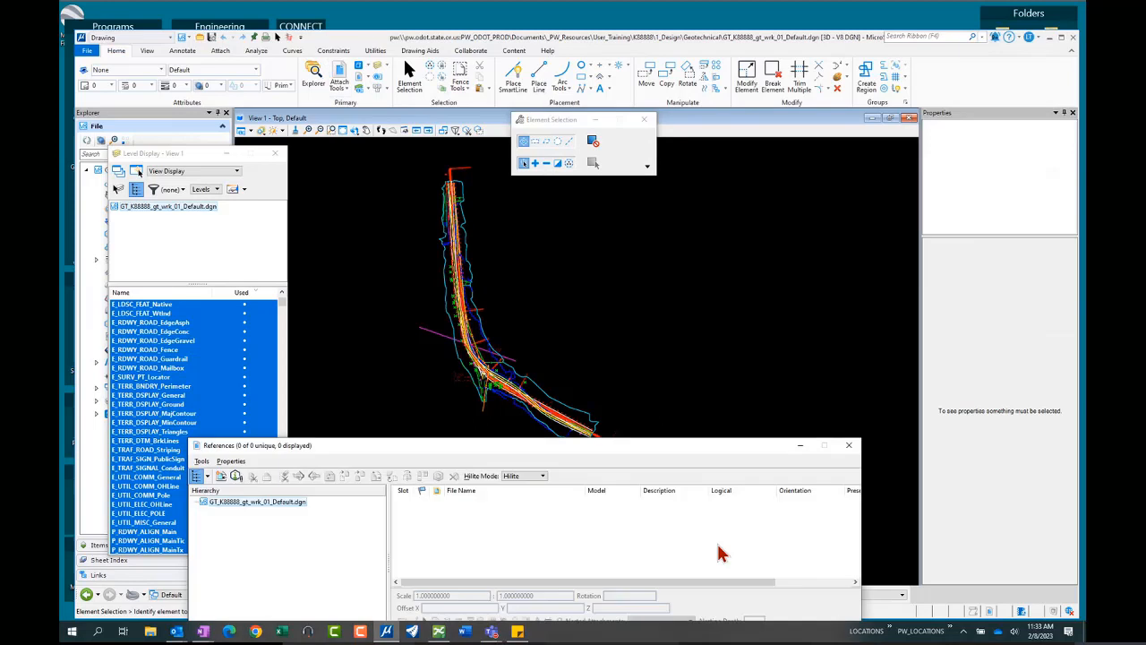
click(849, 446)
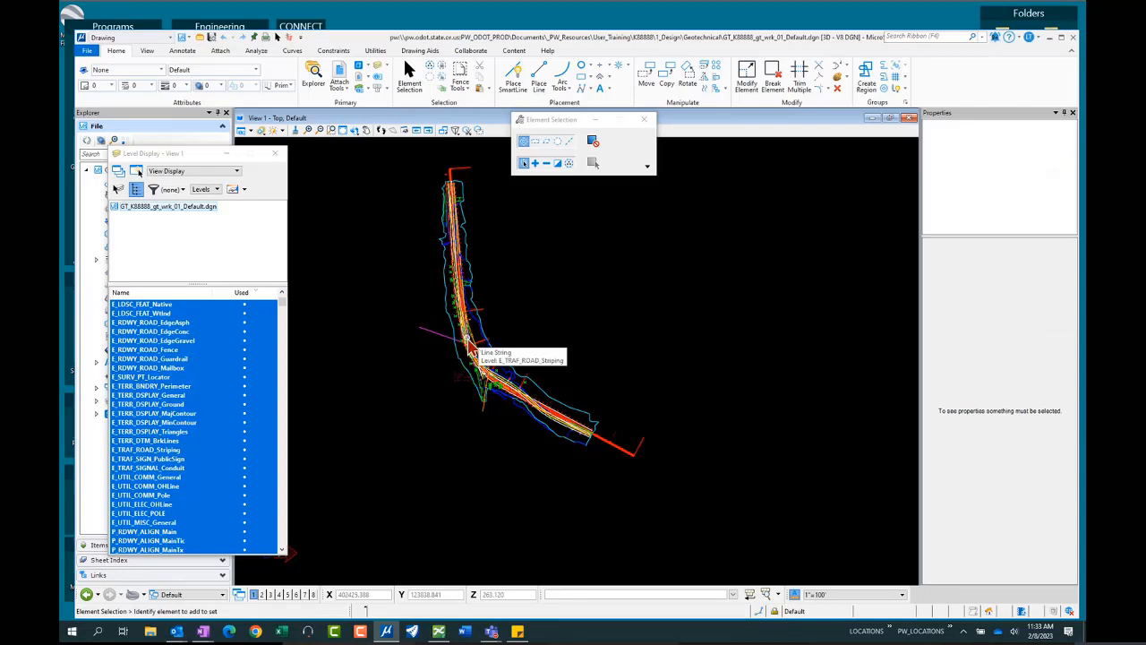
Inspect the P_RDWY_ROAD_EdgeGravel line along the road curve near the 12+60.01 P.S.C. label, and clear the selection.
scroll(472, 346, up, 3)
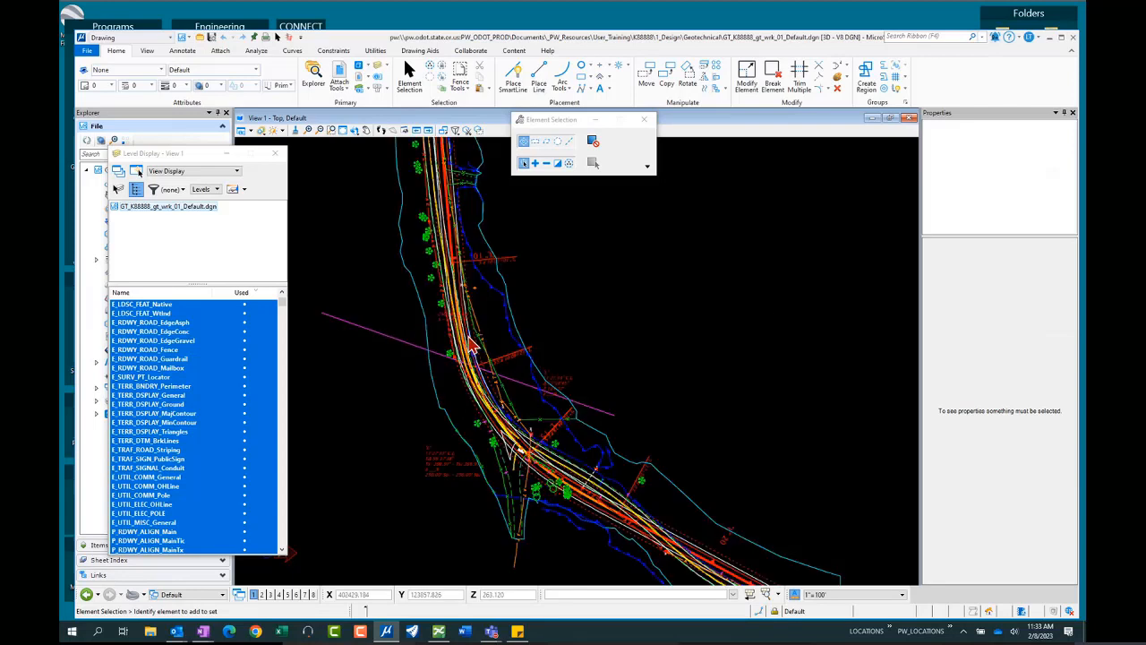
scroll(474, 341, up, 2)
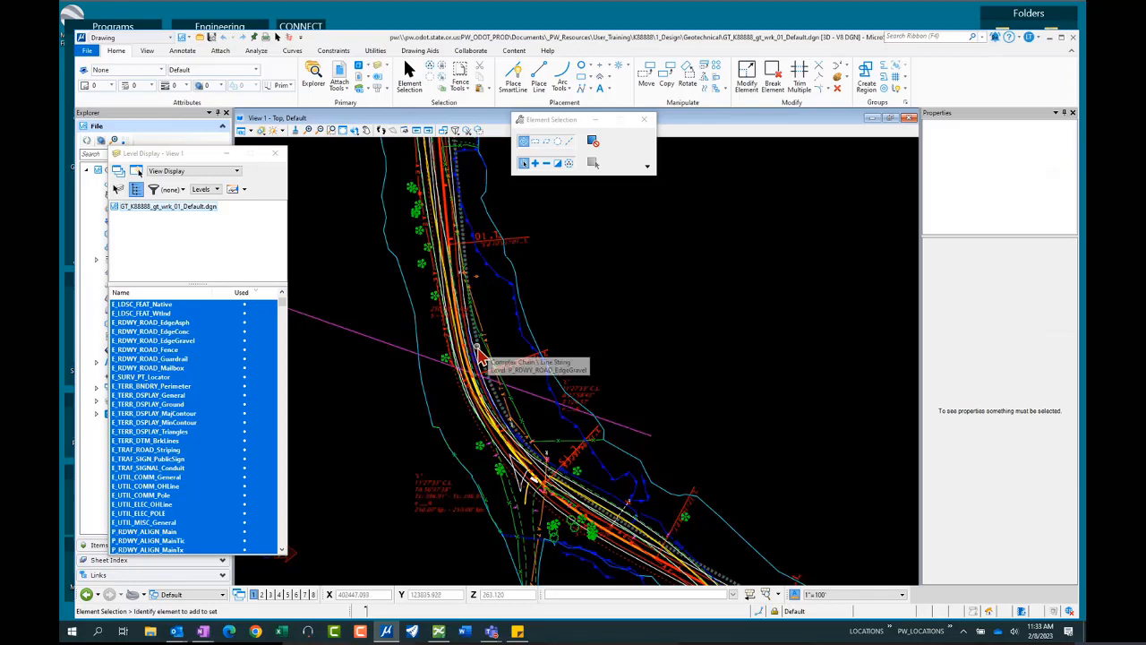
click(476, 347)
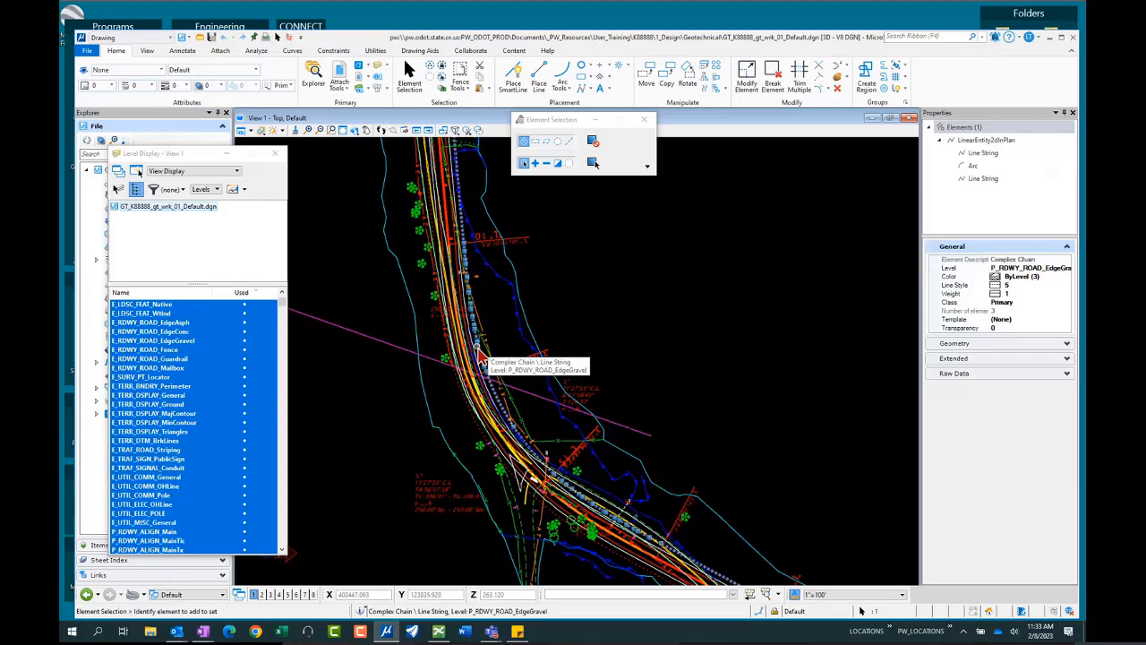
scroll(480, 359, up, 2)
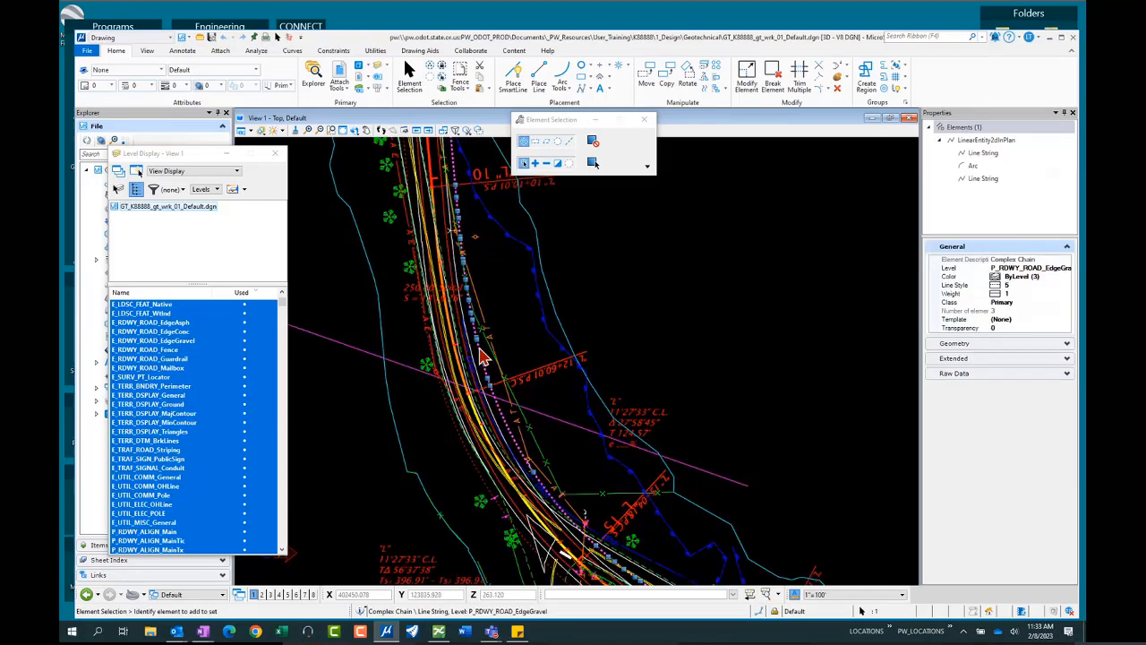
scroll(481, 347, up, 4)
click(479, 340)
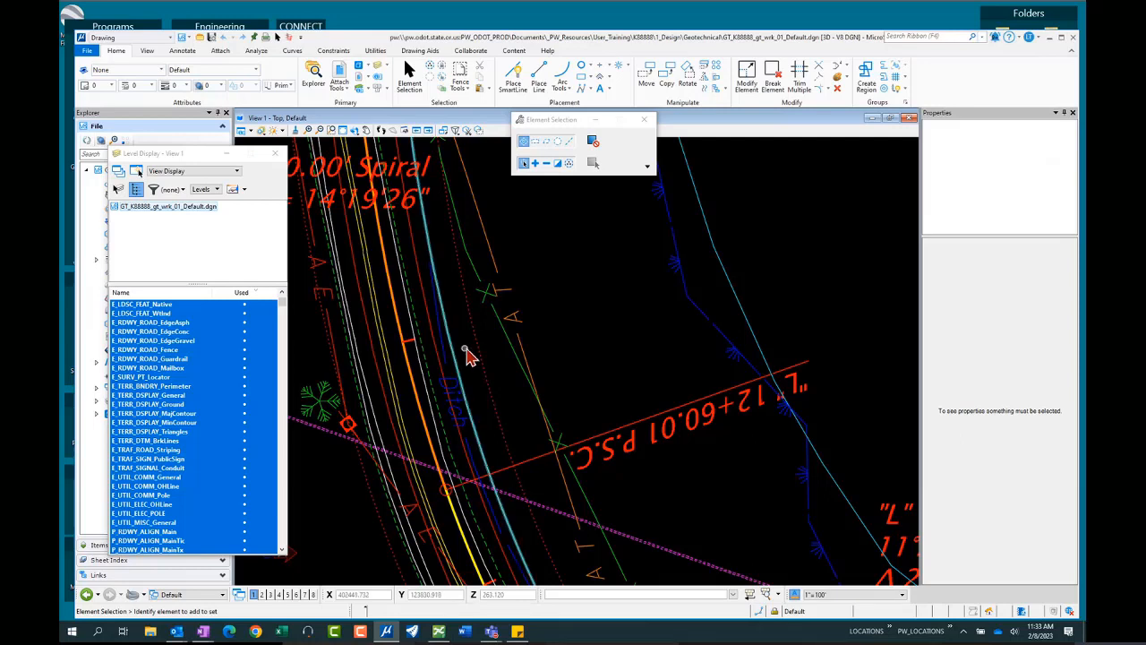
Try to copy the P_RDWY_ROAD_EdgeAsph line beside the ditch near the 12+60.01 P.S.C. label.
click(667, 81)
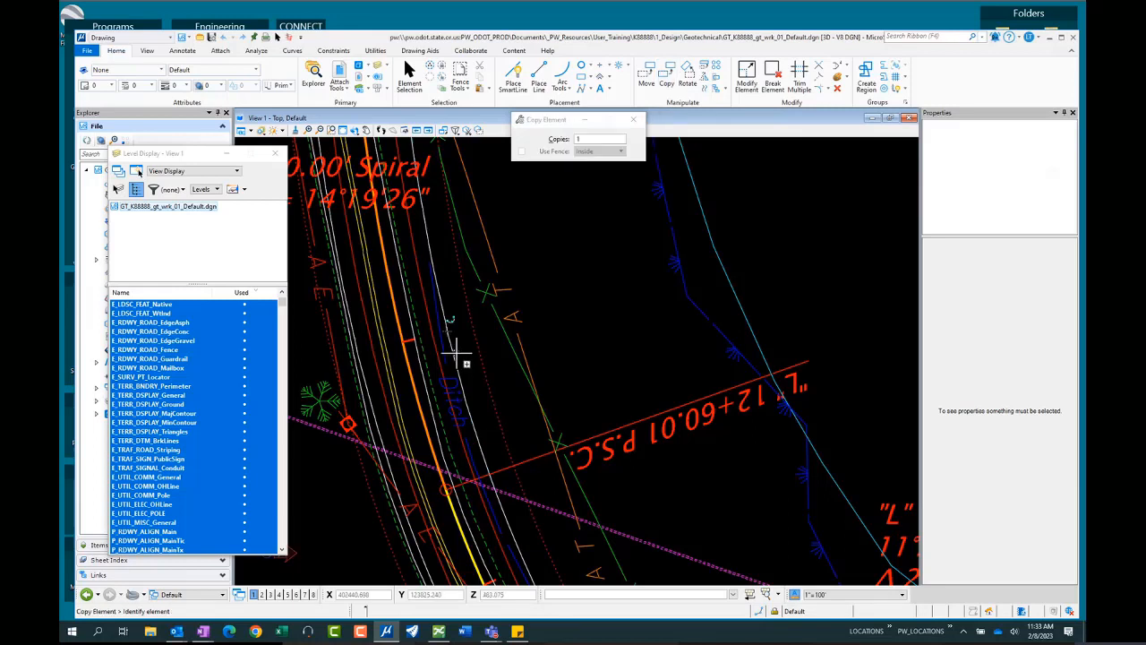
click(452, 346)
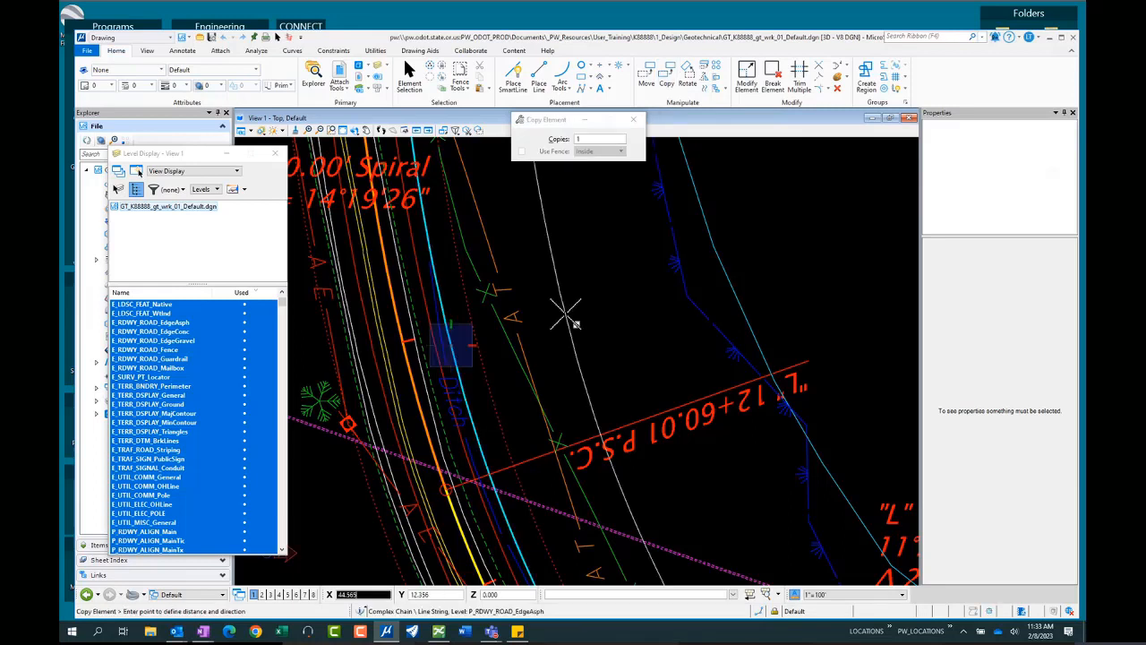
right_click(565, 313)
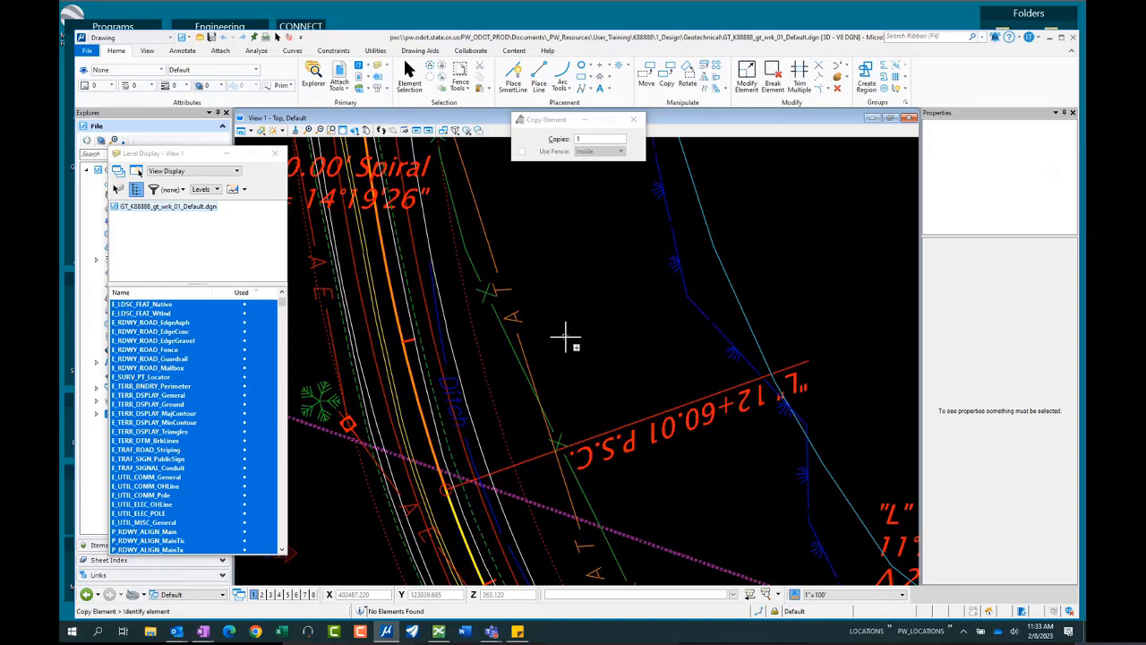
Select the terrain element on level E_TERR_DSPLAY_Ground by its boundary around the road corridor.
scroll(491, 399, down, 3)
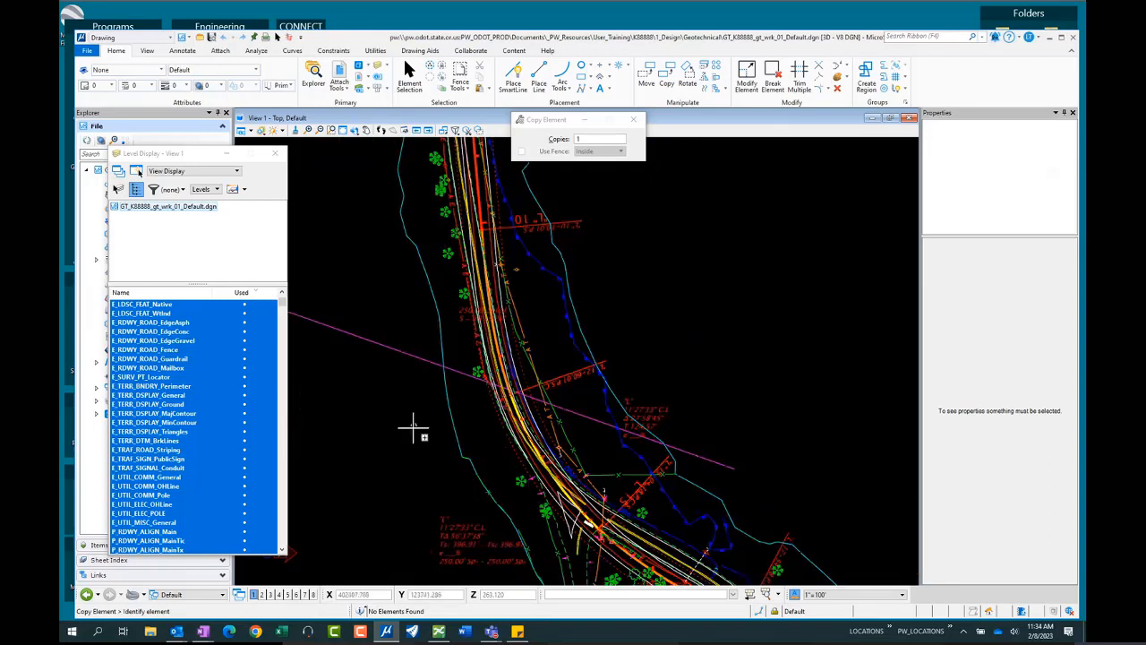
scroll(373, 443, down, 1)
scroll(372, 442, down, 1)
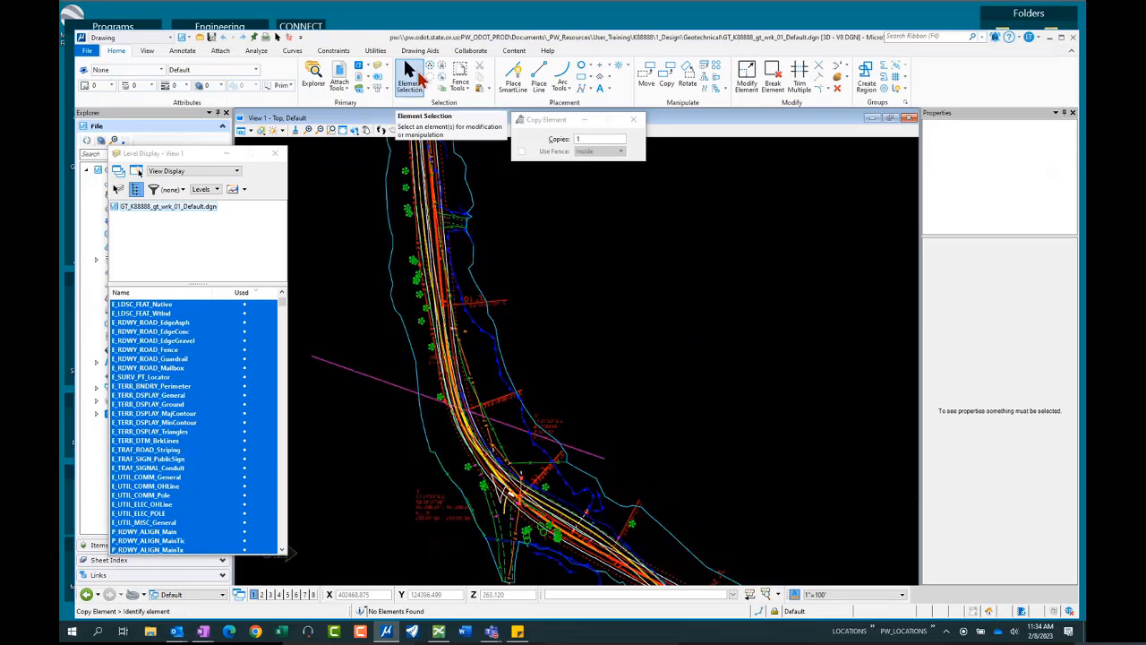
click(410, 76)
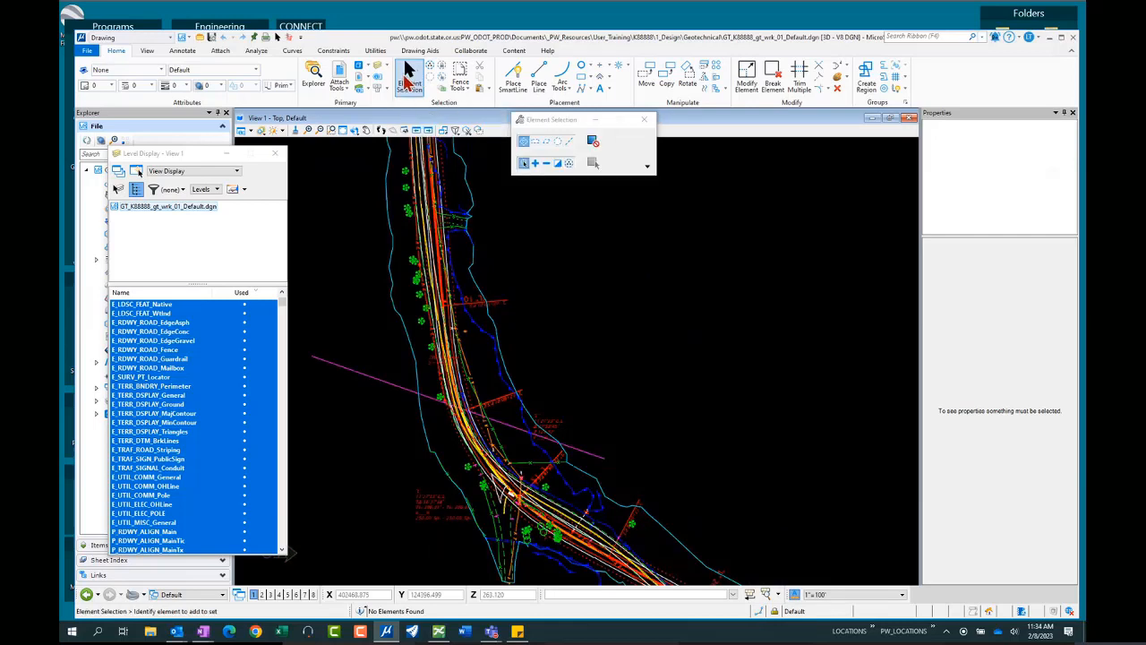
click(466, 186)
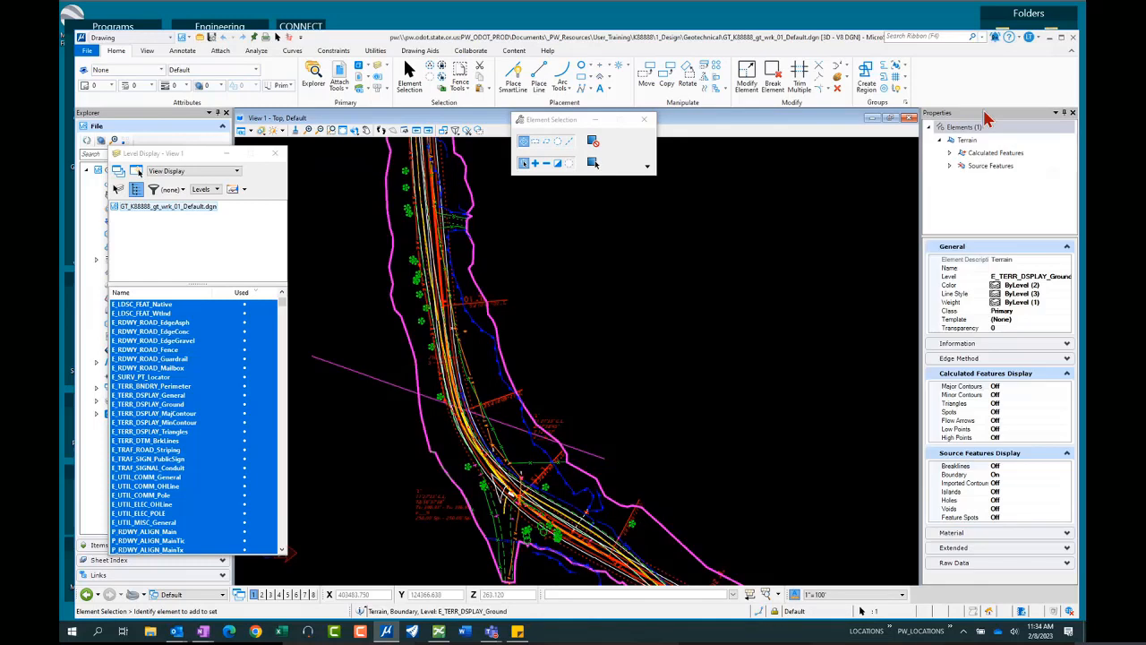
Undock the Properties panel over the drawing, enlarge it, and show the properties of the selected Terrain.
drag(984, 113, 787, 127)
drag(787, 128, 760, 123)
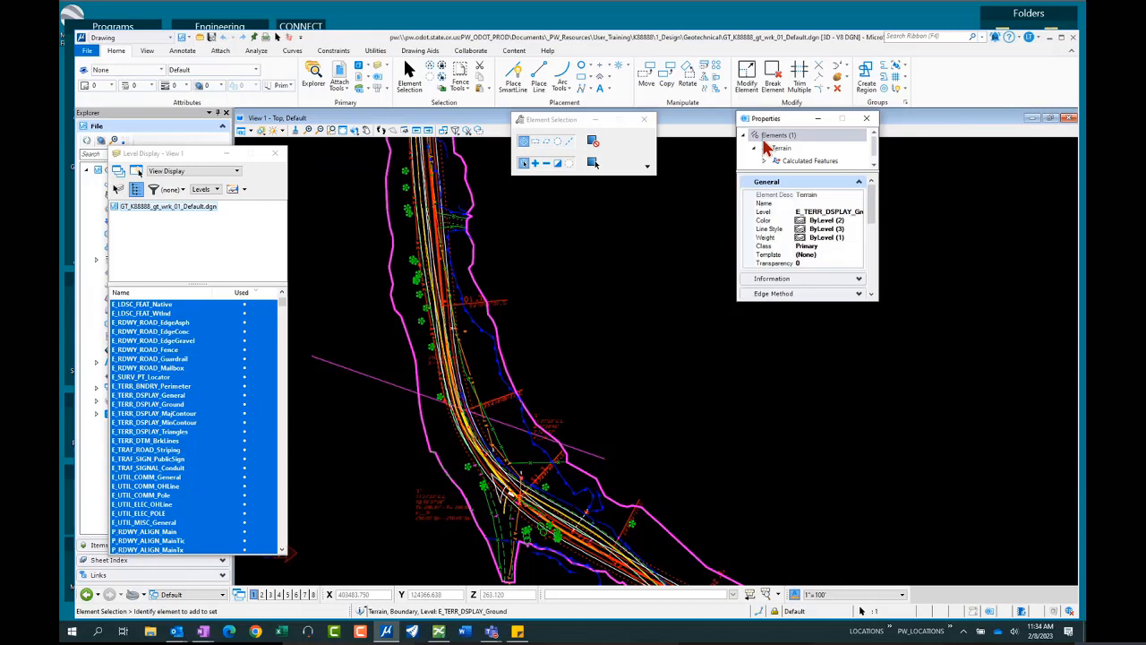
drag(791, 301, 789, 570)
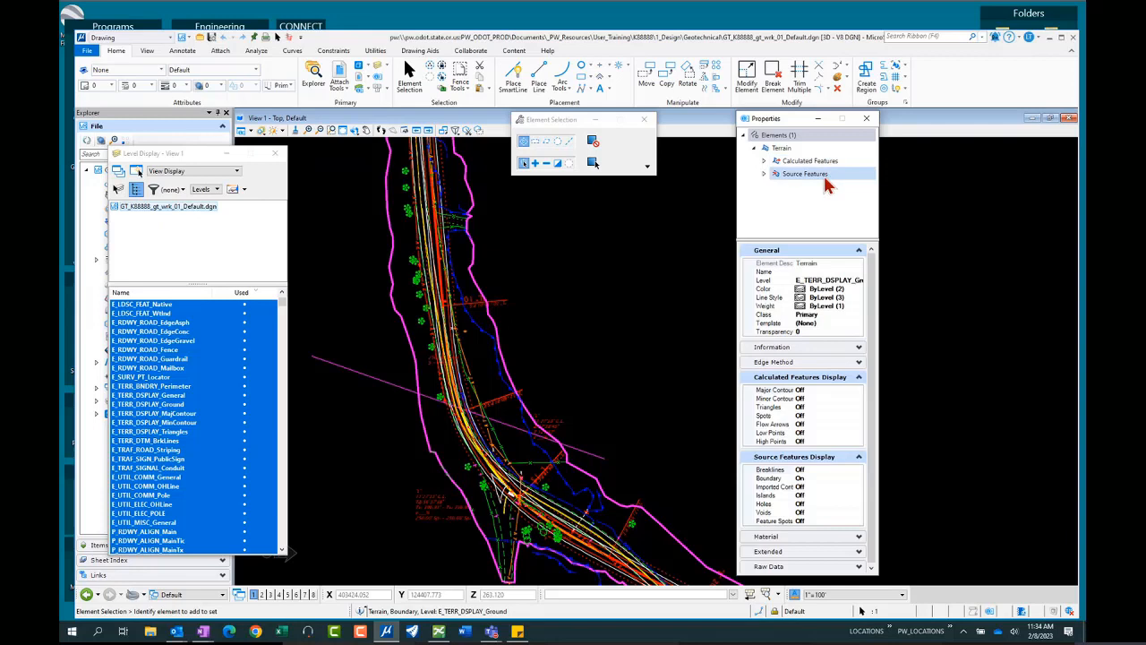
click(782, 151)
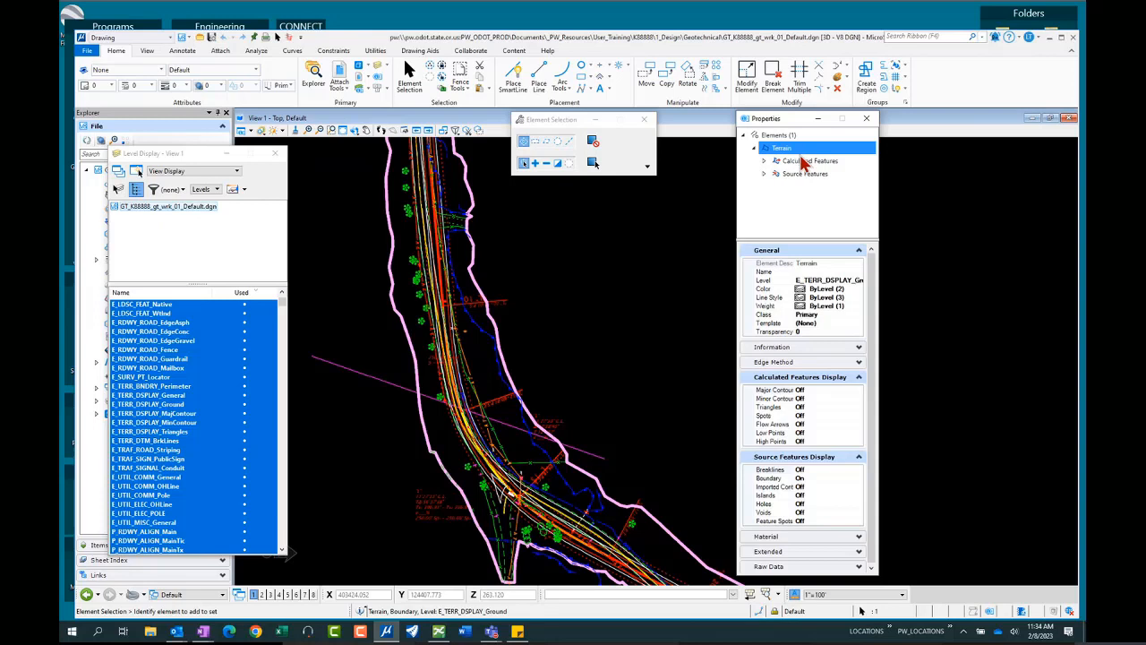
click(859, 251)
click(868, 251)
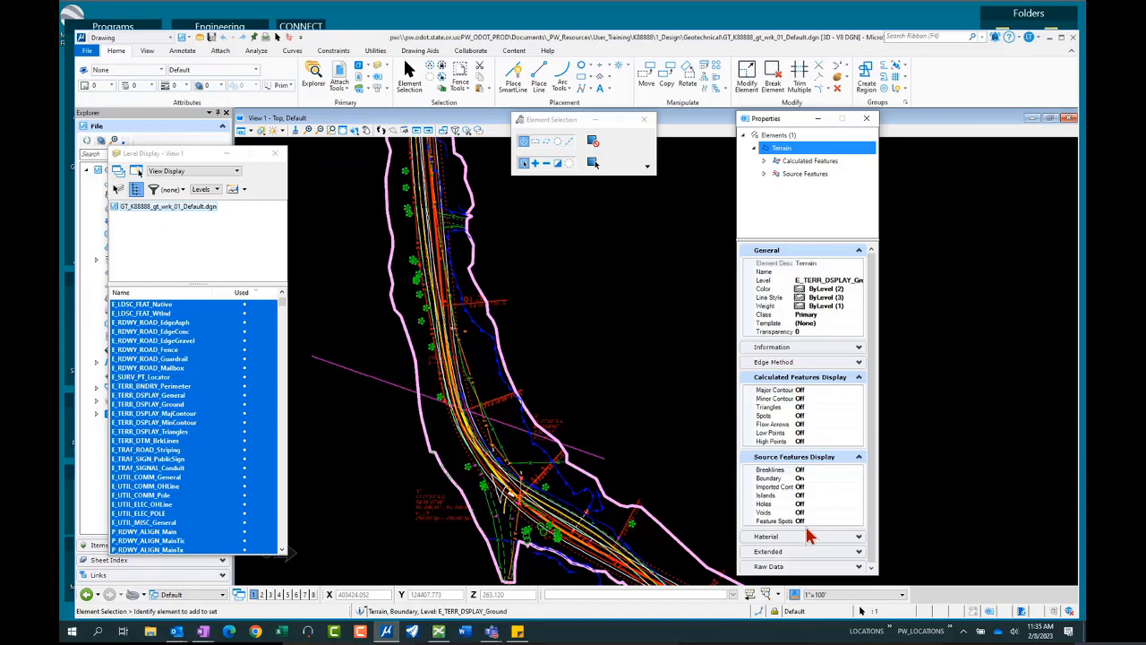
Set the terrain's Breaklines source feature display to On and inspect the breaklines along the road.
click(815, 469)
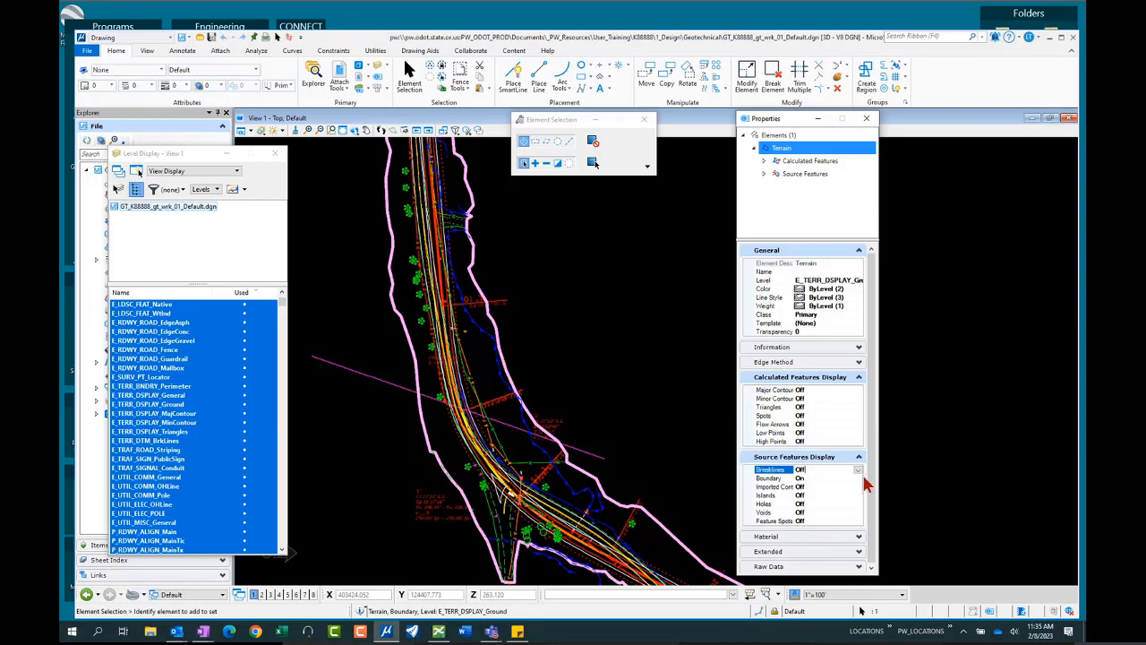
click(858, 471)
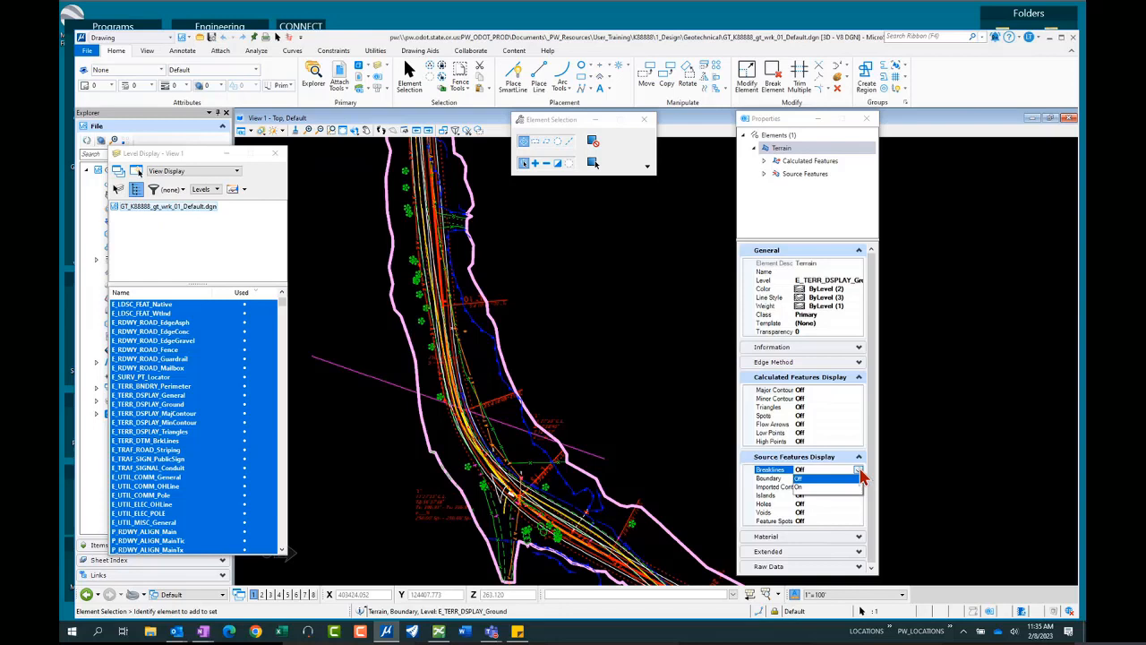
click(804, 488)
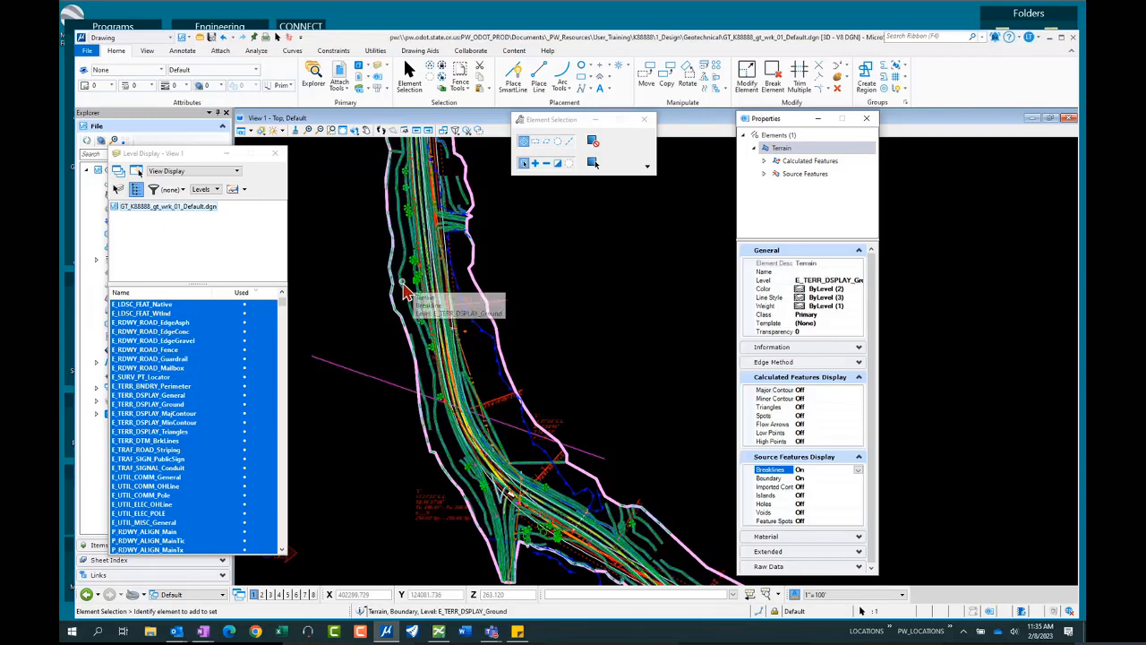
scroll(403, 291, up, 4)
scroll(403, 291, up, 1)
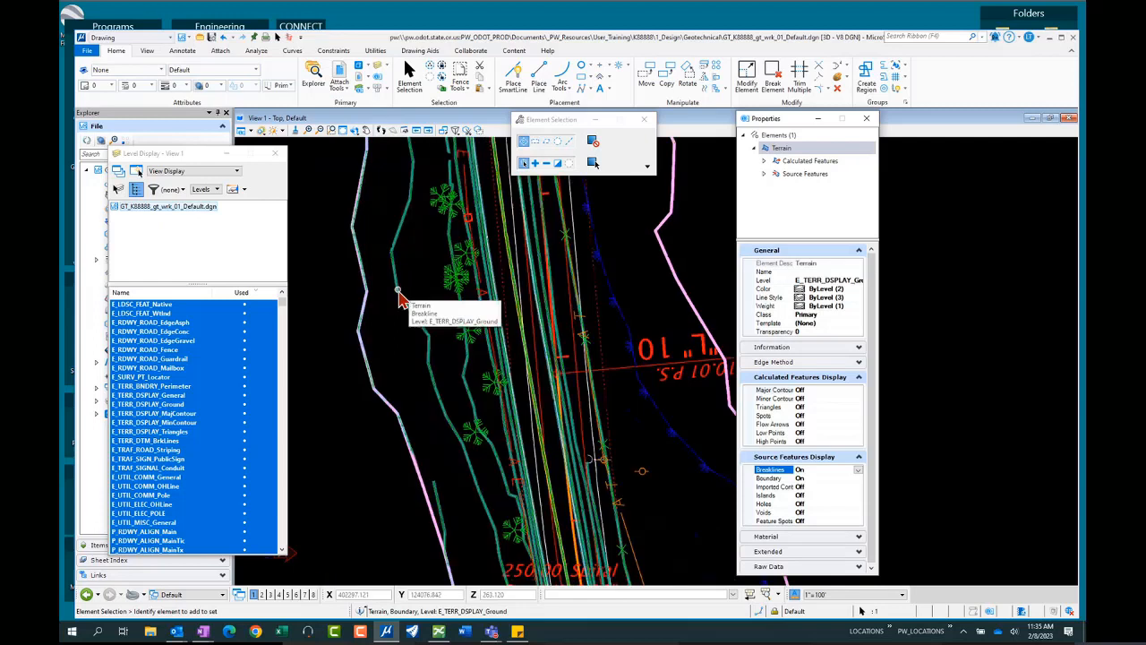
scroll(401, 300, down, 3)
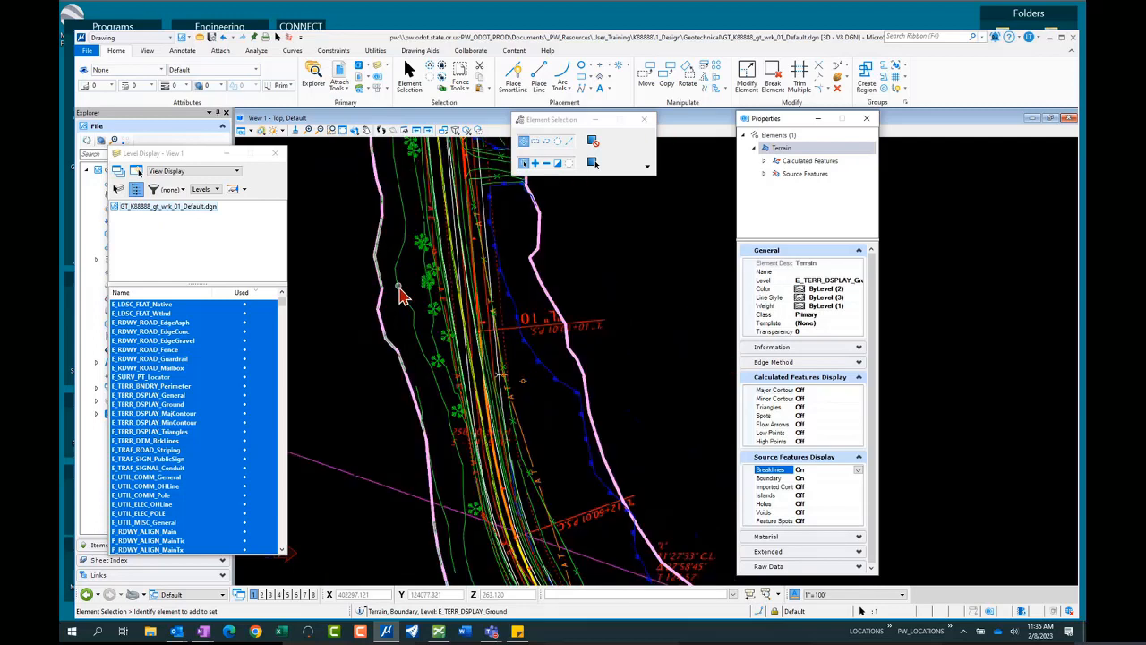
scroll(403, 300, down, 3)
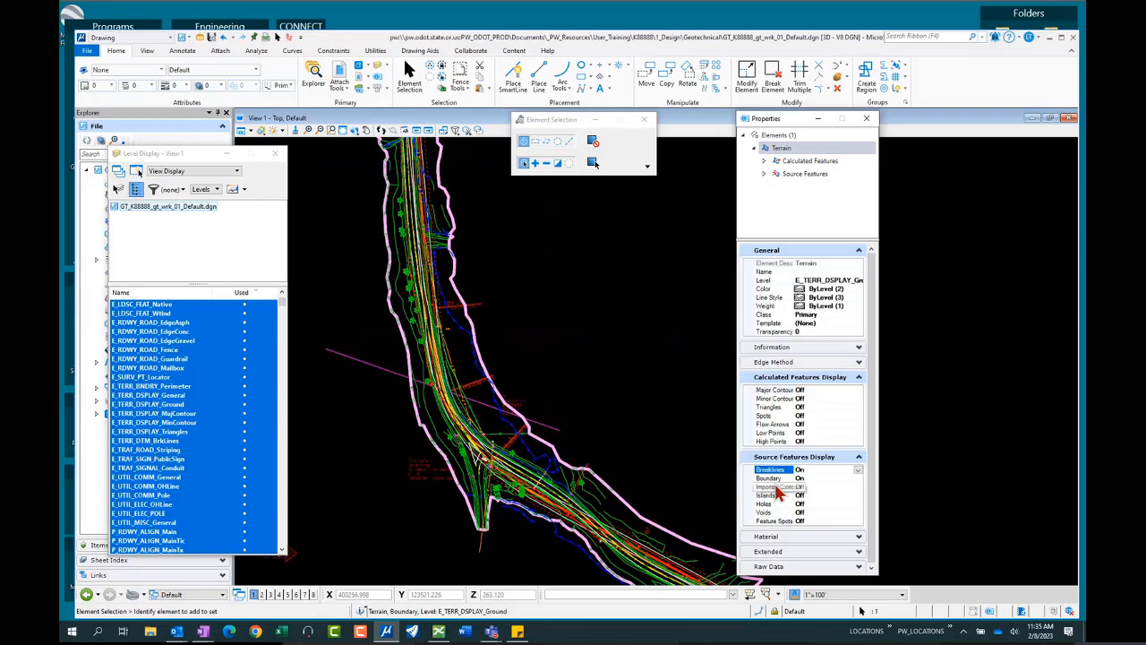
Set the terrain's Breaklines source feature display to Off and its Major Contours calculated feature display to On.
click(858, 471)
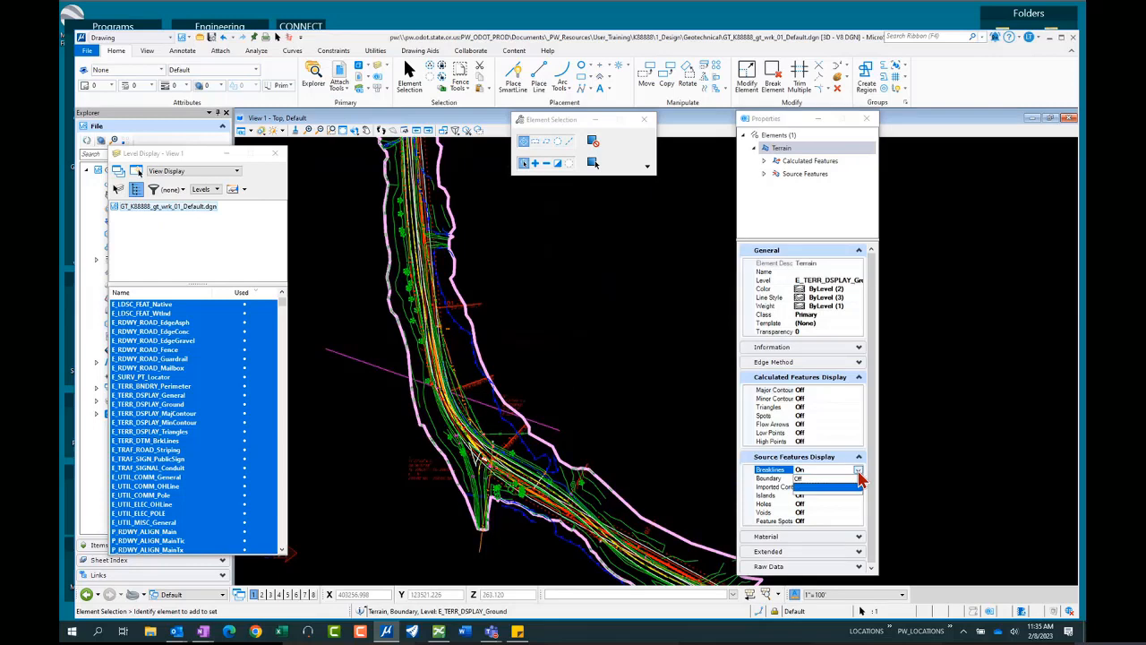
click(802, 484)
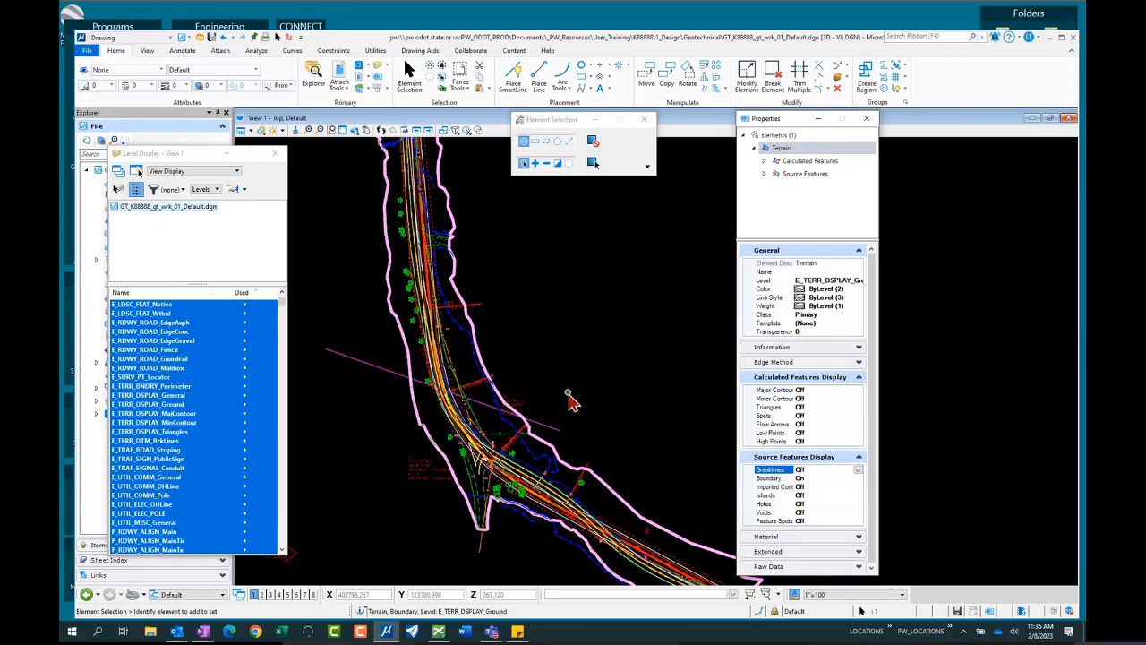
click(857, 391)
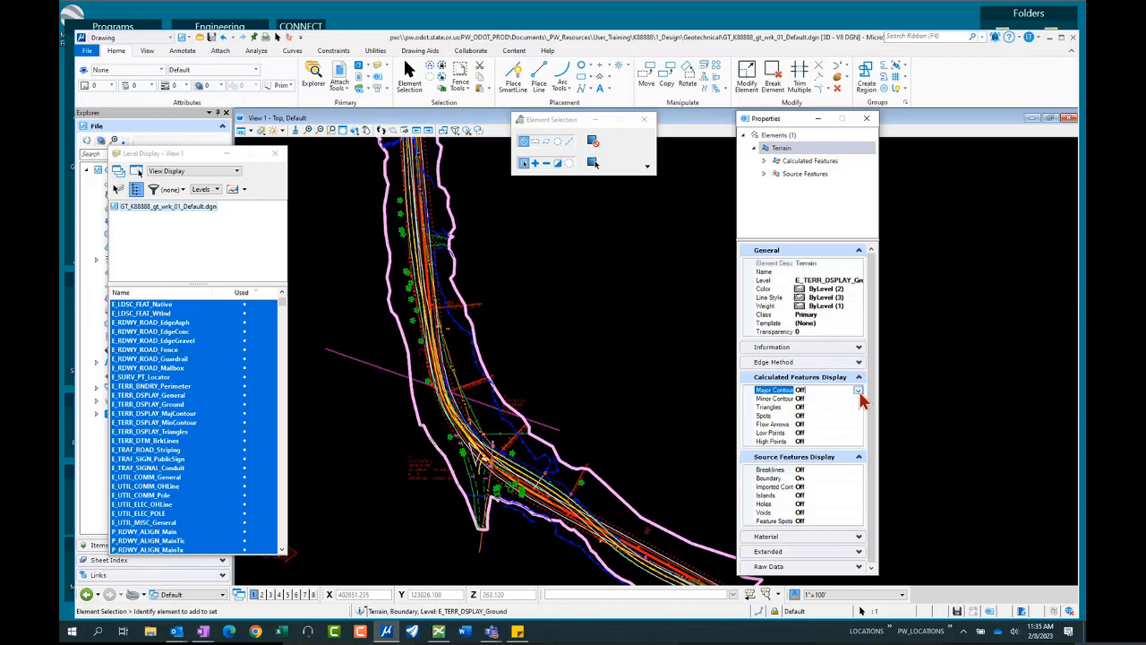
click(858, 391)
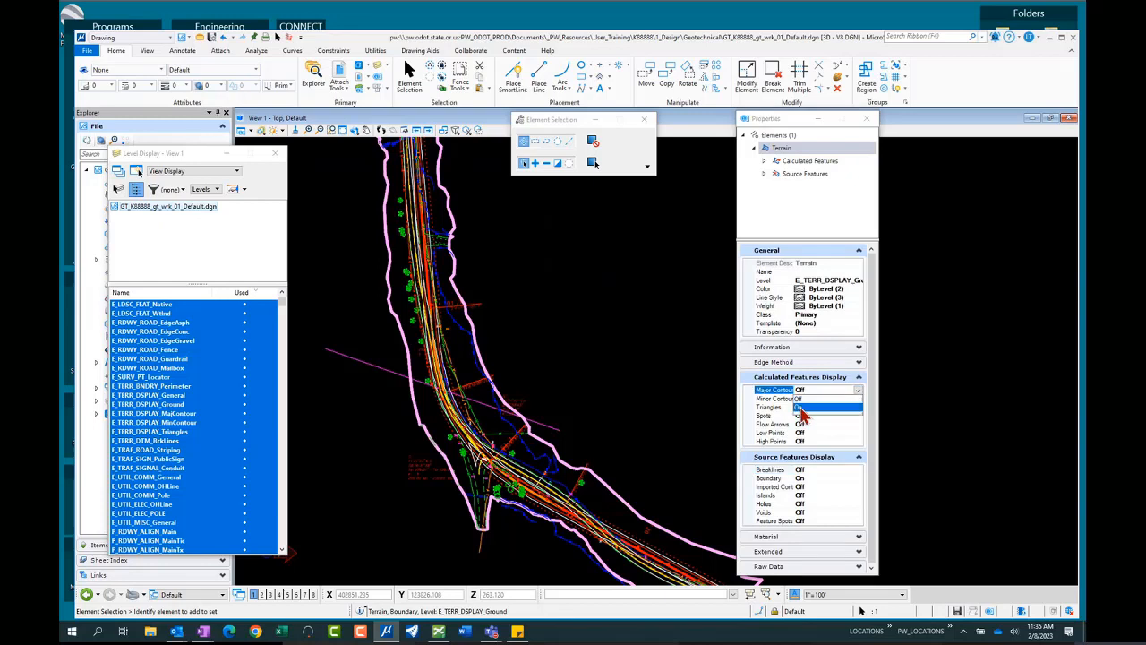
click(802, 408)
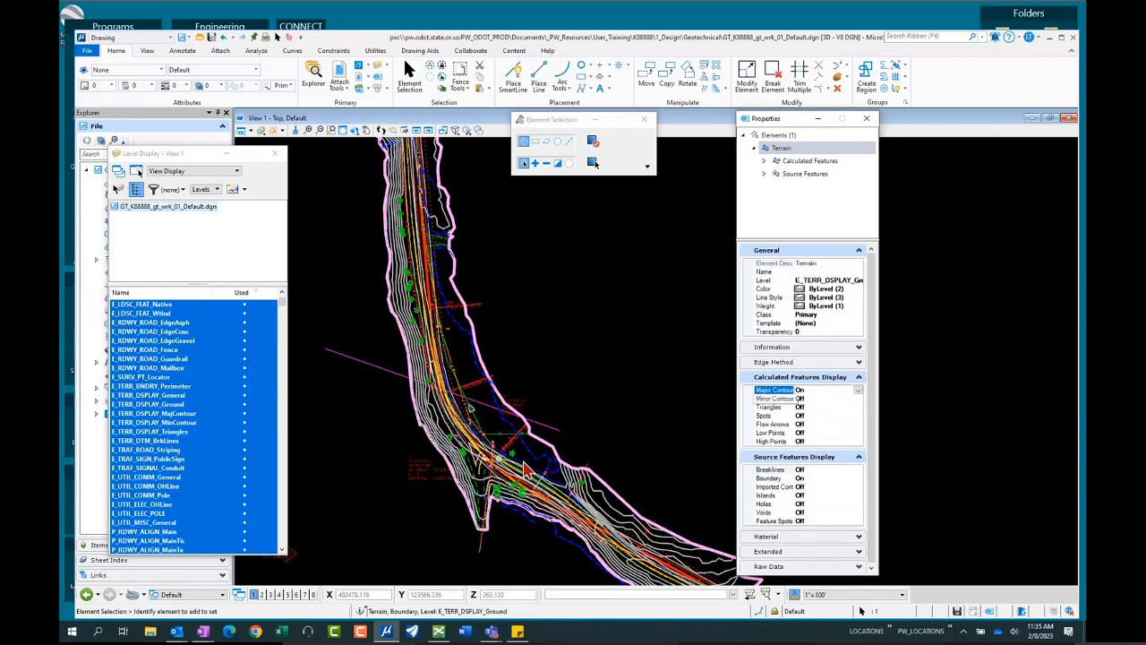
mouse_move(460, 481)
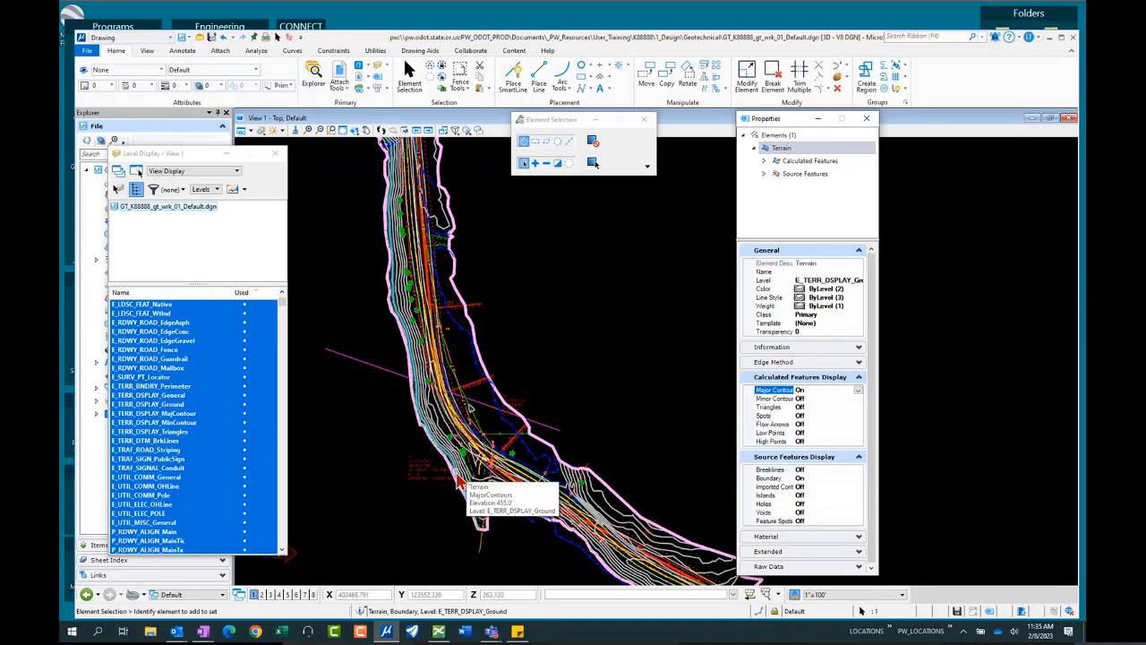
Set the terrain's Minor Contours calculated feature display to On.
click(858, 400)
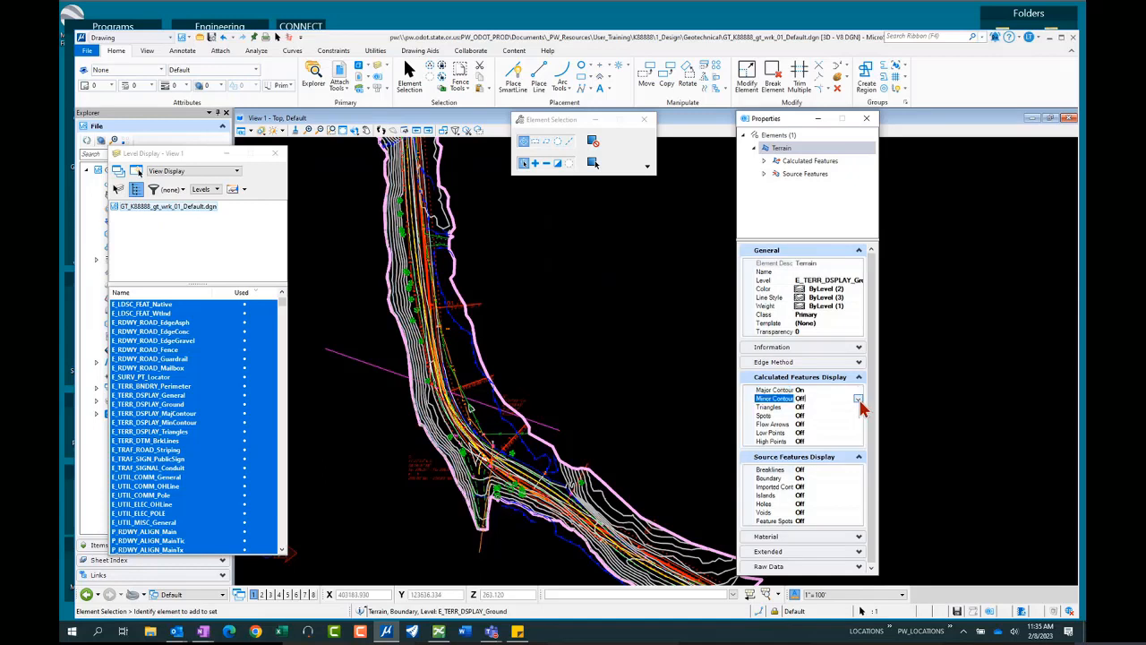
click(858, 401)
click(806, 416)
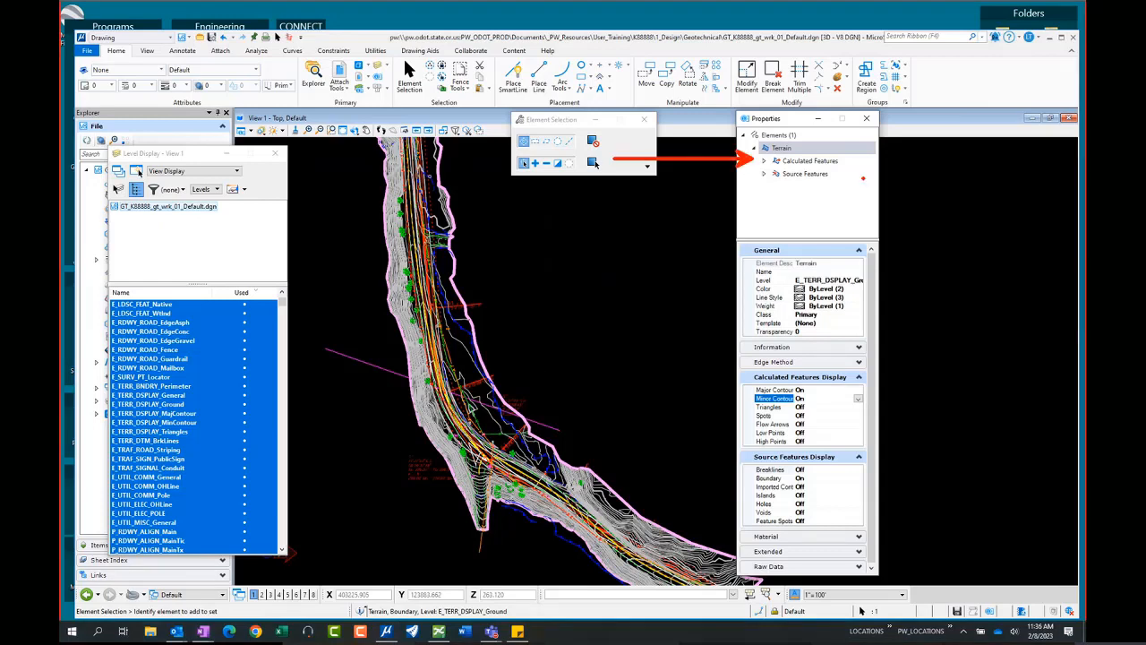
Show the Contours settings under the terrain's Calculated Features, enlarging the feature tree and widening the property name column.
click(799, 167)
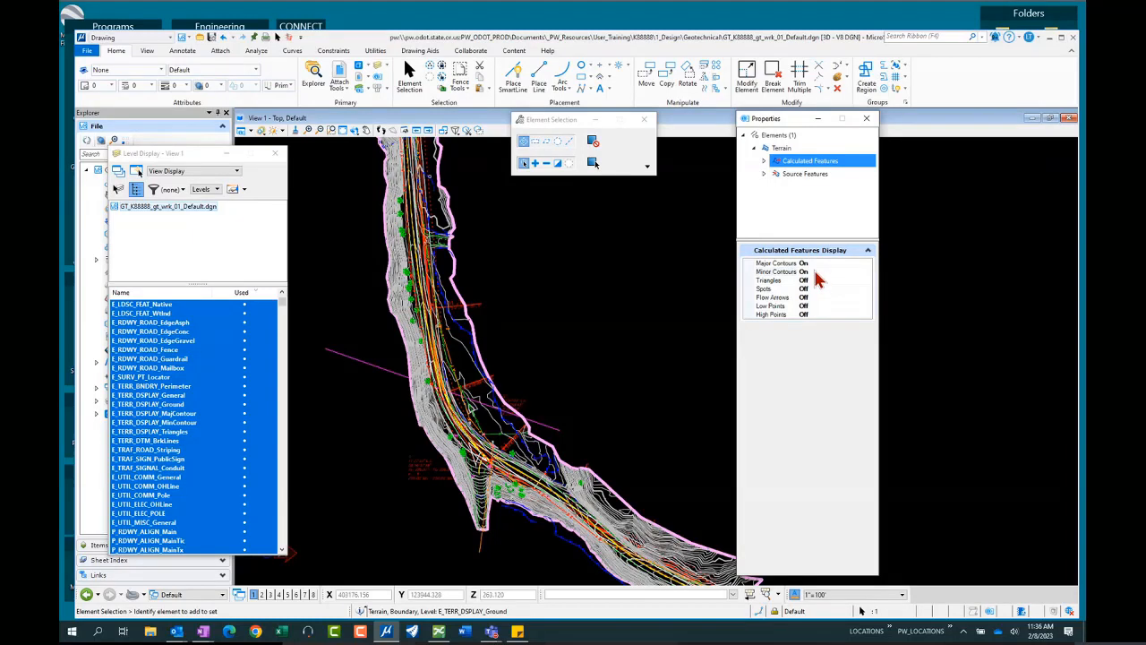
click(765, 162)
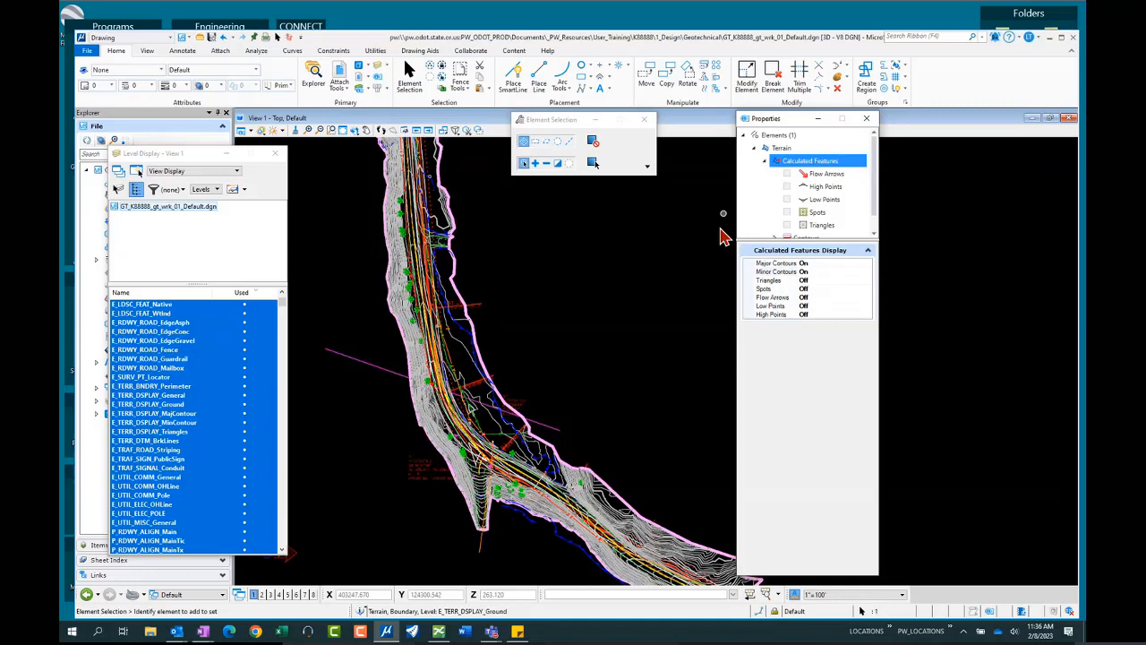
drag(772, 238, 775, 306)
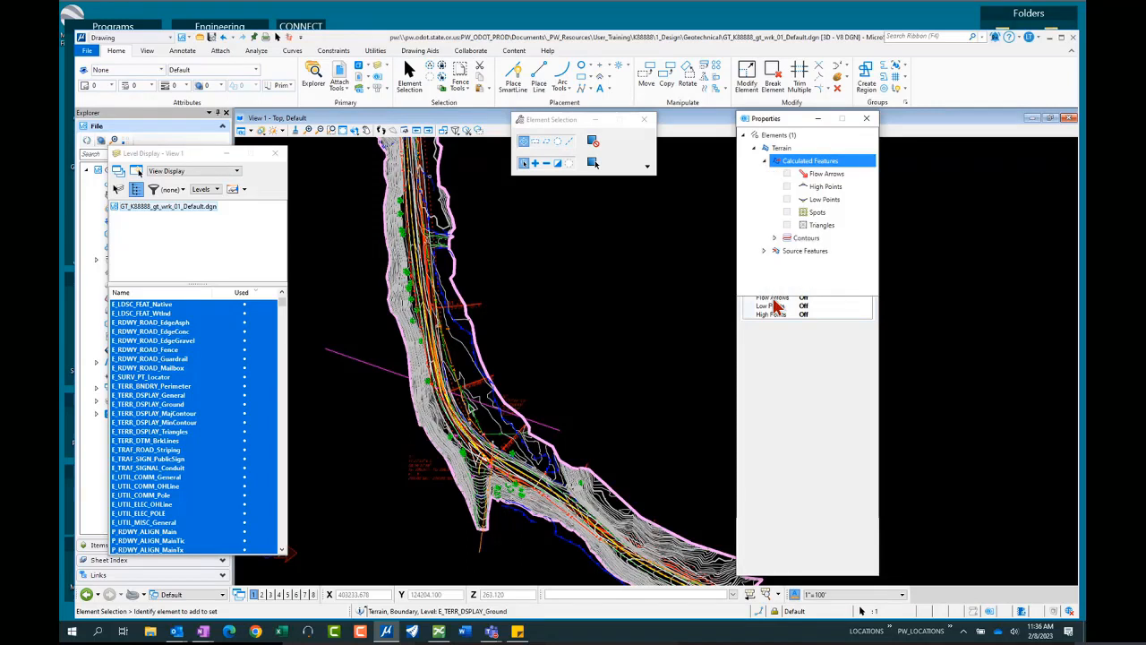
click(811, 238)
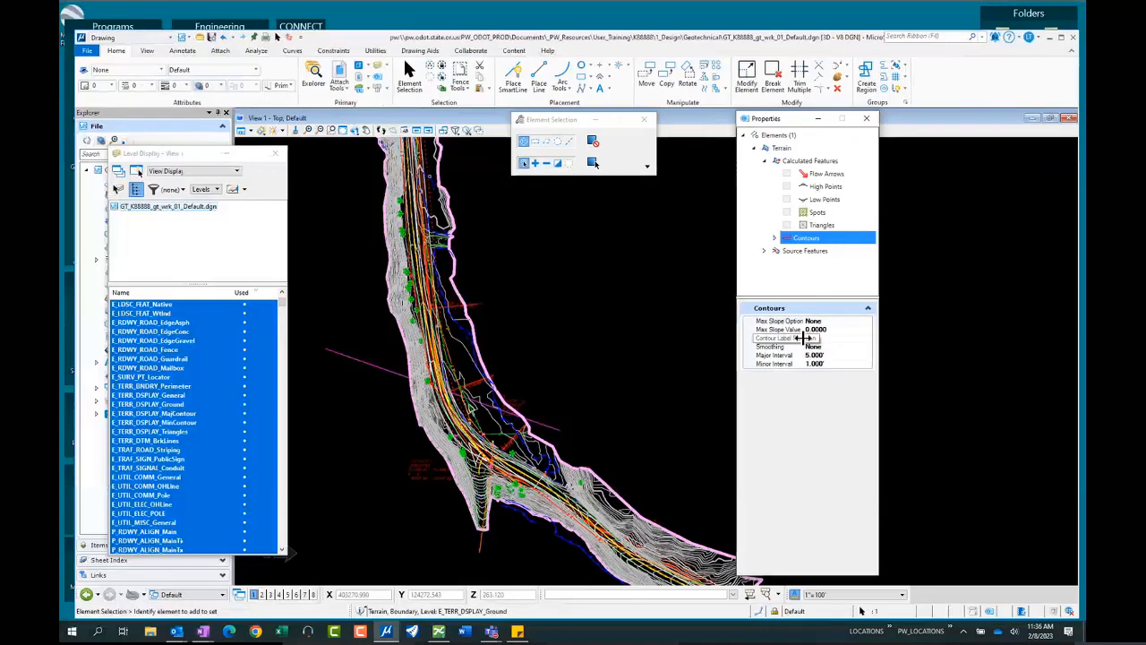
drag(803, 339, 828, 344)
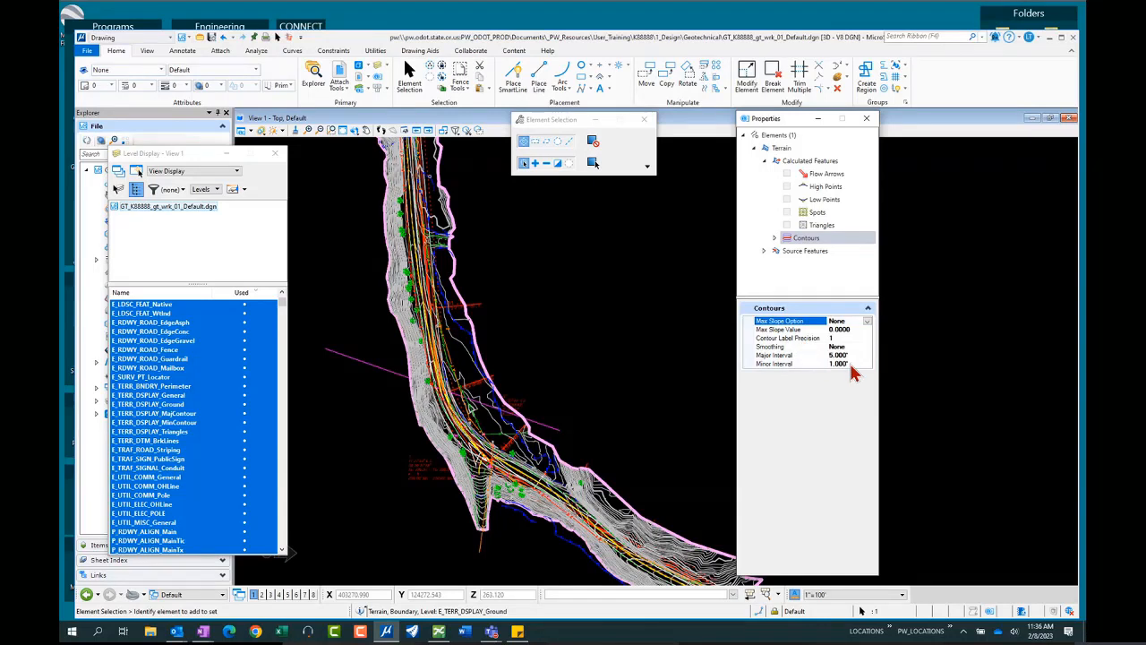
Set the terrain contours' Major Interval to 10 feet.
click(848, 354)
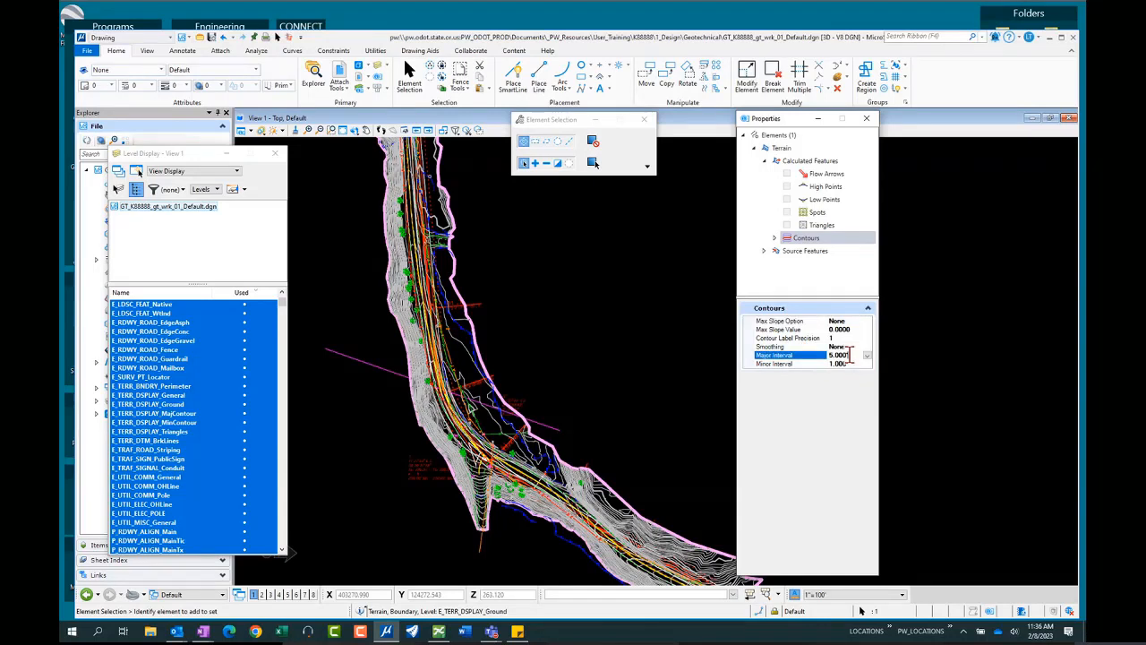
drag(850, 355, 826, 350)
click(828, 355)
drag(831, 355, 834, 355)
text(10)
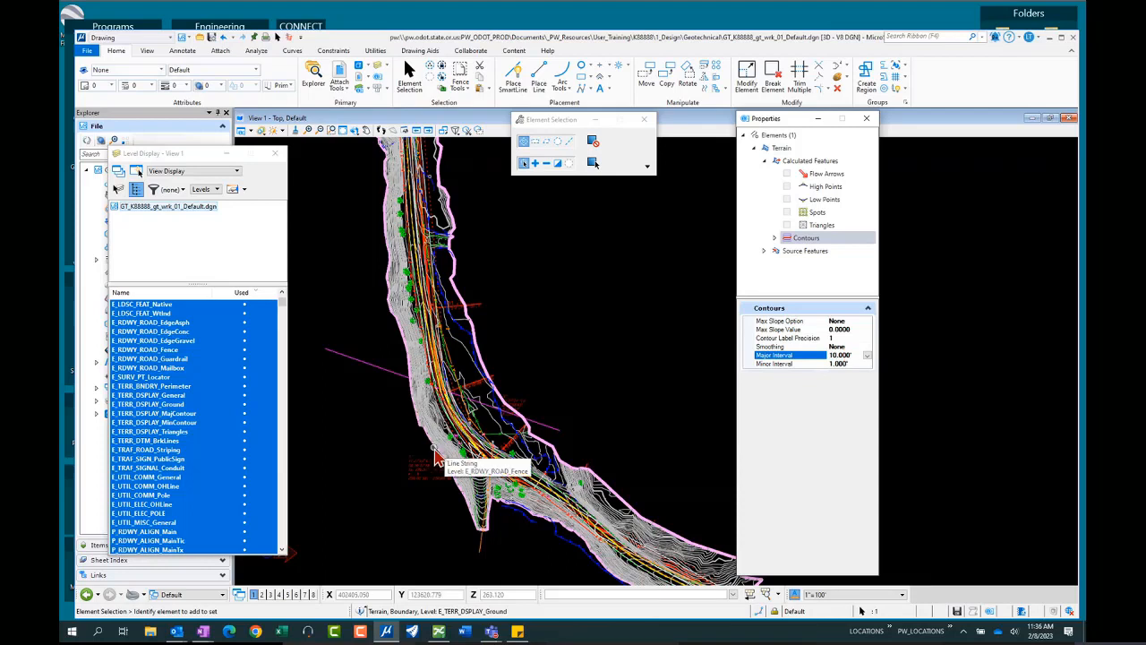
Set the terrain contours' Minor Interval to 5 feet and inspect the contours around the road junction.
click(841, 363)
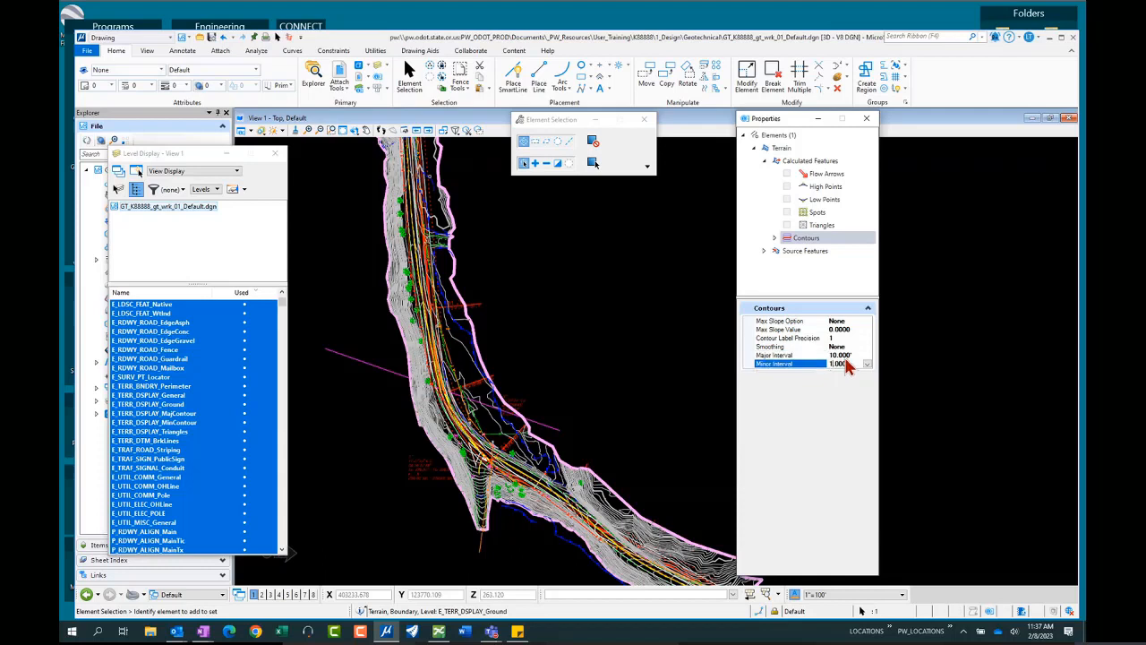
key(BackSpace)
text(5)
key(Return)
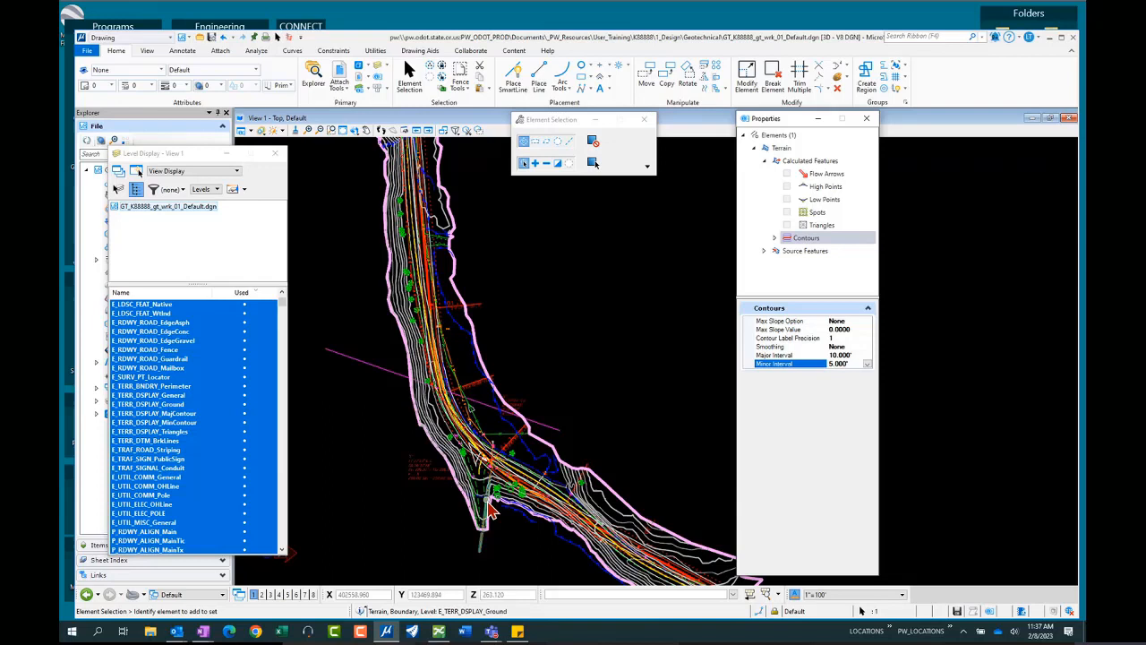
scroll(491, 509, up, 2)
scroll(490, 509, up, 1)
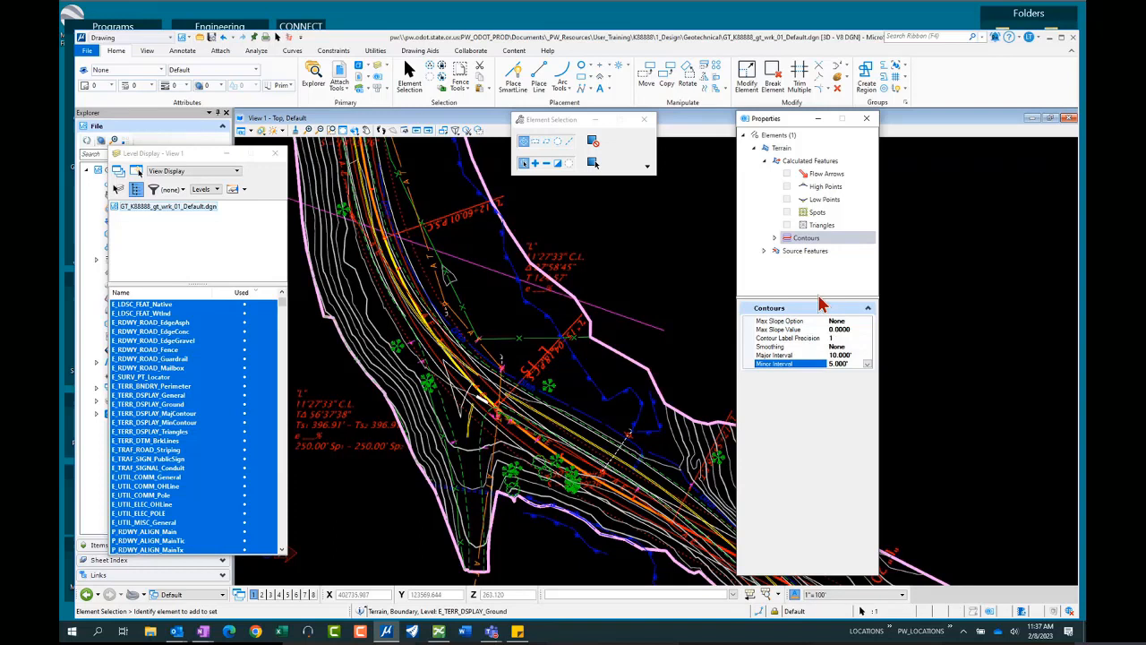
Show the properties of the terrain's Major Contours and expand their Contour Labels settings.
click(773, 240)
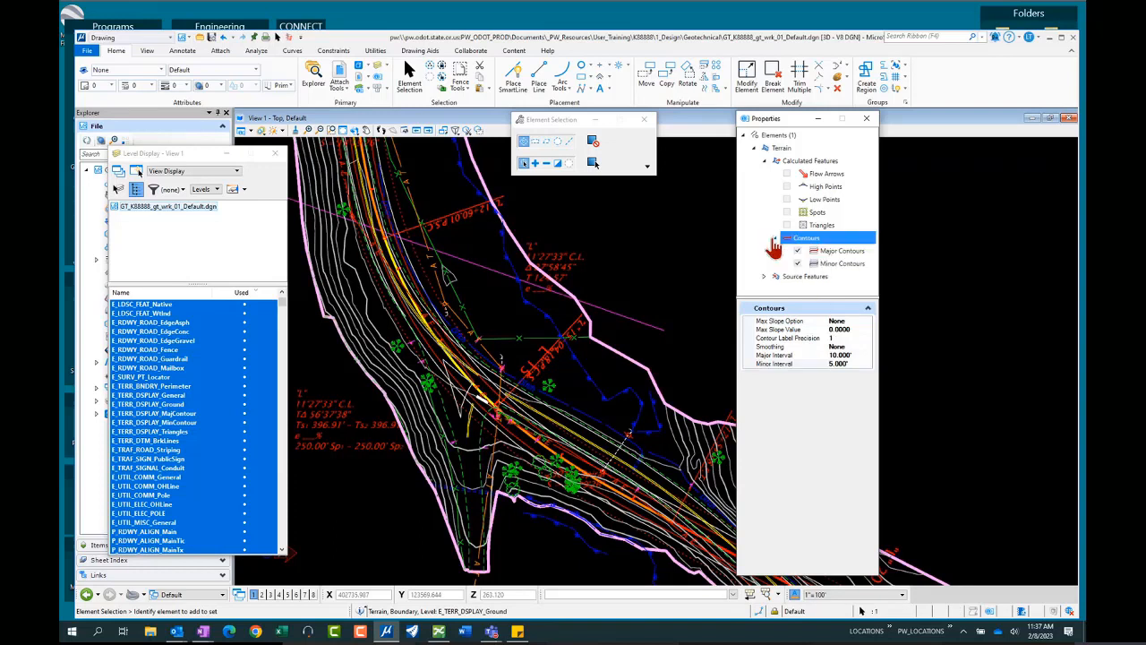
click(803, 163)
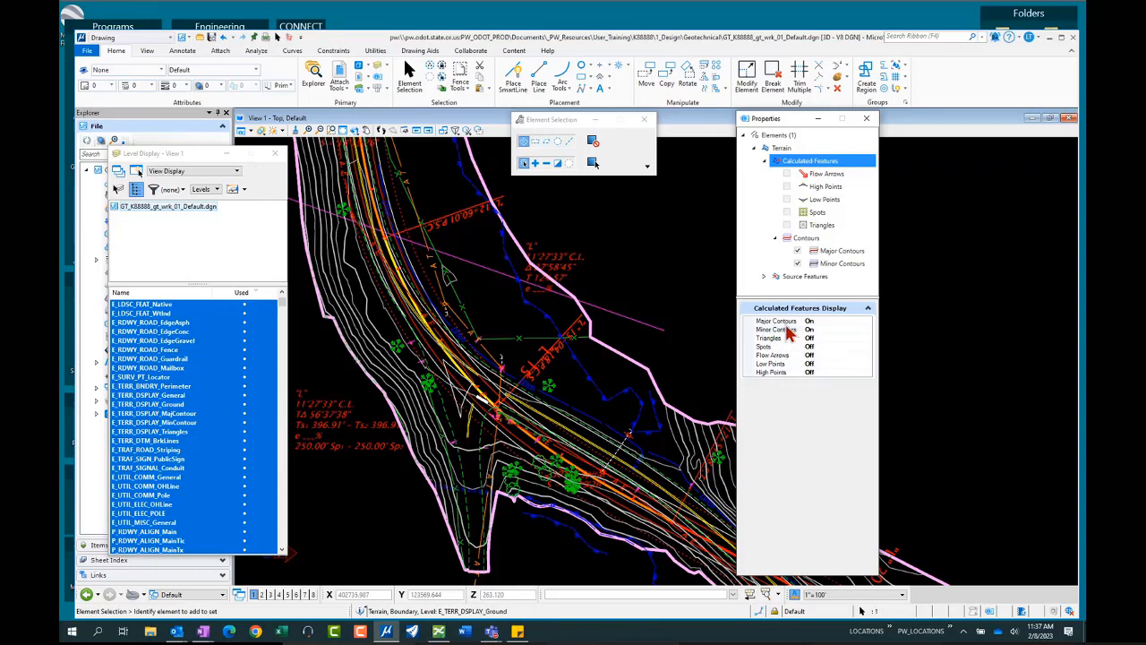
click(782, 148)
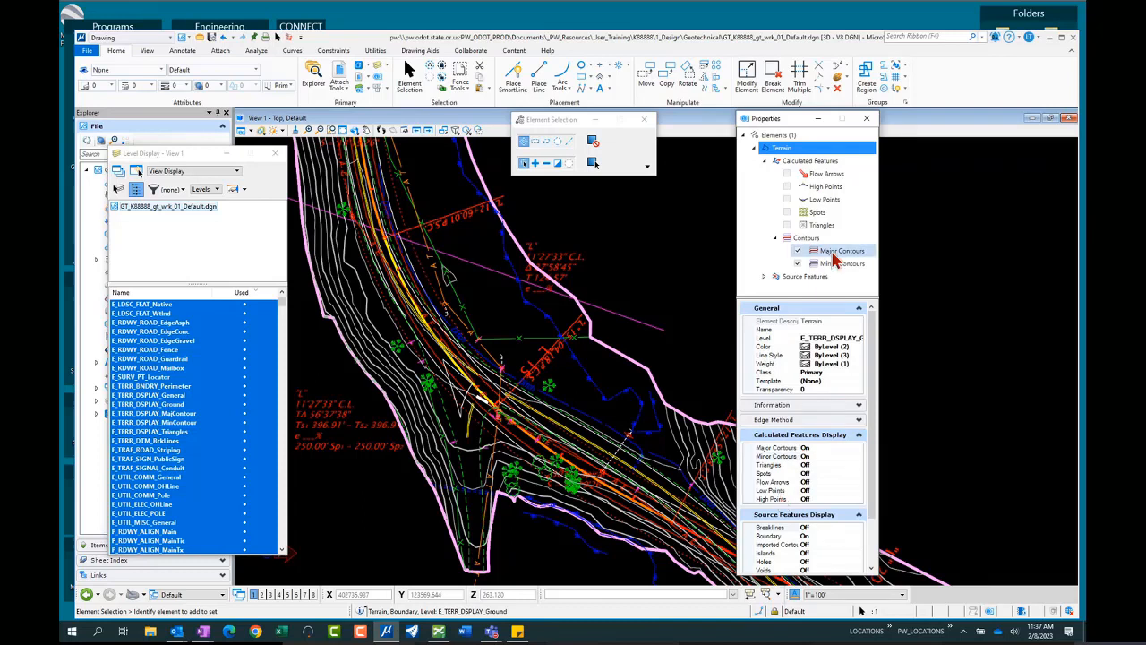
click(832, 253)
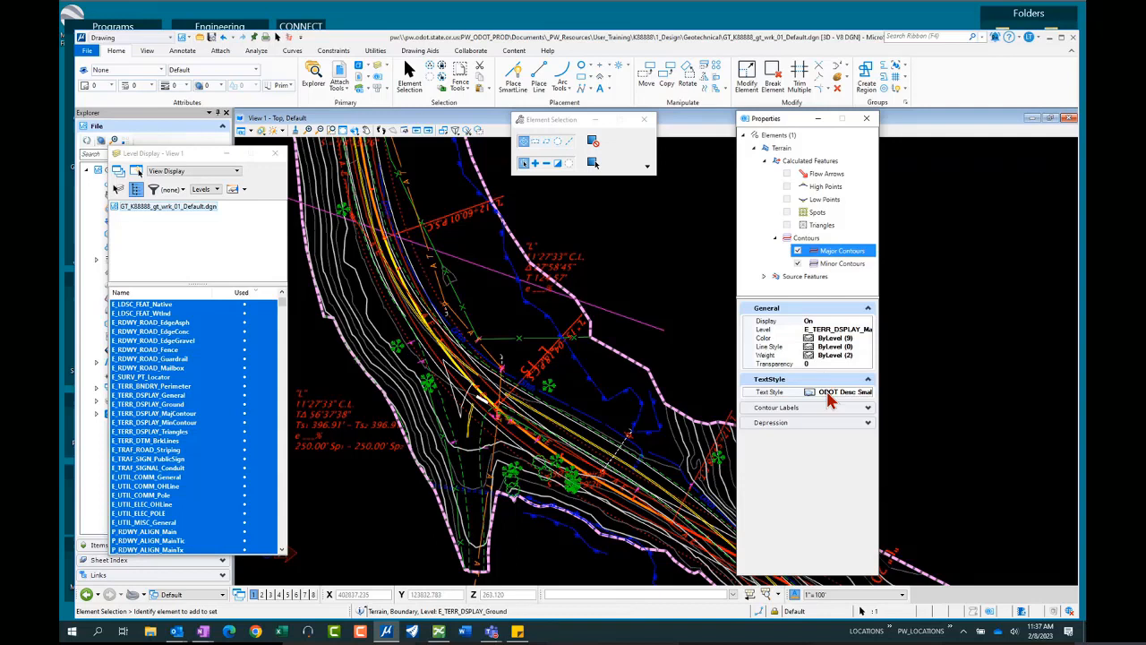
click(868, 408)
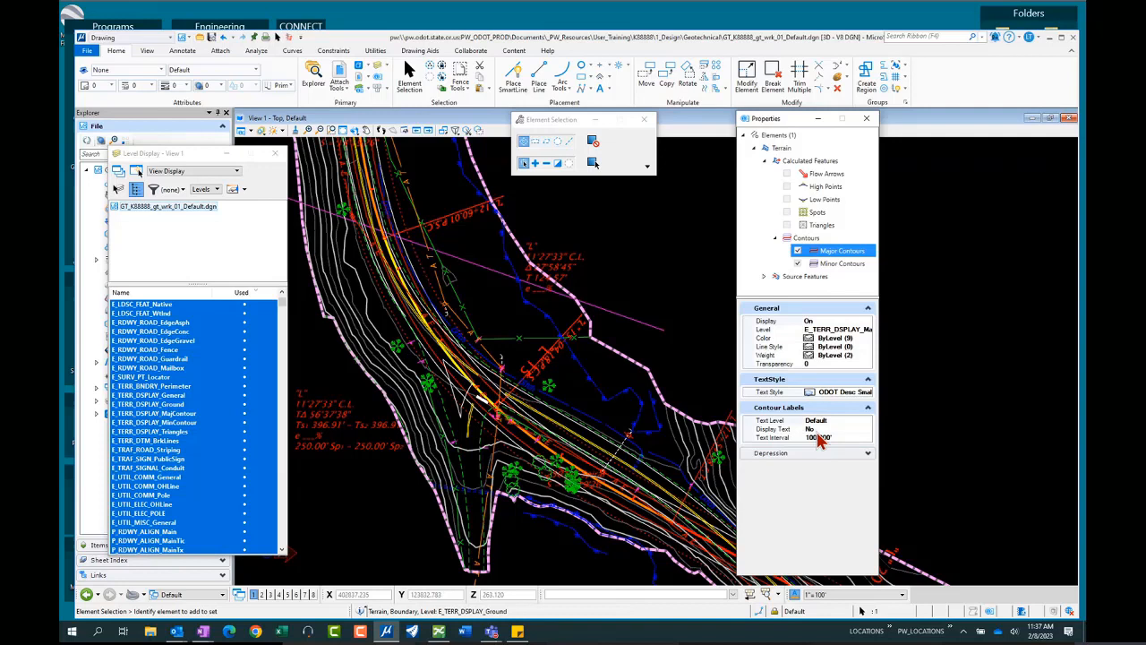
Set the Text Style of the Major Contours to ODOT Contours.
click(862, 395)
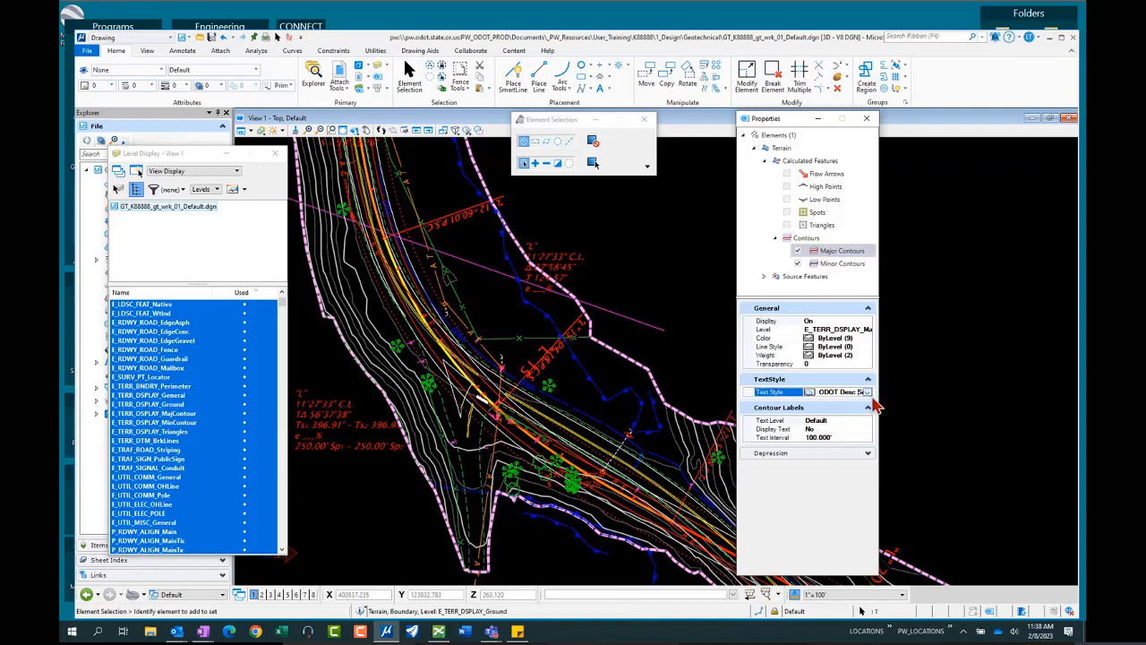
click(867, 393)
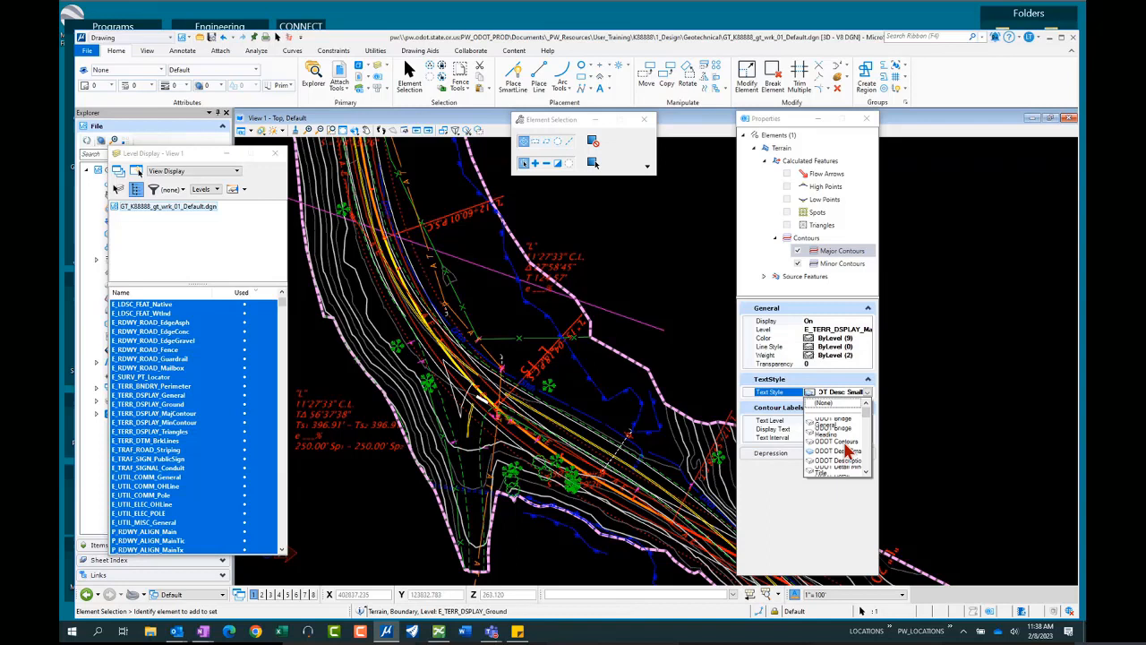
click(841, 442)
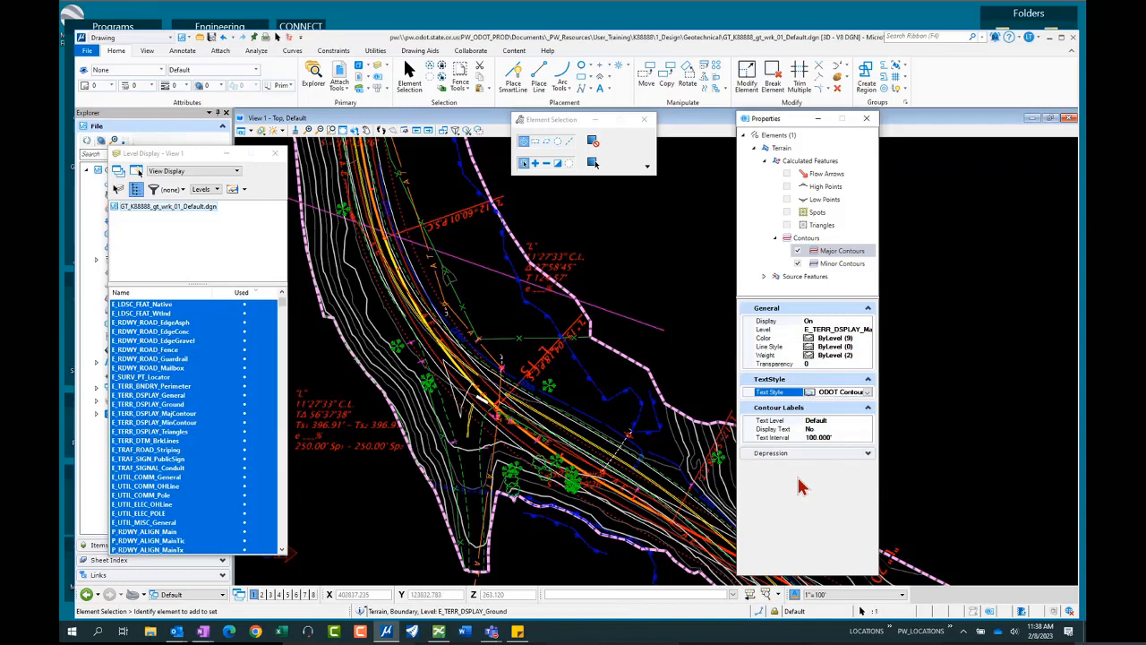
Set Display Text to Yes for the major contour labels and inspect the labels on the slope beside the road.
click(826, 430)
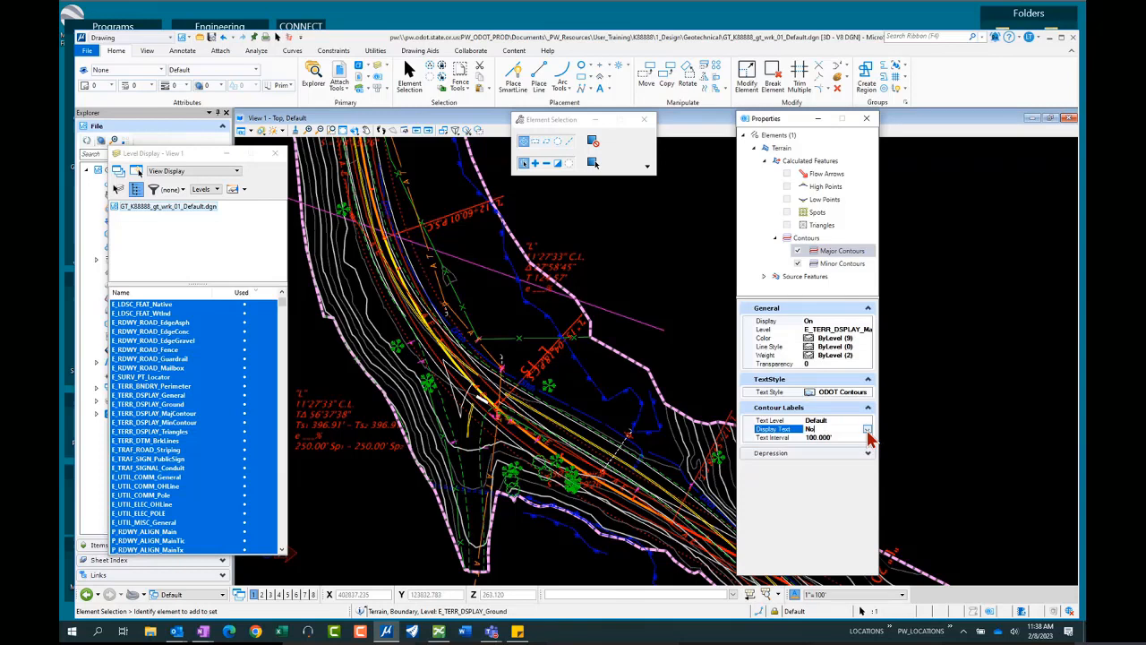
click(867, 430)
click(811, 446)
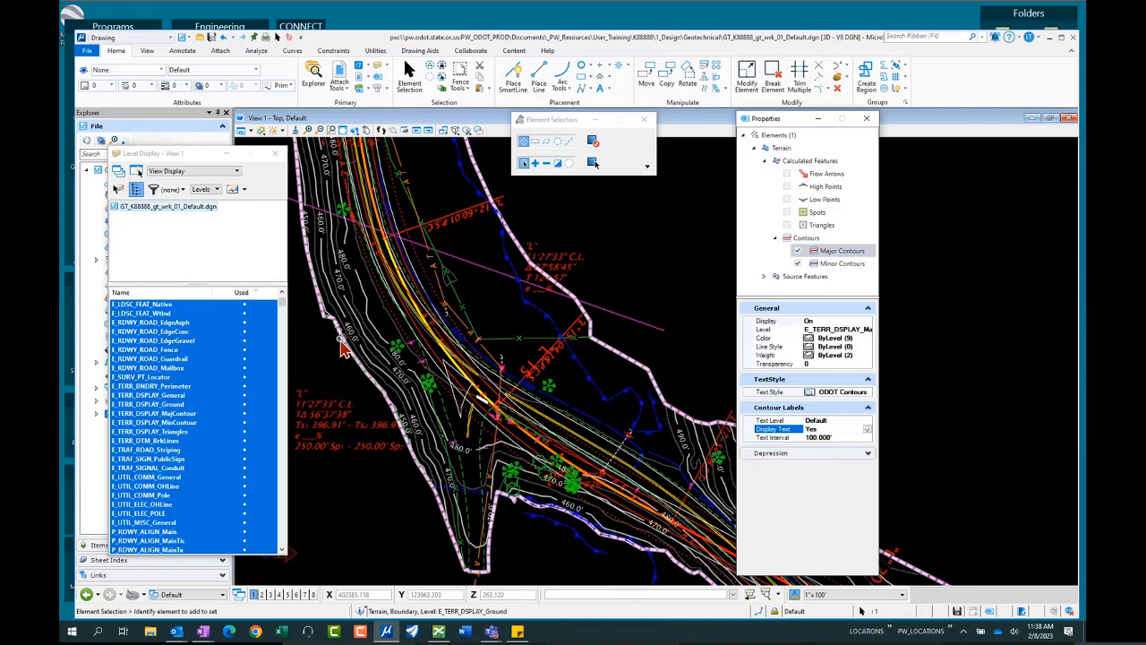
scroll(492, 405, up, 2)
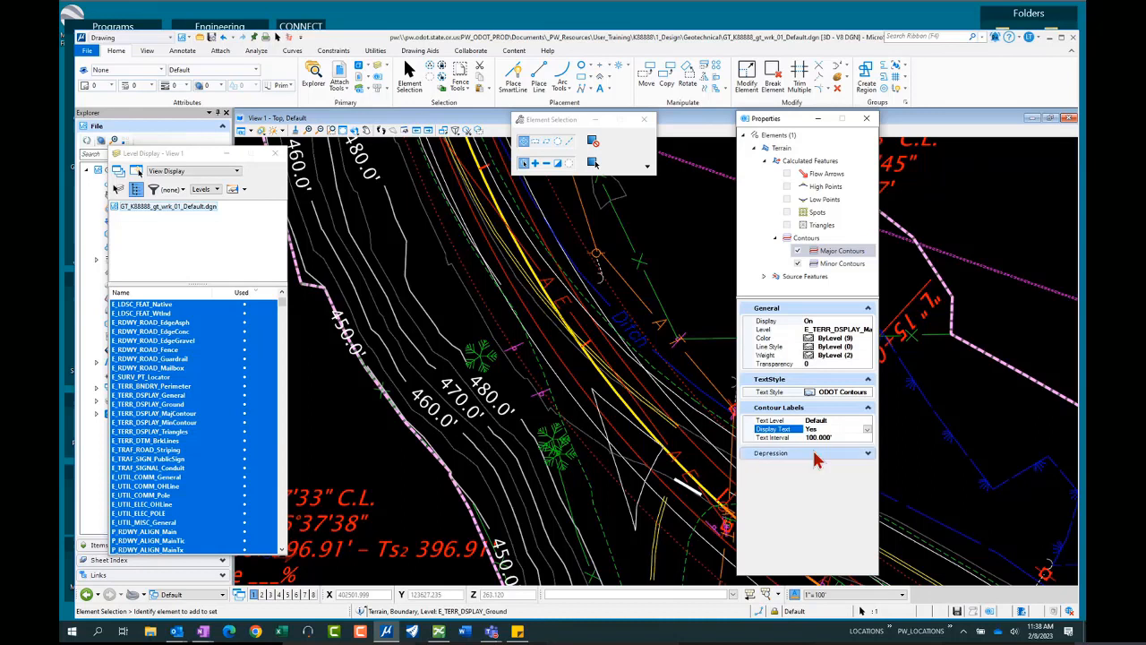
click(355, 132)
mouse_move(484, 414)
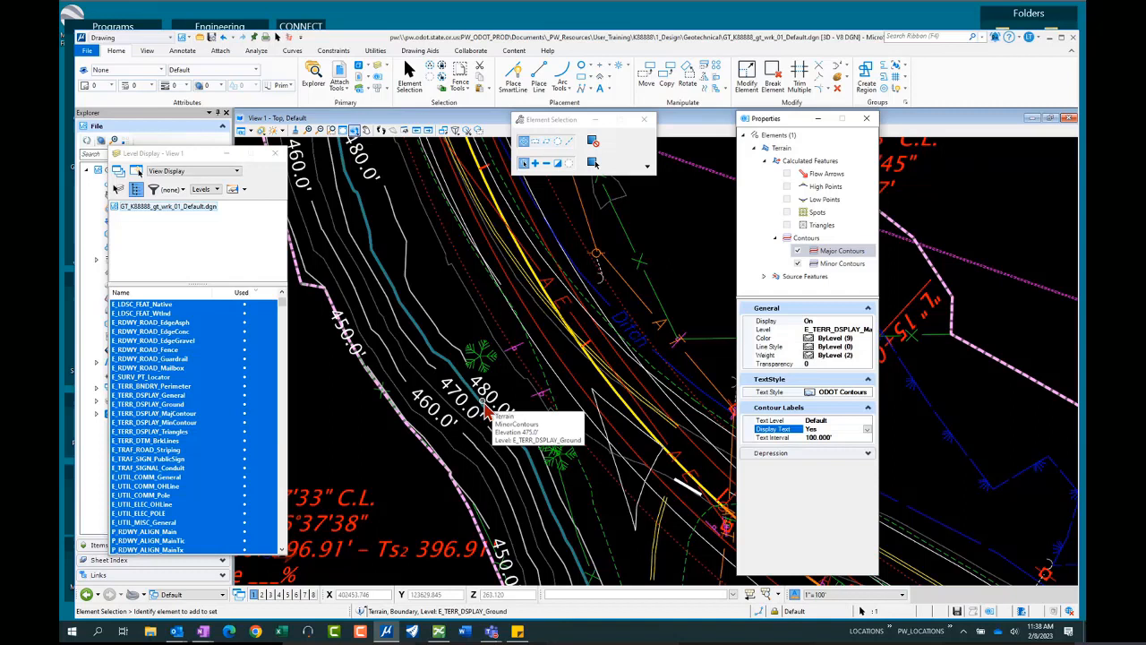
scroll(428, 362, down, 1)
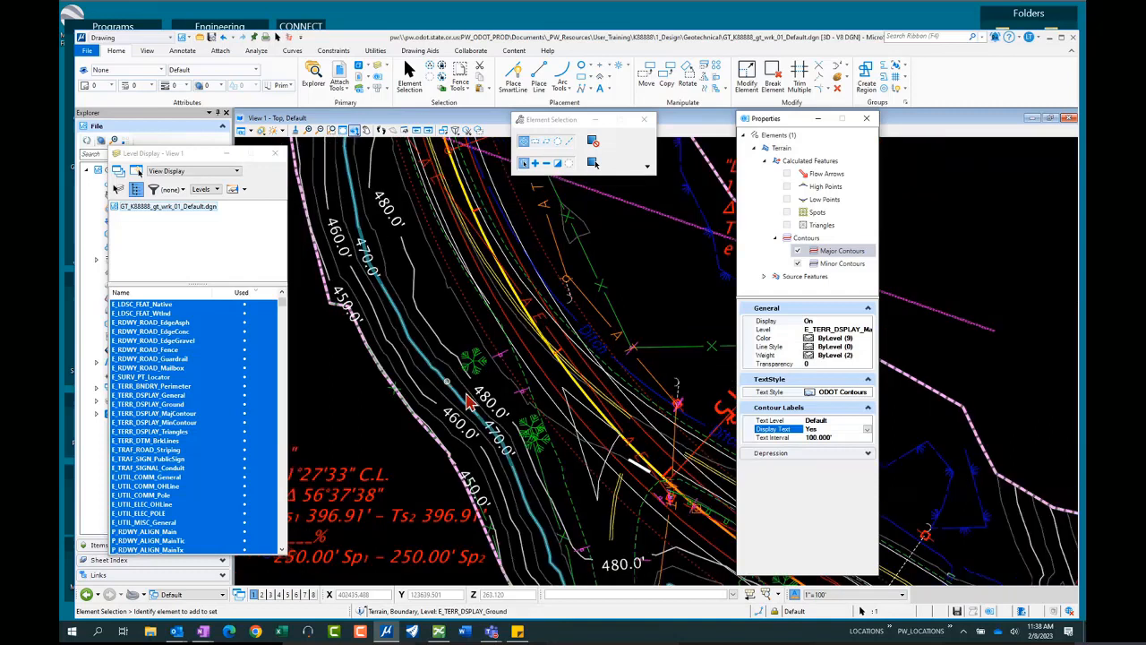
scroll(470, 403, down, 1)
Set the Text Interval of the major contour labels to 200 feet and check the label spacing along the terrain.
click(819, 438)
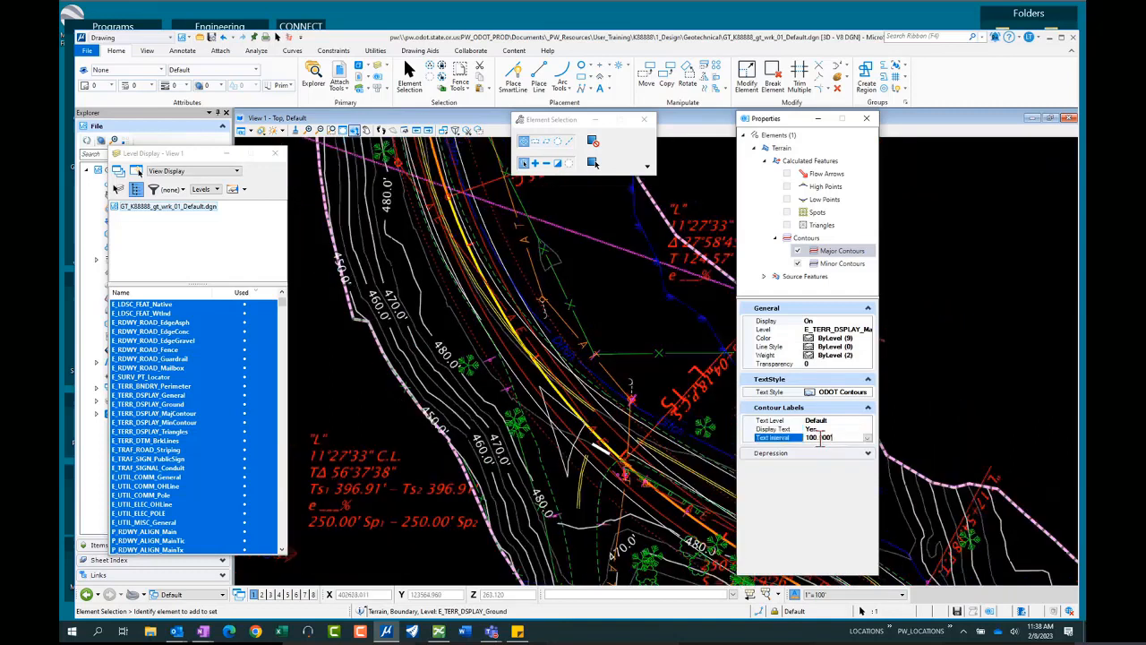
double_click(810, 438)
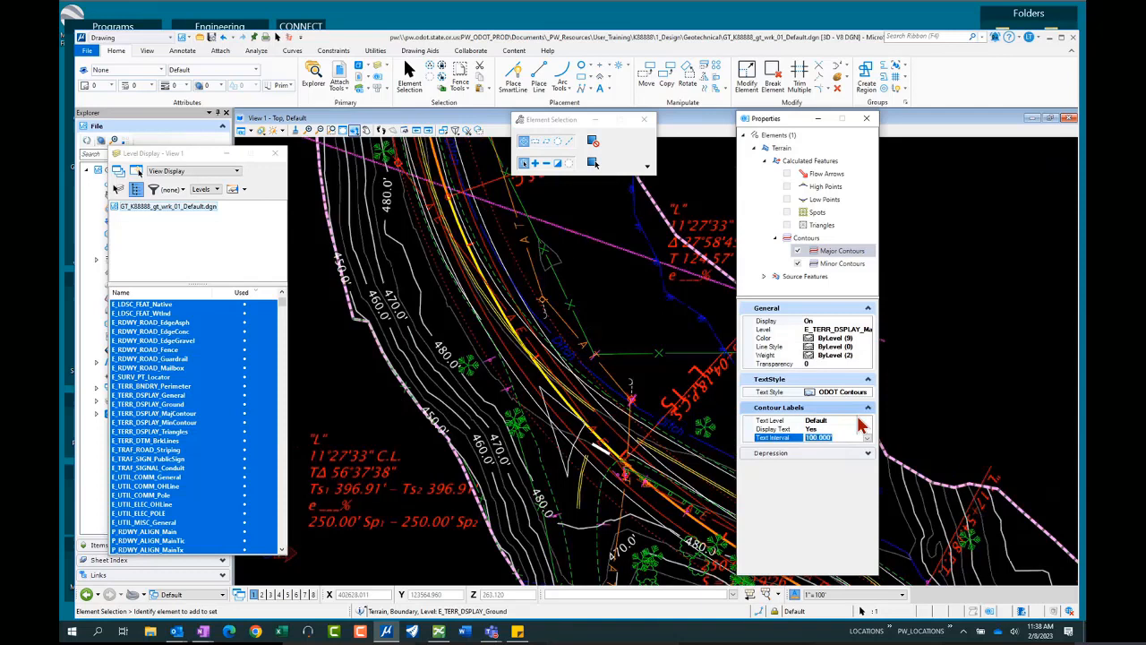
text(200)
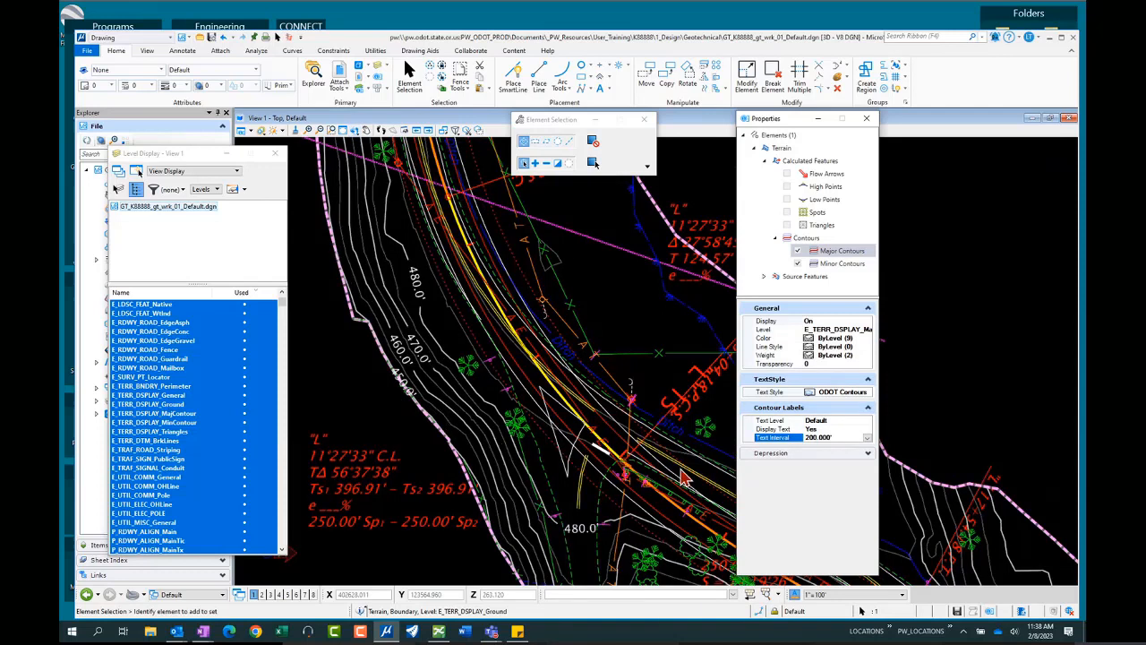
scroll(443, 365, down, 1)
scroll(443, 365, down, 1)
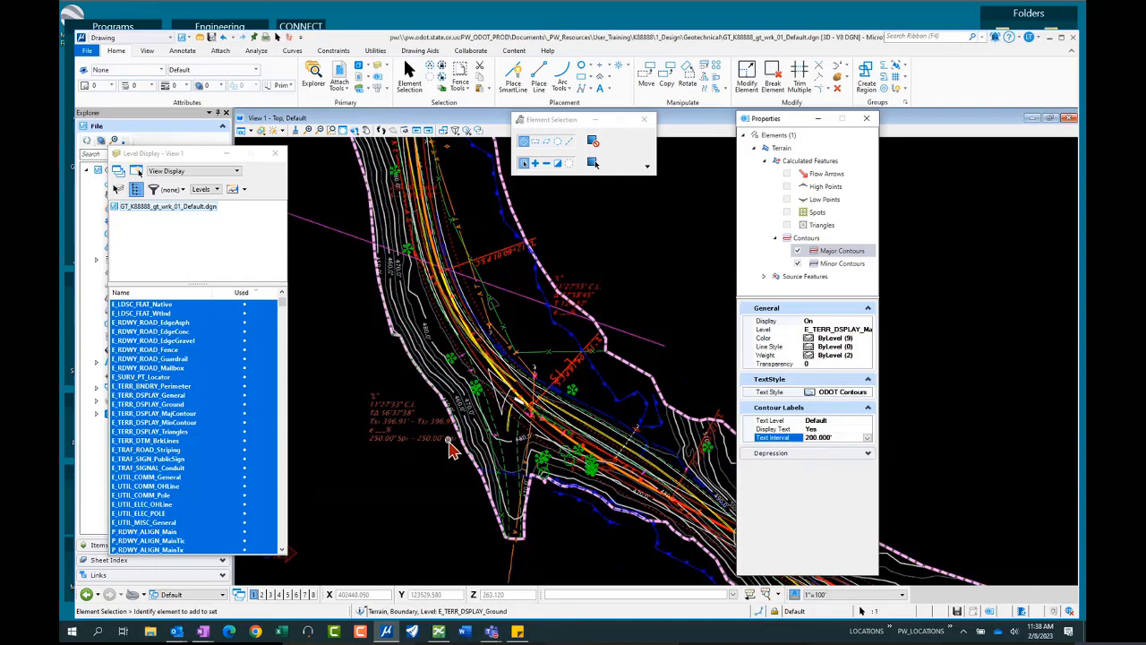
Set the terrain's Contour Label Precision to 0 and inspect the contour labels on the slope beside the road.
click(806, 238)
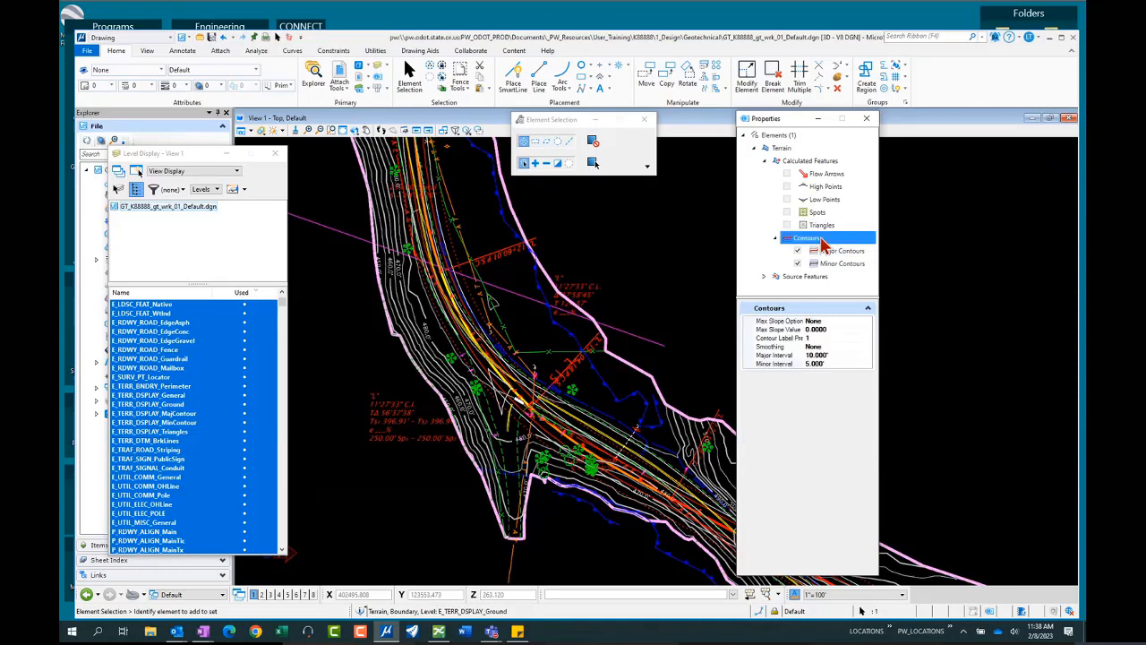
click(818, 338)
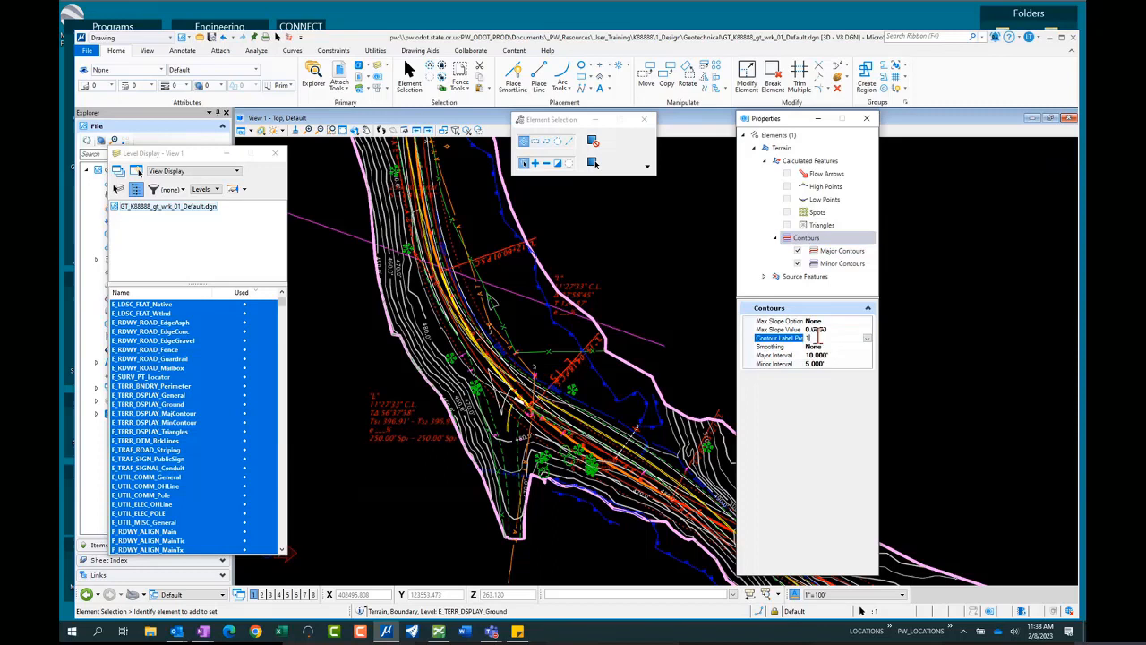
click(867, 338)
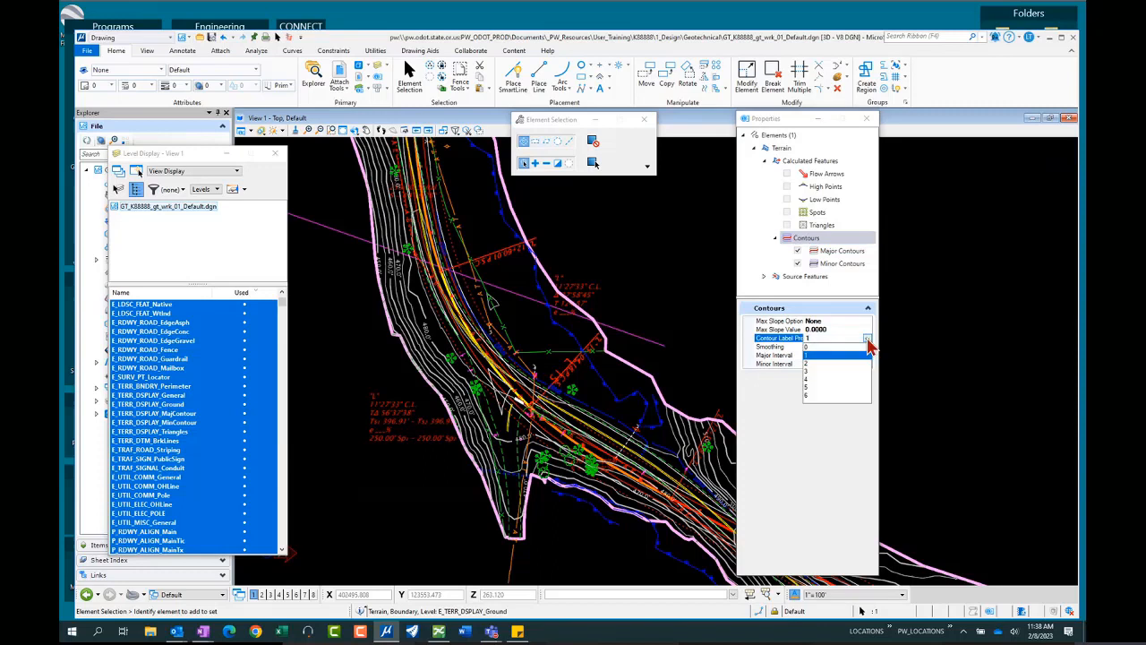
click(823, 347)
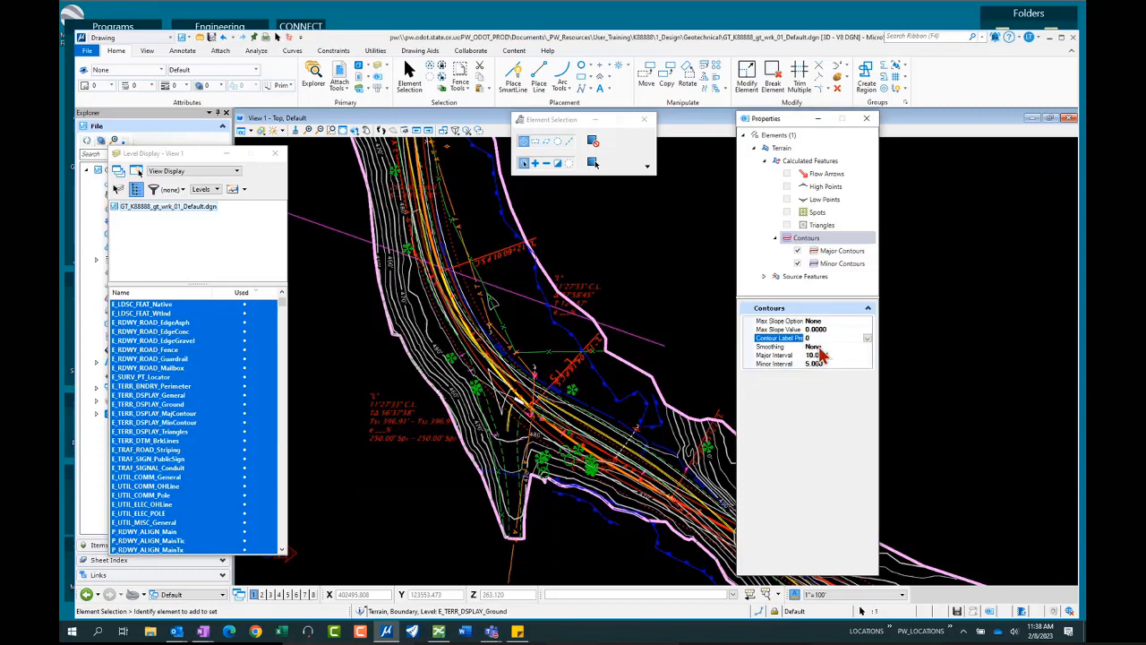
scroll(426, 353, up, 2)
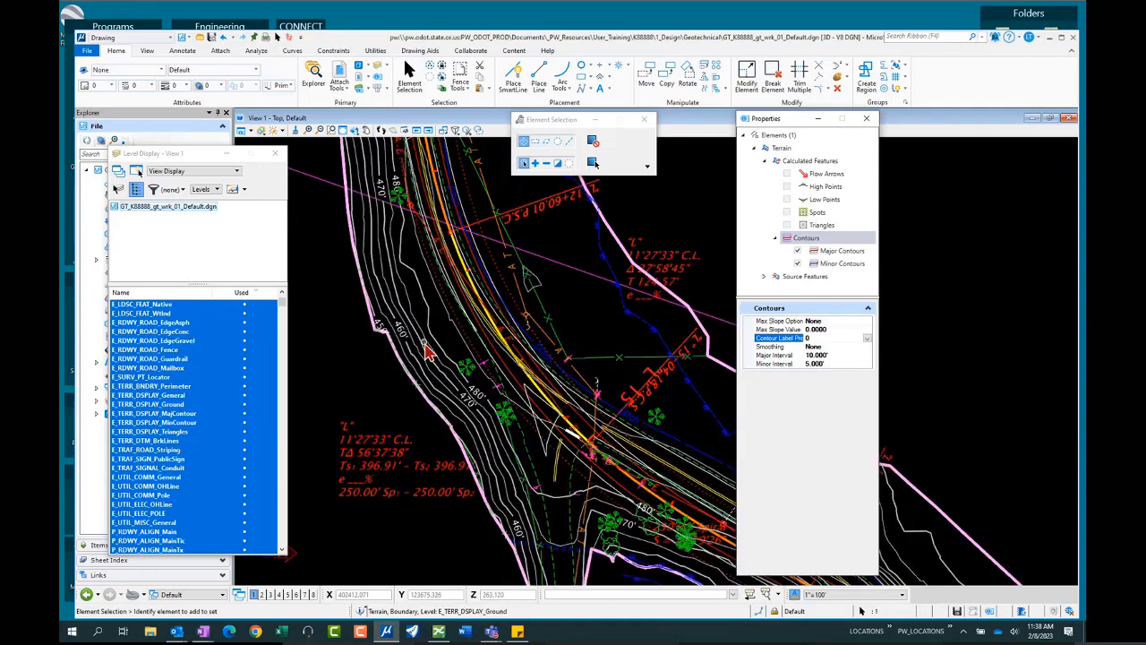
scroll(427, 350, up, 1)
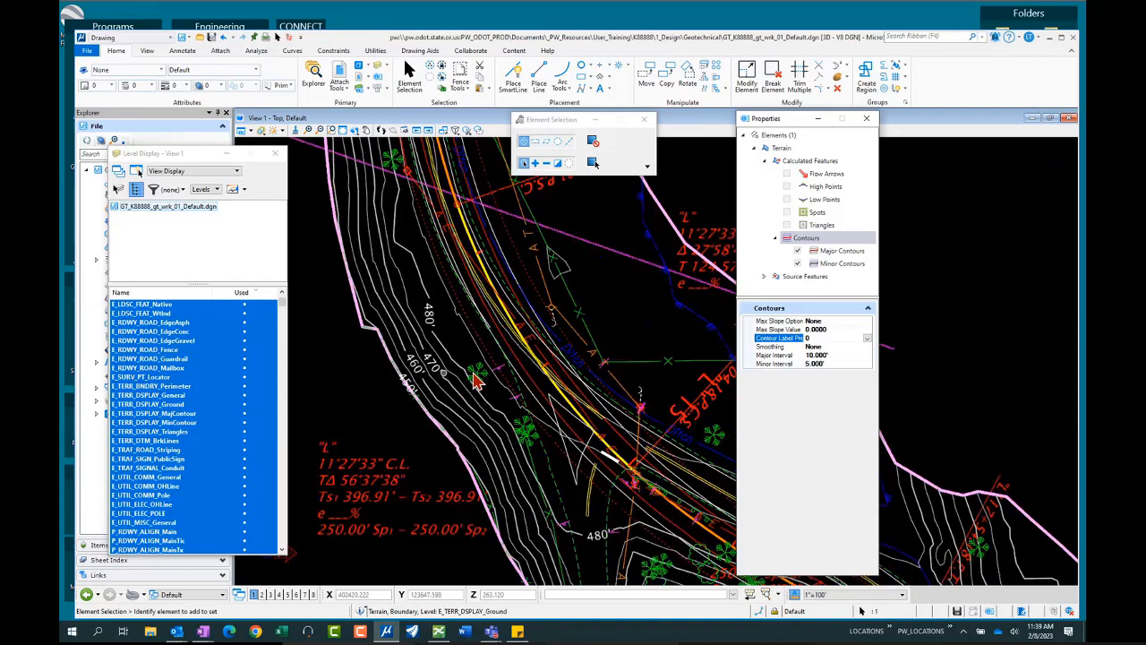
scroll(512, 407, down, 1)
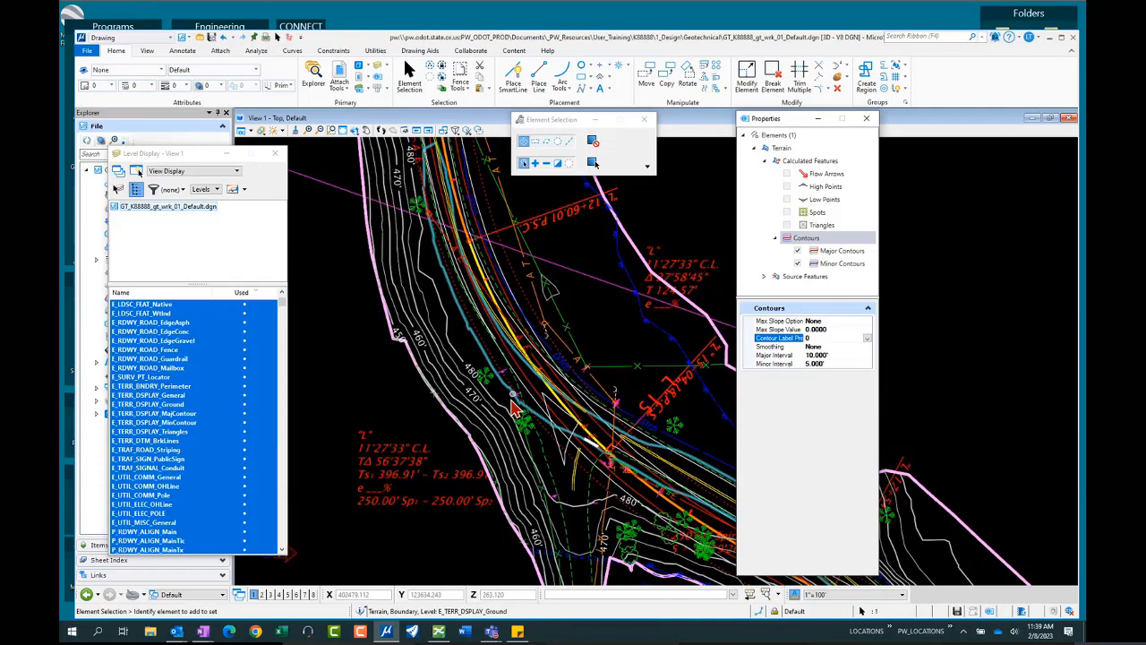
scroll(512, 407, down, 1)
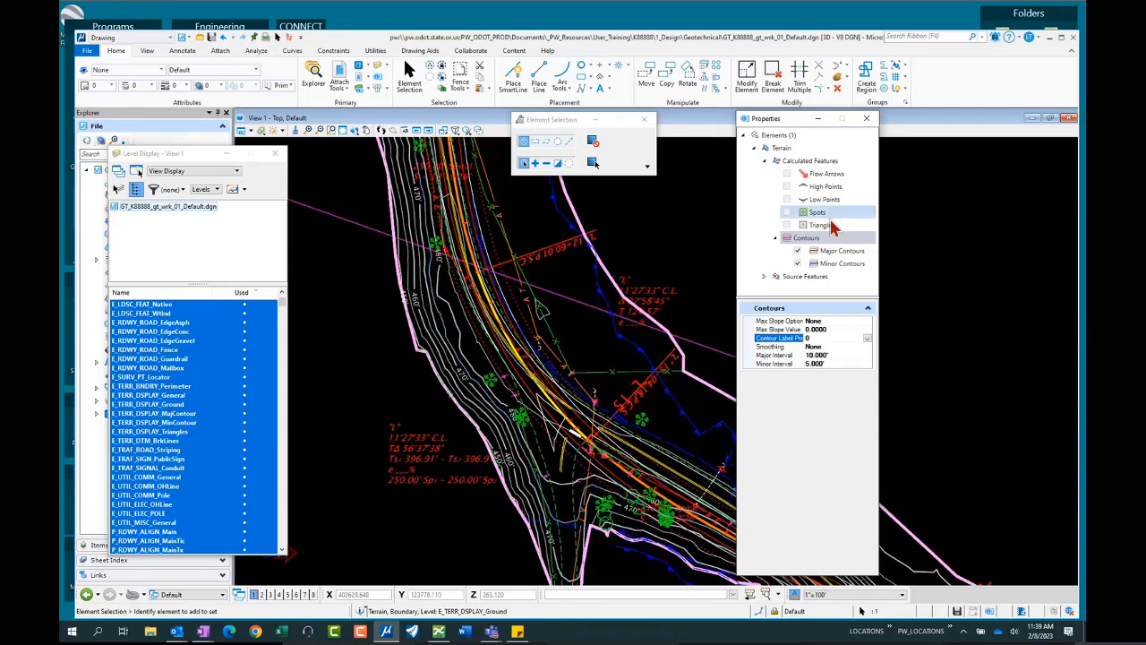
Start the Label Terrain Contours tool and arrange its dialog and the Properties window so more of the terrain is uncovered.
drag(776, 126, 909, 122)
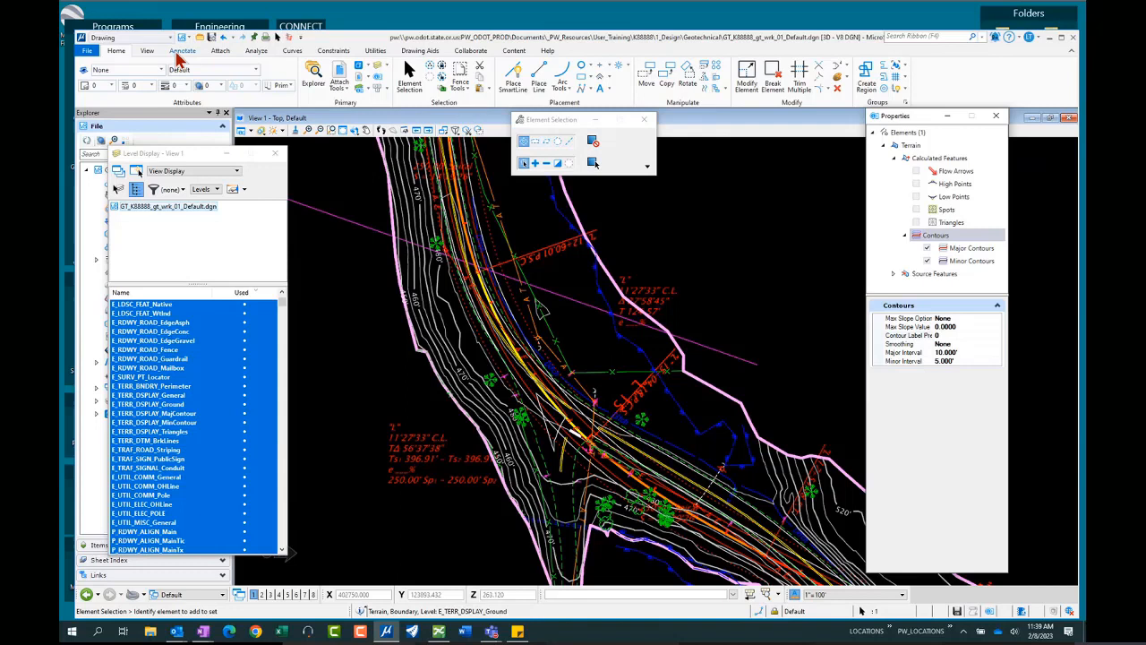
click(184, 51)
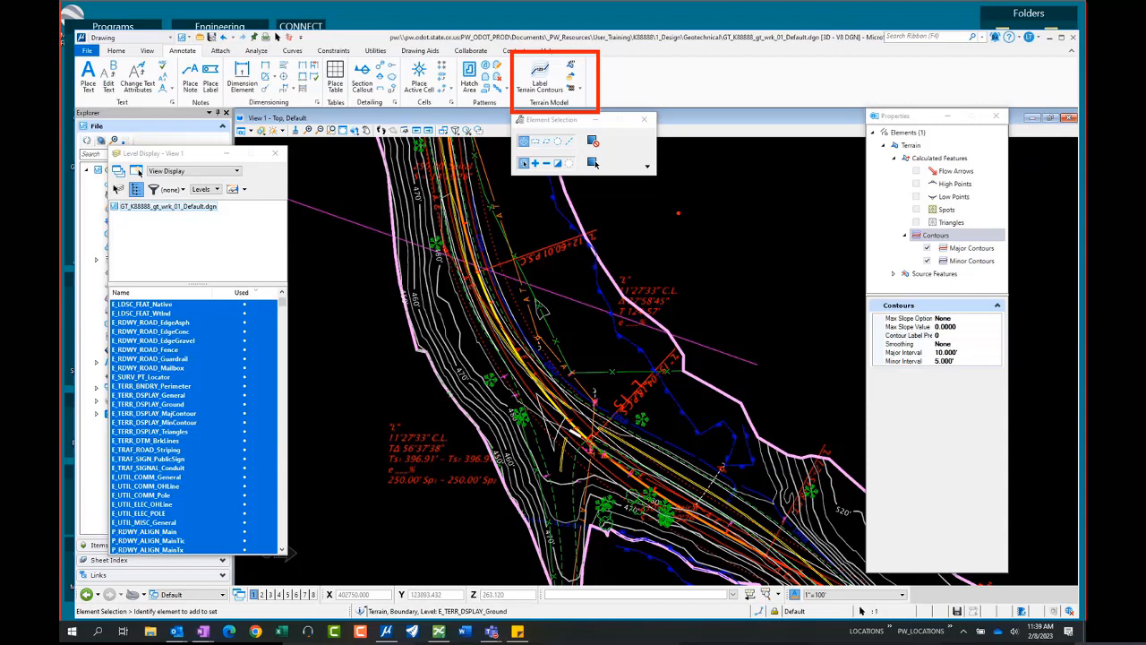
click(544, 82)
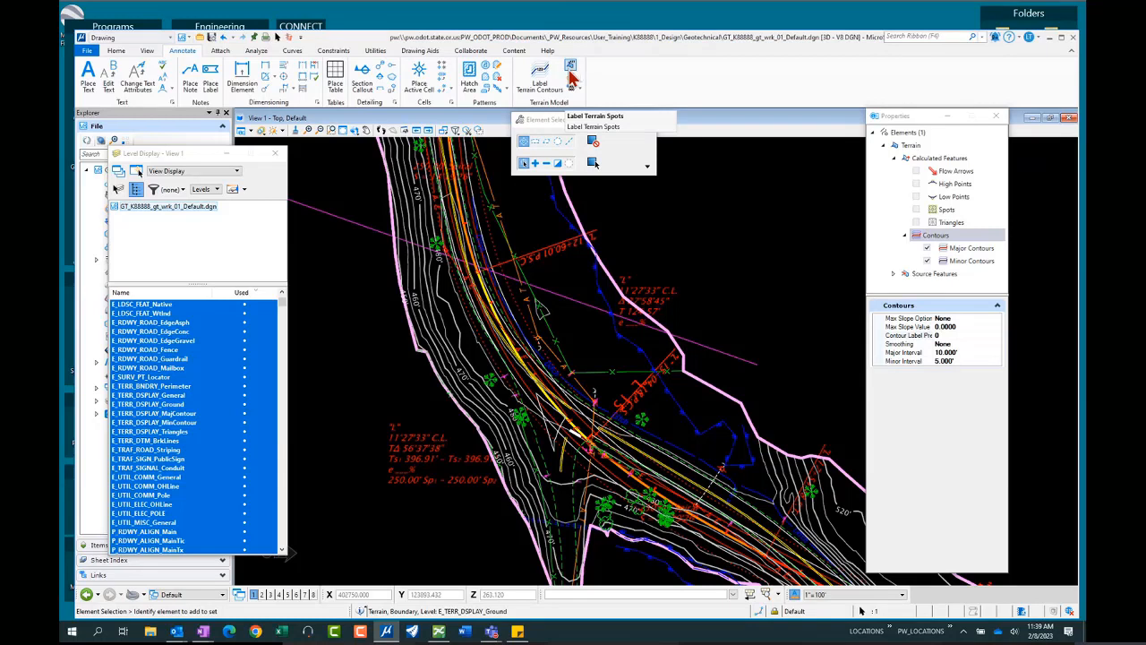
click(543, 79)
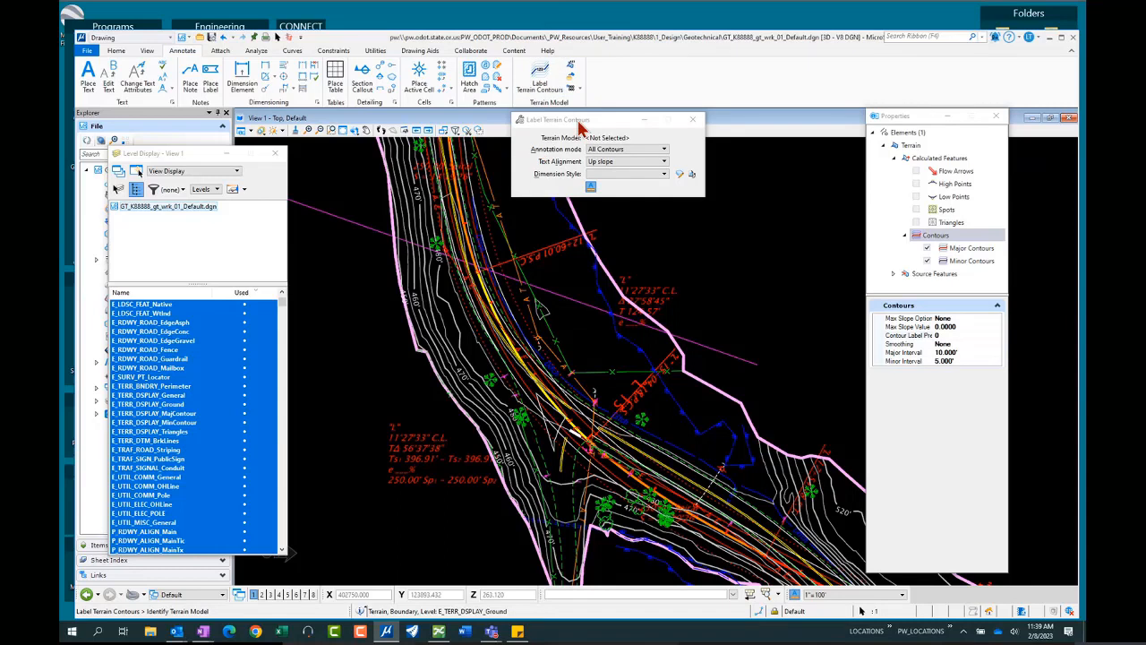
drag(577, 123, 642, 123)
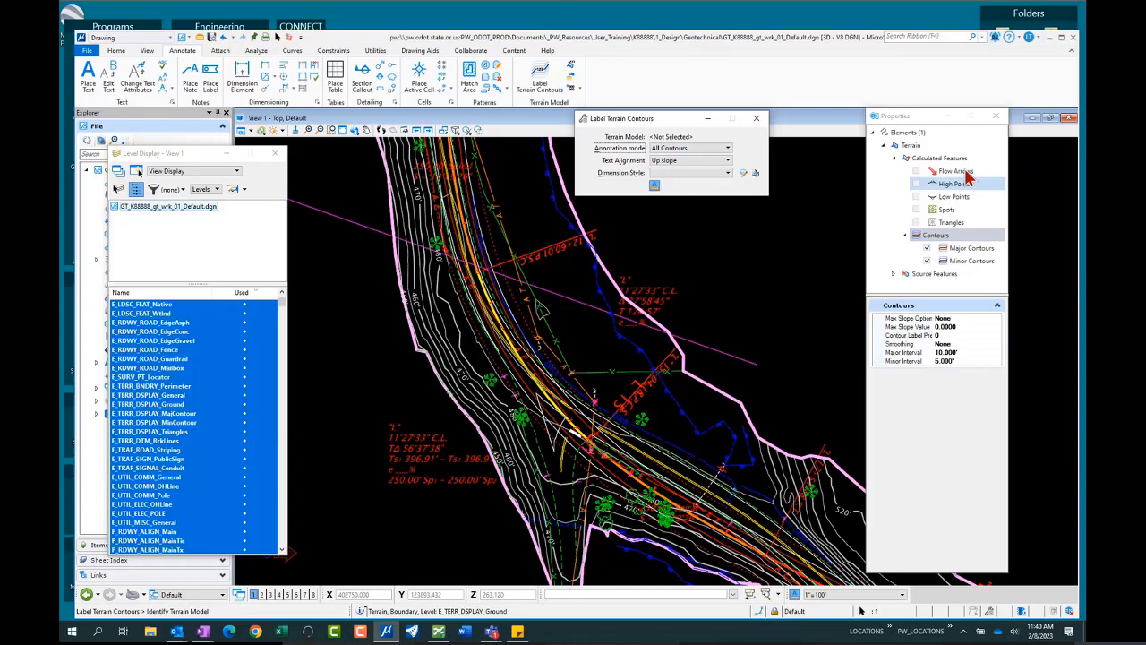
Set Display Text to No for the terrain's Major Contours.
click(962, 255)
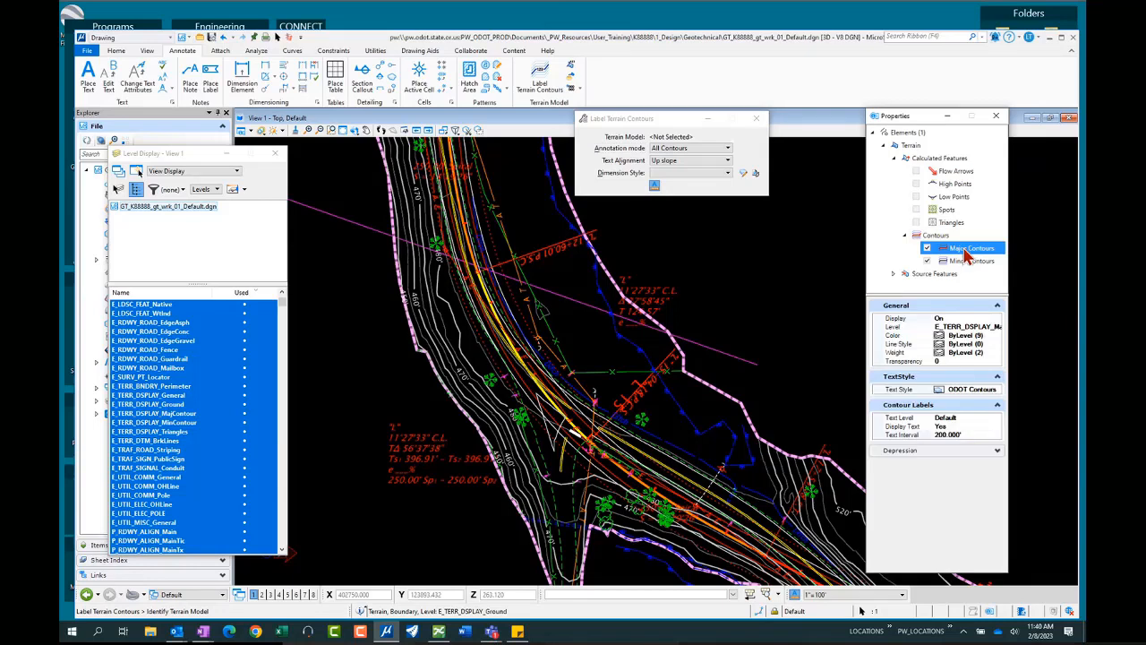
click(985, 427)
click(997, 427)
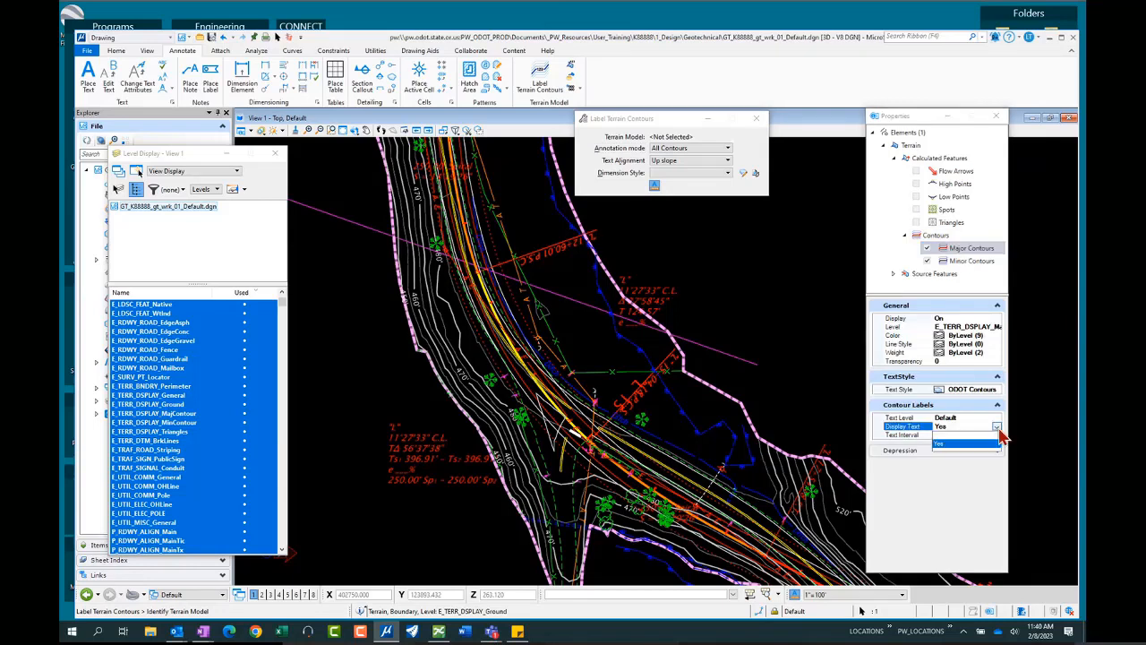
click(943, 436)
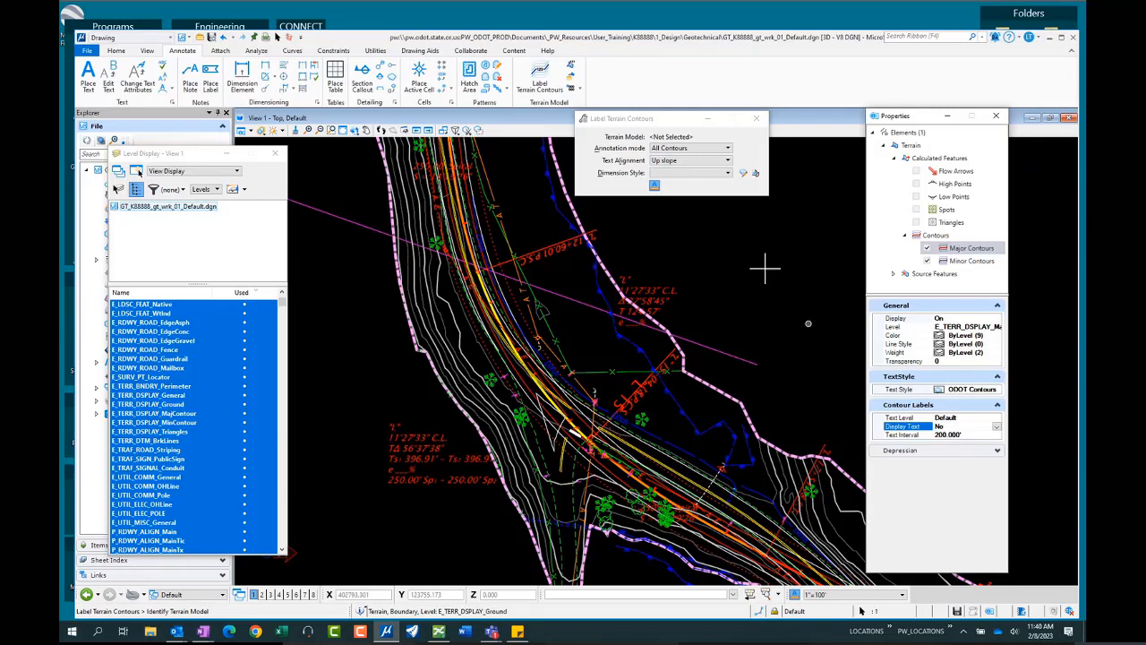
Set the annotation mode for labeling terrain contours to Major Contours Only.
click(658, 120)
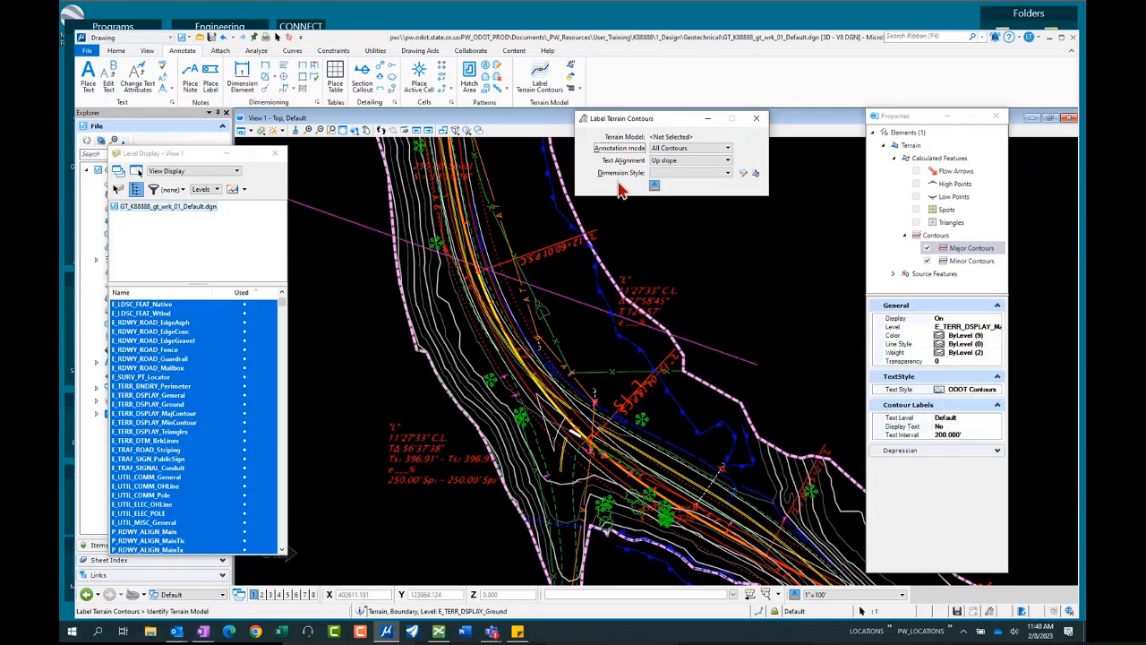
click(721, 150)
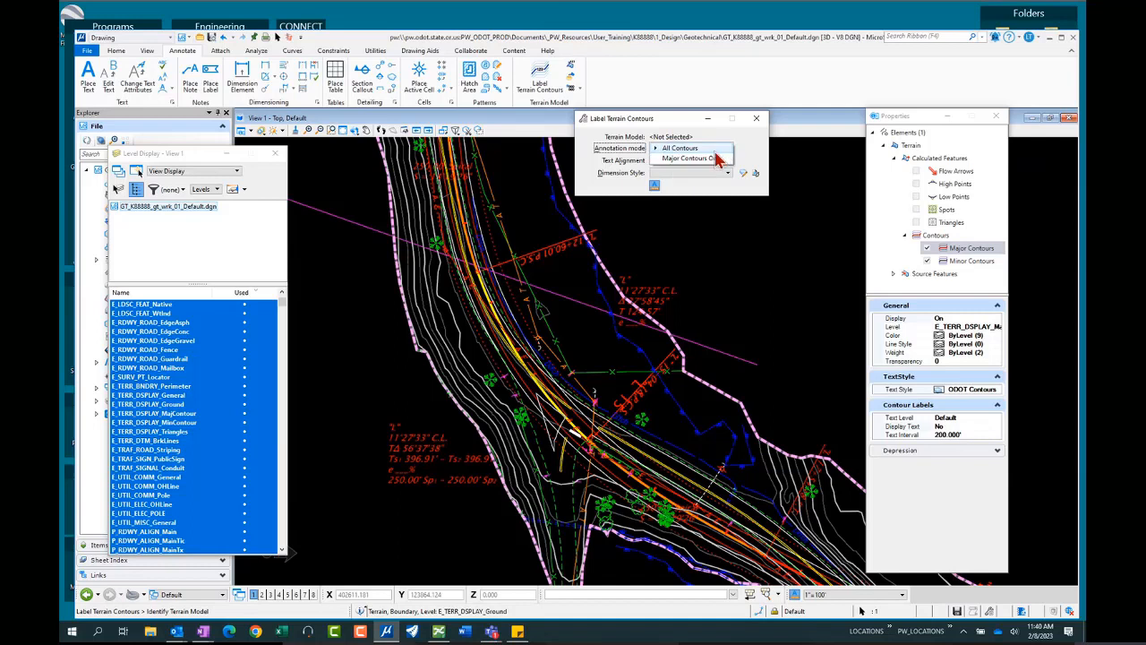
click(707, 158)
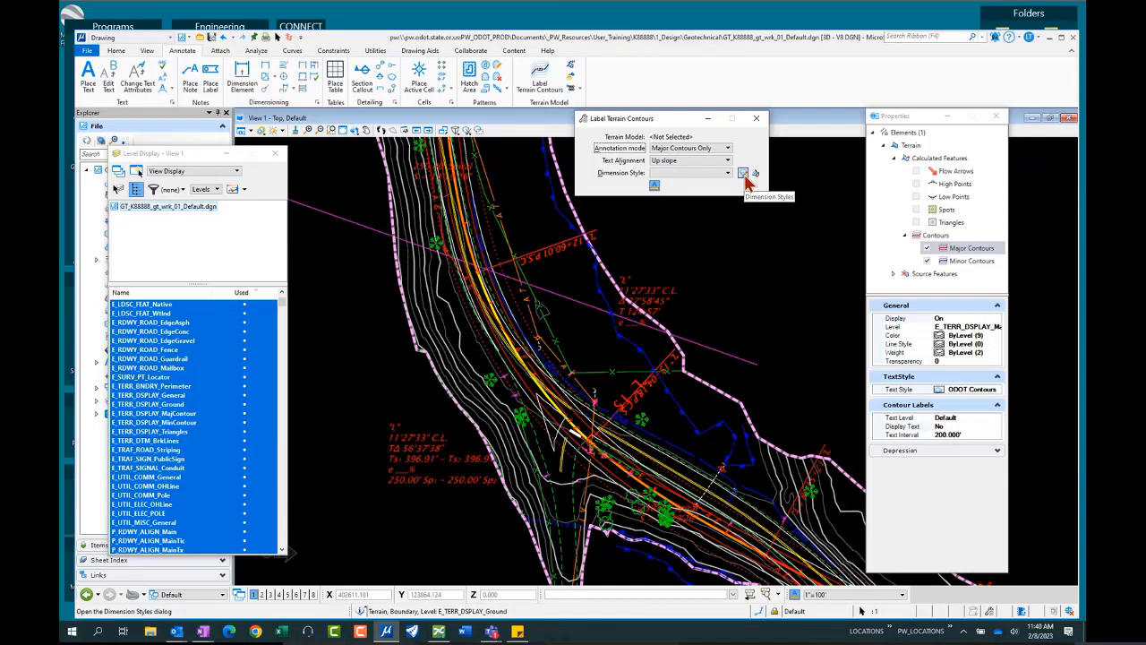
Give the unnamed dimension style, Style (none), the ODOT Contours text style and an Inline text location.
click(745, 176)
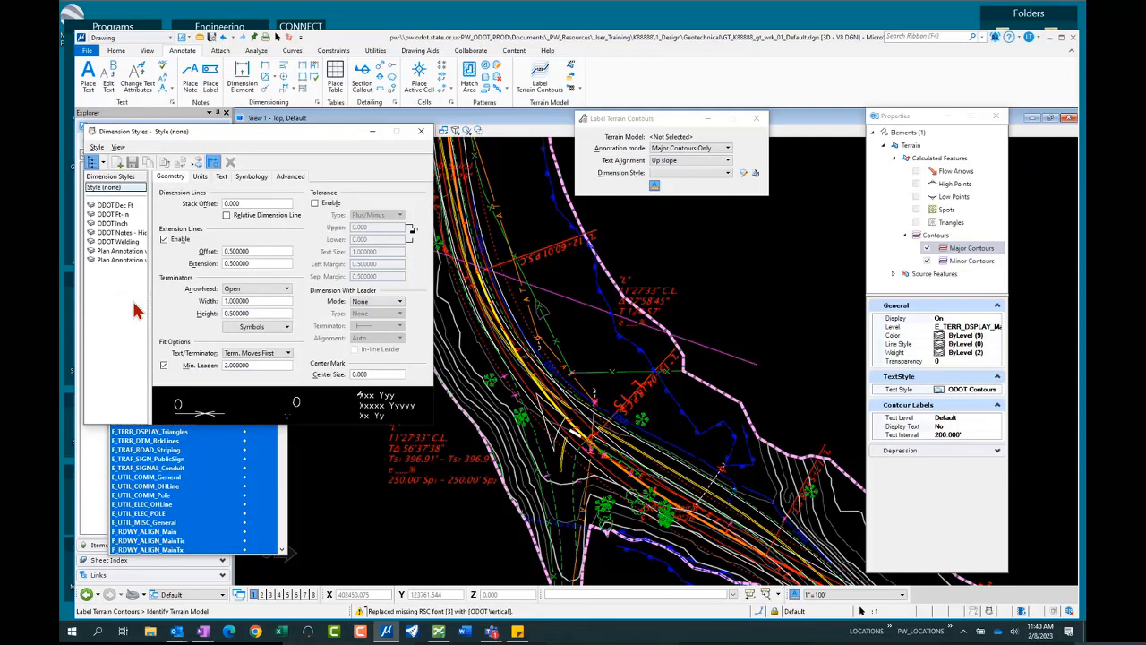
click(221, 176)
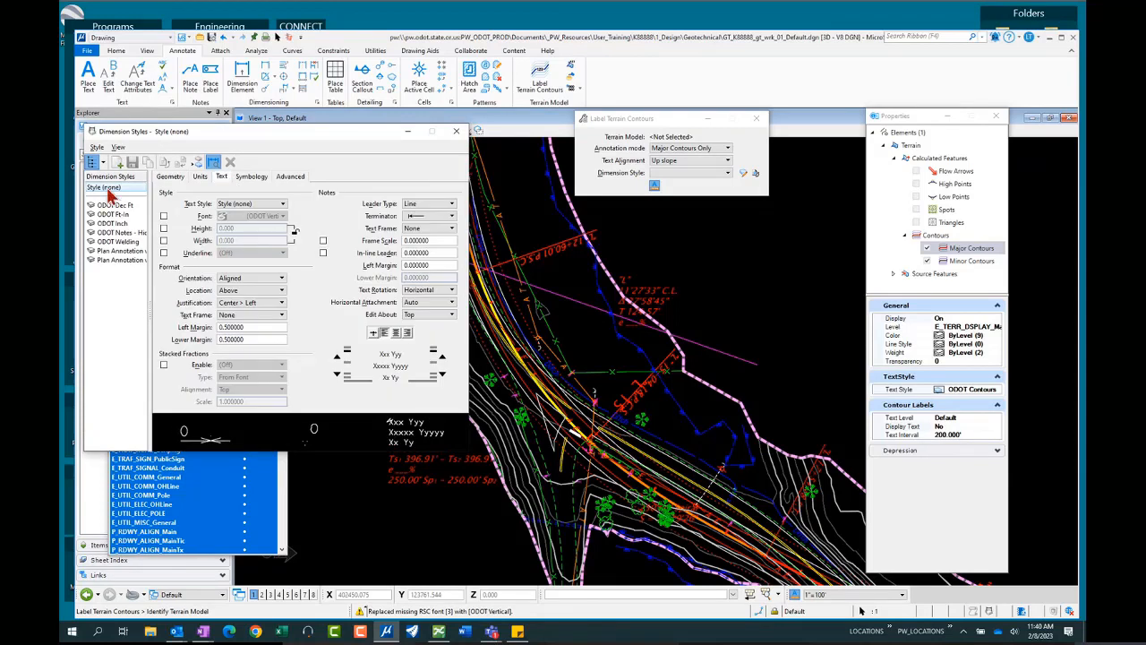
click(283, 205)
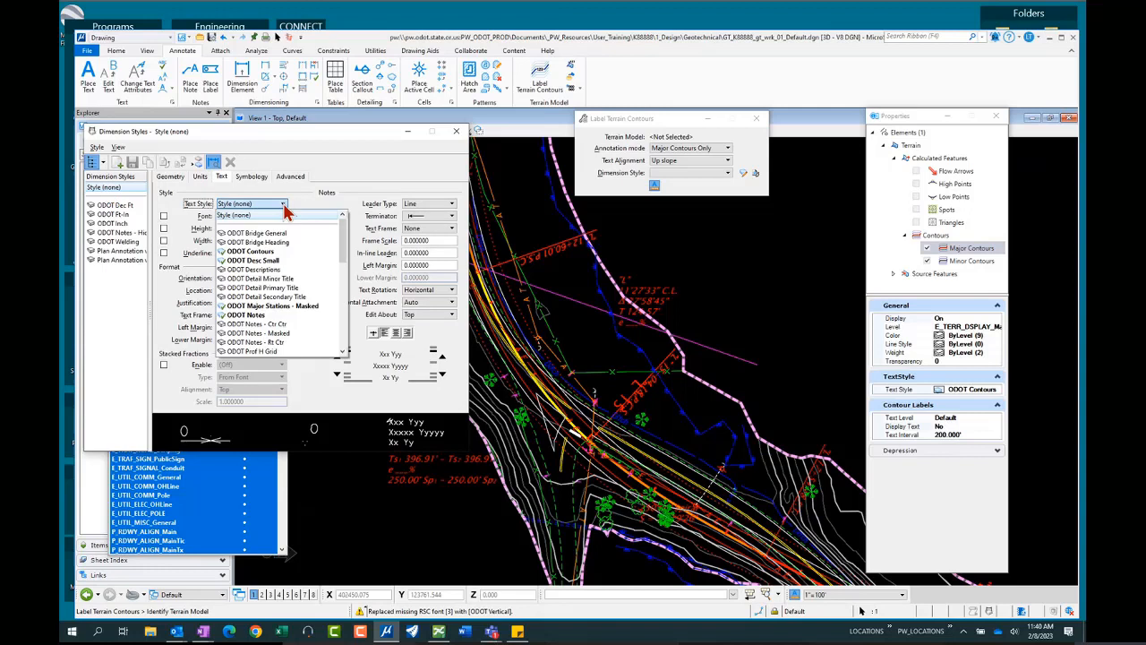
click(251, 252)
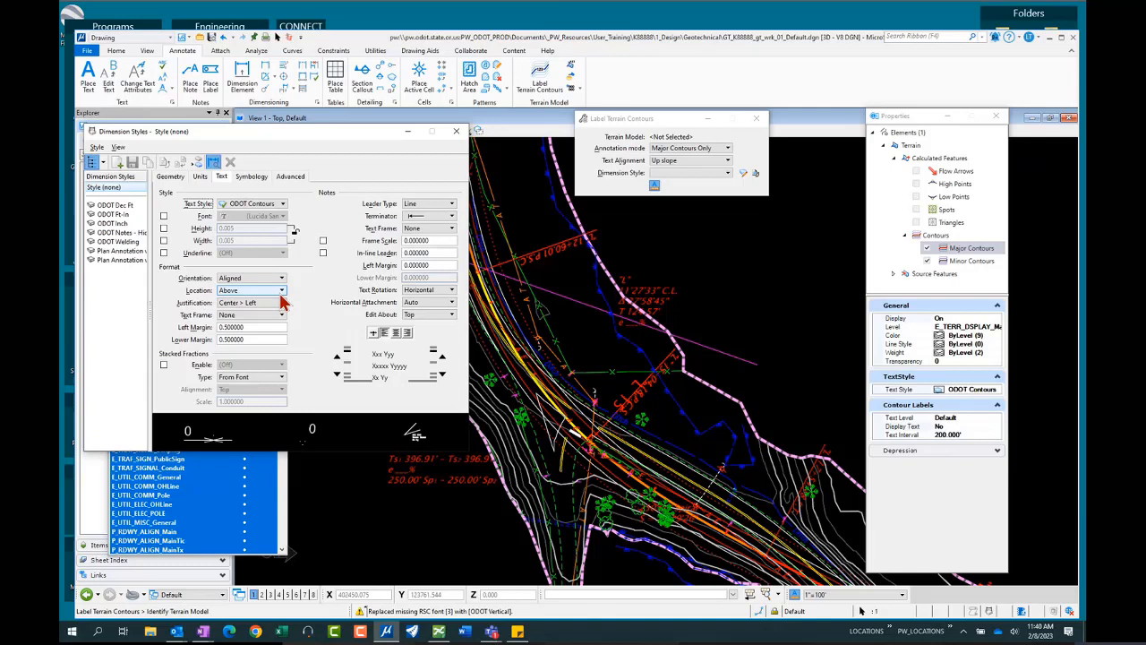
click(280, 292)
click(243, 280)
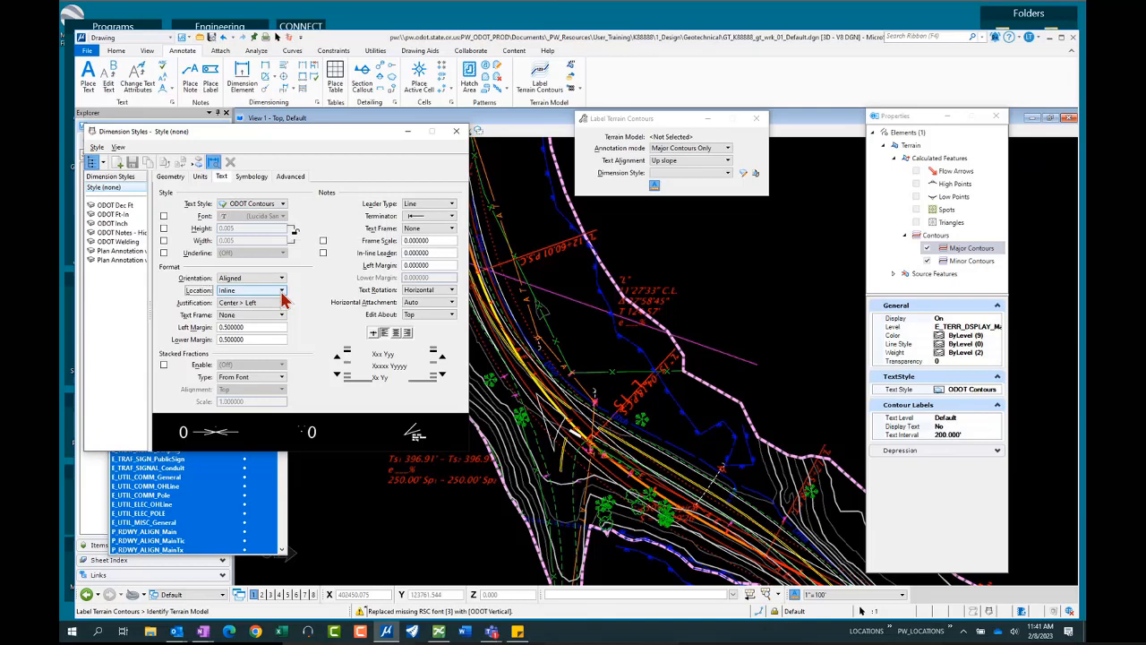
click(456, 132)
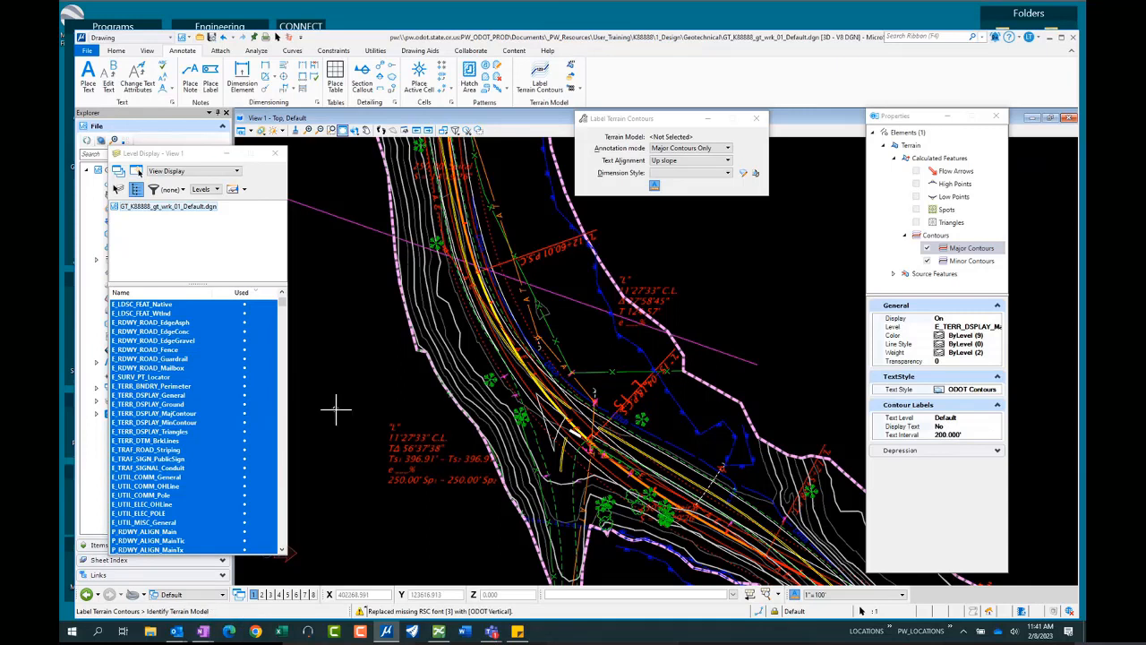
Label the terrain's major contours along a line about 76 feet long, from outside the terrain edge across the slope toward the road.
click(725, 391)
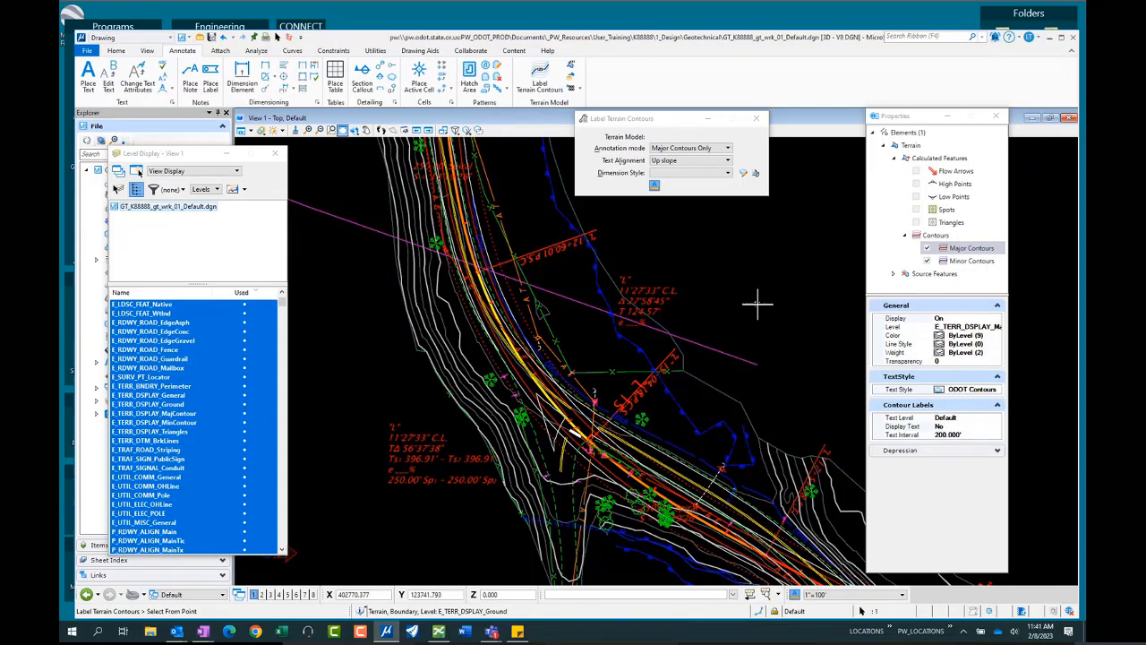
click(394, 320)
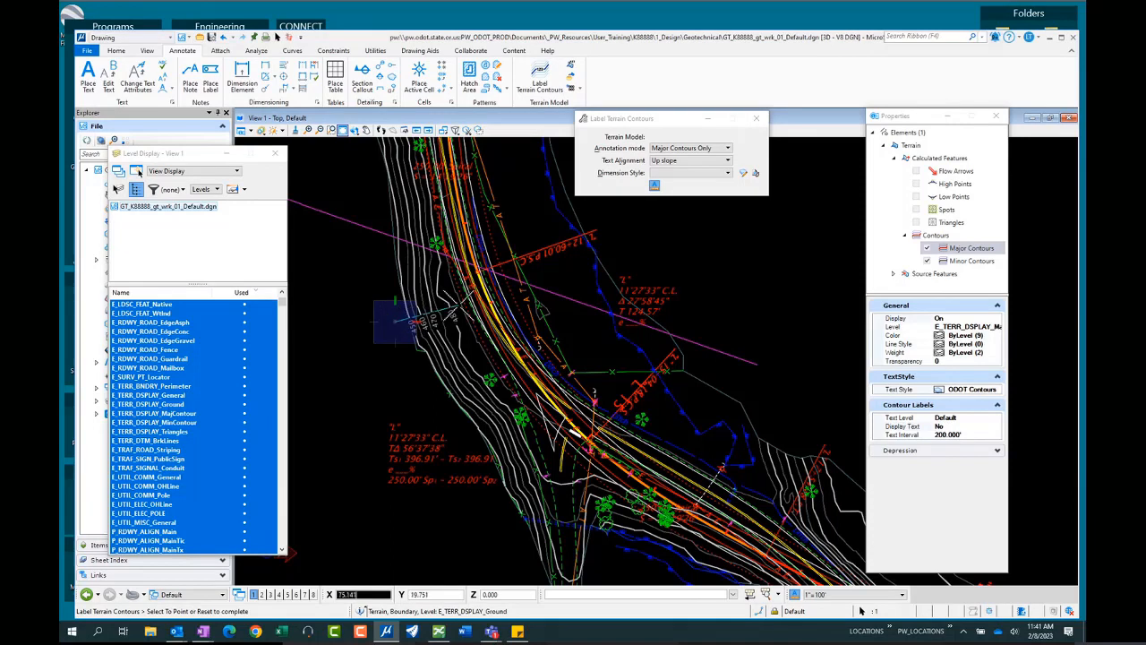
scroll(464, 303, up, 2)
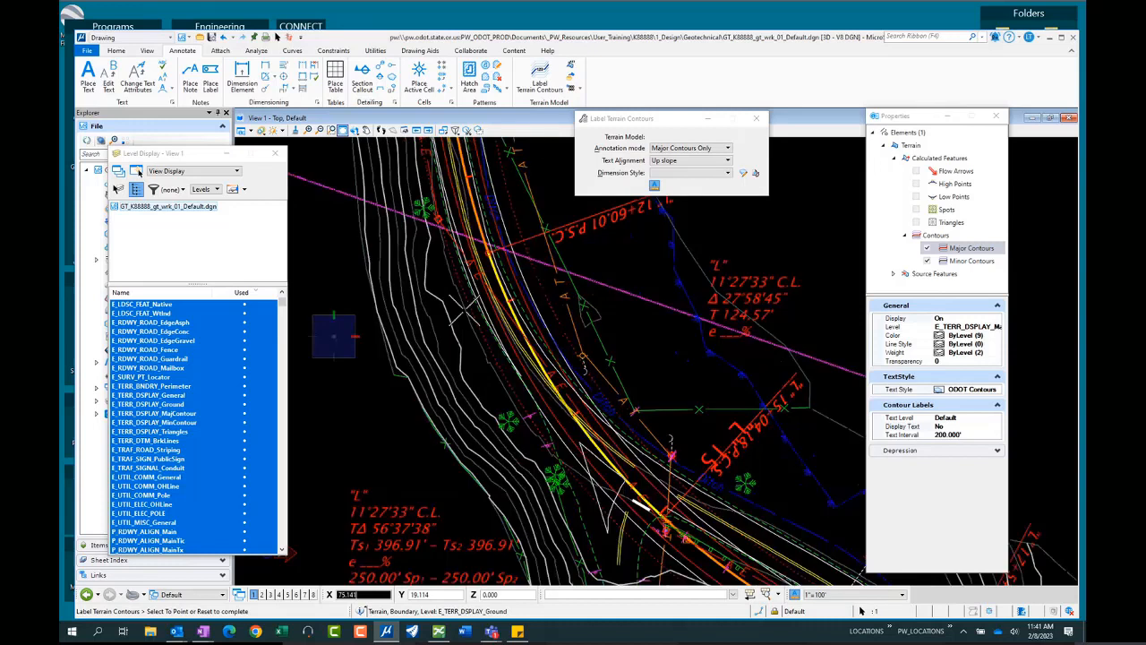
scroll(464, 309, up, 2)
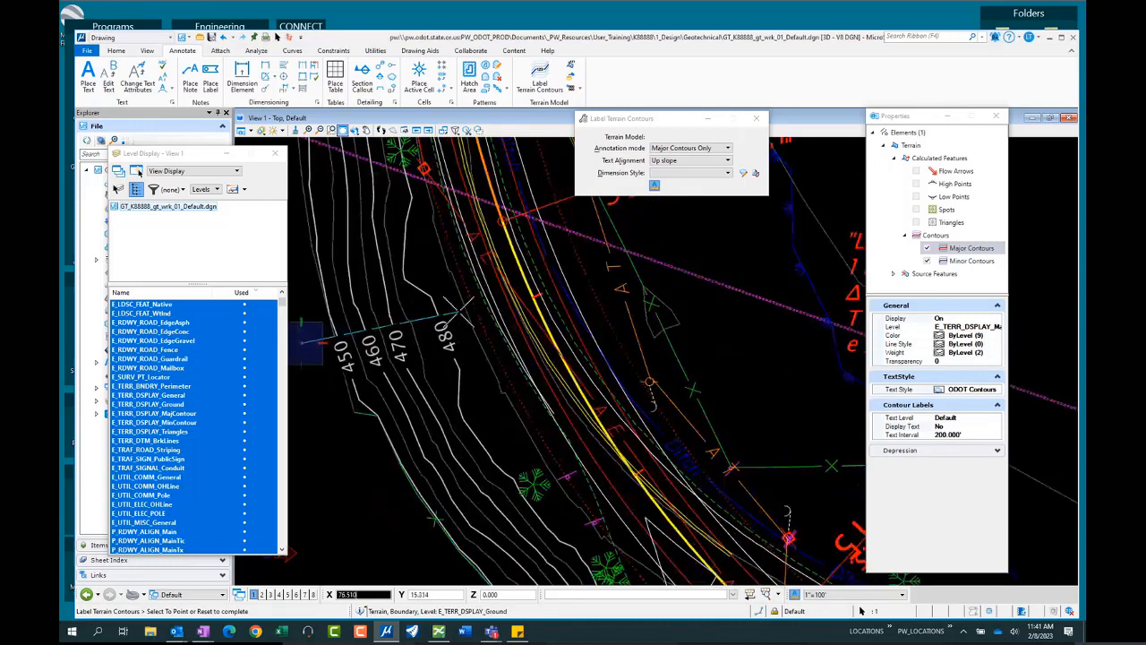
scroll(465, 324, up, 2)
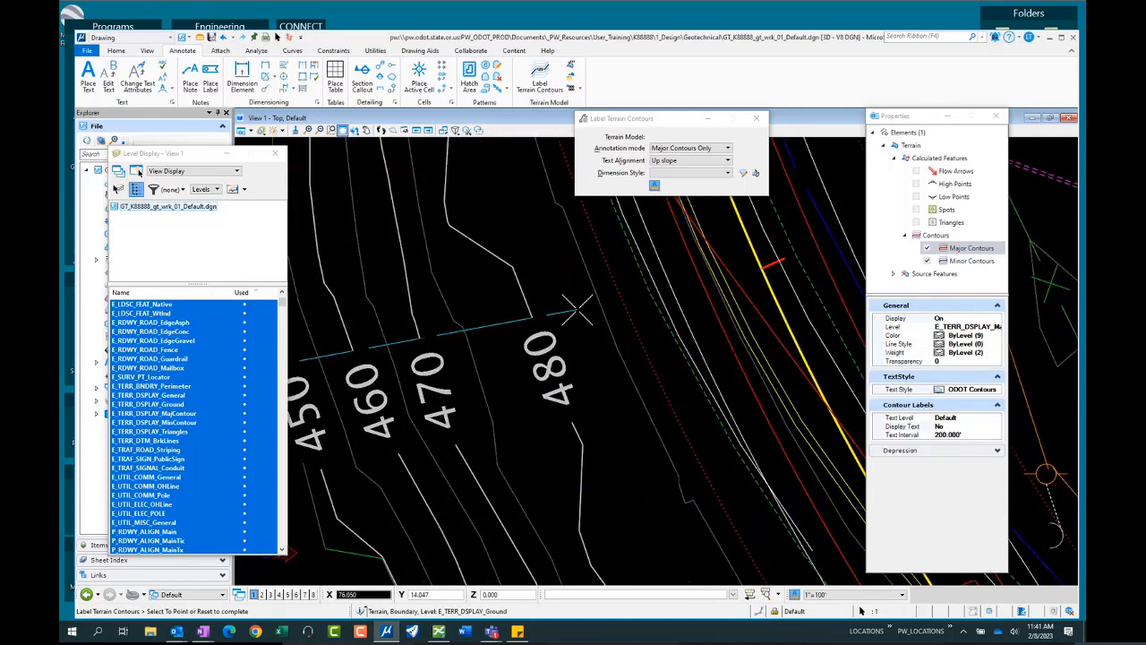
click(578, 309)
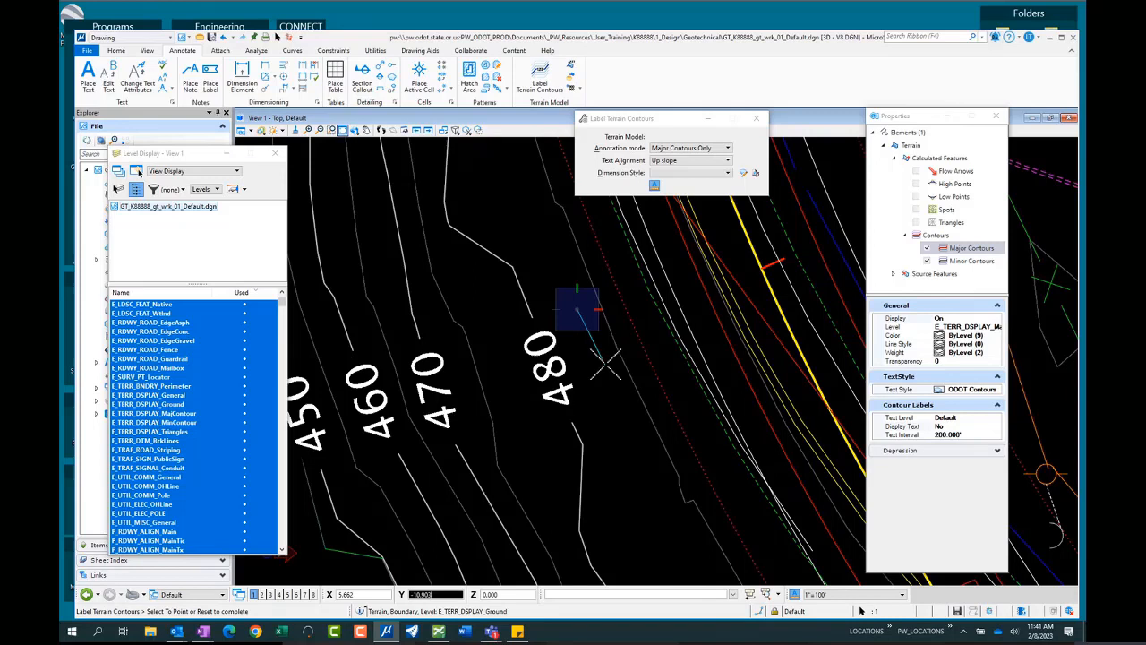
click(629, 282)
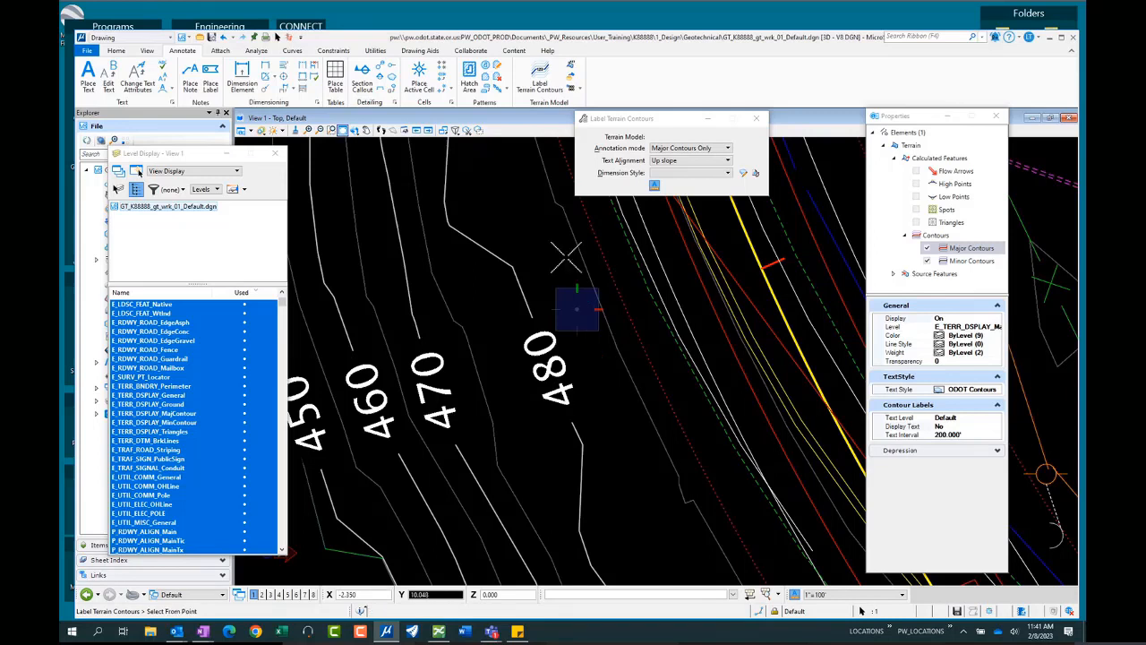
right_click(552, 266)
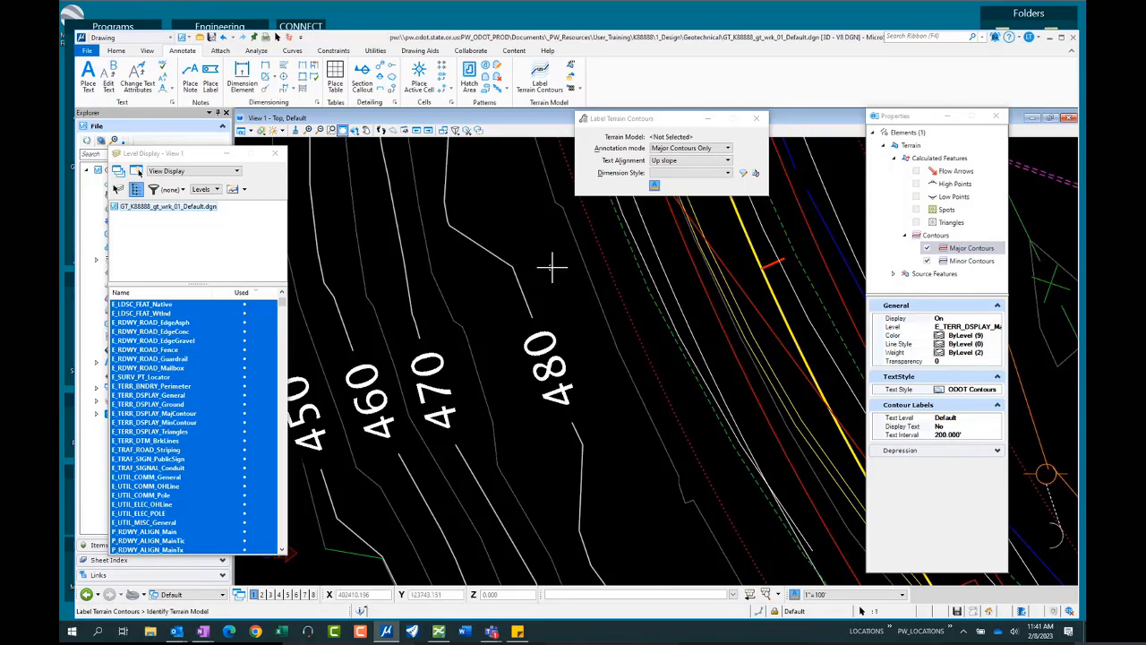
scroll(564, 263, down, 2)
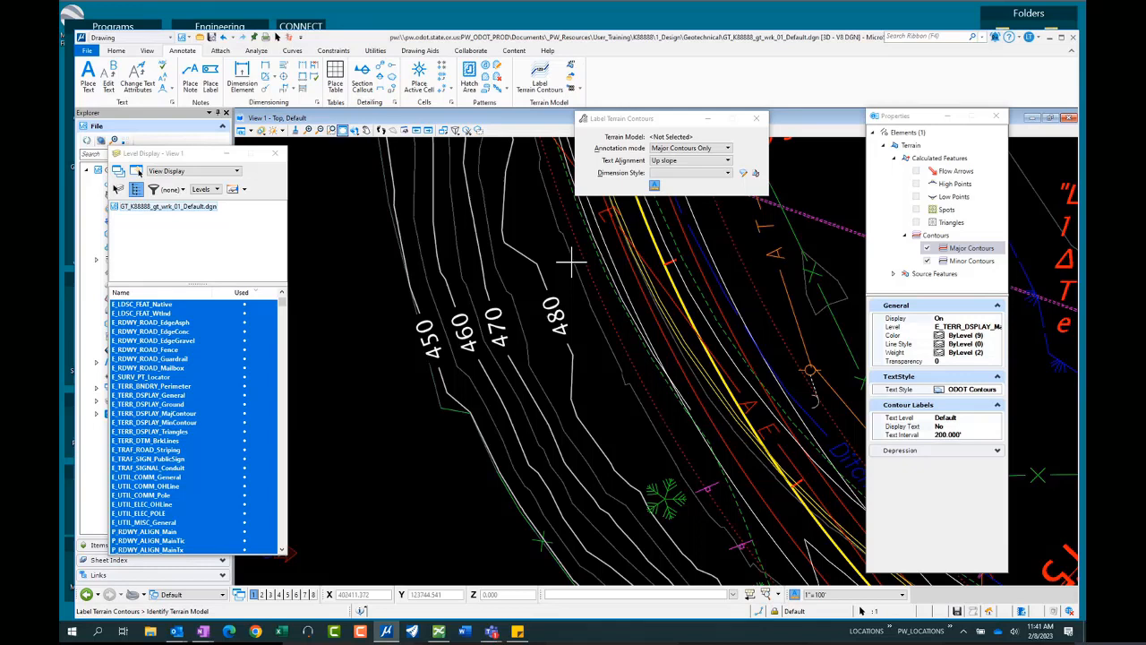
Leave contour labeling and inspect the properties of the 450 contour label, including its level and styles.
click(429, 451)
click(116, 51)
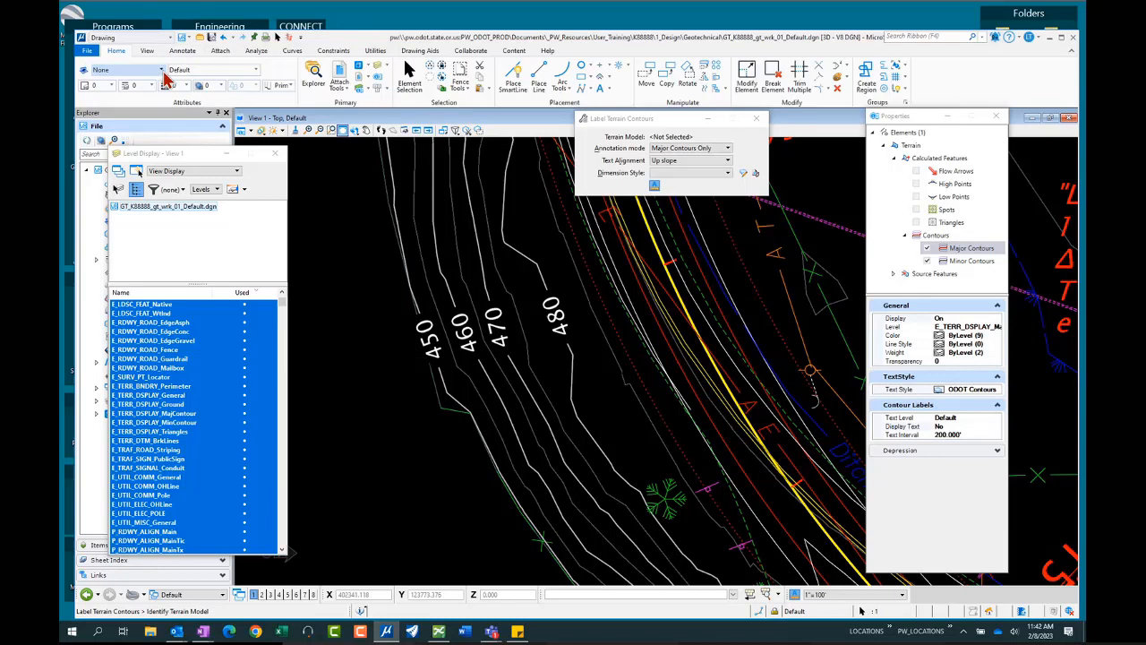
click(410, 75)
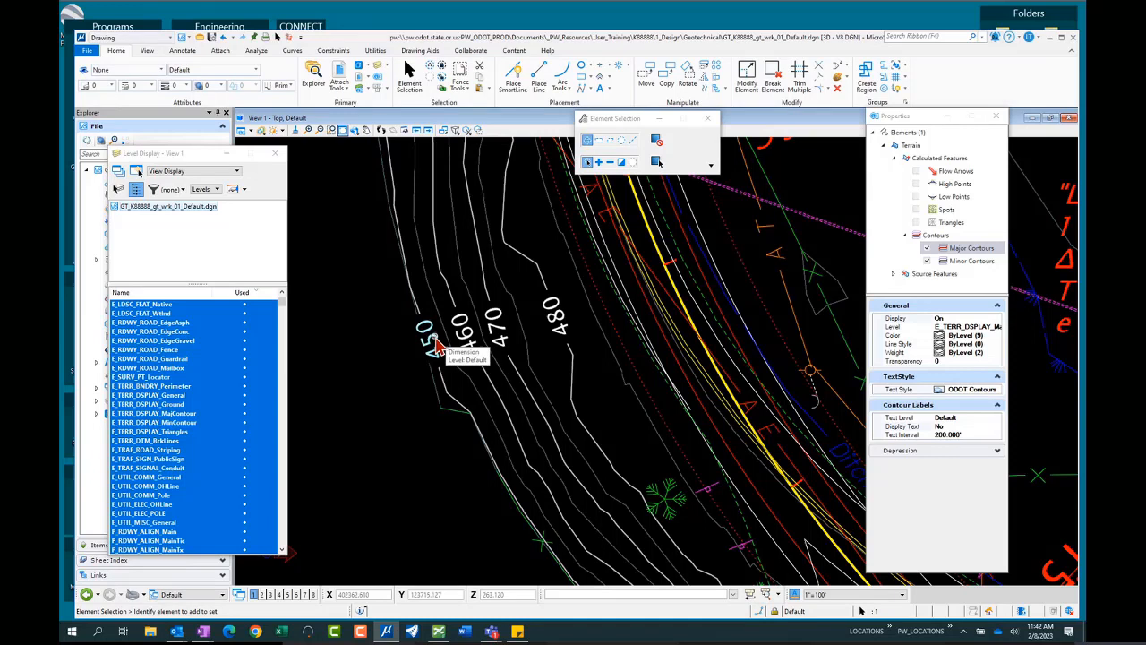
click(433, 347)
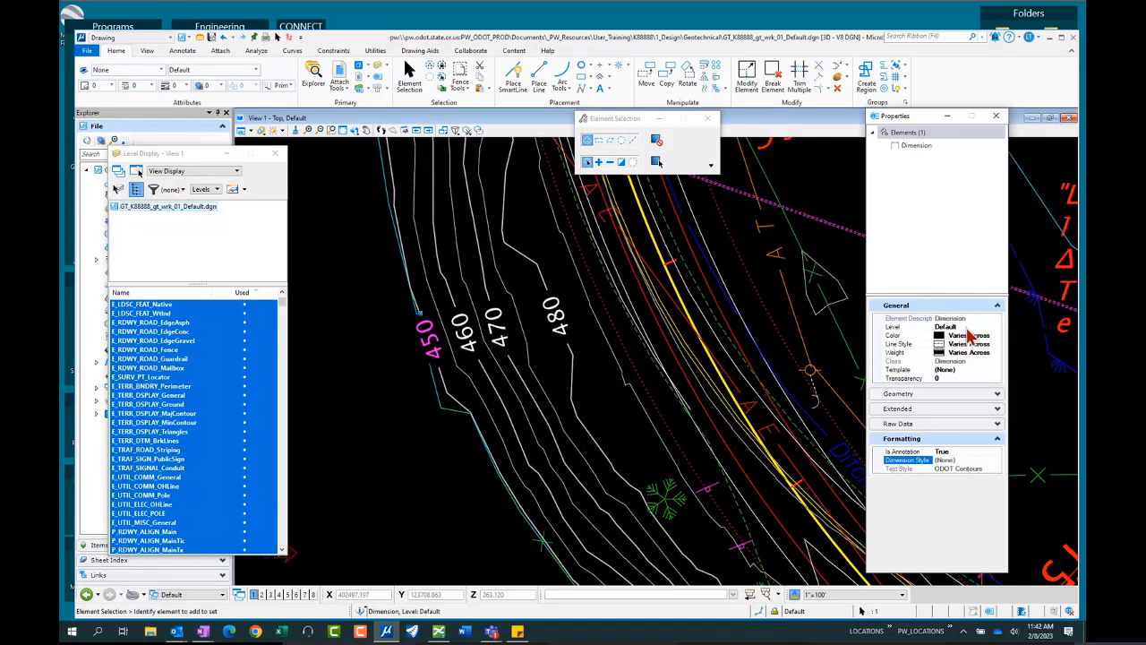
click(397, 484)
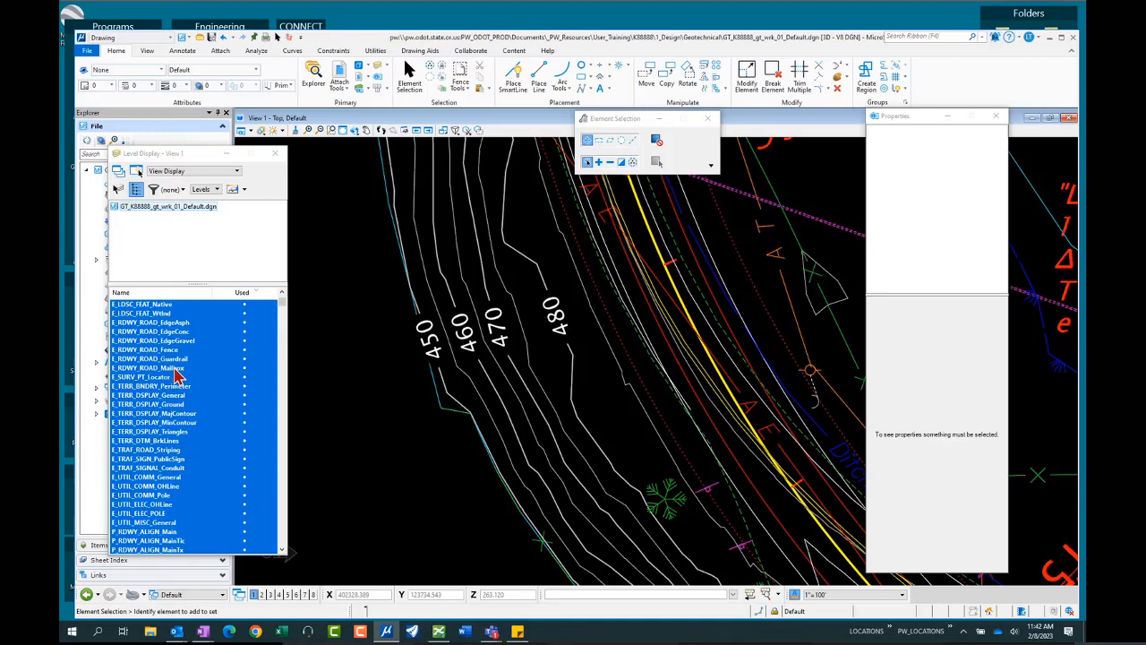
Sort the view's level list so that the used levels come first, and look through them.
click(188, 296)
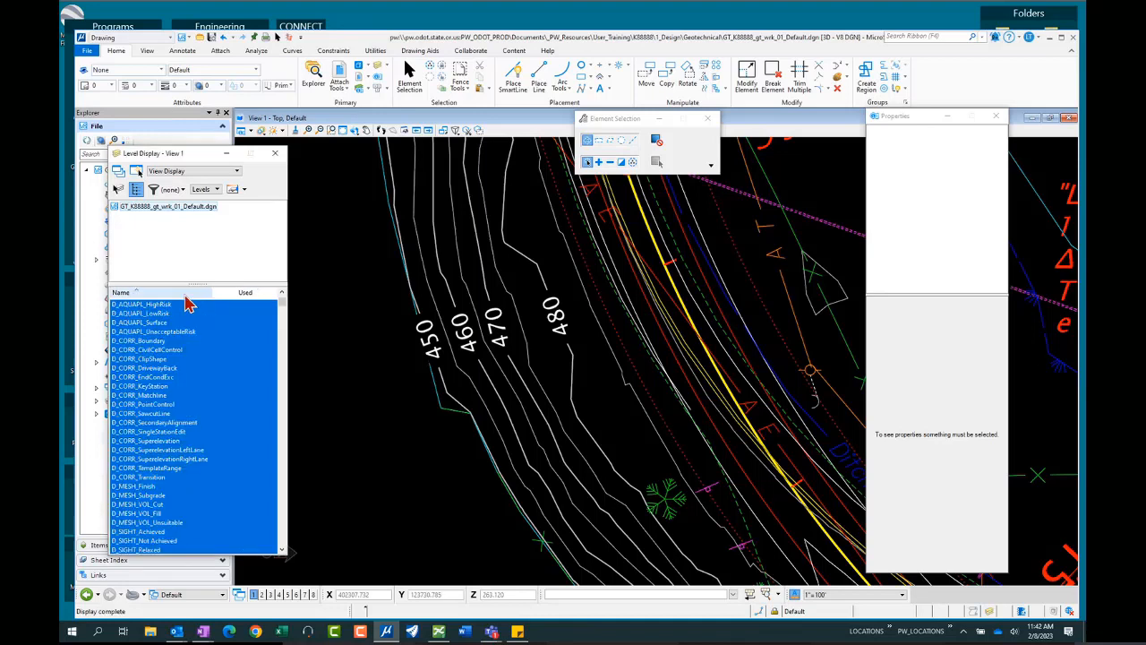
click(240, 296)
scroll(155, 436, down, 4)
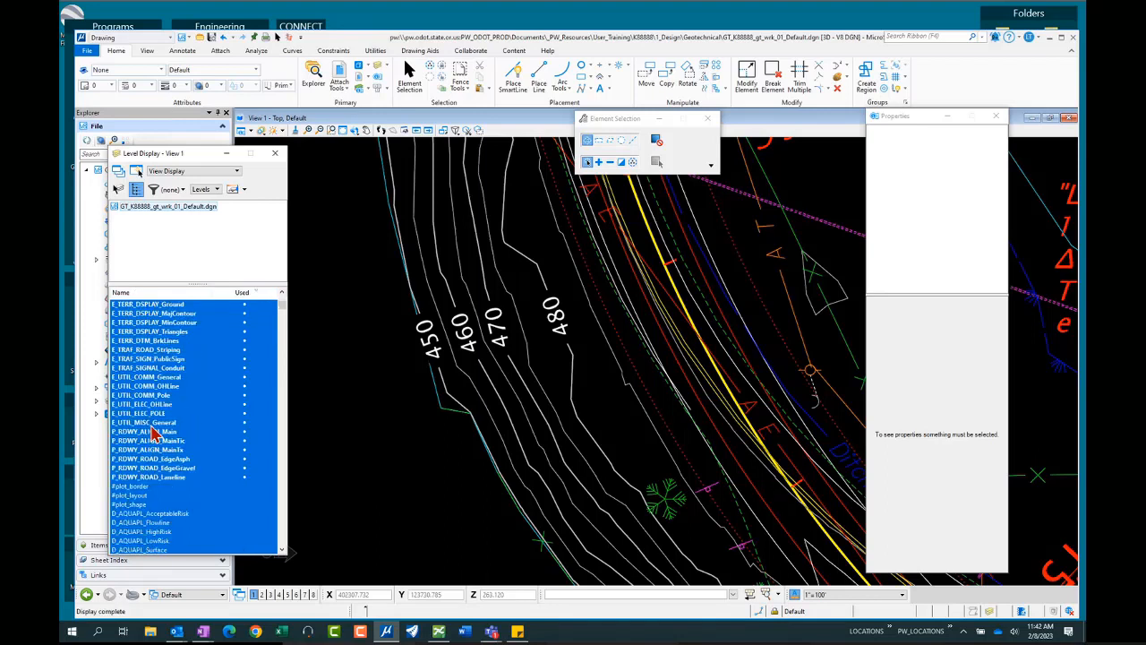
scroll(157, 438, up, 6)
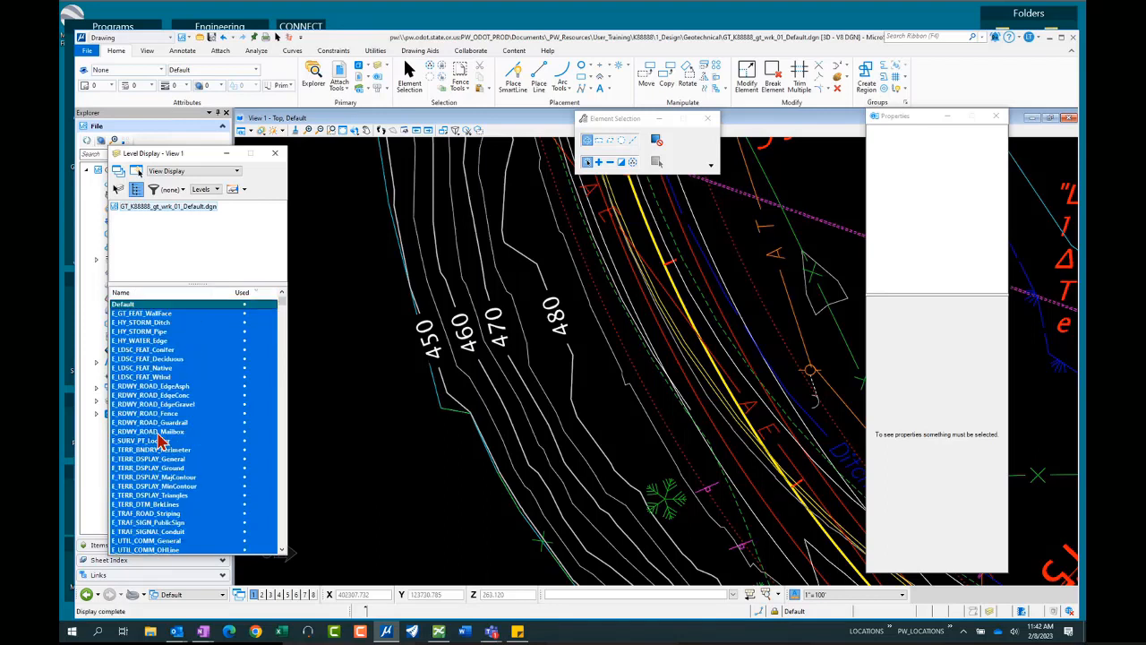
Toggle the Default level's display off and on with E_GT_FEAT_WallFace active, ending with Default shown and active again.
double_click(150, 313)
click(149, 305)
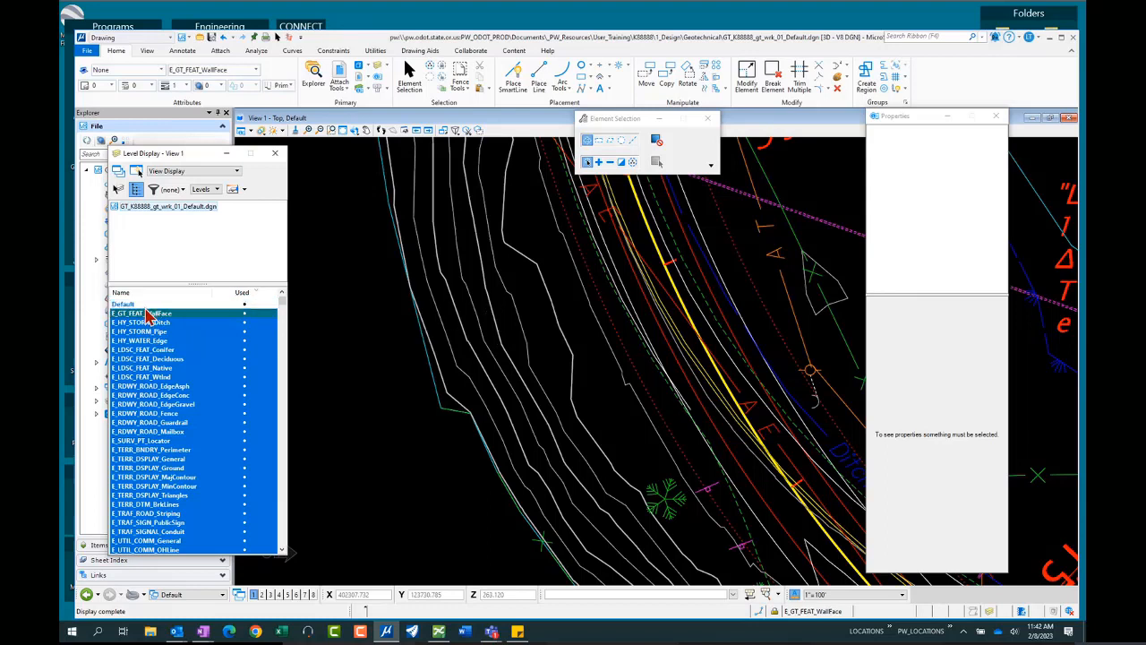
click(149, 305)
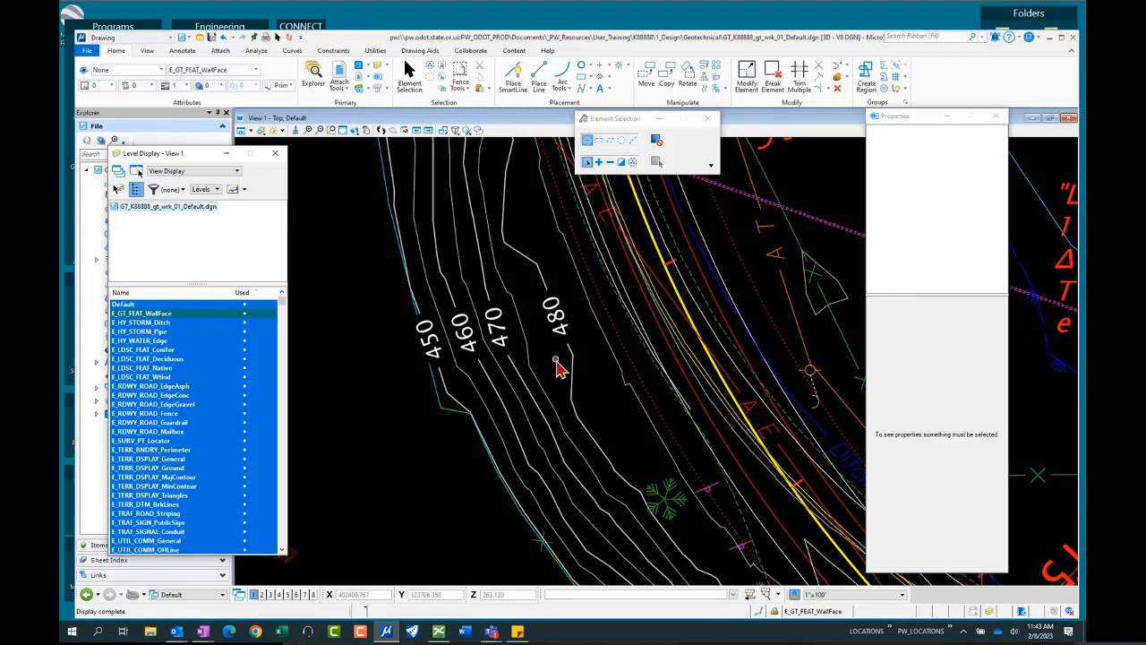
click(158, 306)
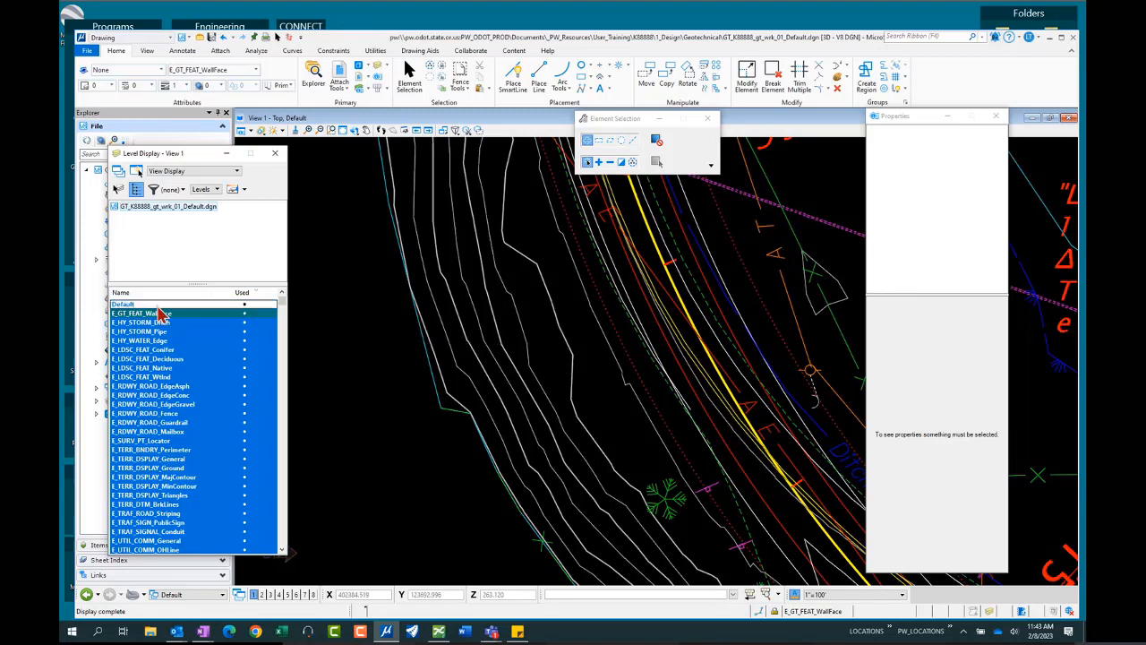
double_click(159, 305)
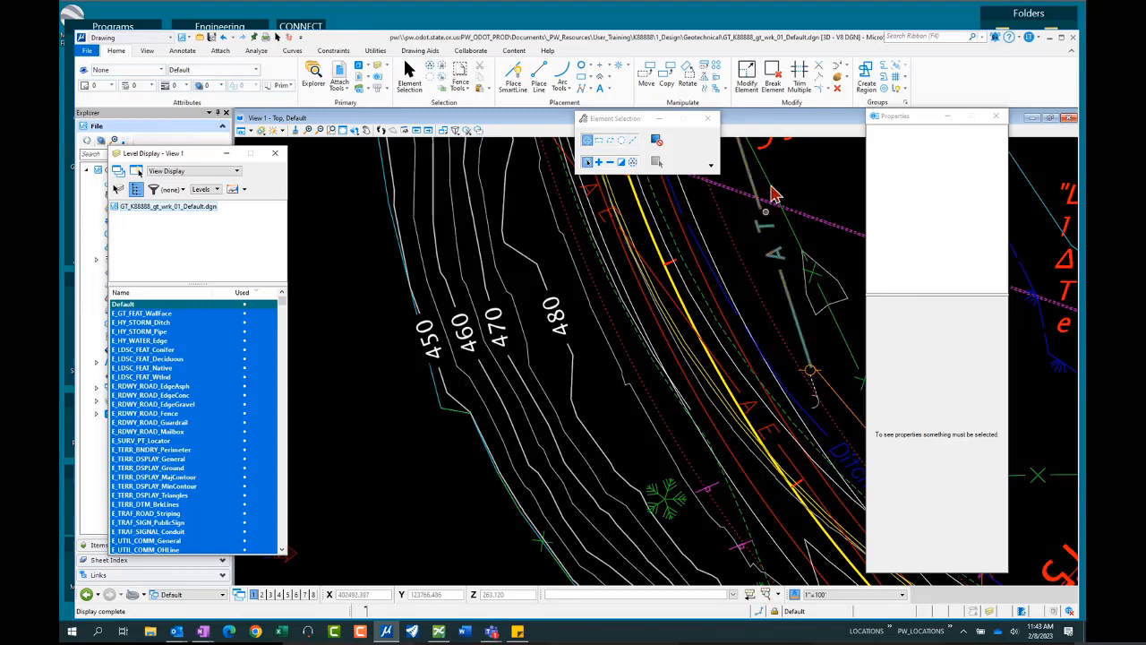
Start Label Terrain Spots and set its text style to ODOT Contours.
click(182, 51)
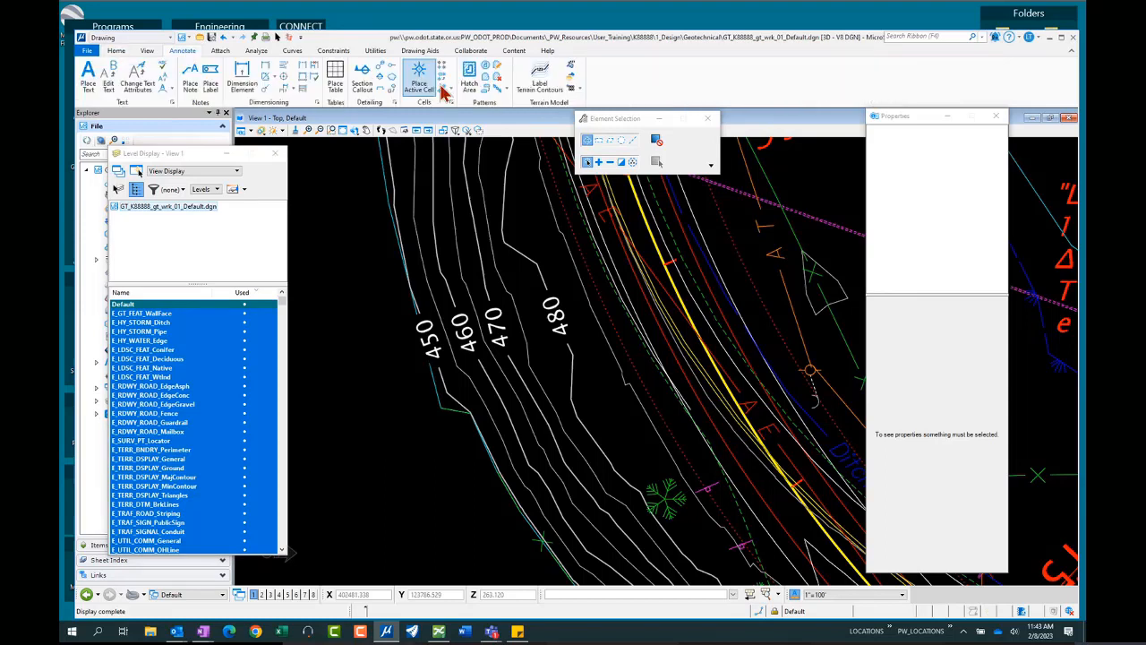
click(571, 68)
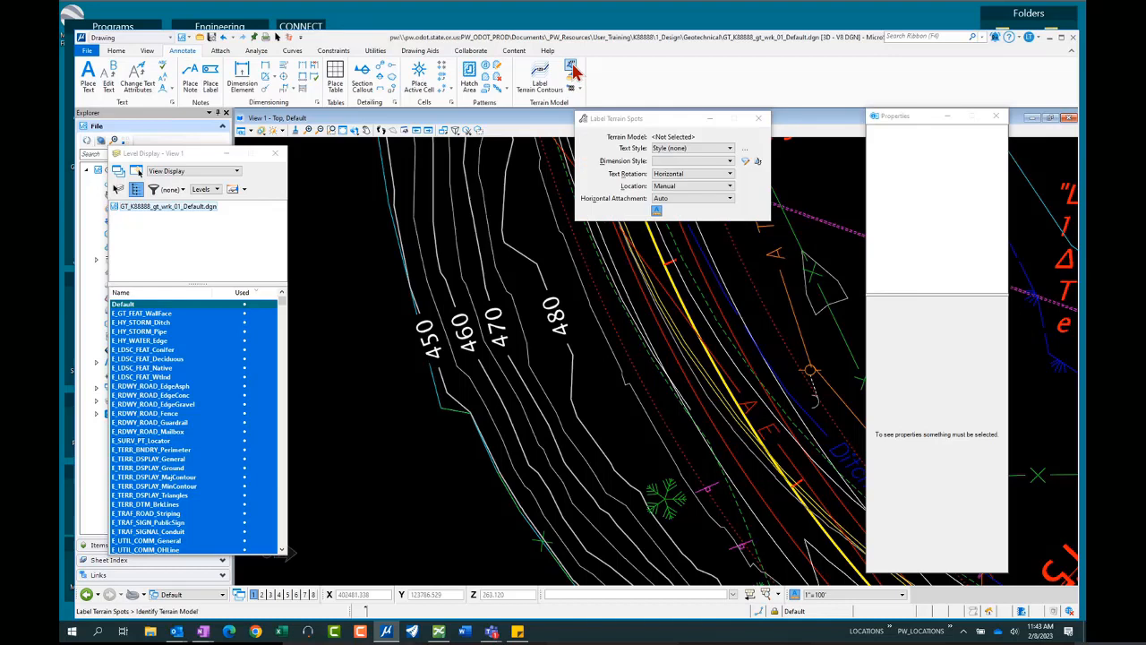
drag(659, 120, 656, 121)
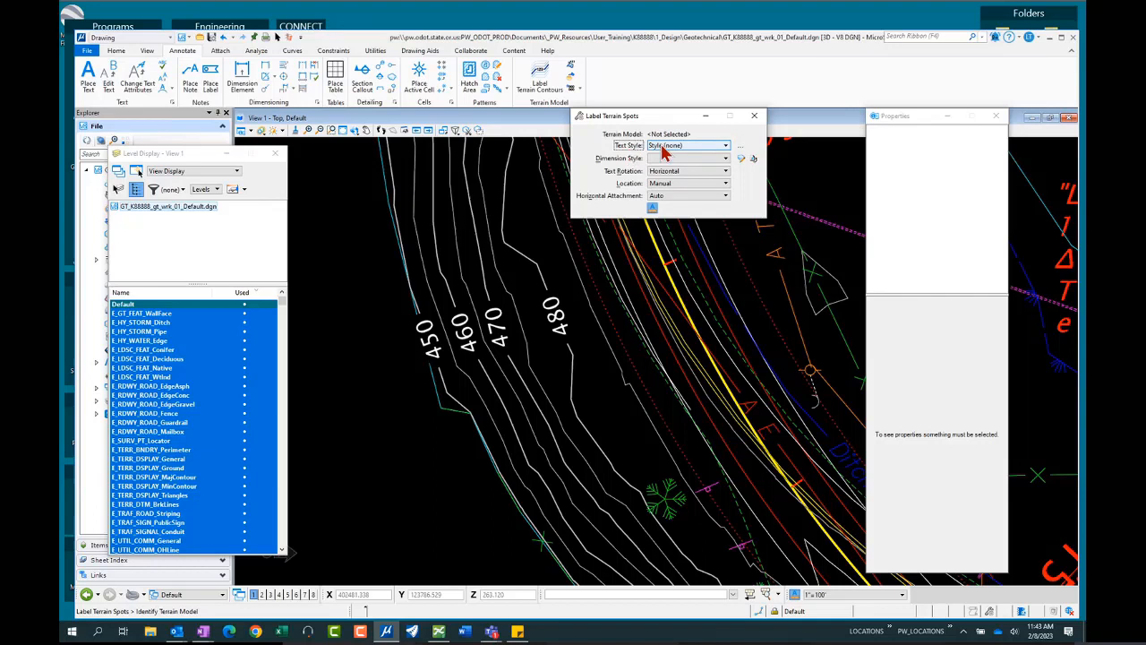
click(725, 147)
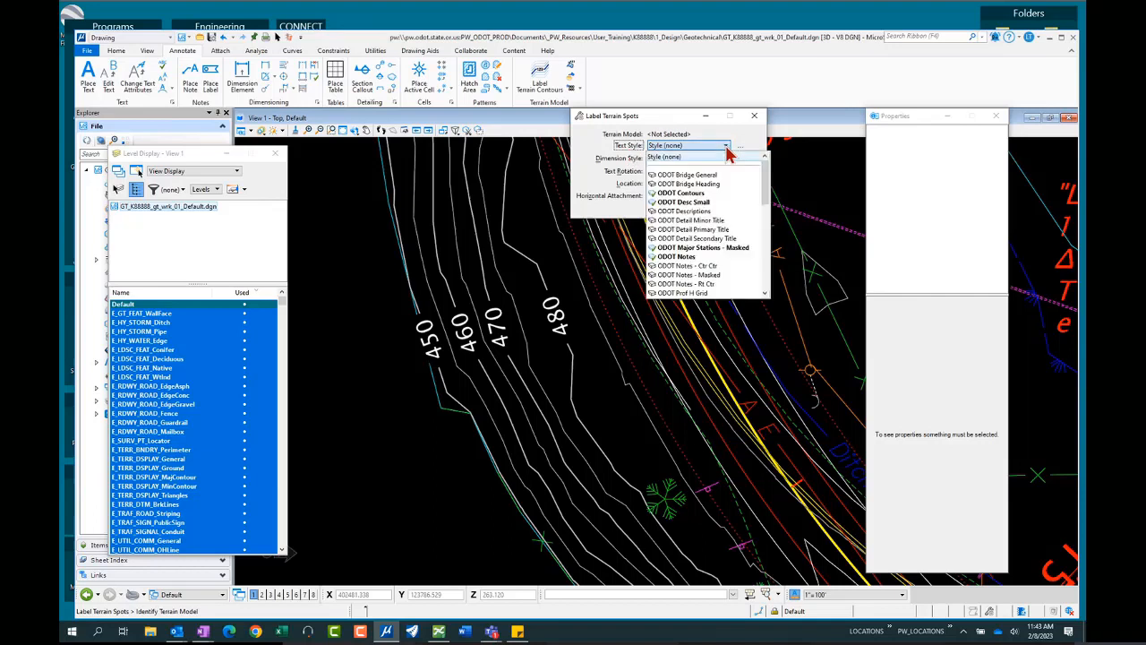
click(699, 194)
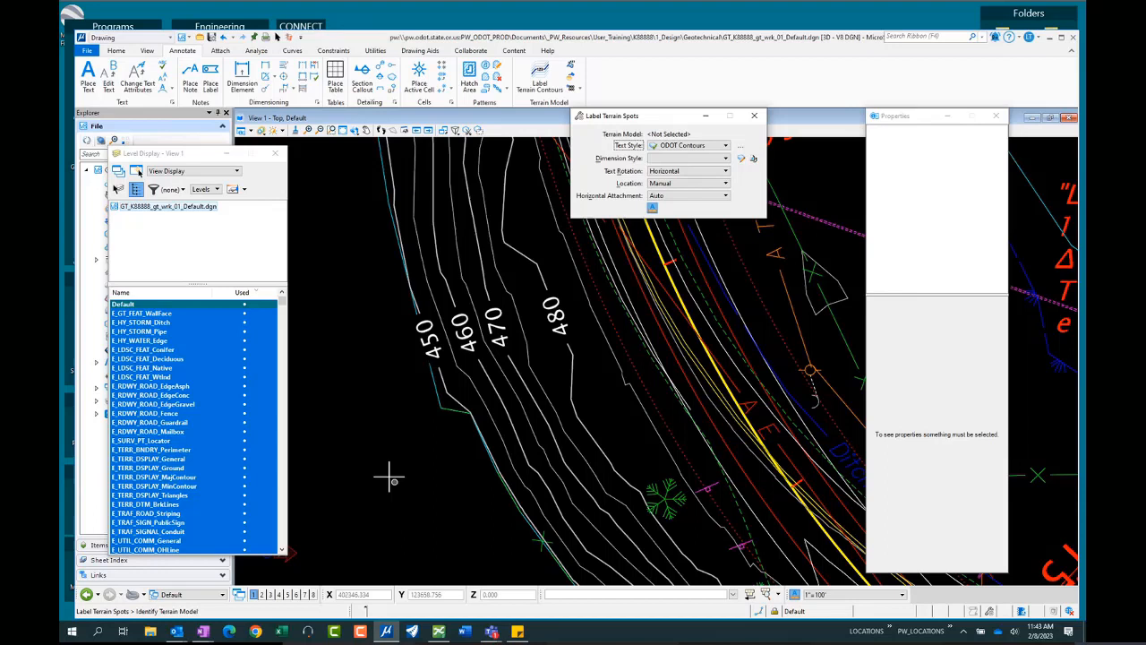
Label a terrain spot on the slope near the narrow southern tip, with a leader about 72 feet long ending outside the terrain boundary.
scroll(334, 439, down, 1)
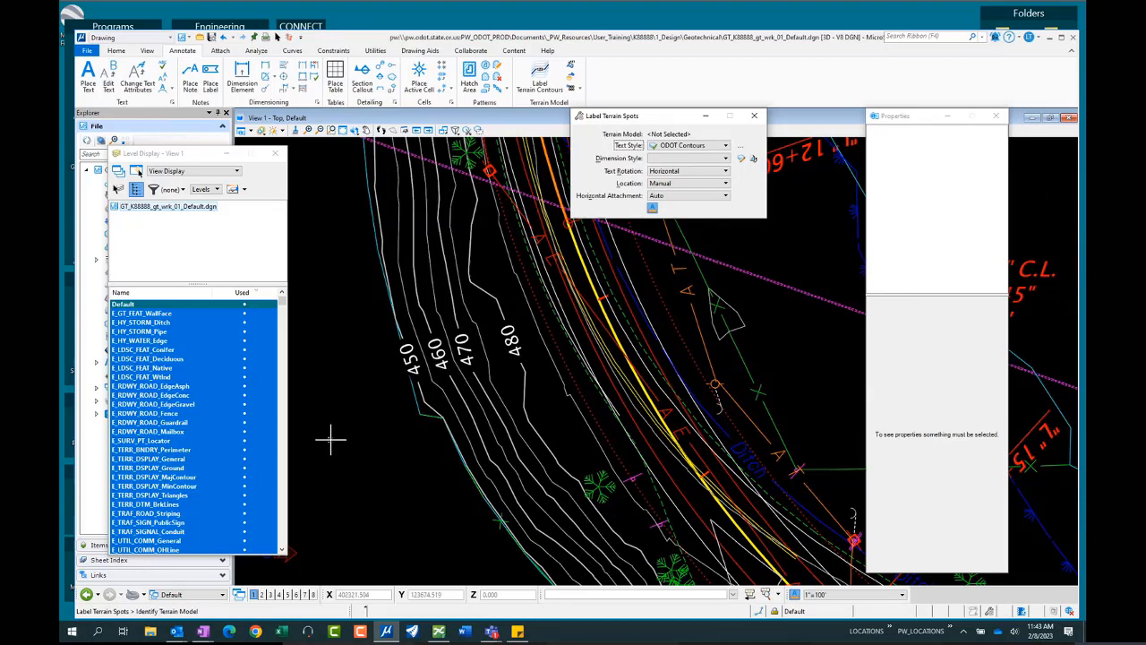
click(365, 170)
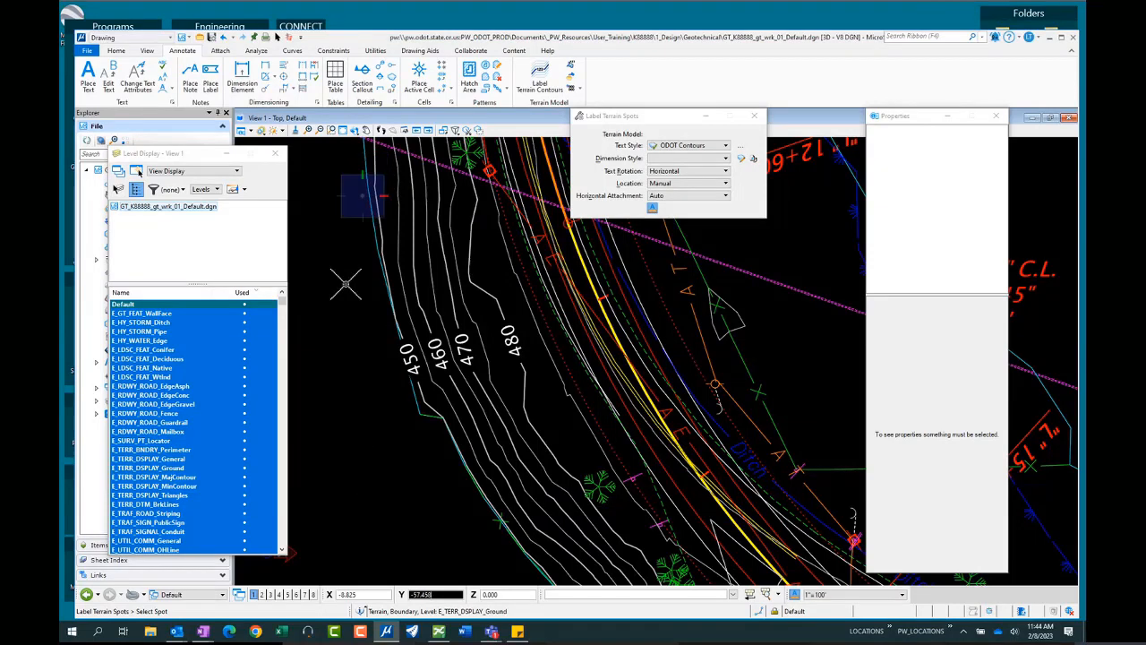
scroll(346, 284, down, 4)
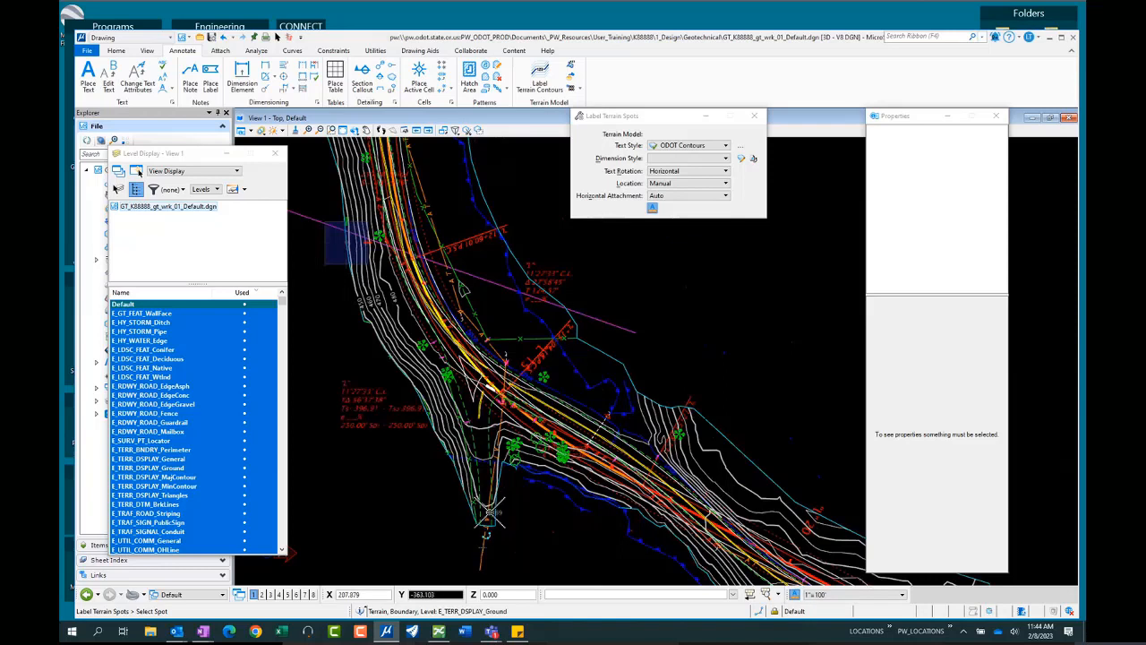
scroll(488, 521, up, 2)
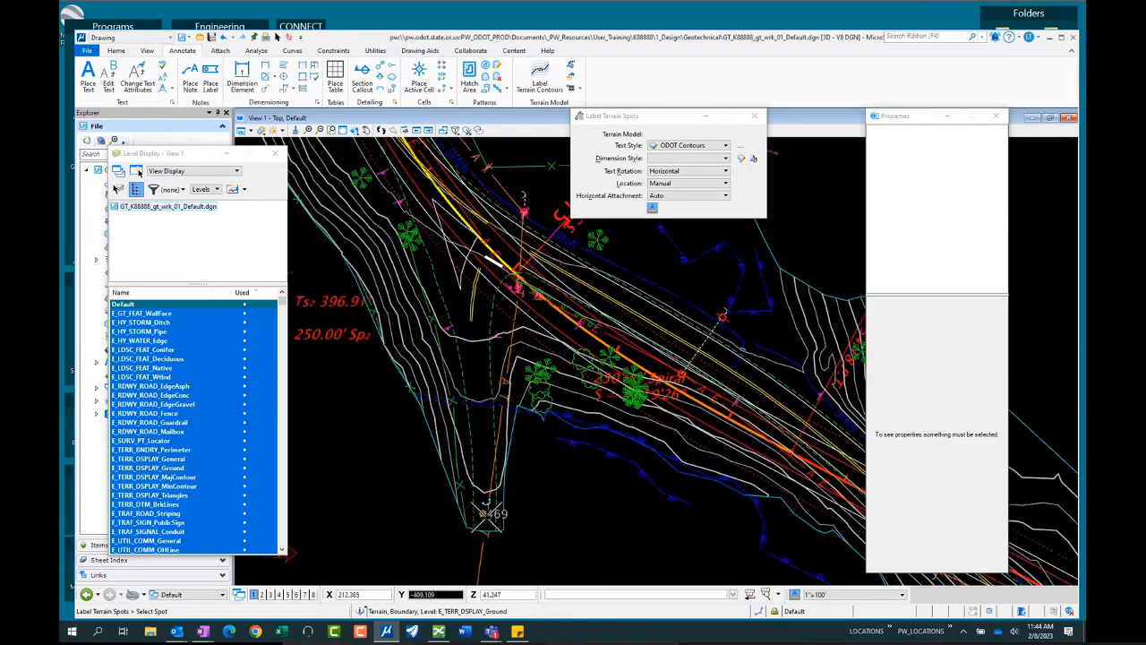
scroll(488, 515, up, 2)
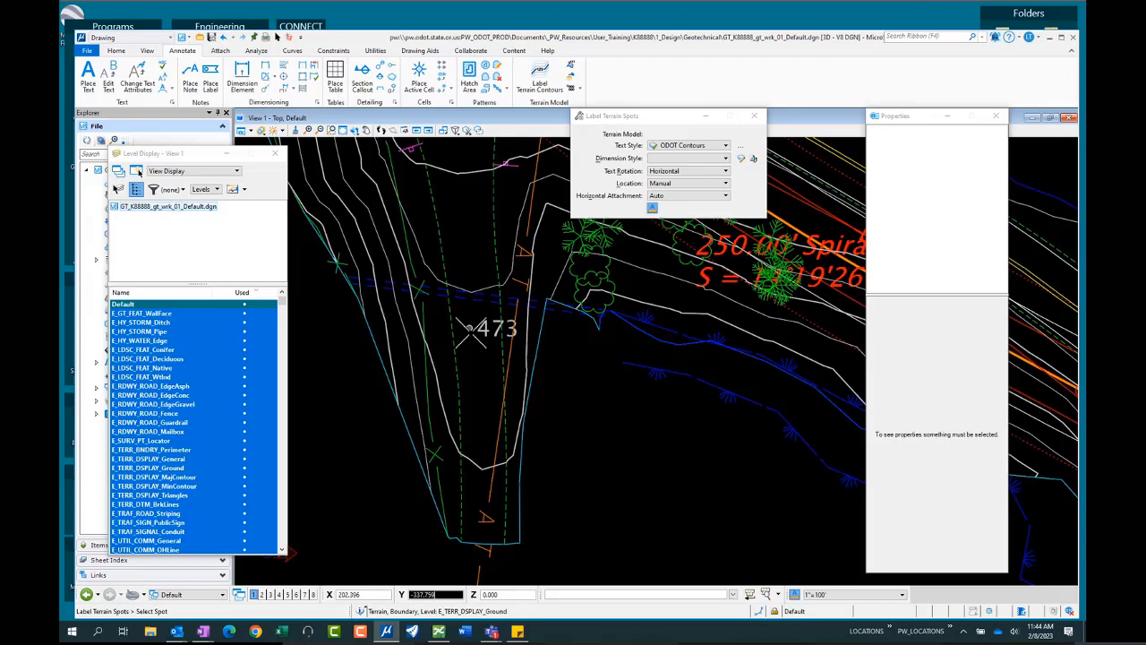
click(411, 334)
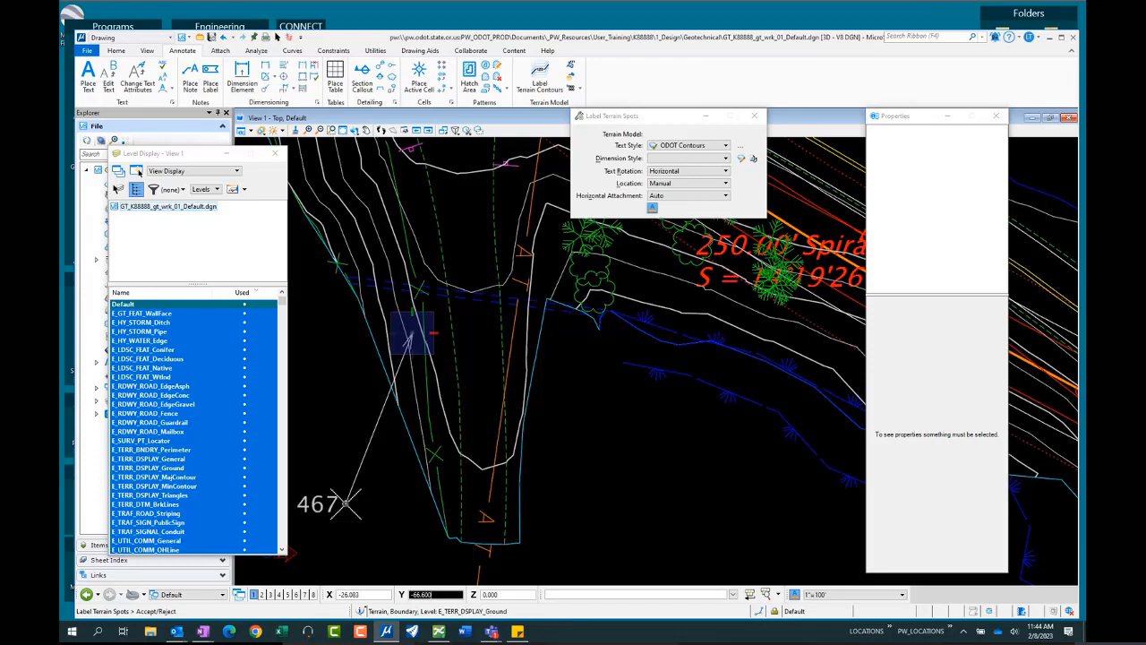
click(345, 504)
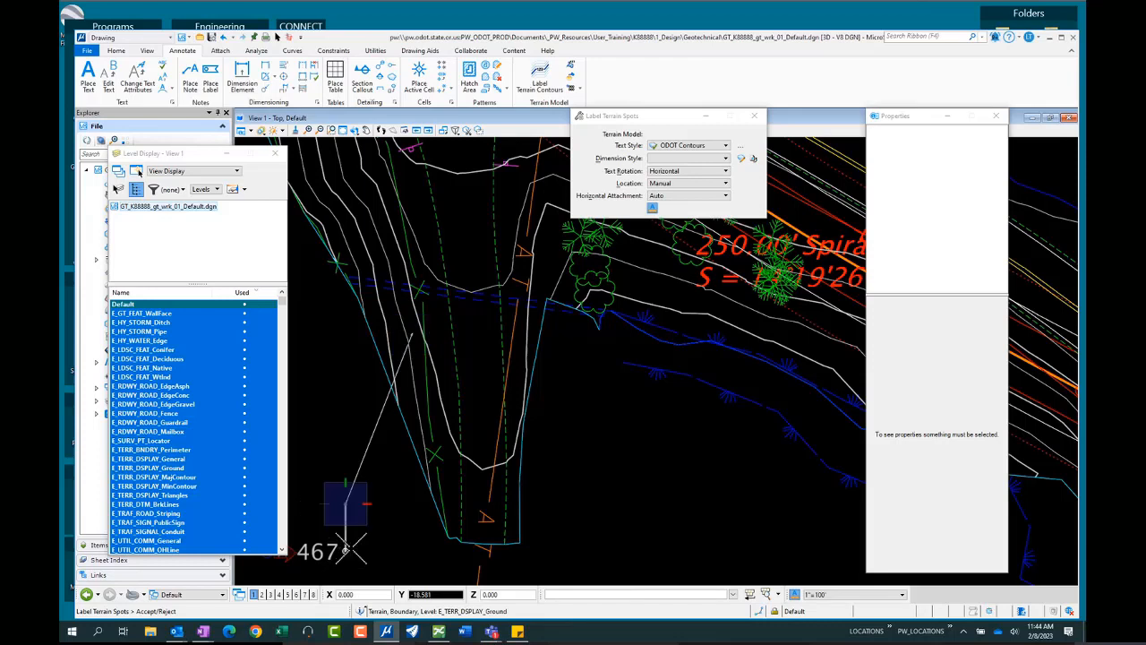
click(371, 526)
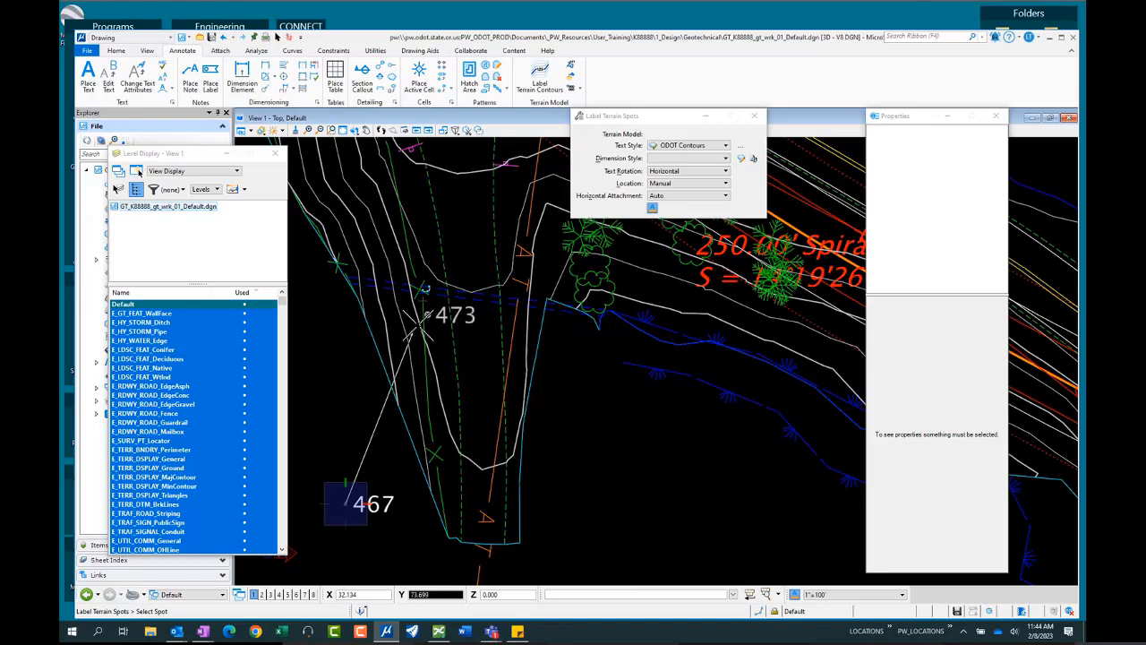
scroll(408, 341, up, 4)
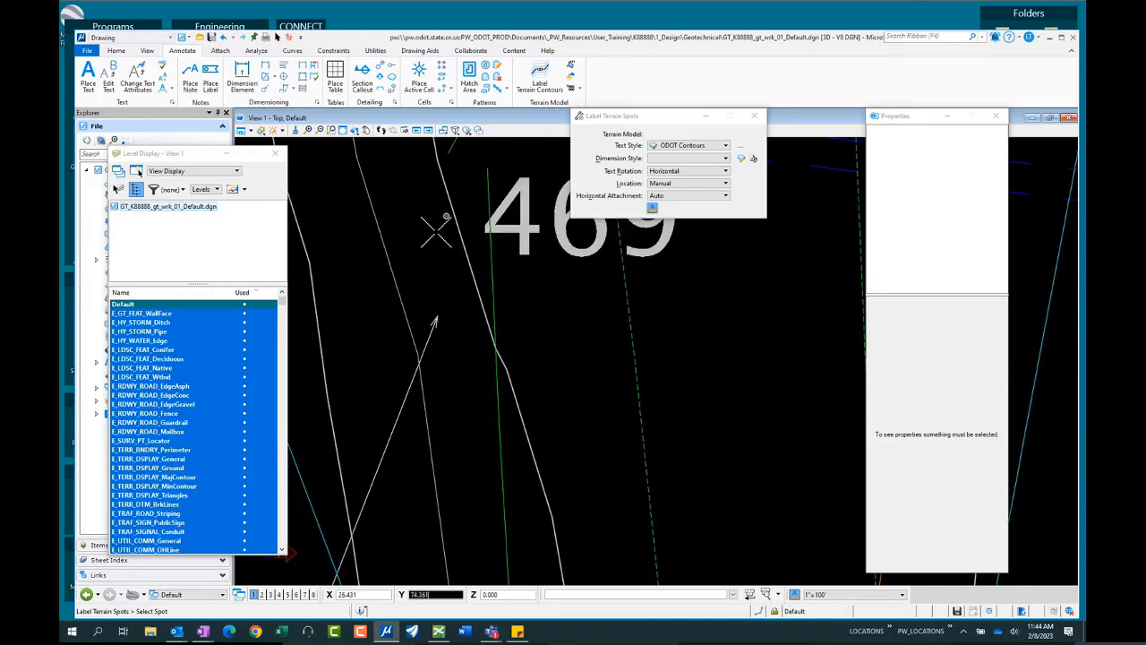
right_click(421, 230)
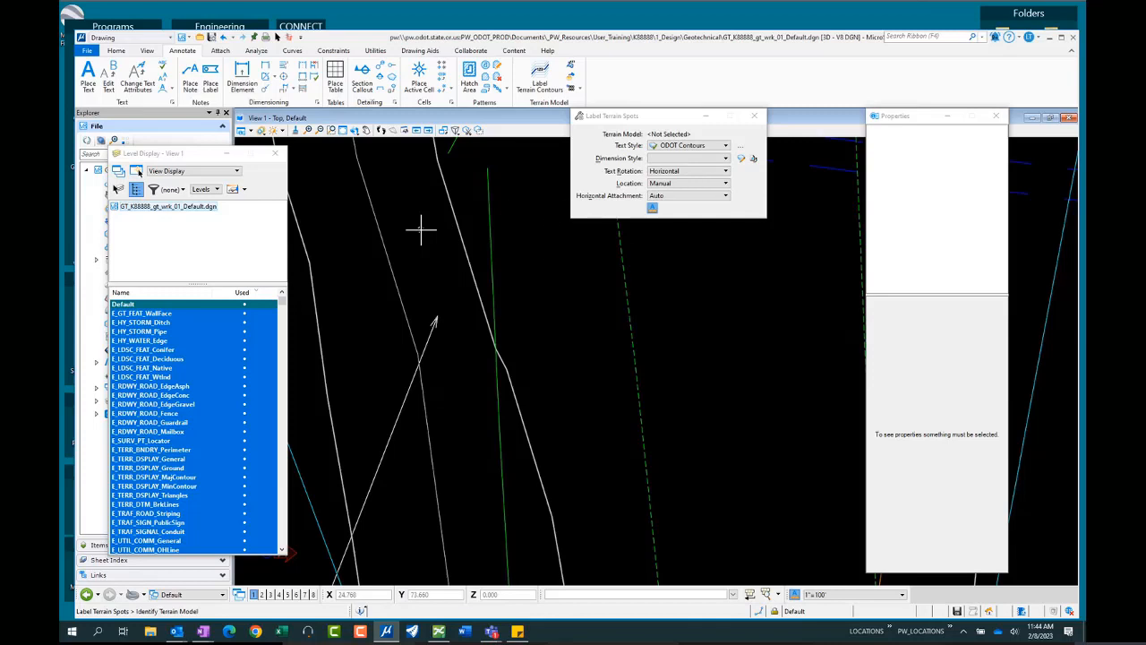
Review the available dimension styles and the arrowhead and terminator settings of Style (none) without changing them.
click(725, 158)
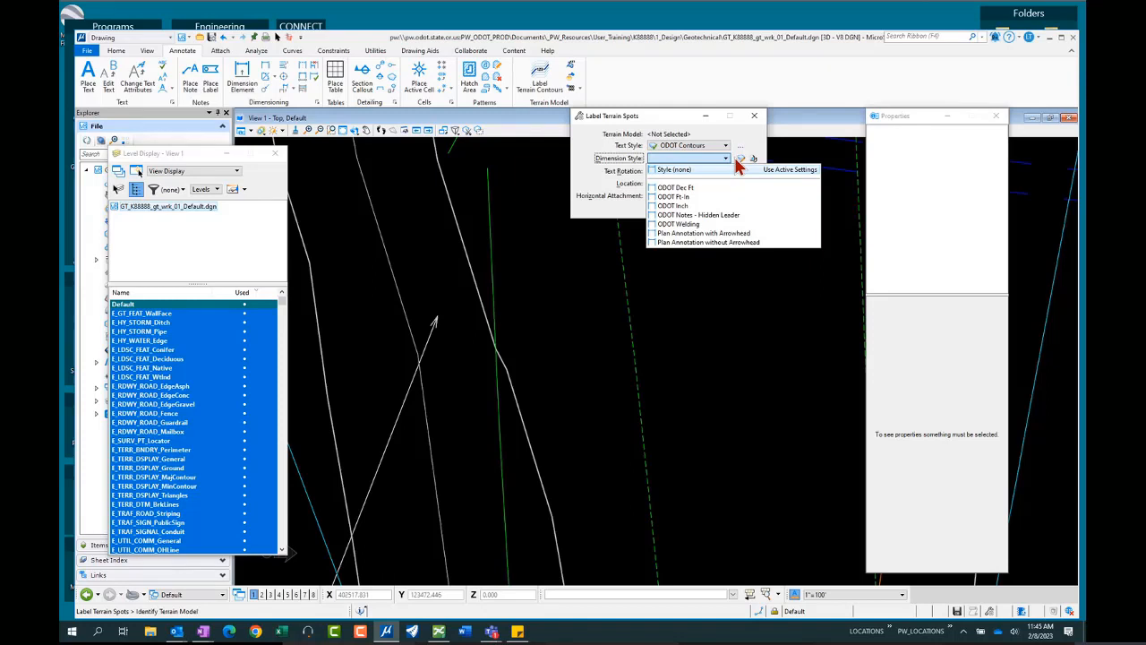
click(660, 117)
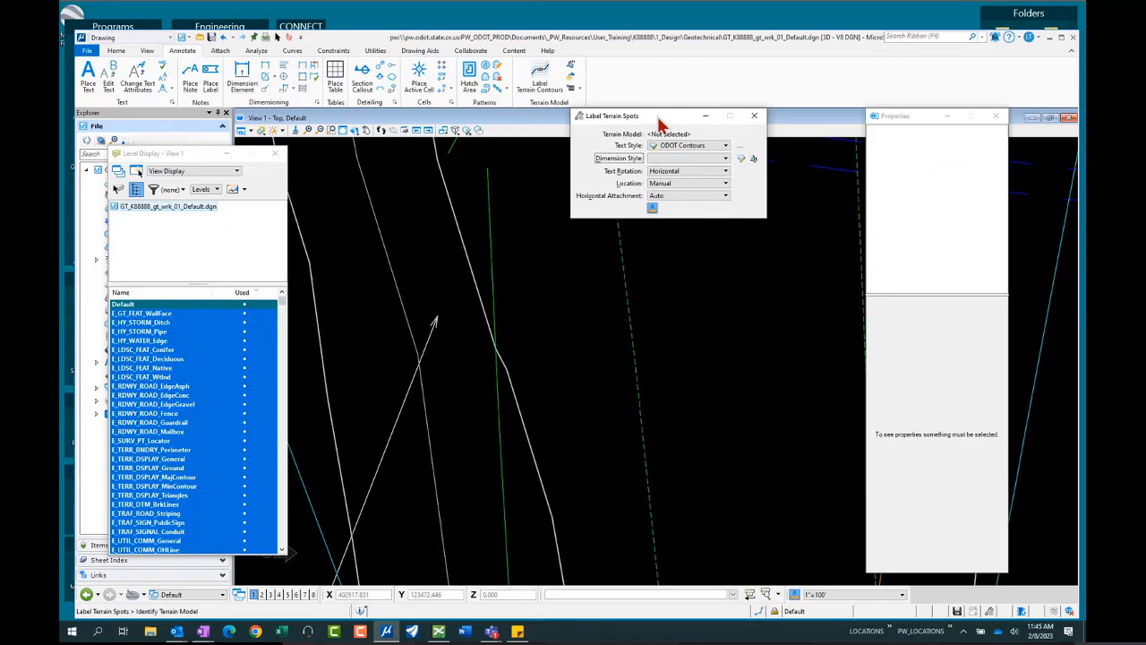
scroll(596, 289, down, 2)
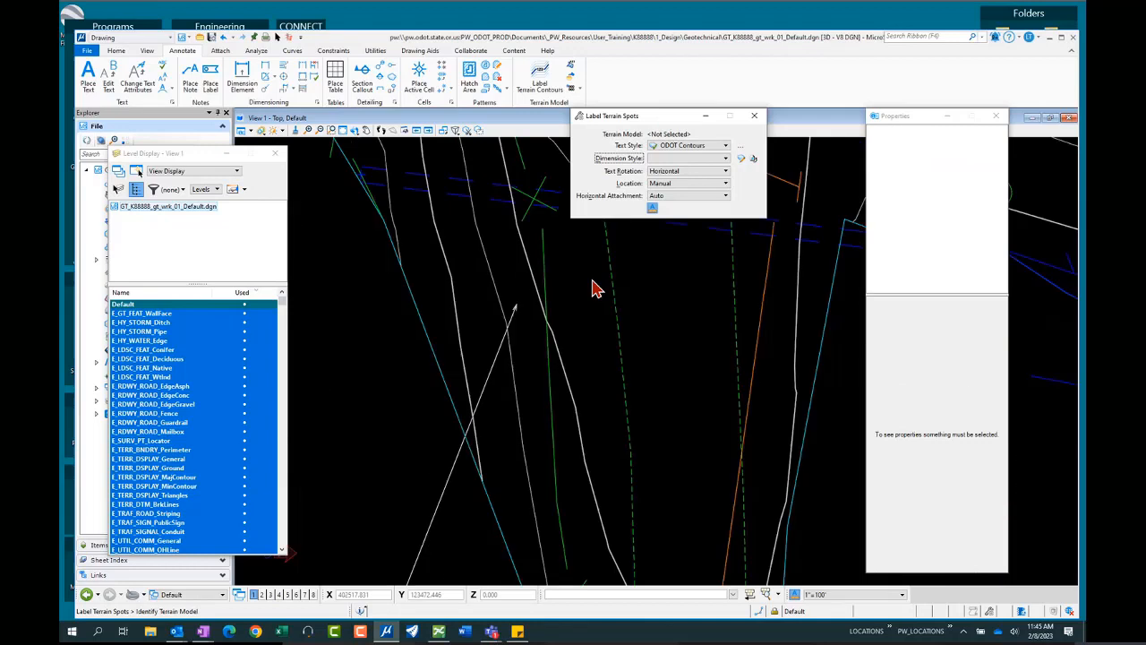
scroll(596, 288, down, 2)
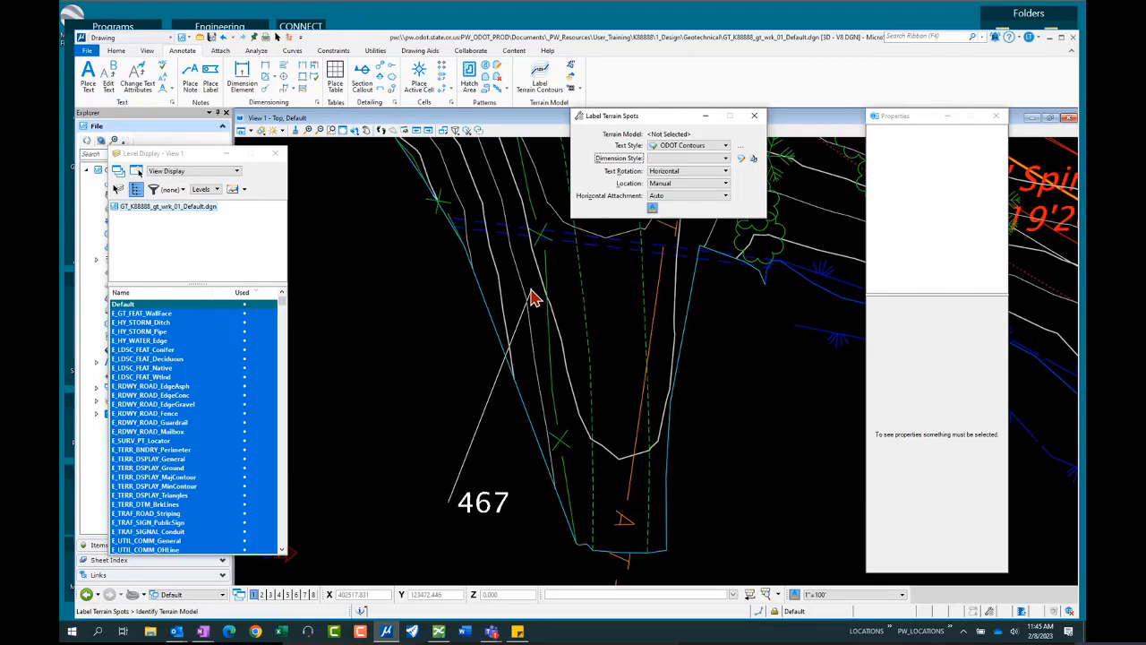
click(741, 159)
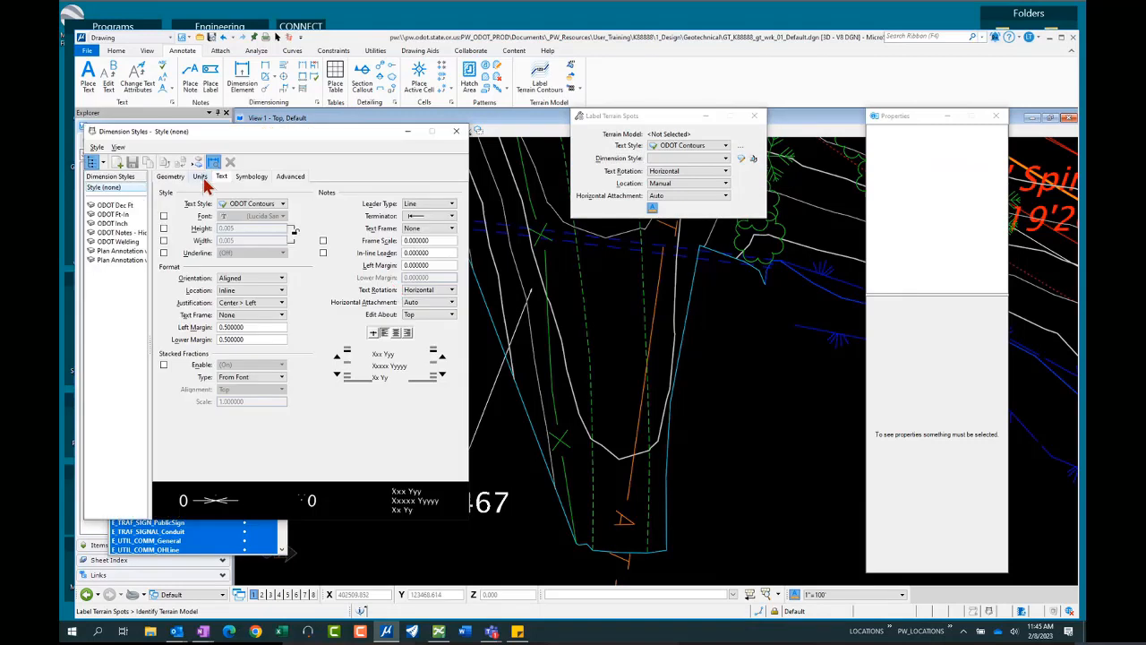
click(171, 177)
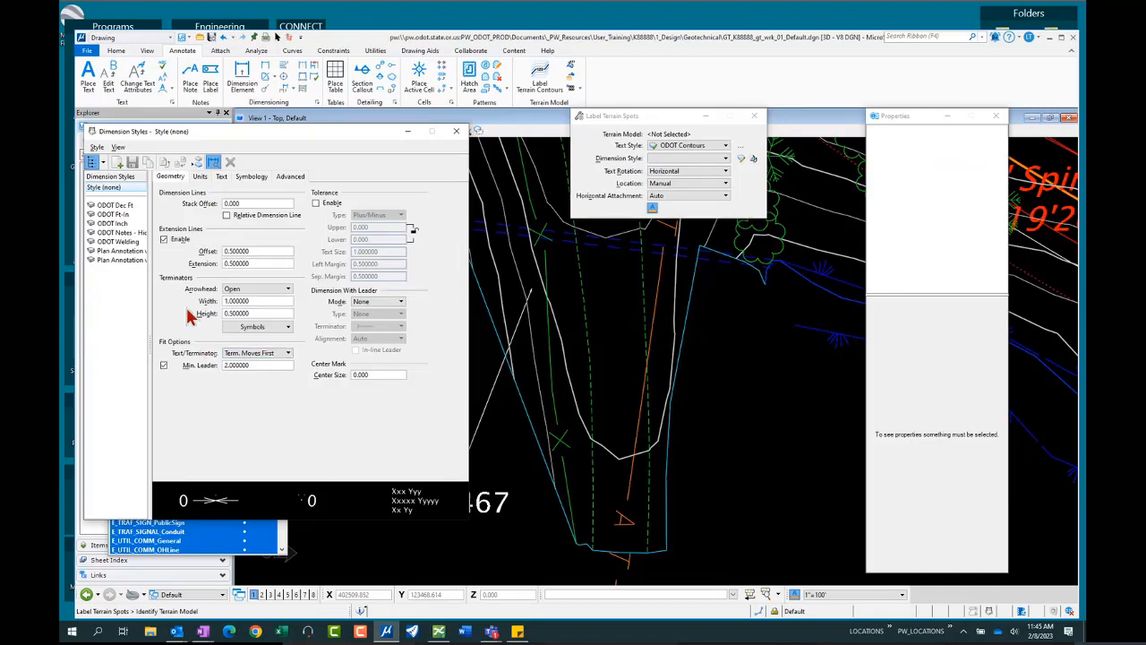
click(287, 291)
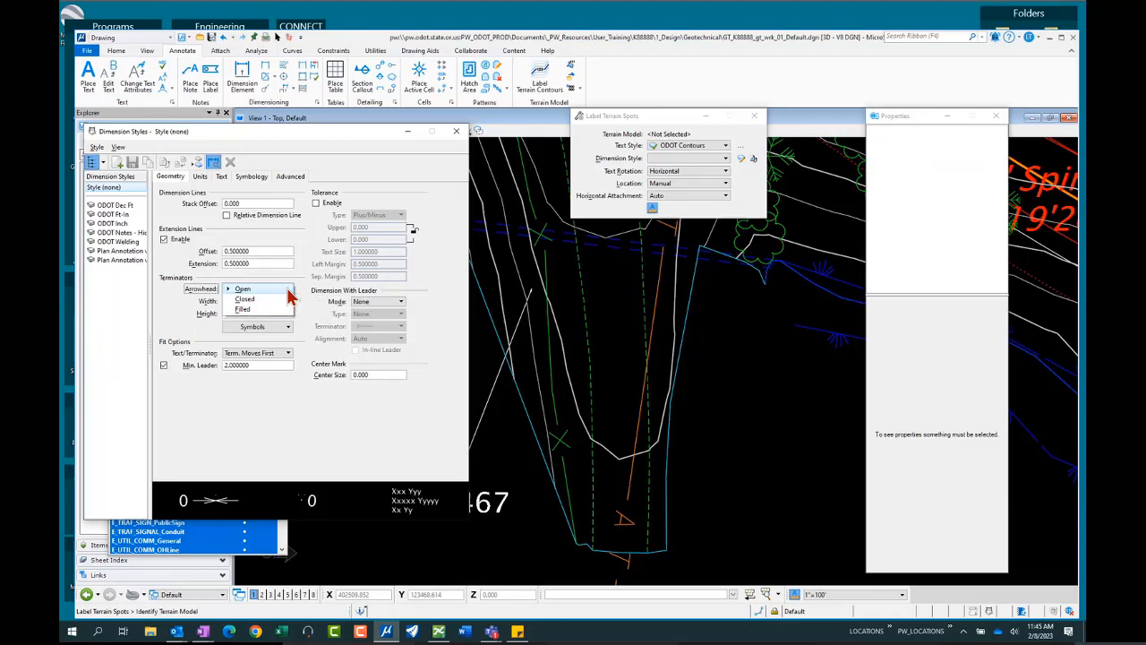
click(174, 307)
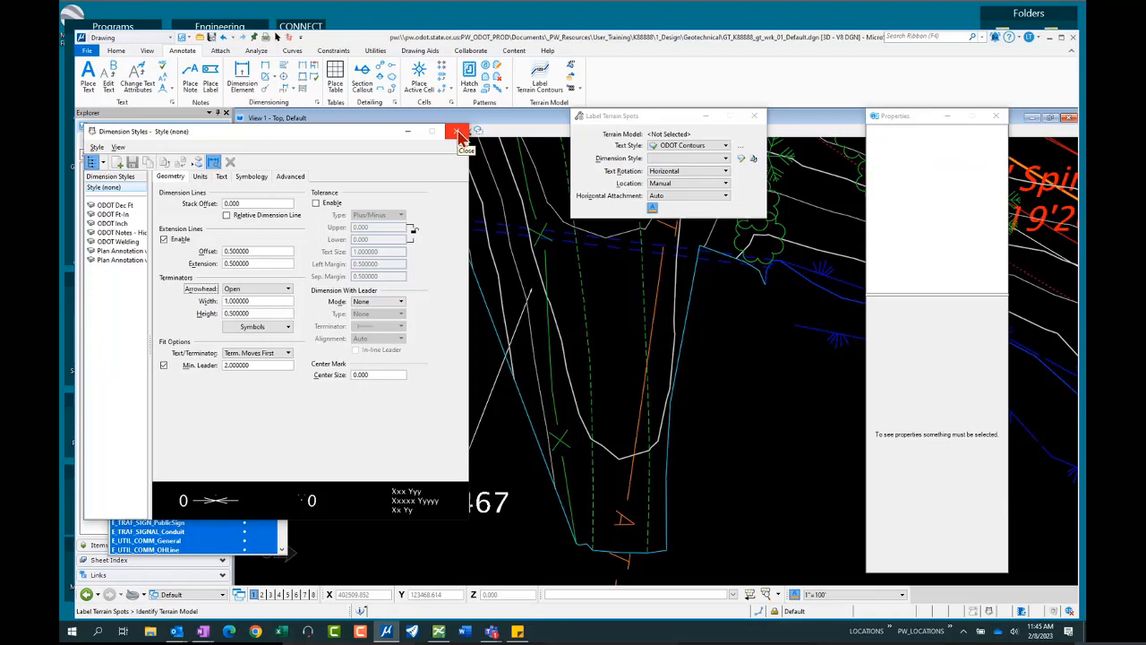
click(458, 136)
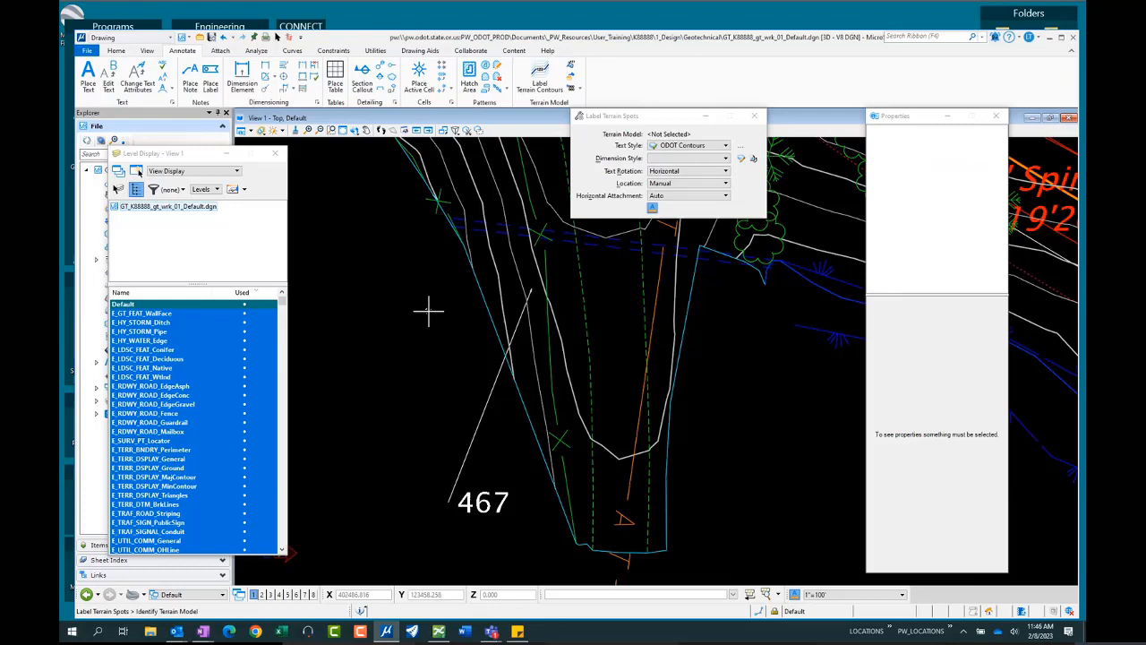
Exit the drawing, check in GT_K88888_gt_wrk_01_Default.dgn, and widen the folder tree in ProjectWise Explorer.
scroll(488, 488, down, 2)
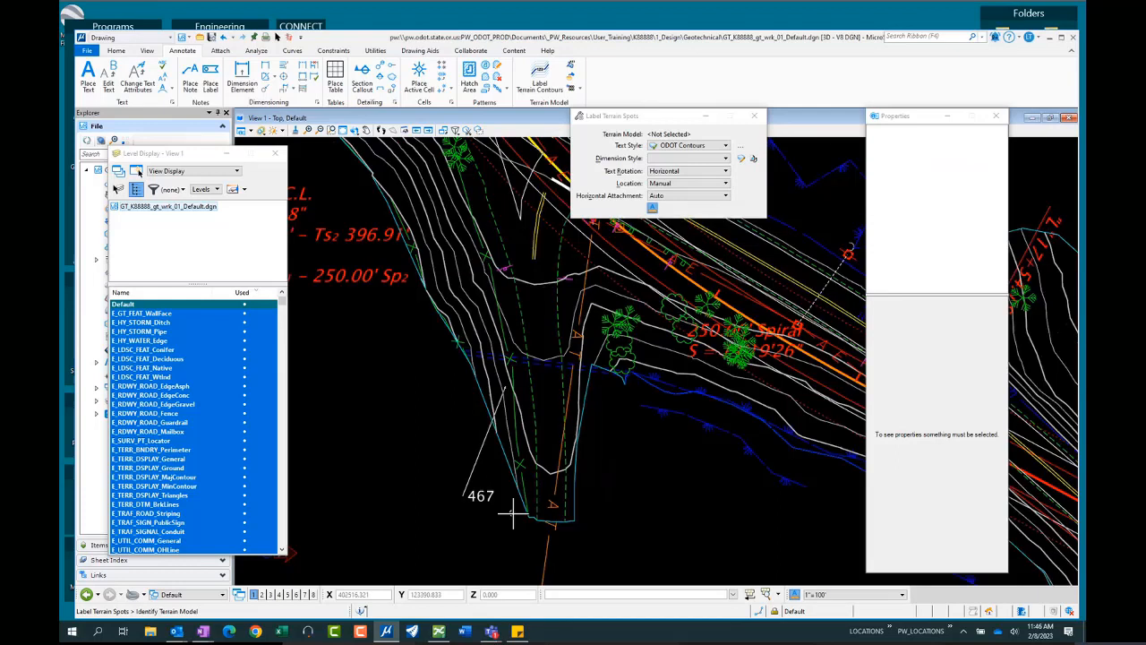
scroll(514, 508, down, 2)
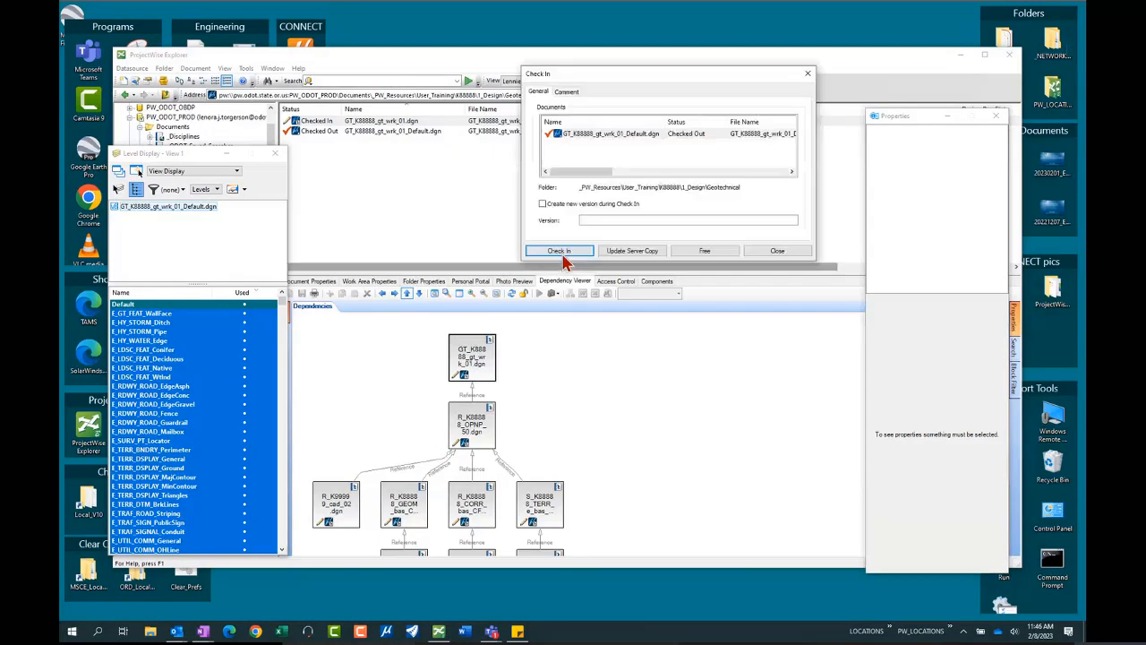
click(560, 250)
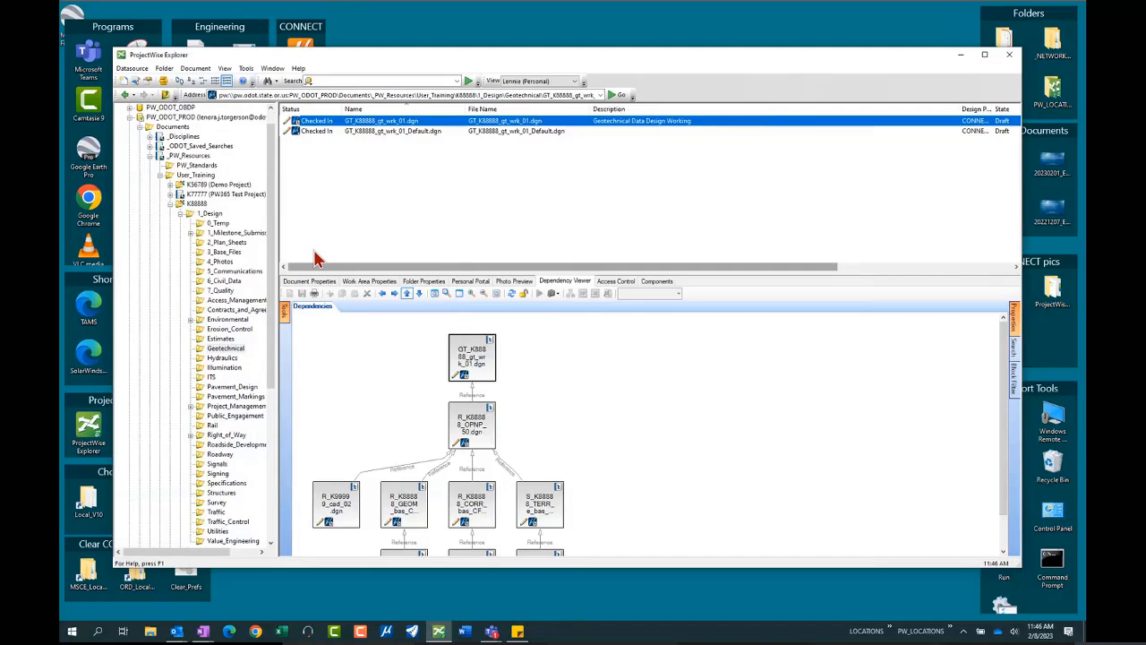
drag(278, 253, 328, 250)
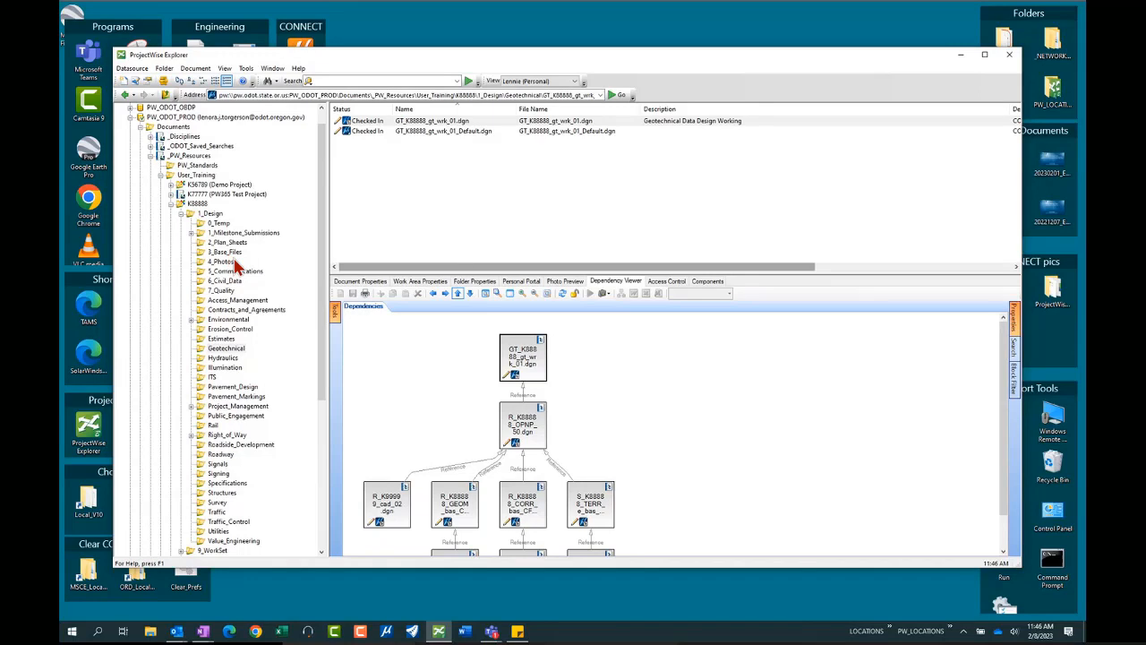
Try to generate a document name for GT_K88888_gt_wrk_01_Default.dgn using SubDiscipline Geotechnical and description Geotechnical Data Design Working.
click(448, 132)
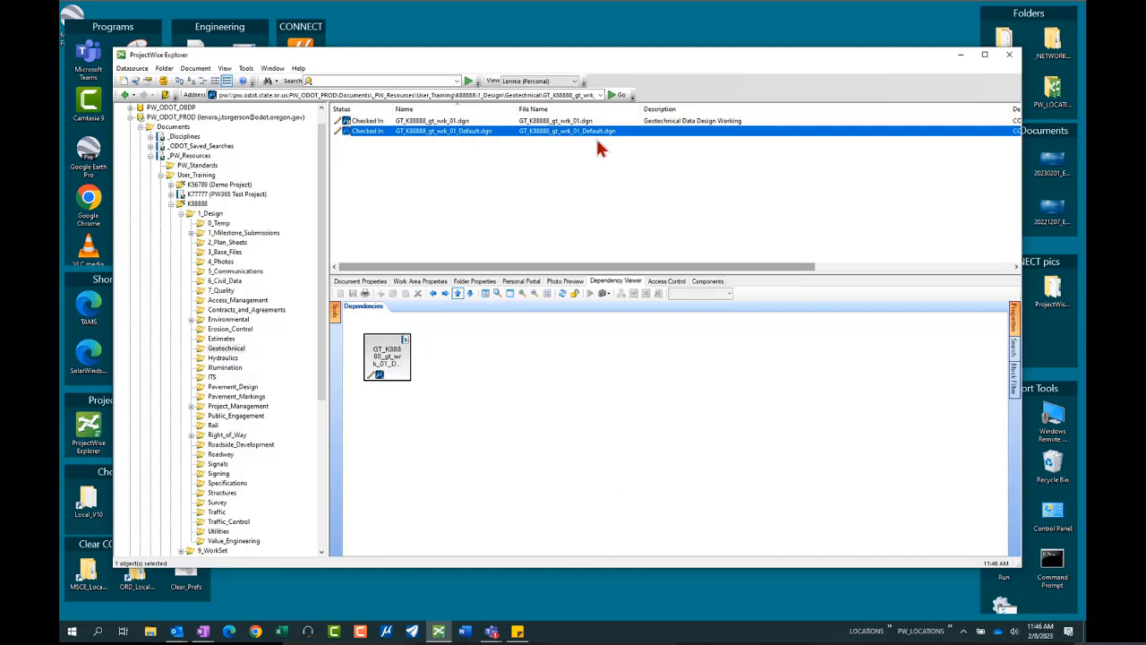
right_click(451, 135)
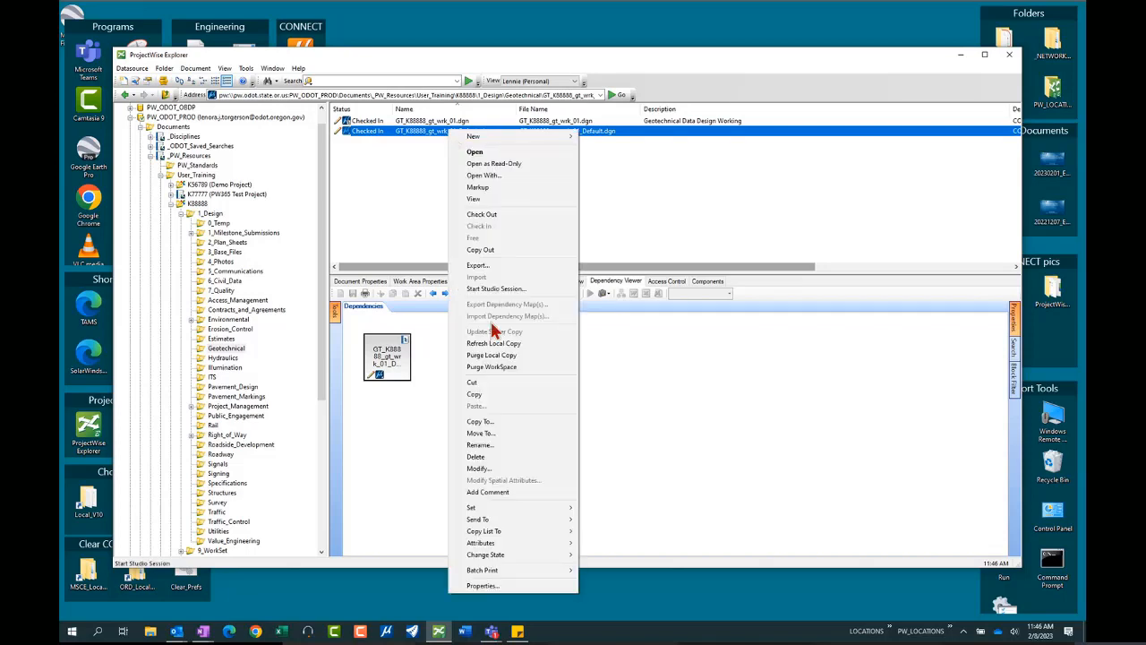
click(512, 585)
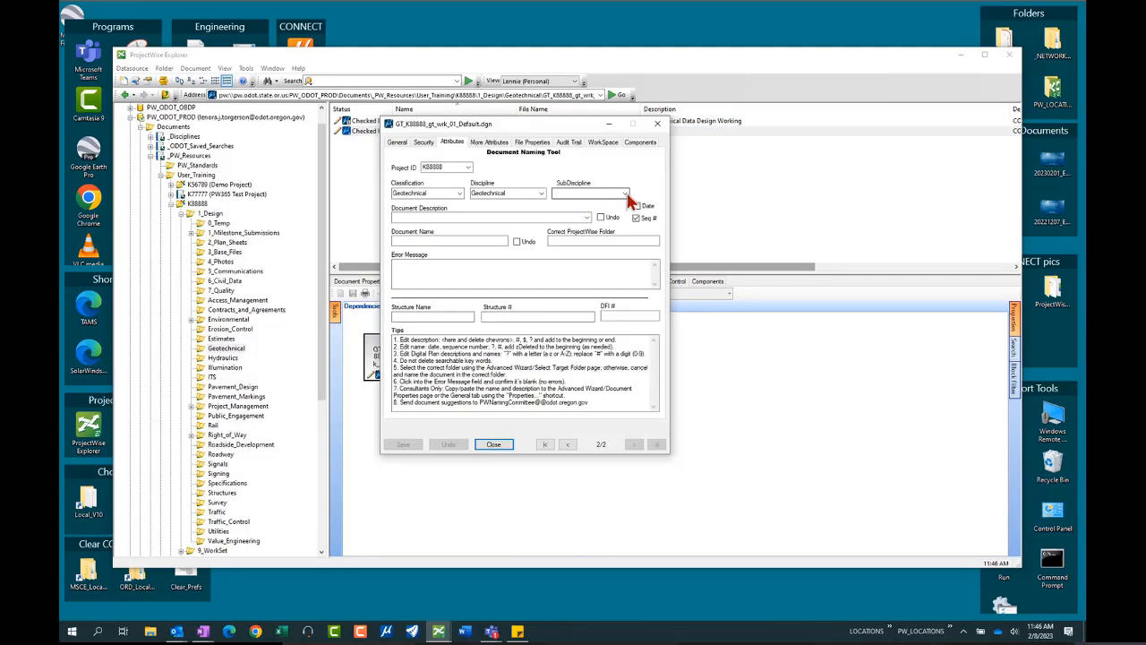
click(625, 194)
click(609, 210)
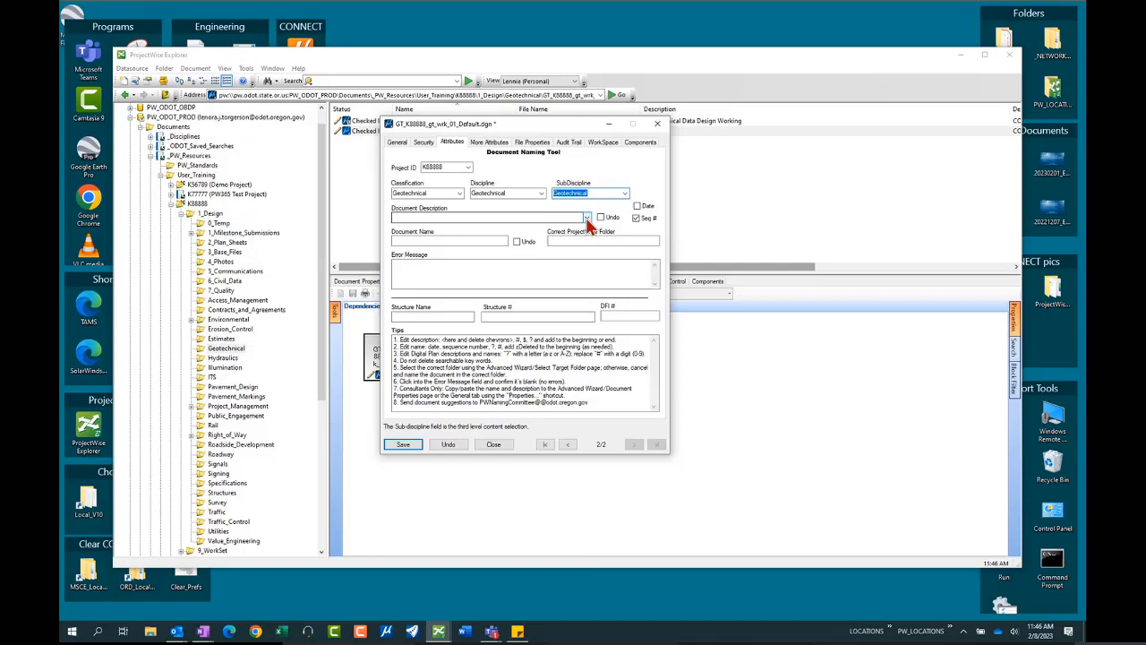
click(587, 218)
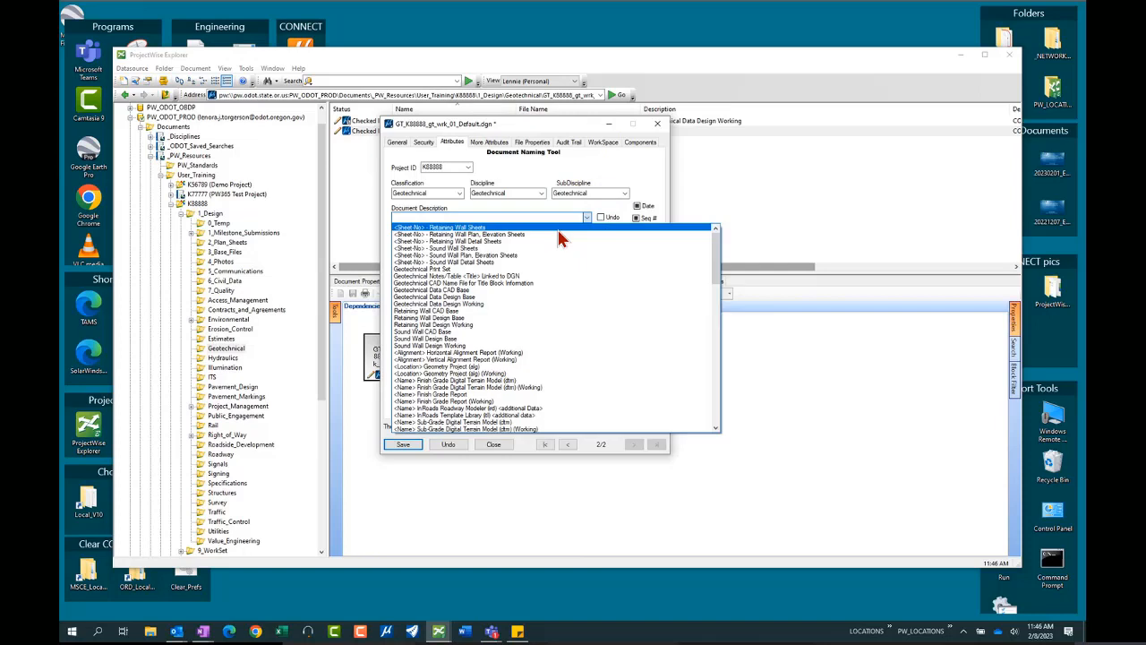
click(479, 305)
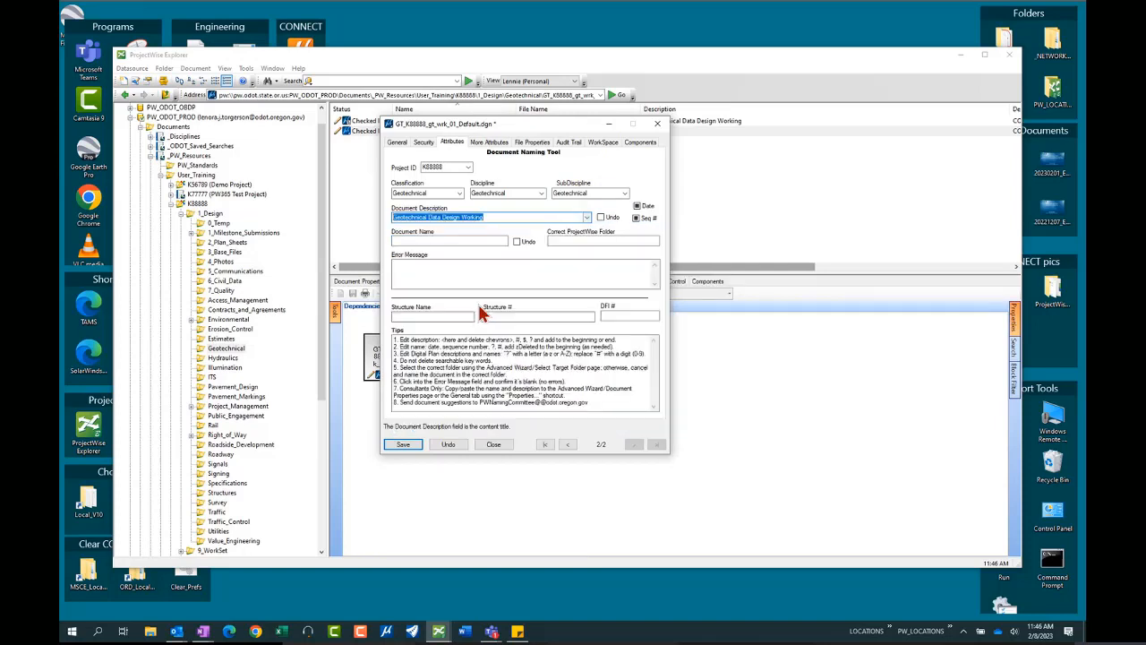
click(495, 240)
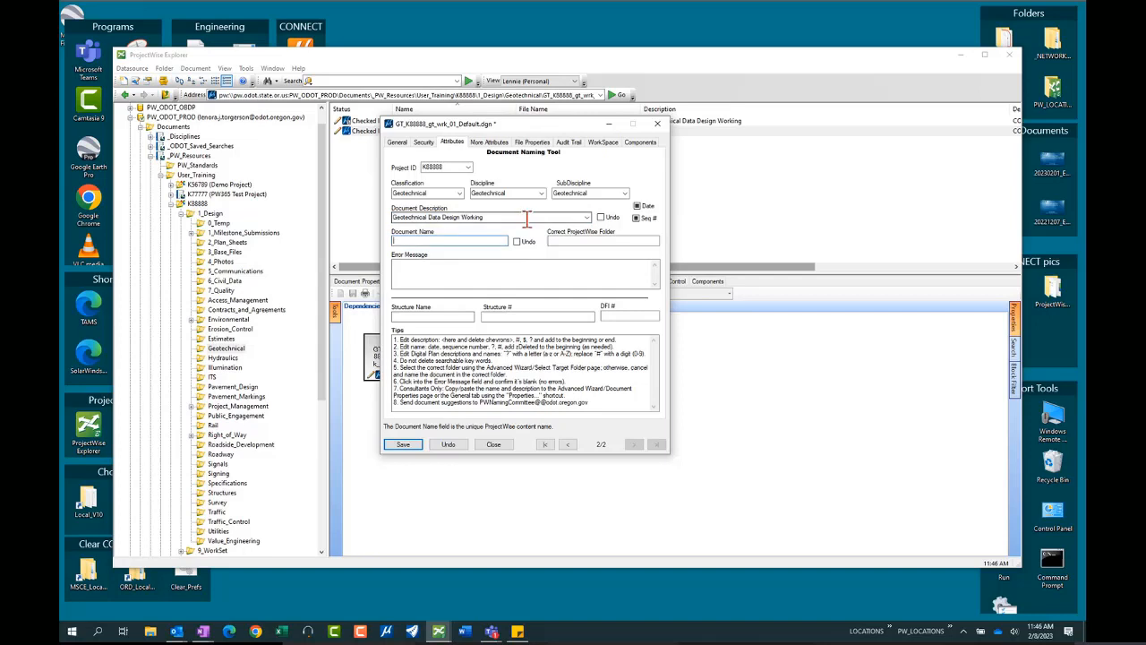
click(528, 218)
click(495, 240)
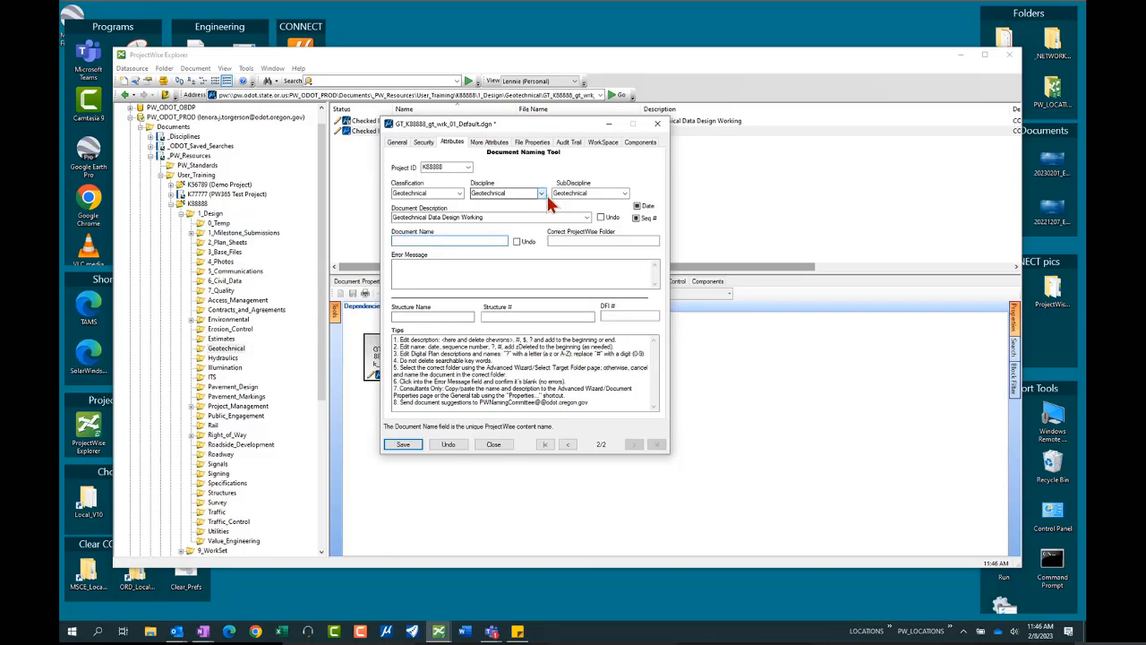
Reset the document's naming attributes by switching Classification and Discipline to Environmental, then returning Classification to Geotechnical.
click(458, 195)
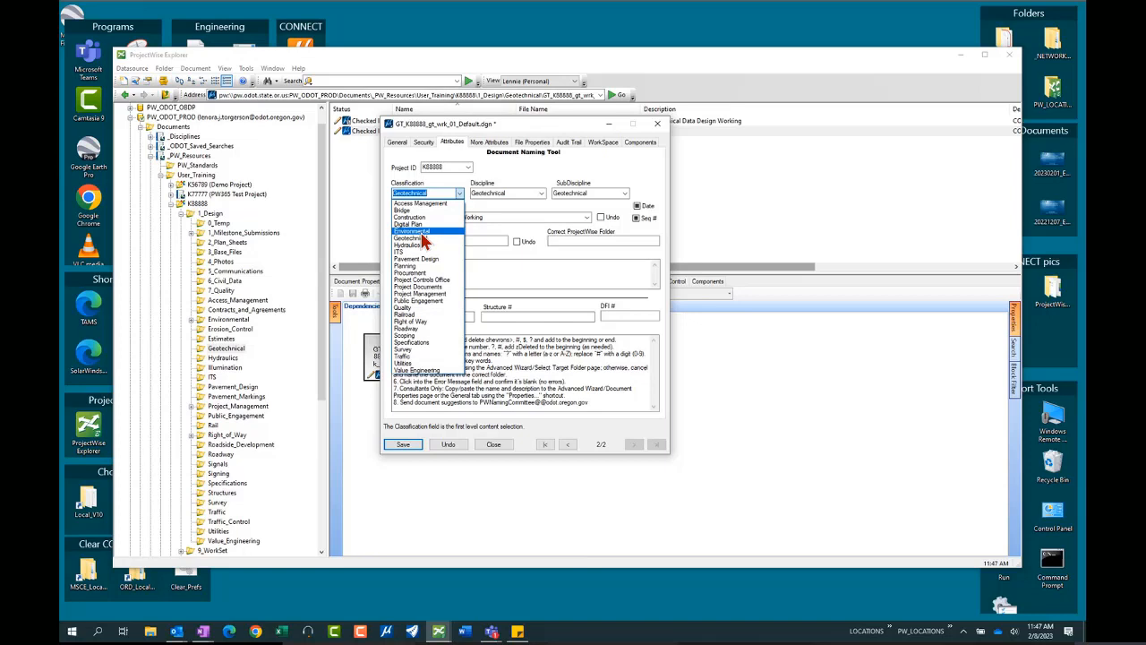
click(423, 231)
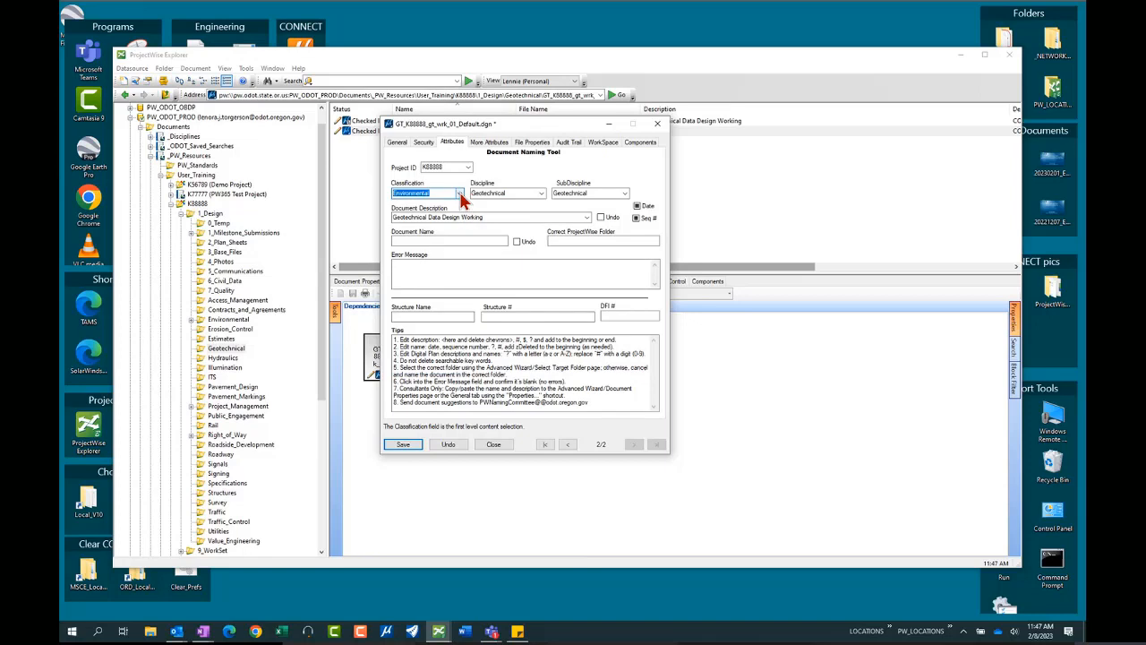
click(542, 191)
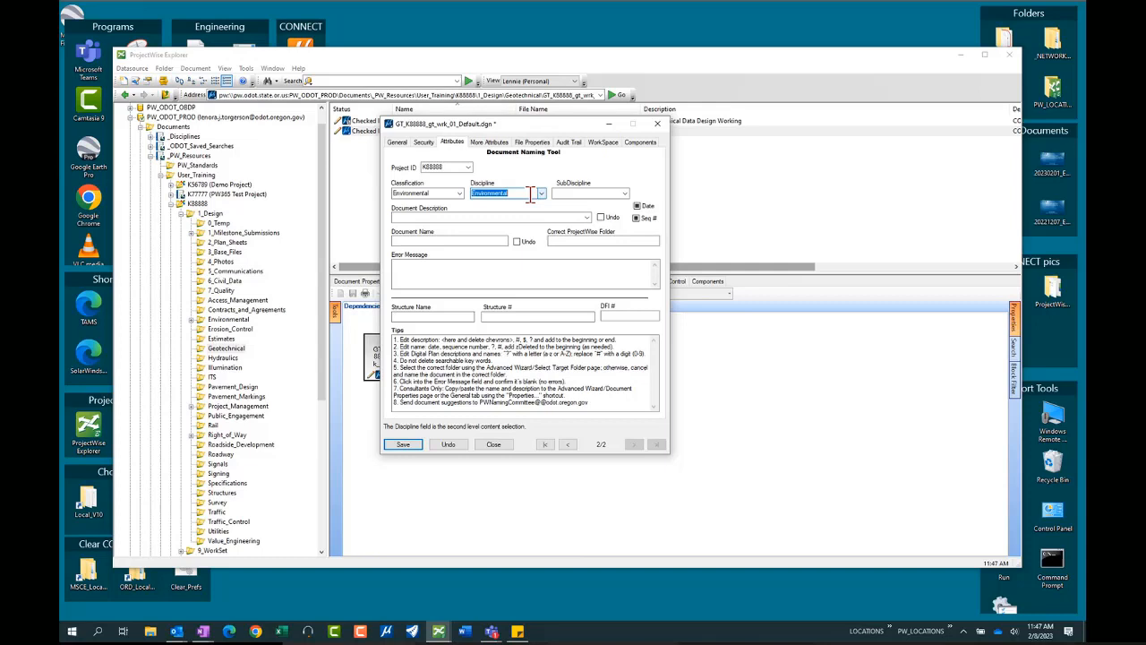
click(462, 193)
click(427, 236)
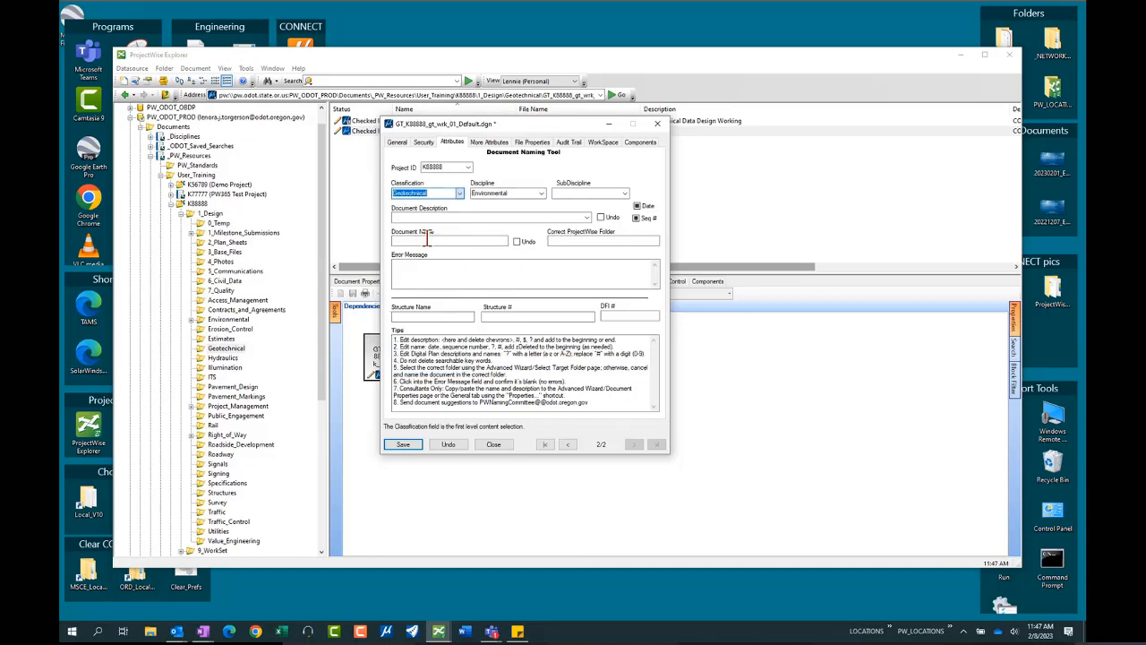
Retry the document naming with Geotechnical Discipline and SubDiscipline and description Geotechnical Data Design Working, then close the properties without saving.
click(542, 195)
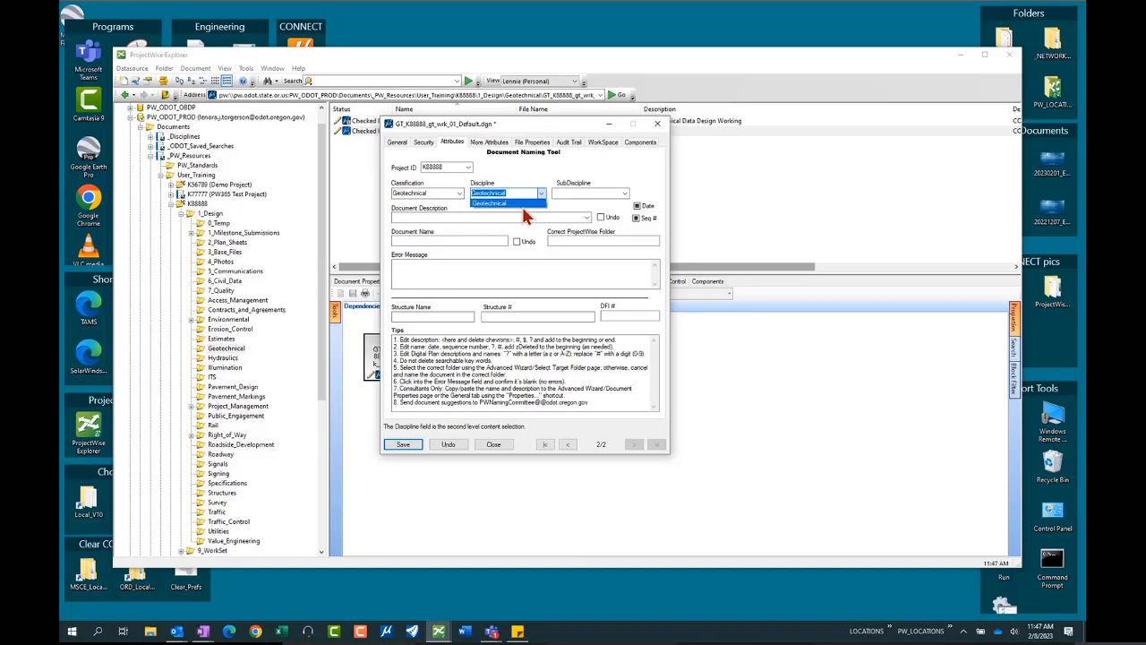
click(523, 204)
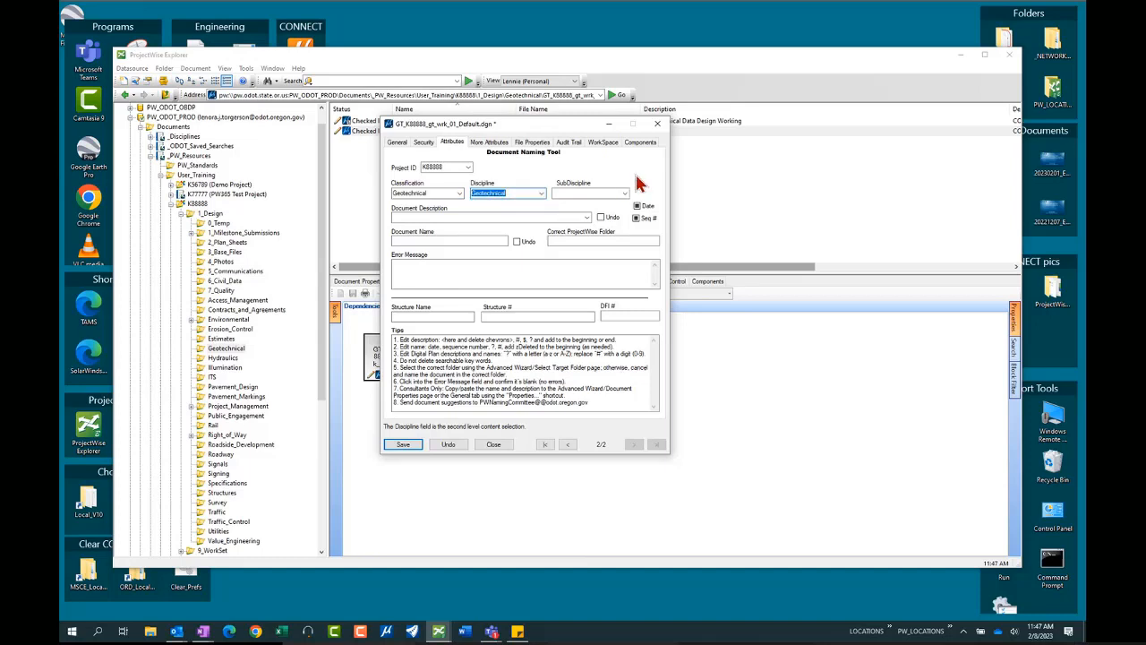
click(625, 193)
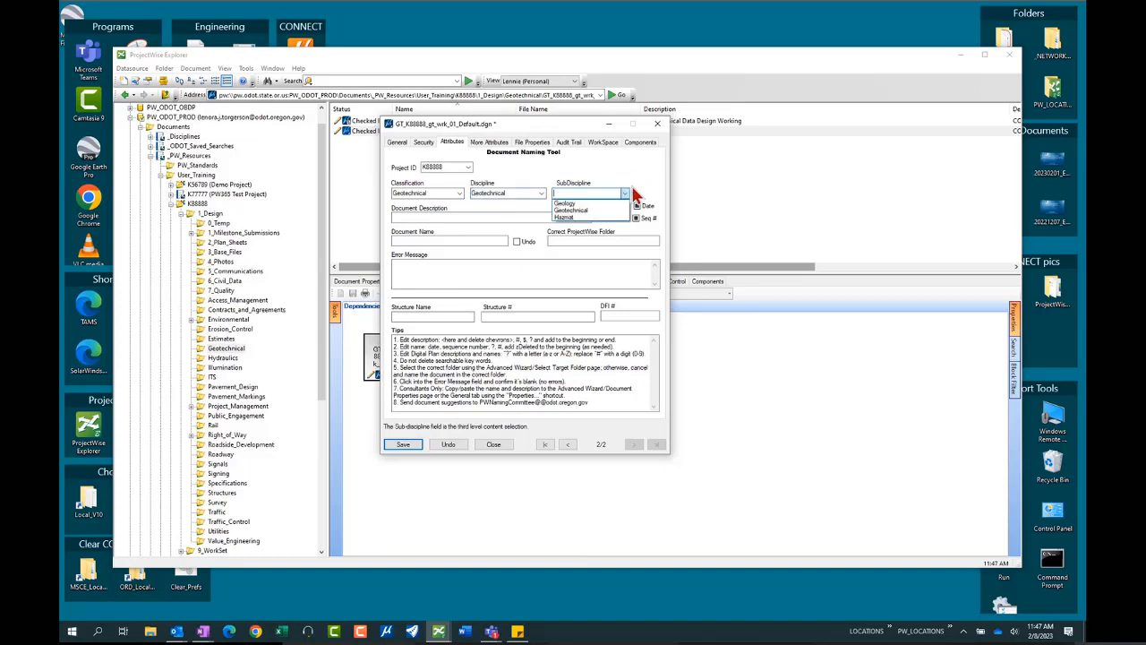
click(582, 210)
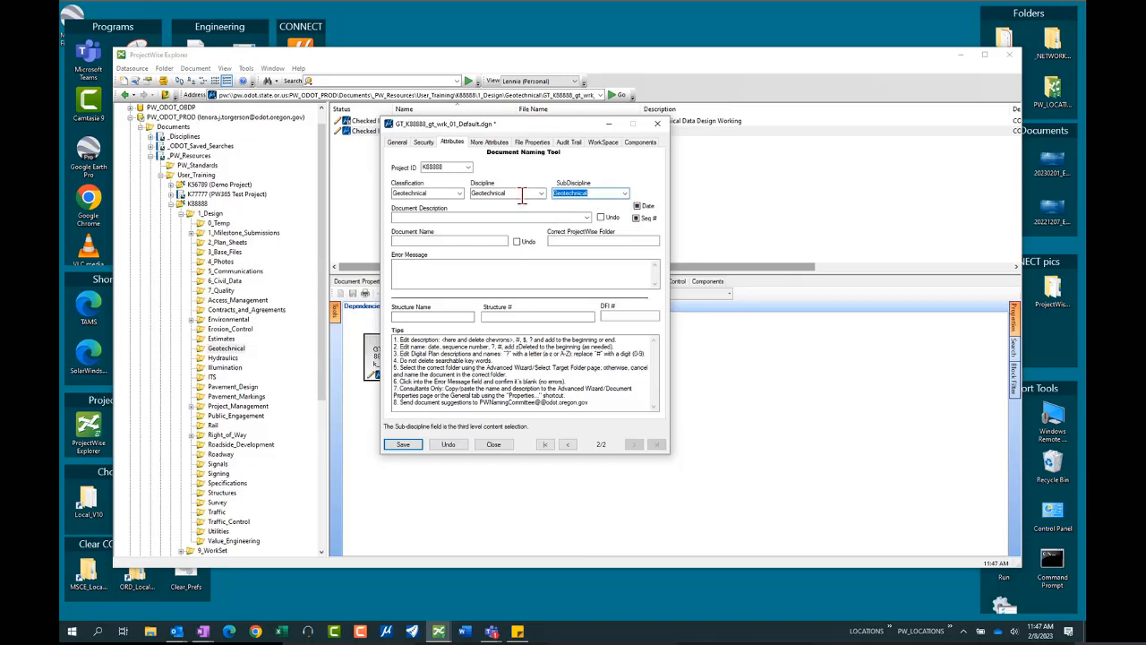
click(587, 218)
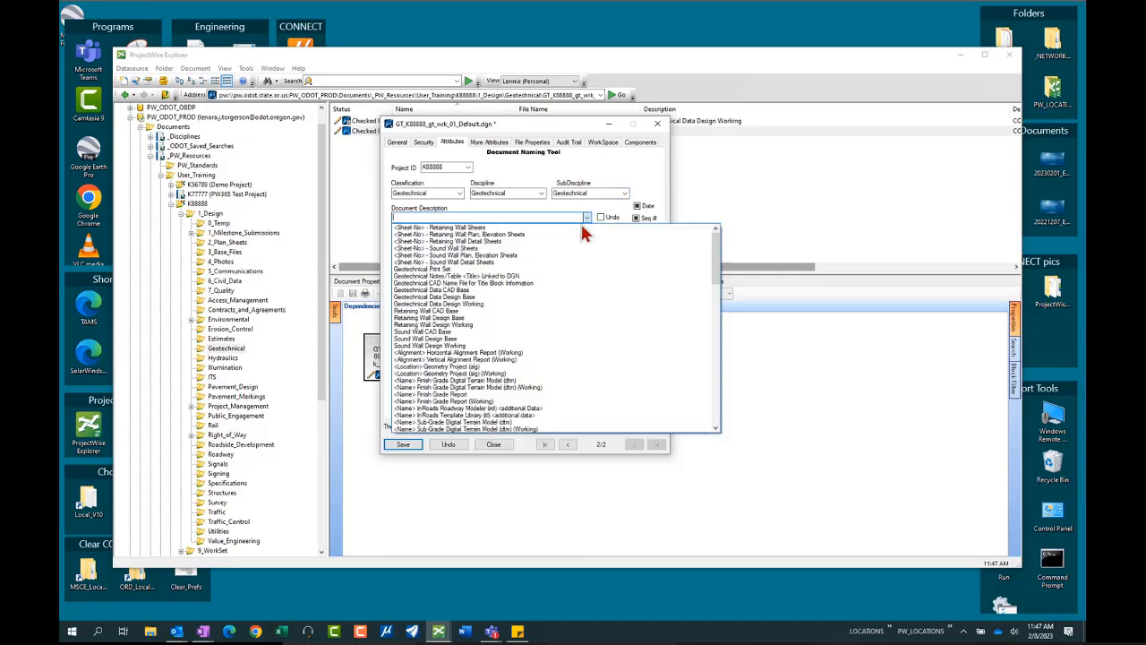
click(472, 310)
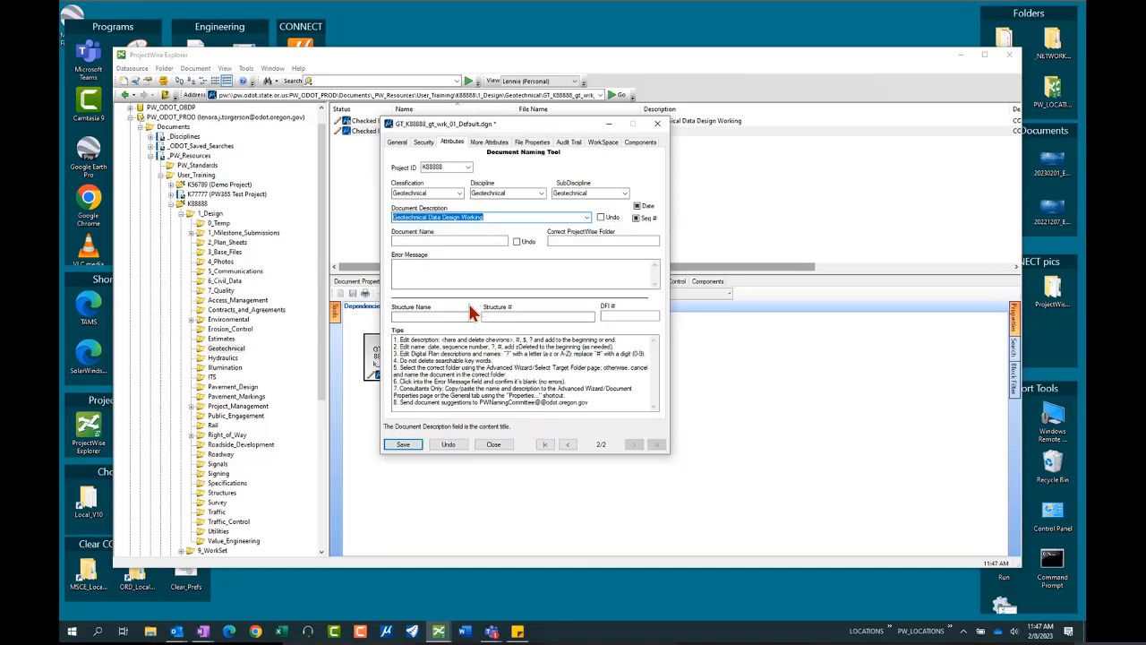
click(492, 240)
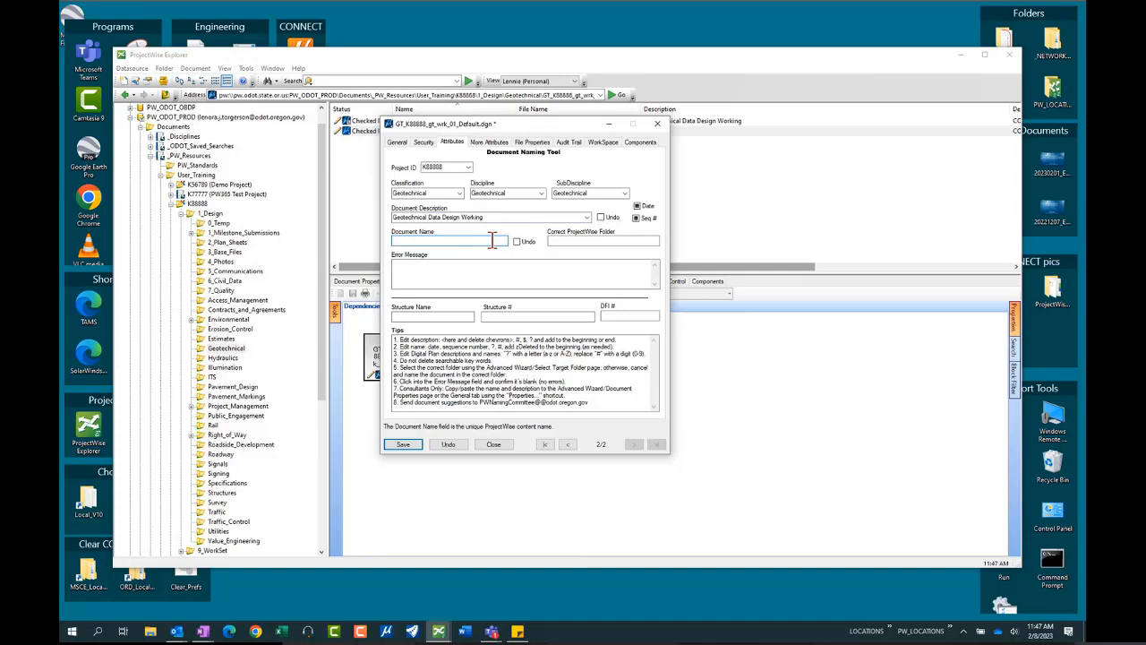
click(491, 446)
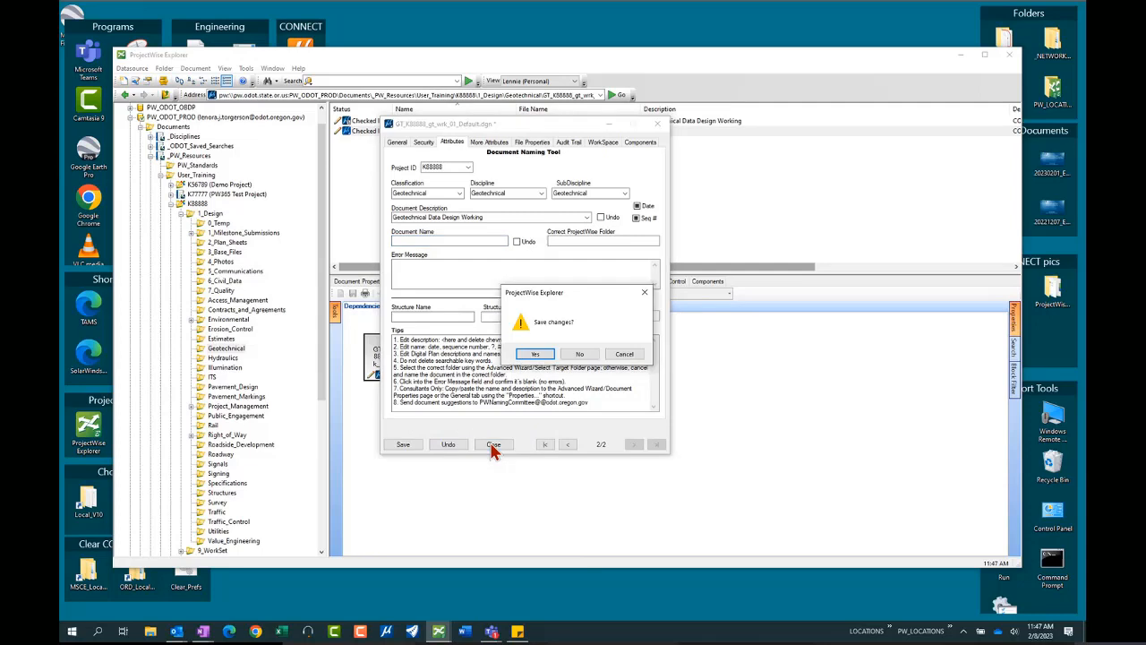
click(579, 355)
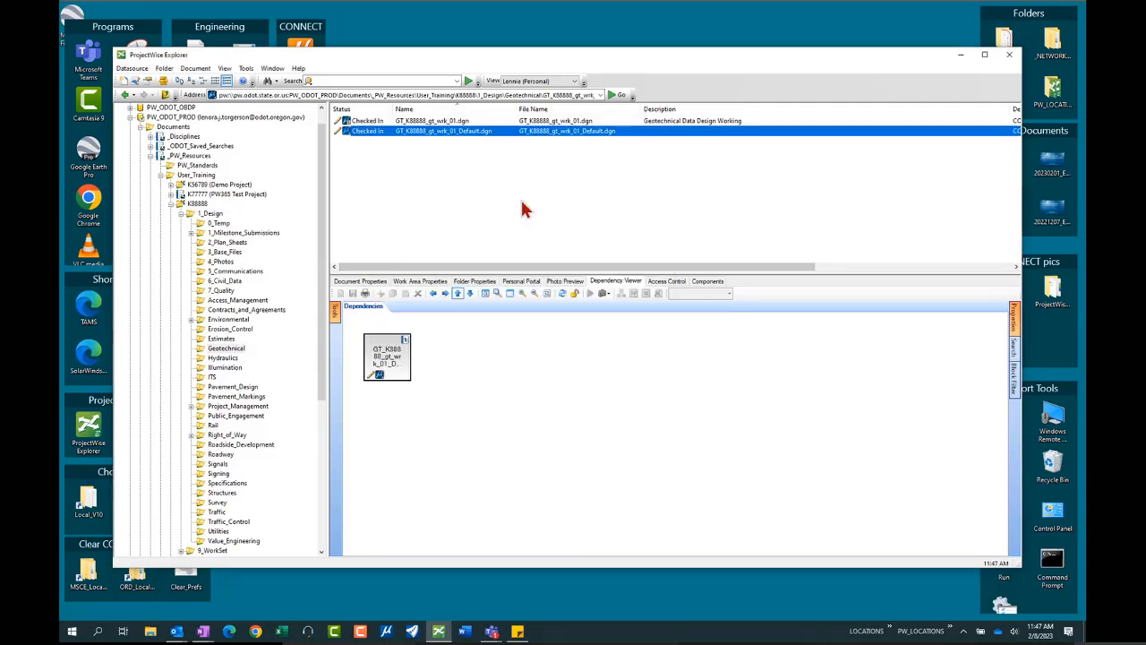
Restart ProjectWise Explorer, connect to the PW_ODOT_PROD datasource, and open the K88888 project's Geotechnical folder.
click(1004, 61)
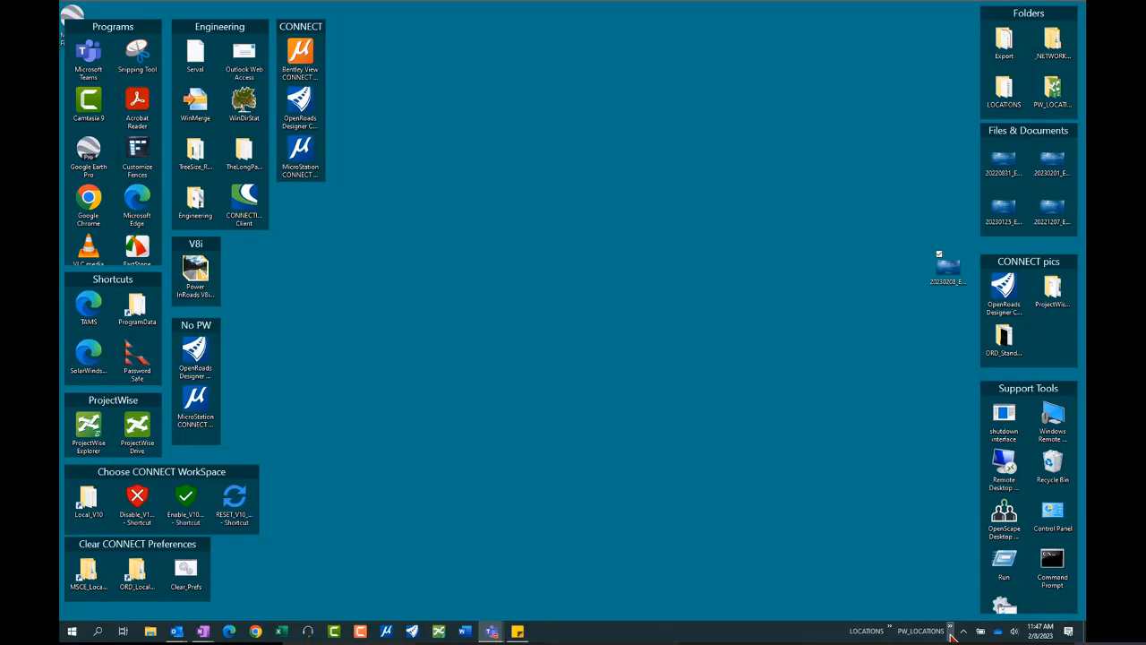
click(950, 631)
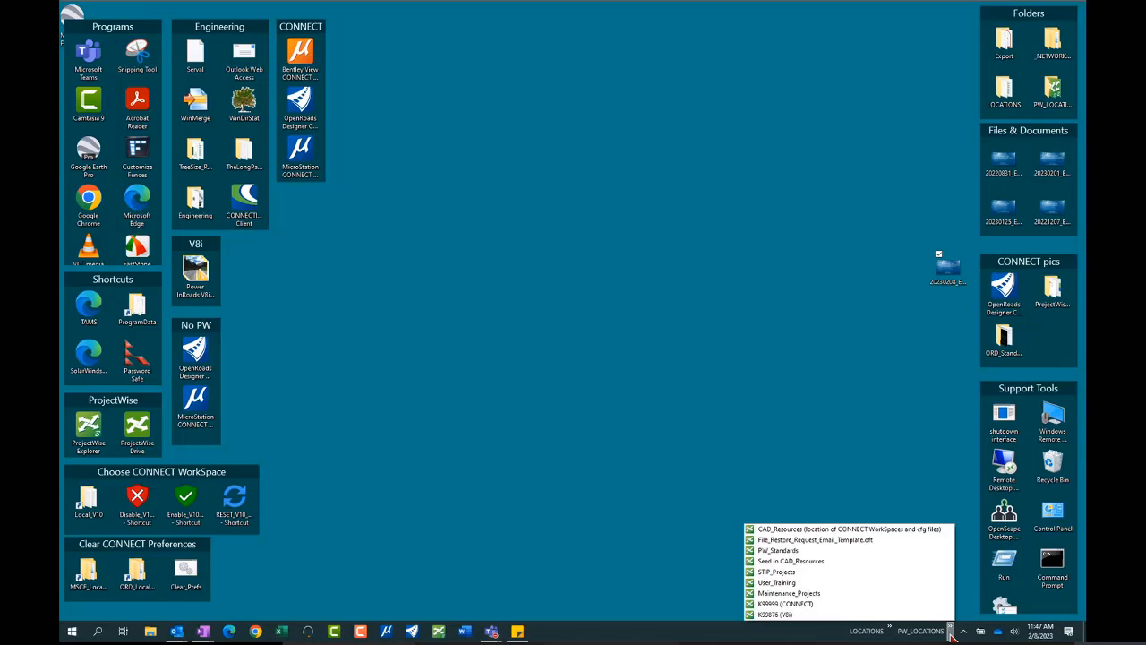
click(641, 573)
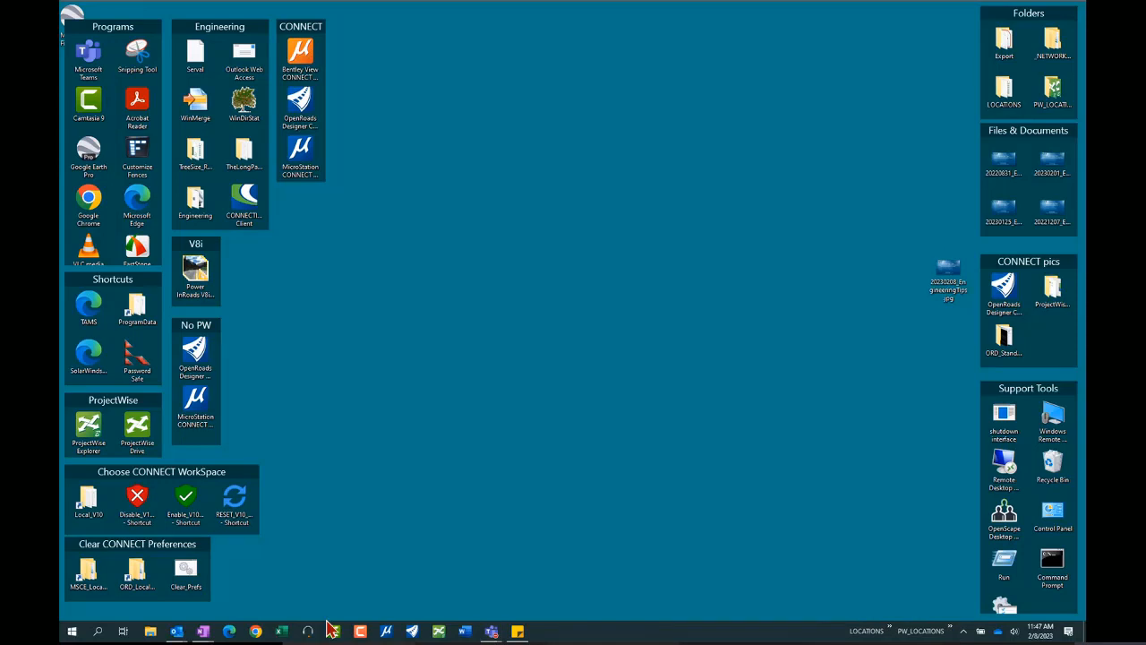
double_click(85, 430)
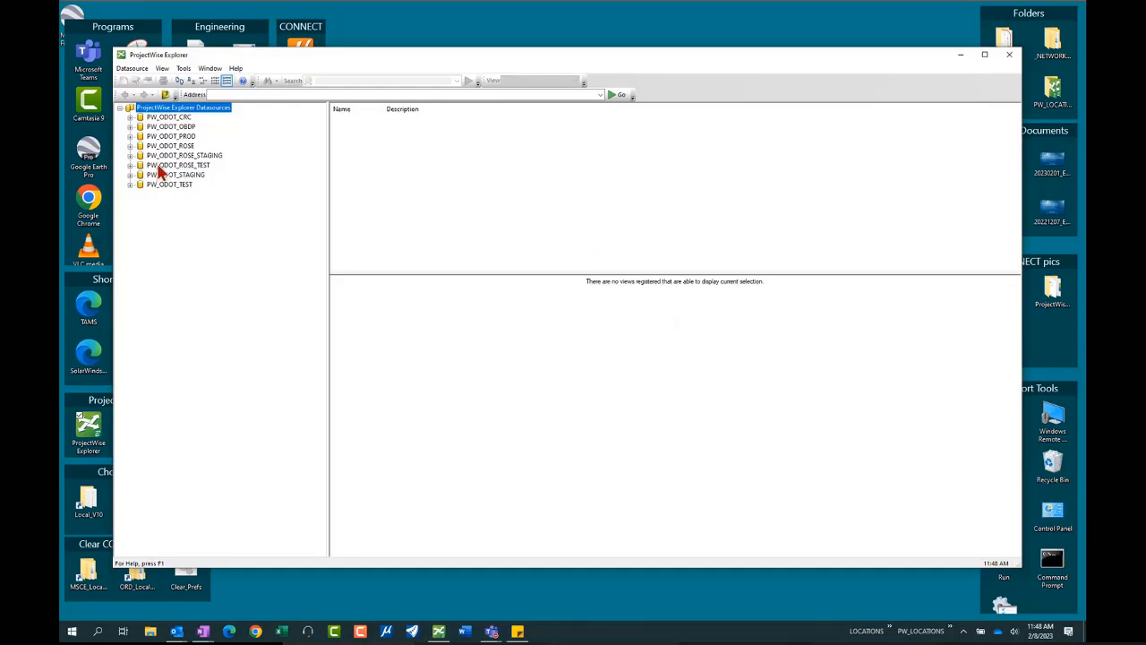
click(130, 136)
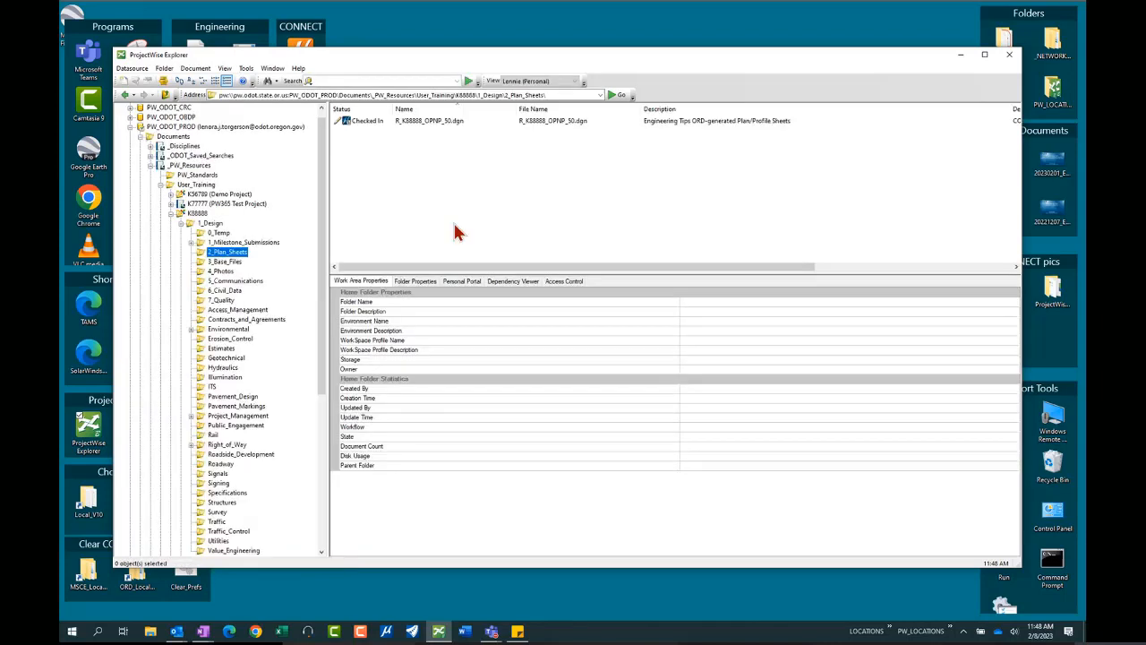
click(231, 357)
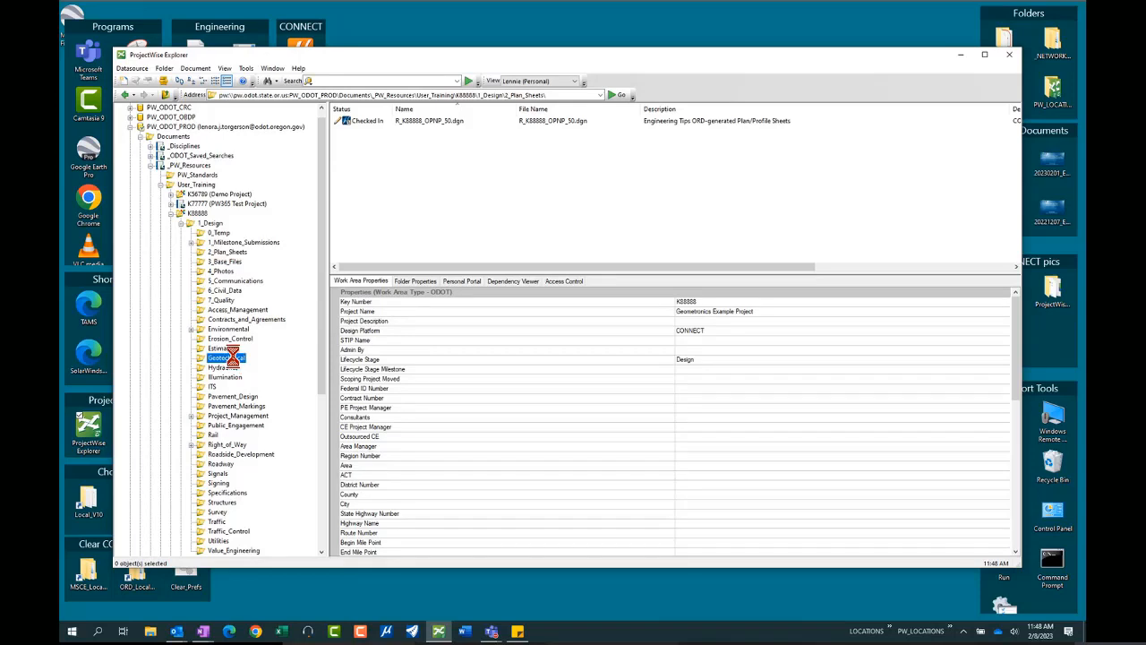
Try to generate a name for GT_K88888_gt_wrk_01_Default.dgn with SubDiscipline Geotechnical and document description Geotechnical Data Design Working.
click(475, 133)
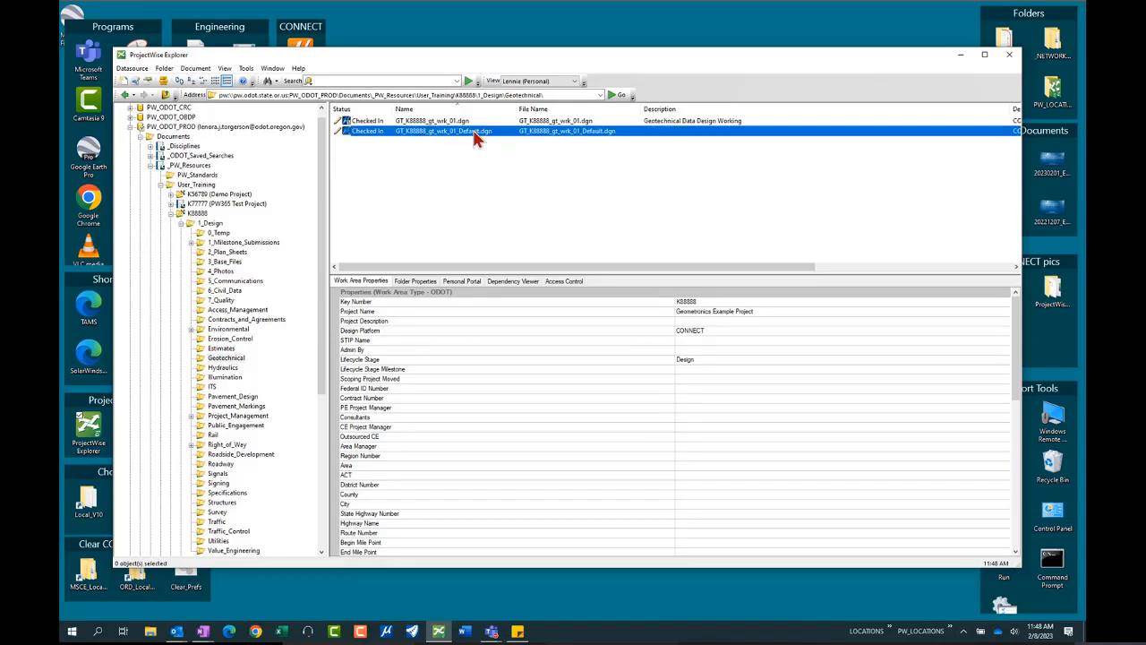
right_click(475, 136)
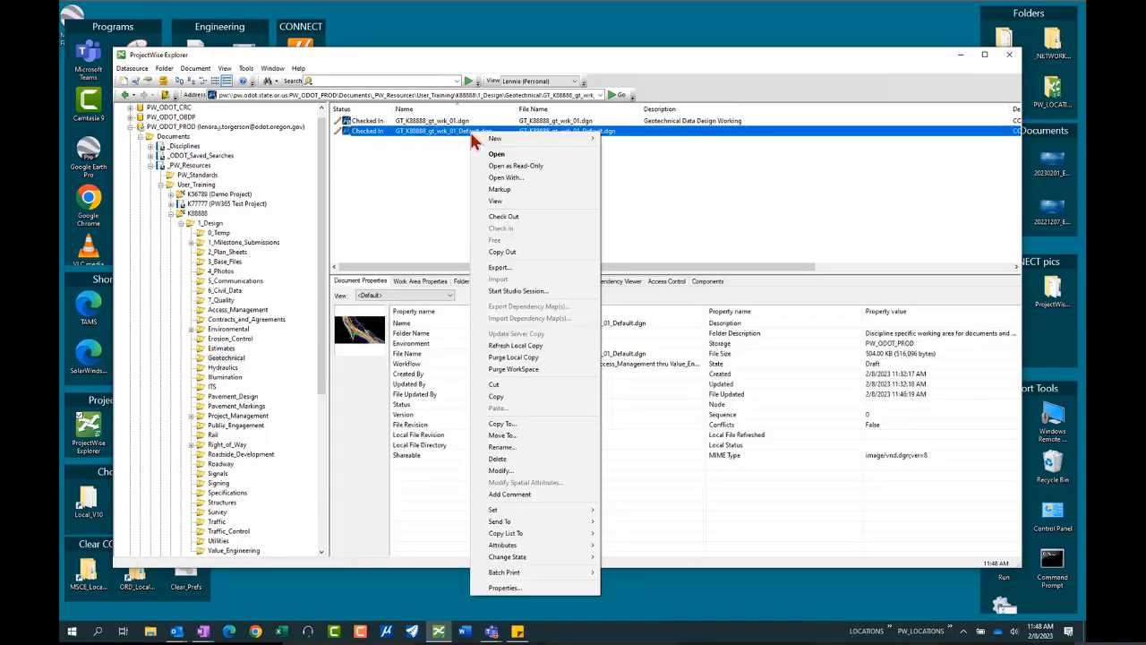
click(505, 587)
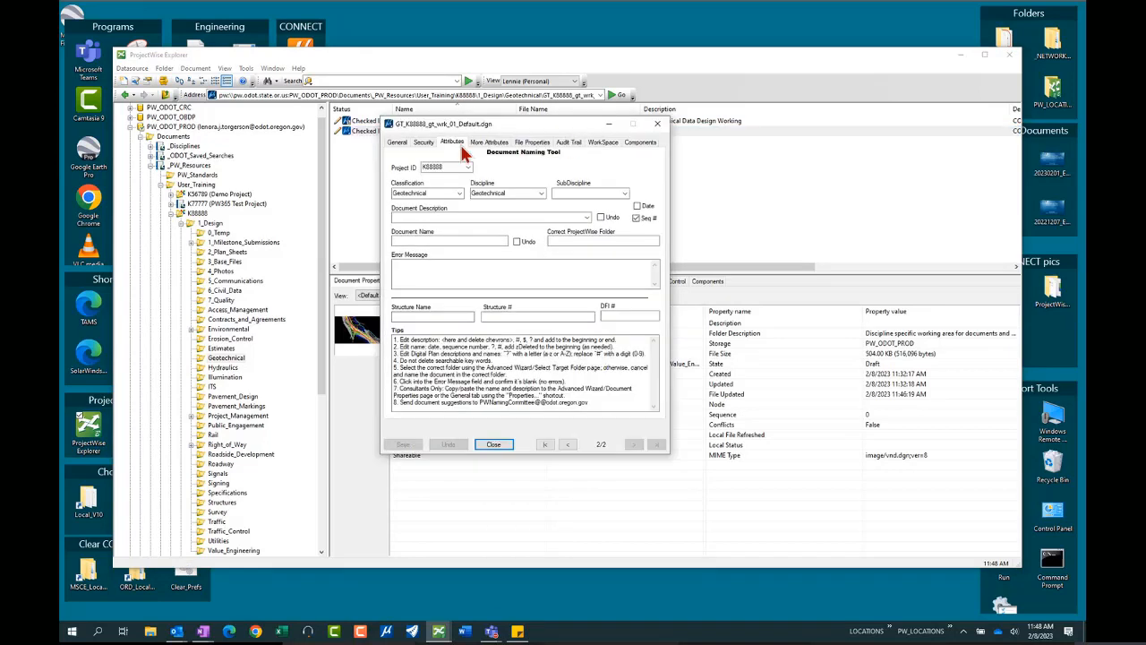
click(624, 194)
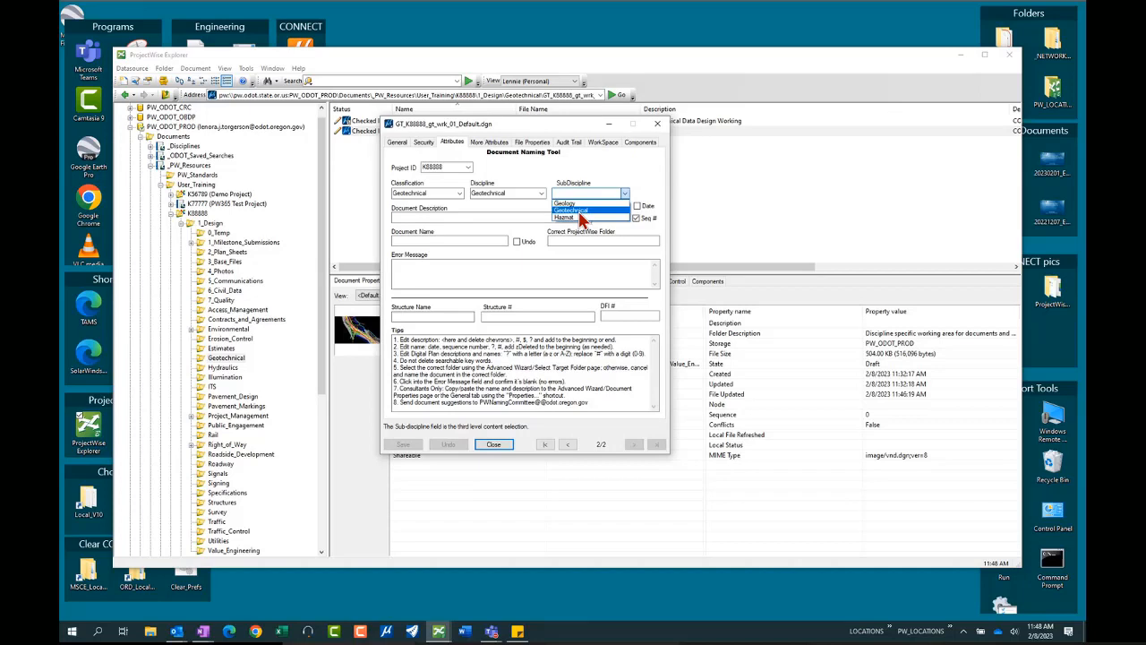
click(578, 212)
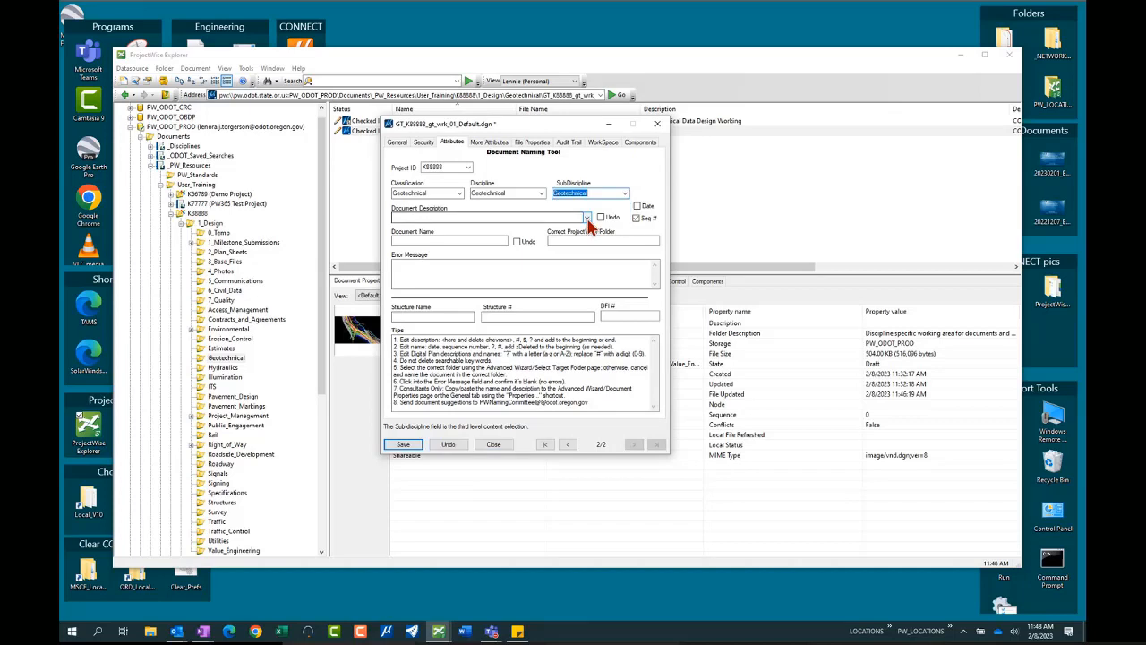
click(586, 217)
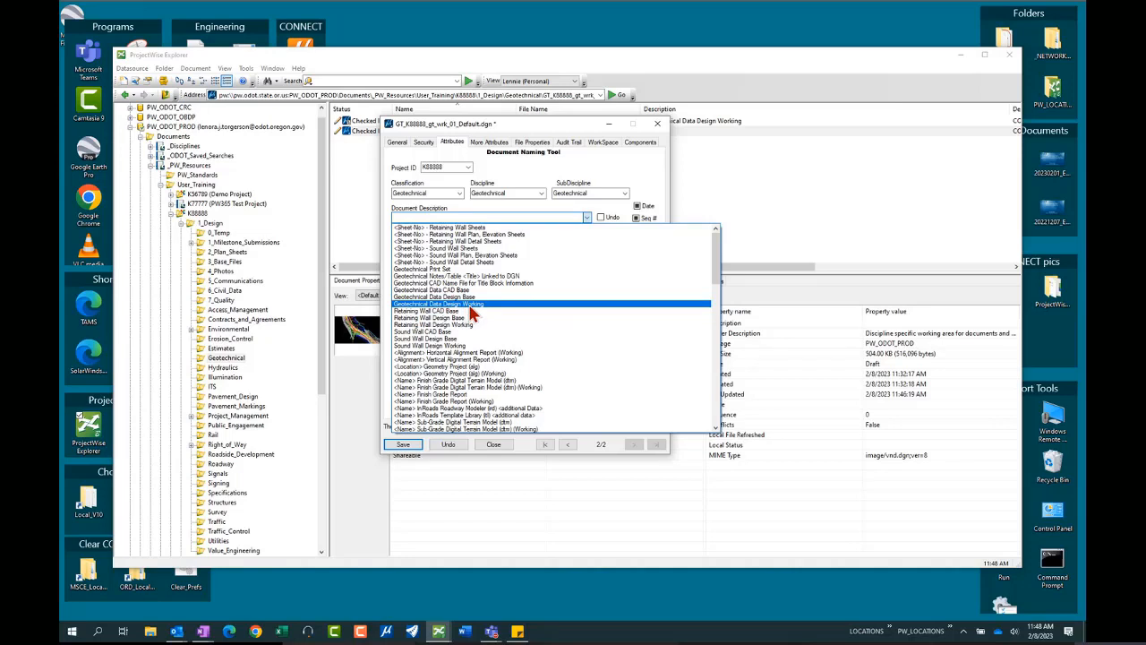
click(470, 304)
click(500, 241)
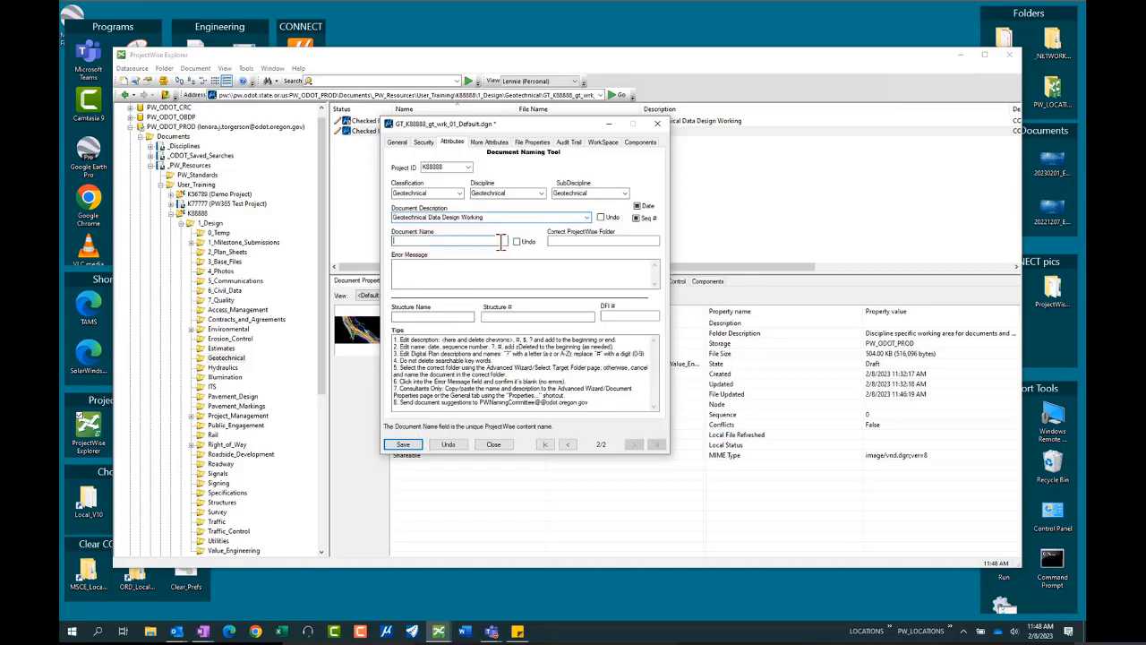
Change the document description to Retaining Wall Design Base, generate the name GT_K88888_rtw_bas_01, and save the attributes.
click(585, 216)
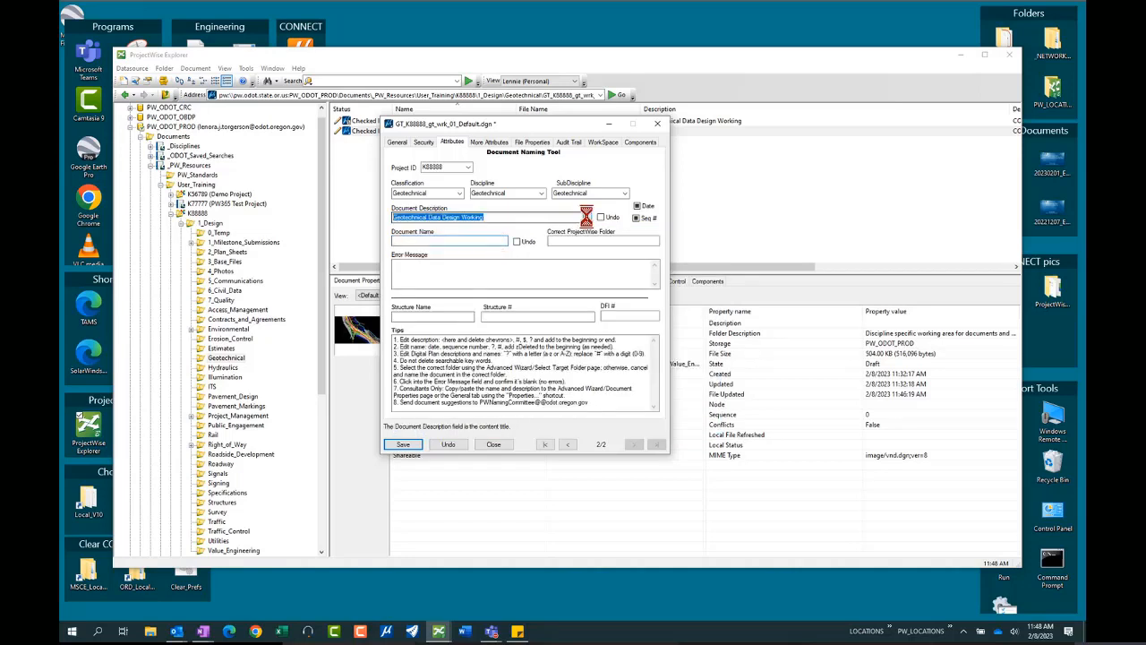
click(463, 240)
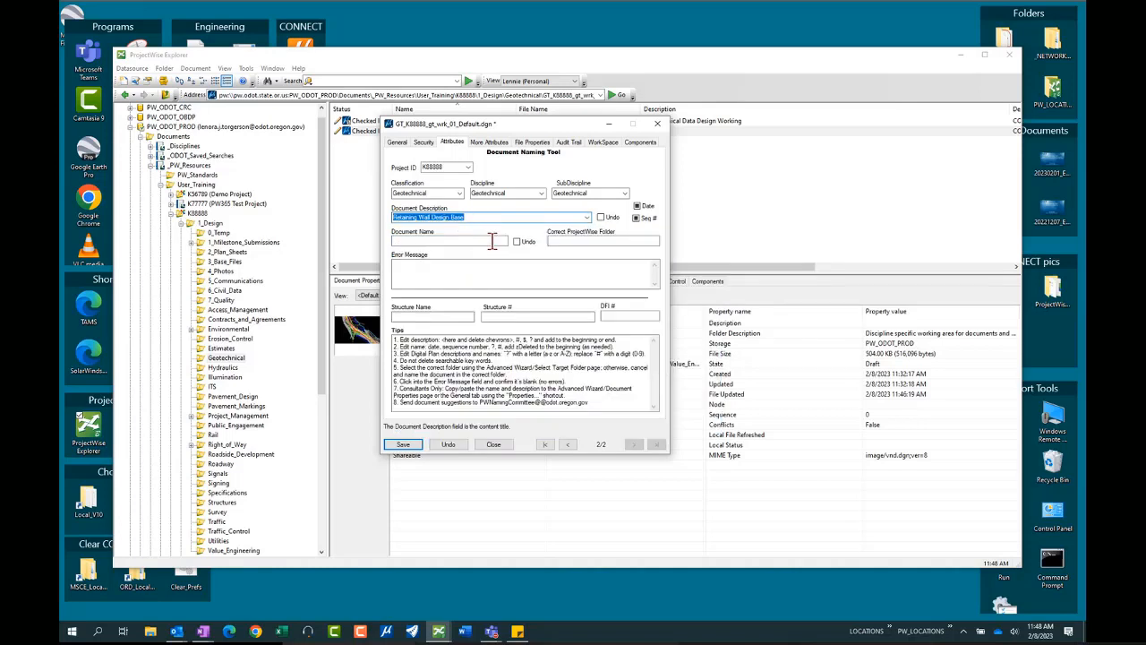
click(491, 240)
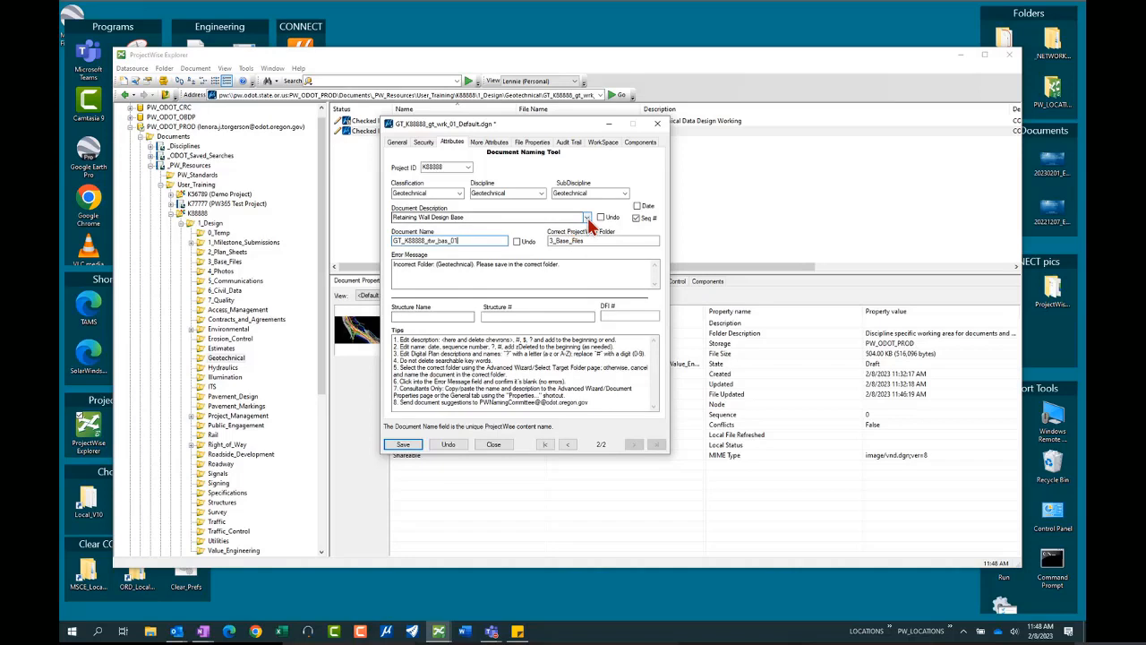
click(404, 444)
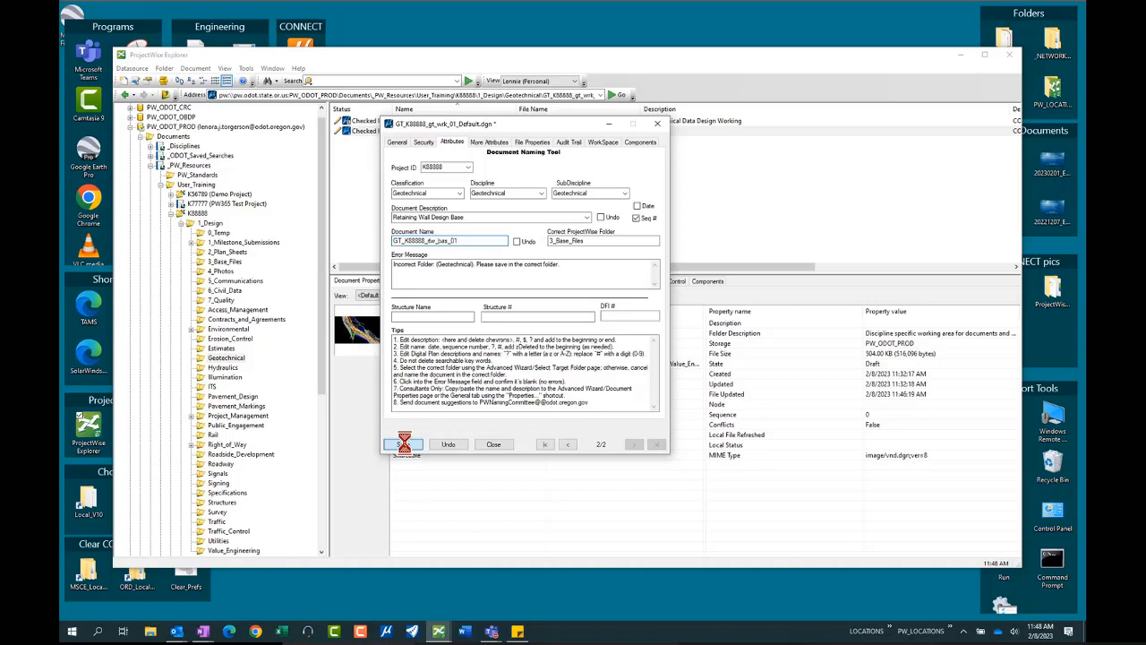
click(494, 444)
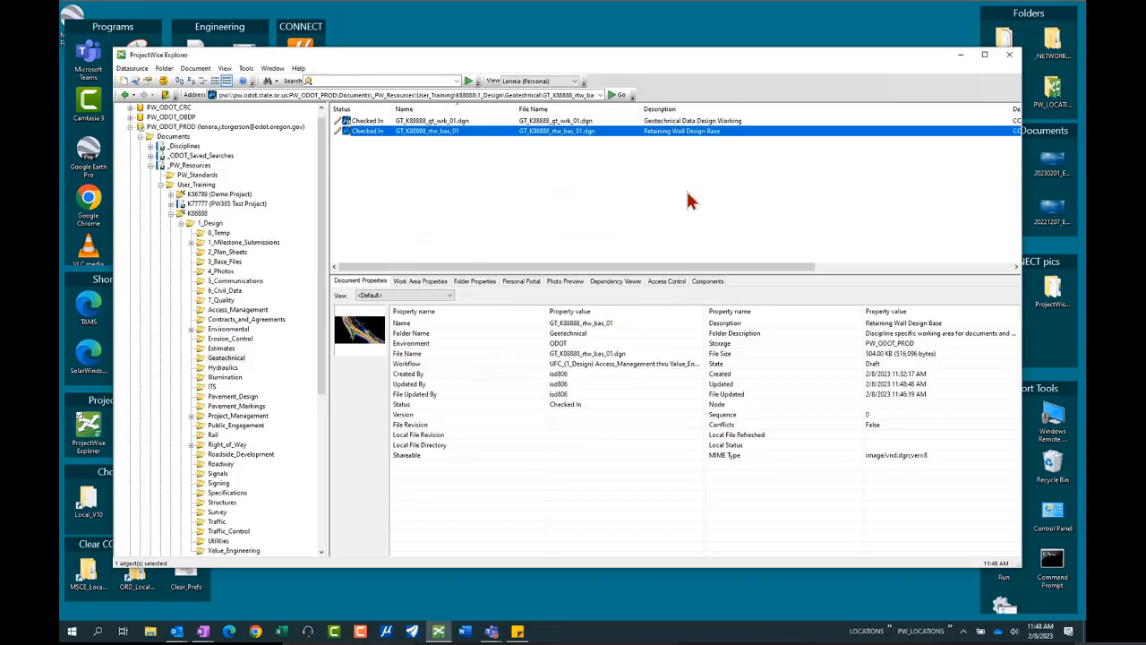
right_click(425, 141)
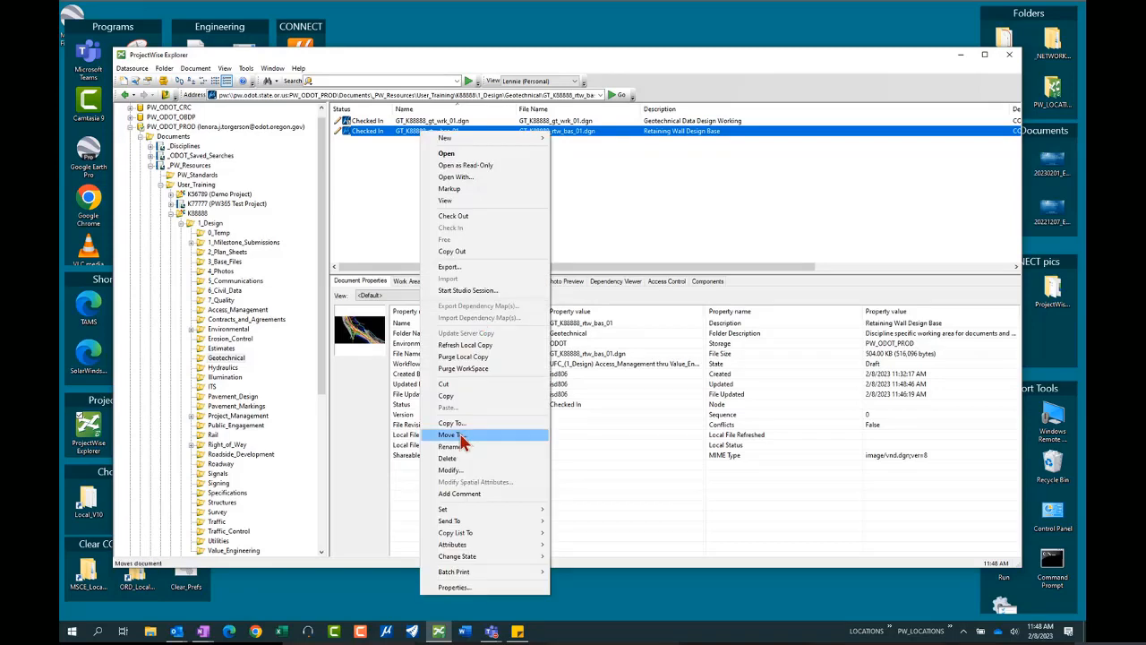
click(617, 168)
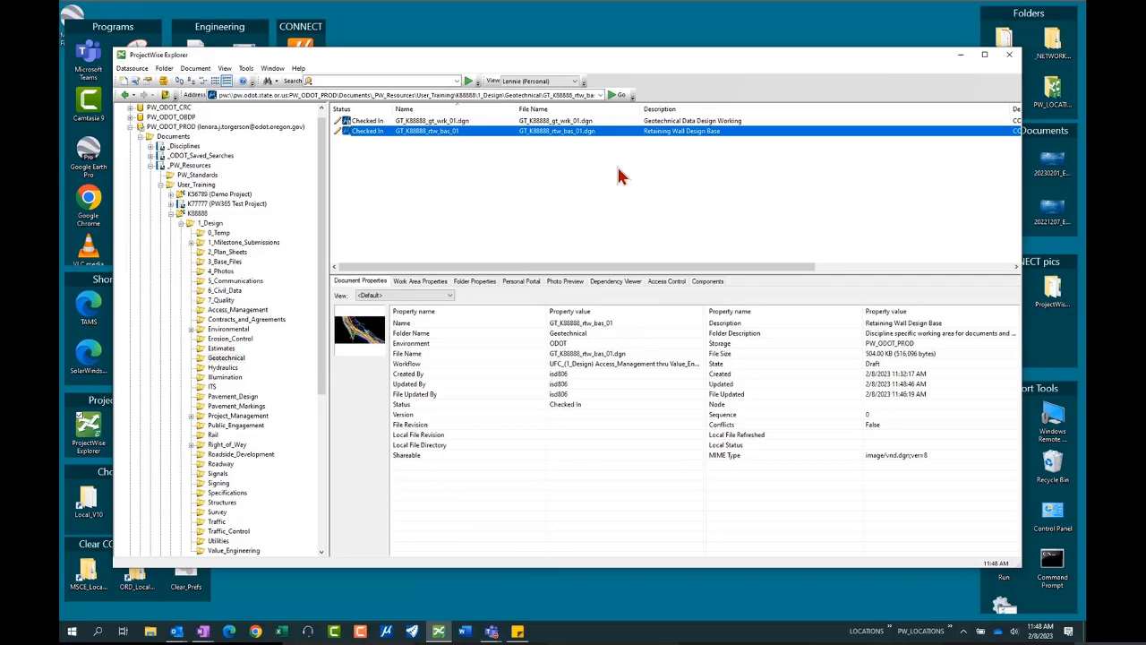
click(618, 177)
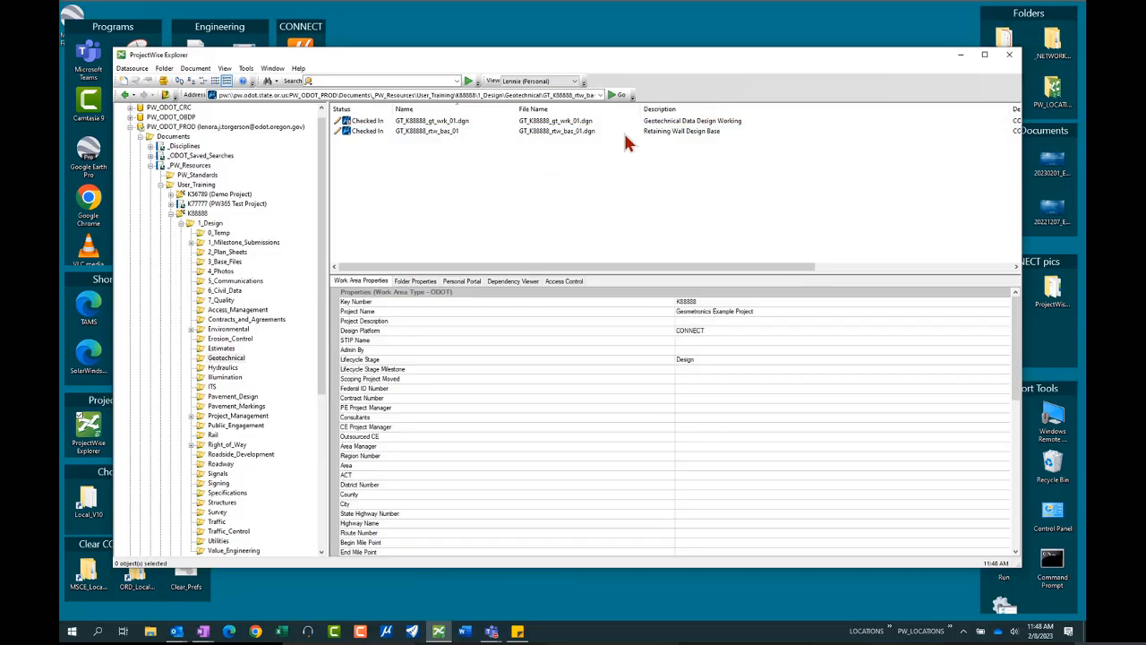
Reopen the properties of GT_K88888_rtw_bas_01 and set its document description to Geotechnical Data Design Working.
right_click(442, 139)
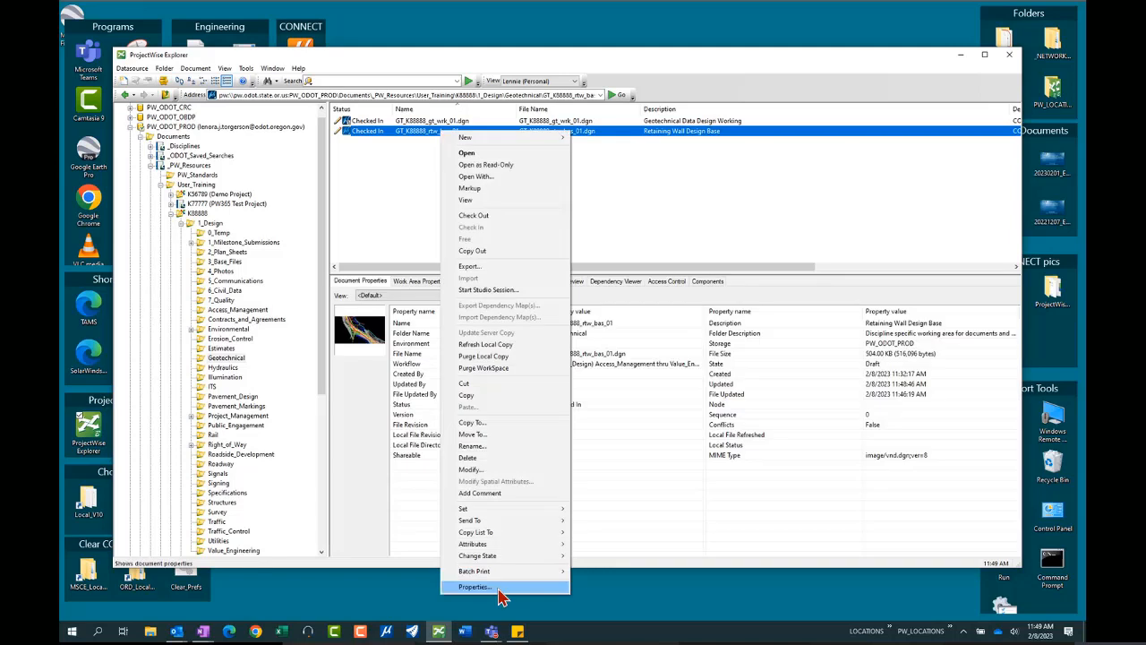
click(475, 586)
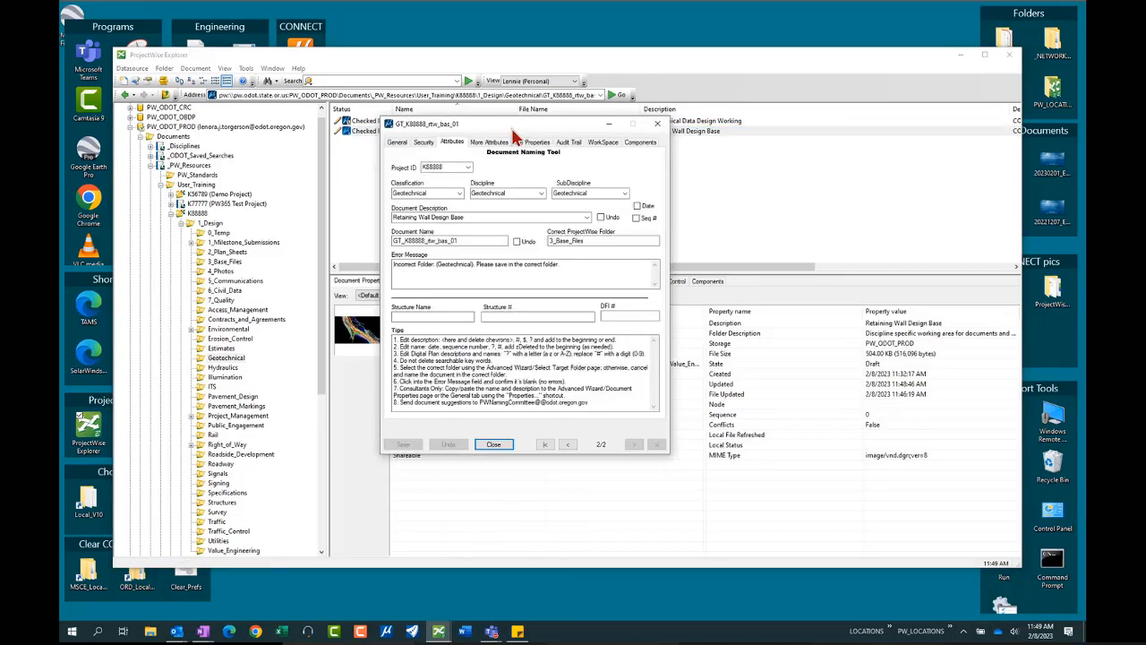
click(584, 216)
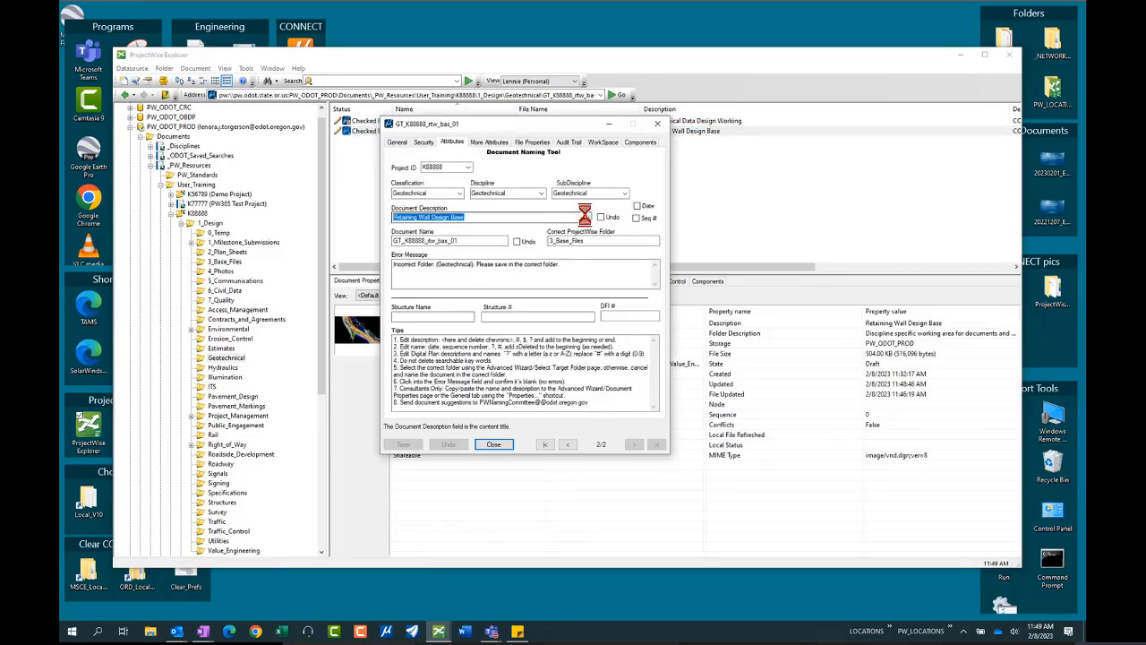
scroll(499, 260, up, 3)
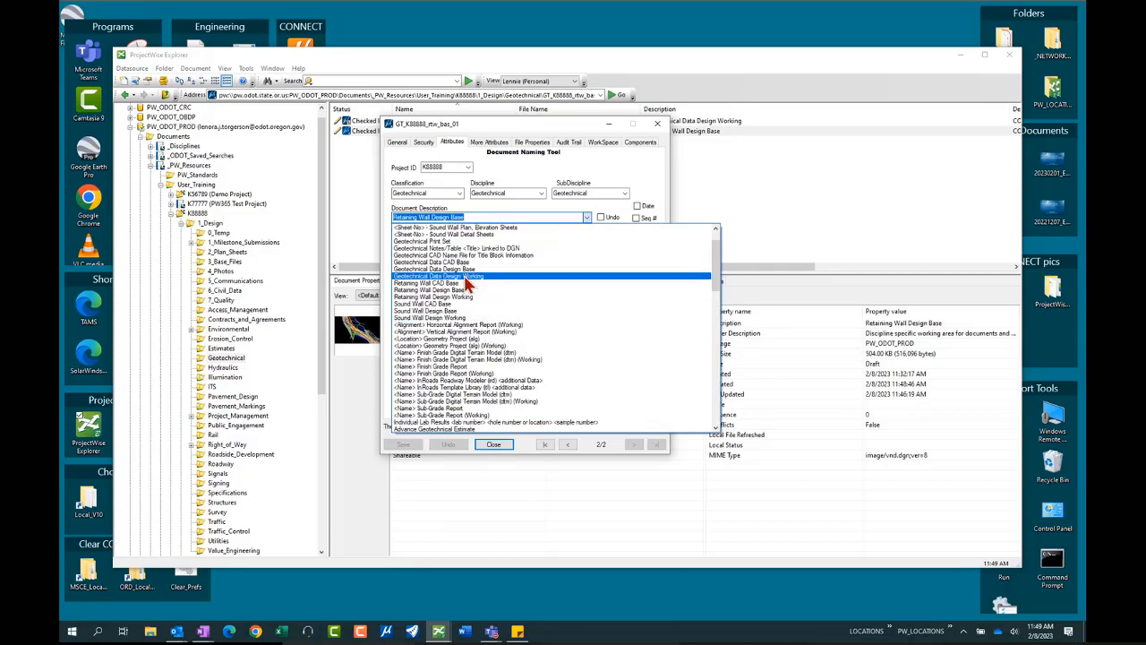
click(467, 277)
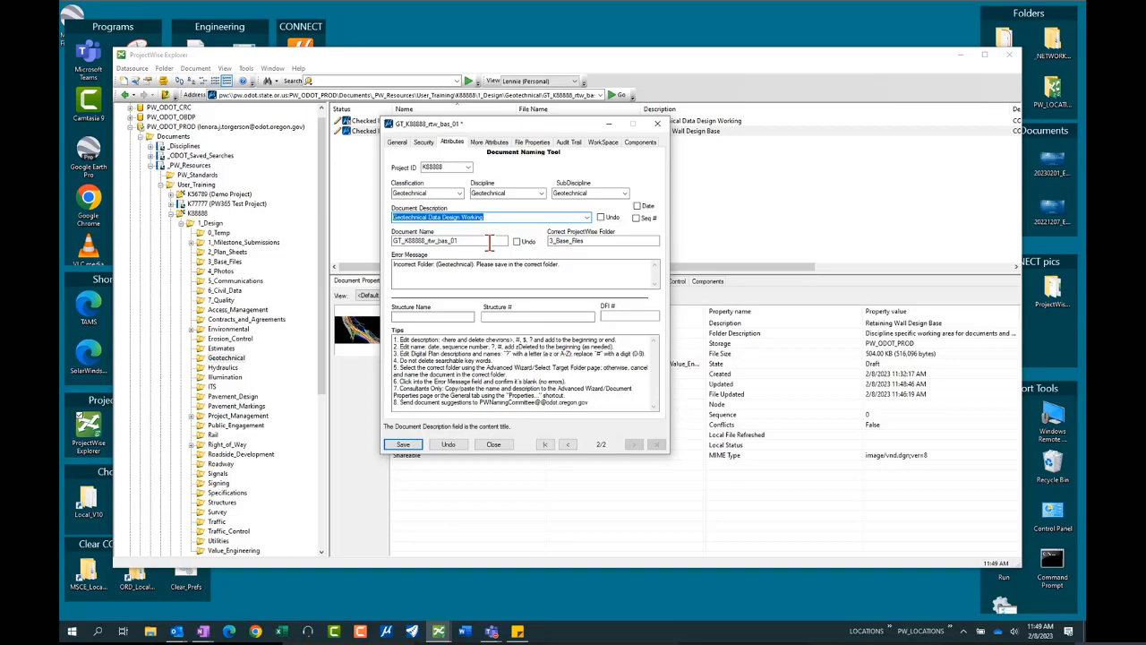
Regenerate the document name, complete it as GT_K88888_gt_wrk_02.dgn, then save and close the properties.
click(492, 240)
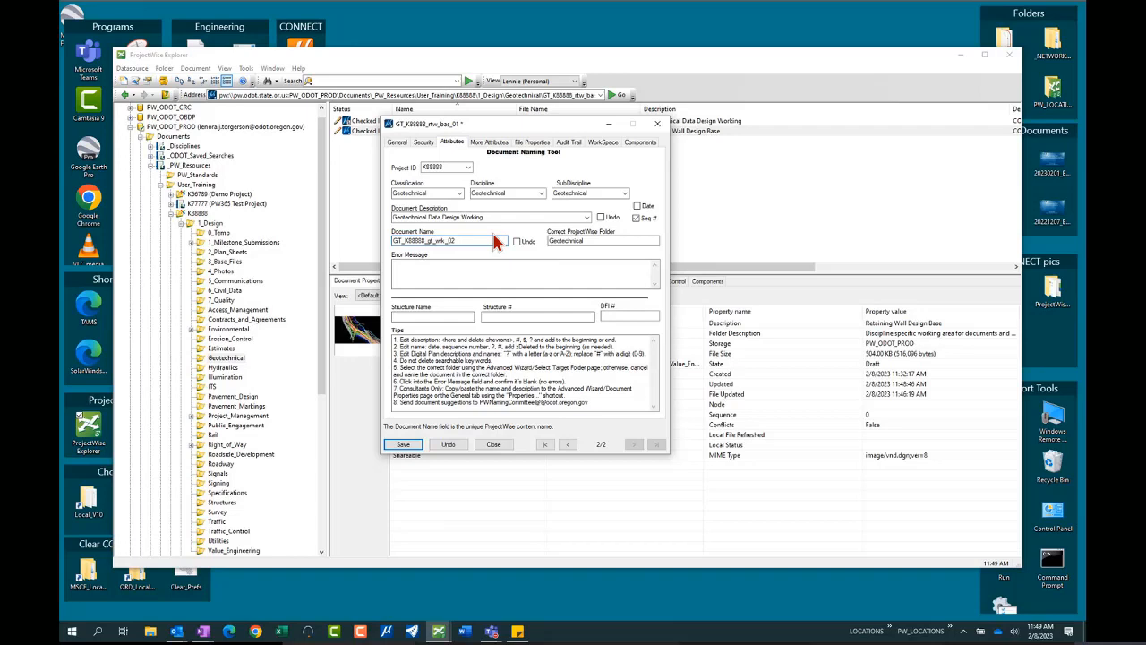
text(.dgn)
click(509, 481)
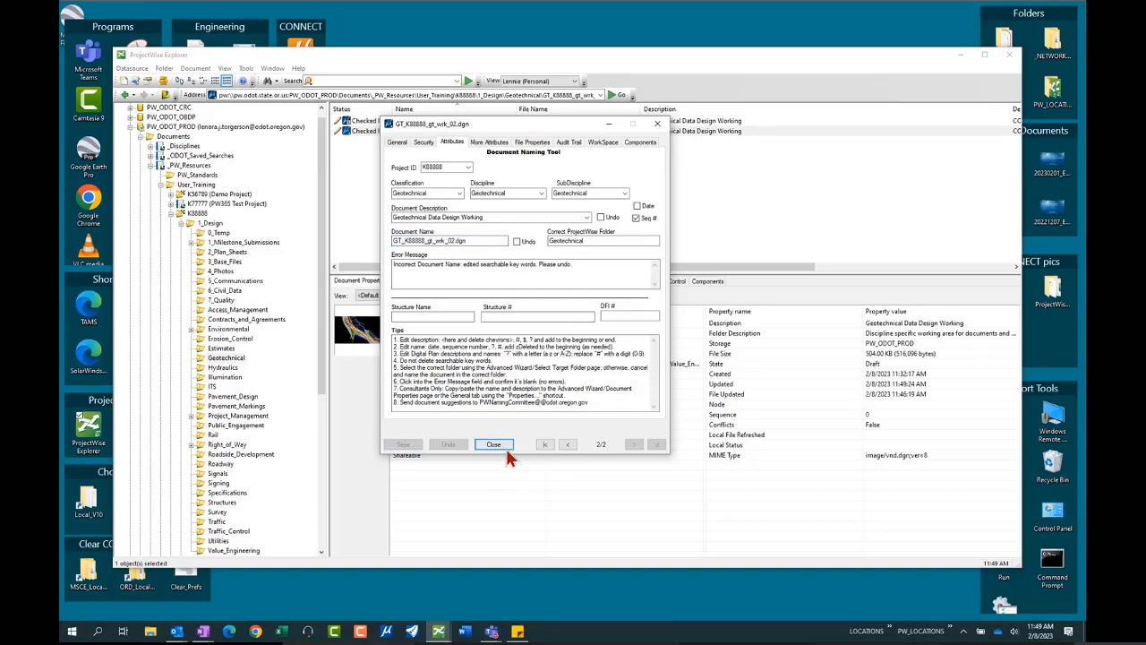
click(504, 446)
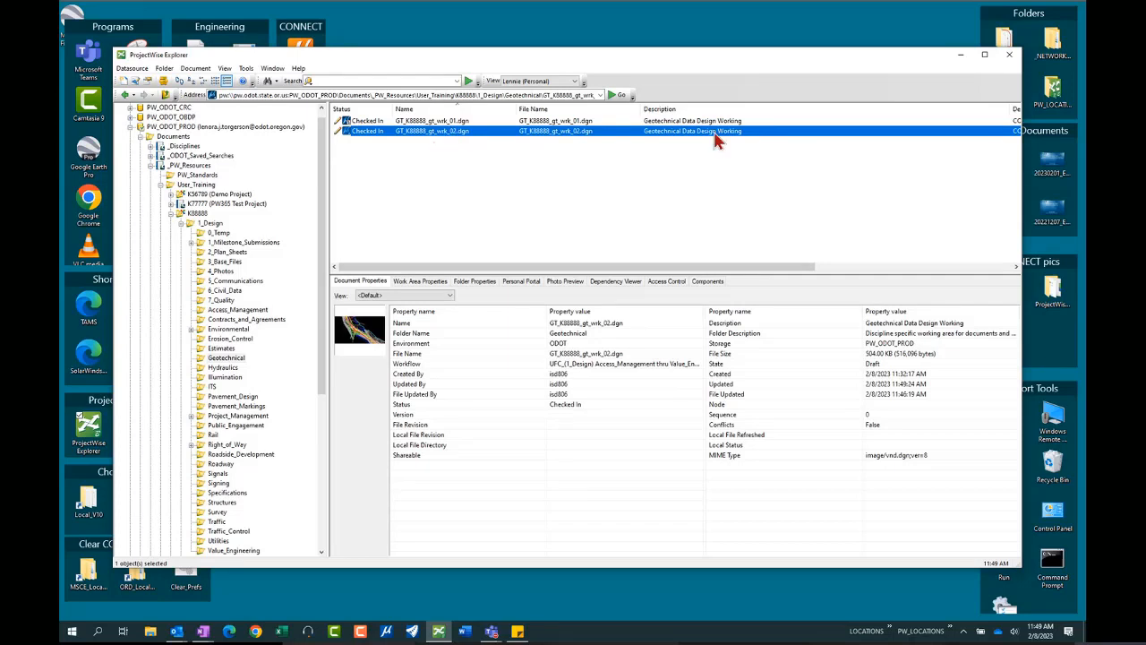
Use Rename to prefix the description of GT_K88888_gt_wrk_02.dgn with "contours".
right_click(472, 142)
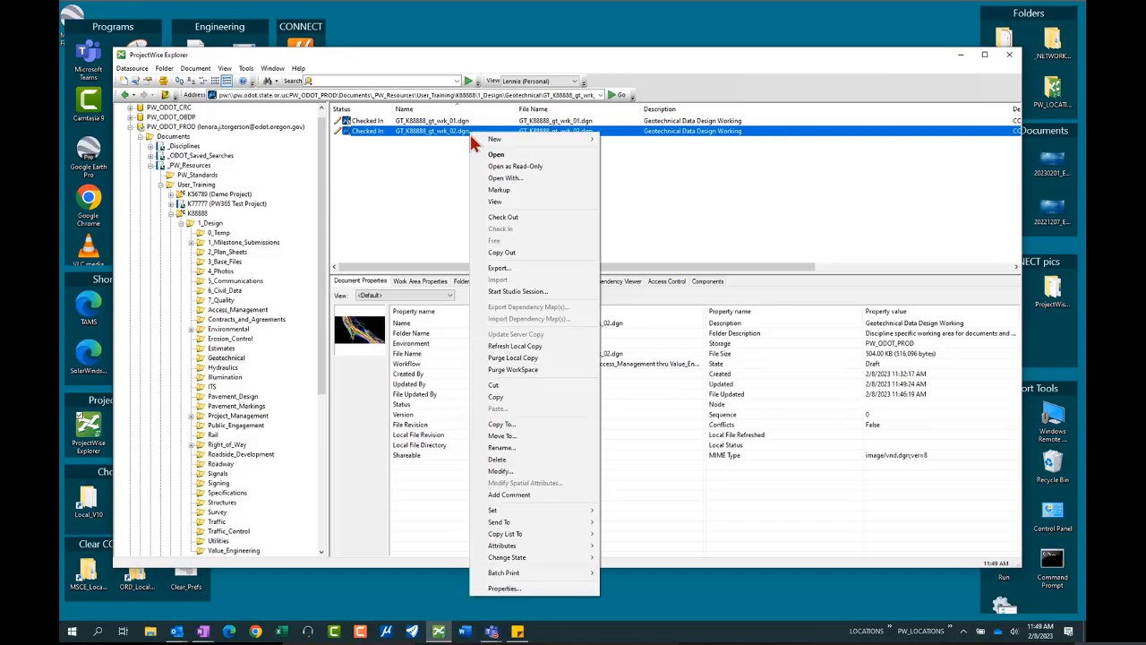
click(502, 447)
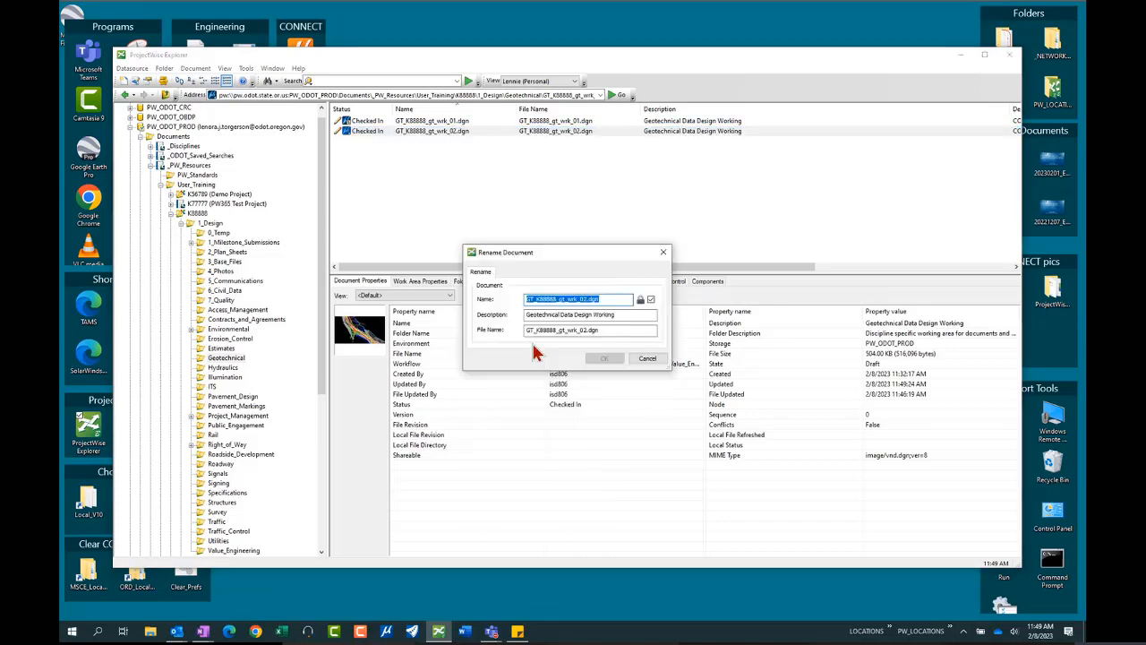
click(526, 315)
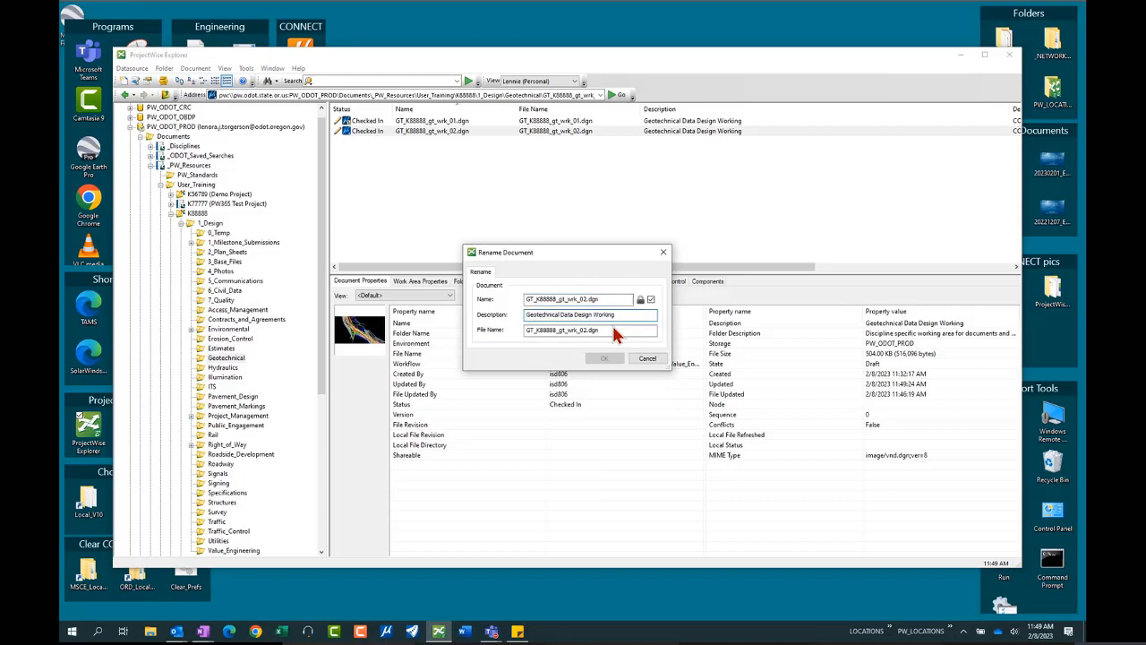
text(contours)
click(603, 359)
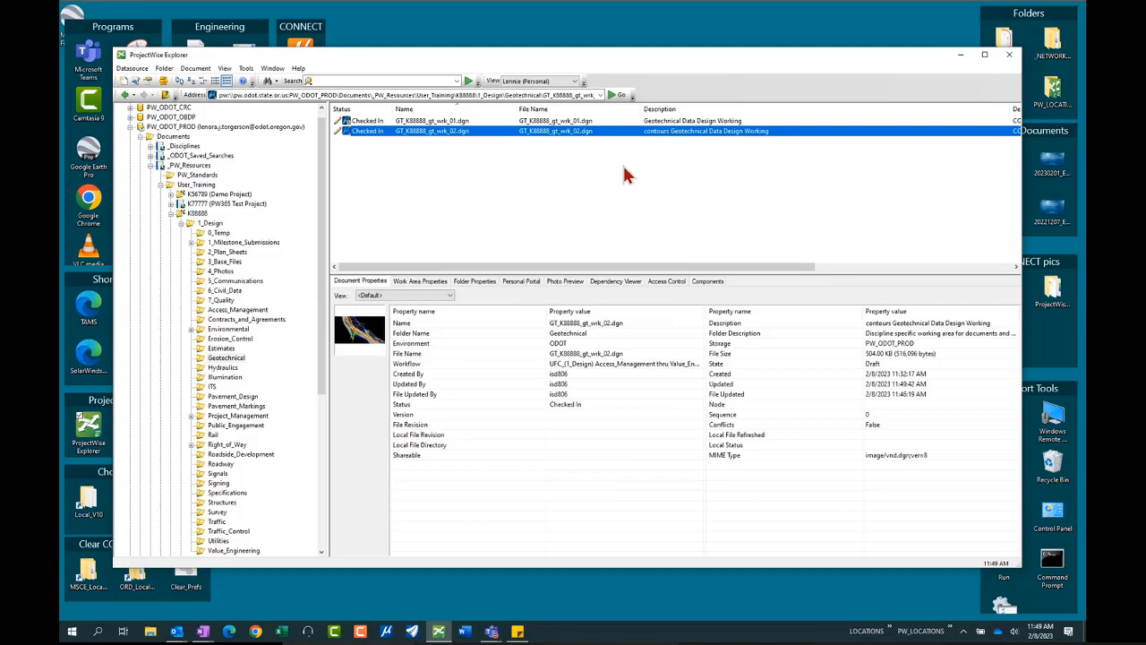
Start copying GT_K88888_gt_wrk_02.dgn to another folder with the Advanced Wizard, proceeding to the target folder selection.
right_click(445, 142)
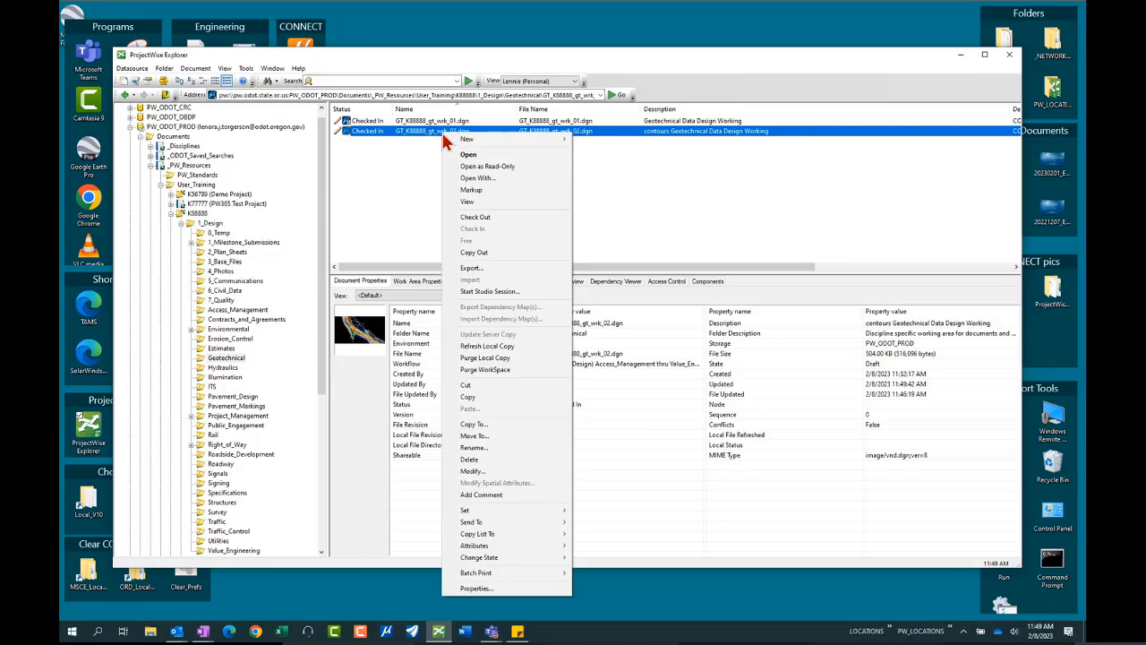
click(474, 425)
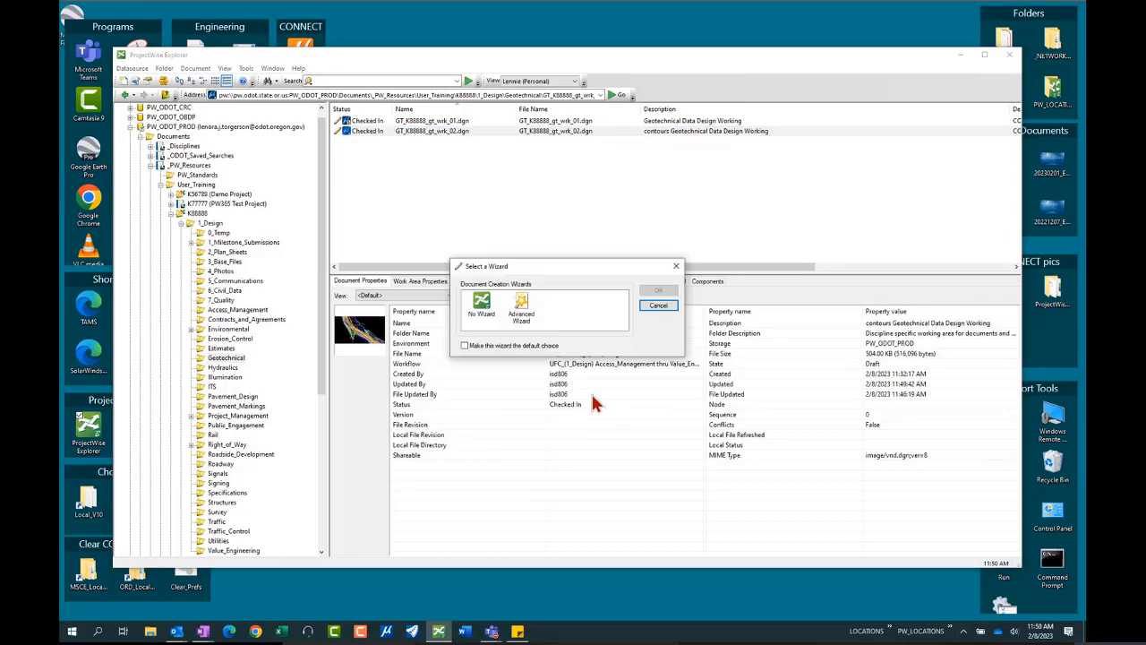
click(524, 309)
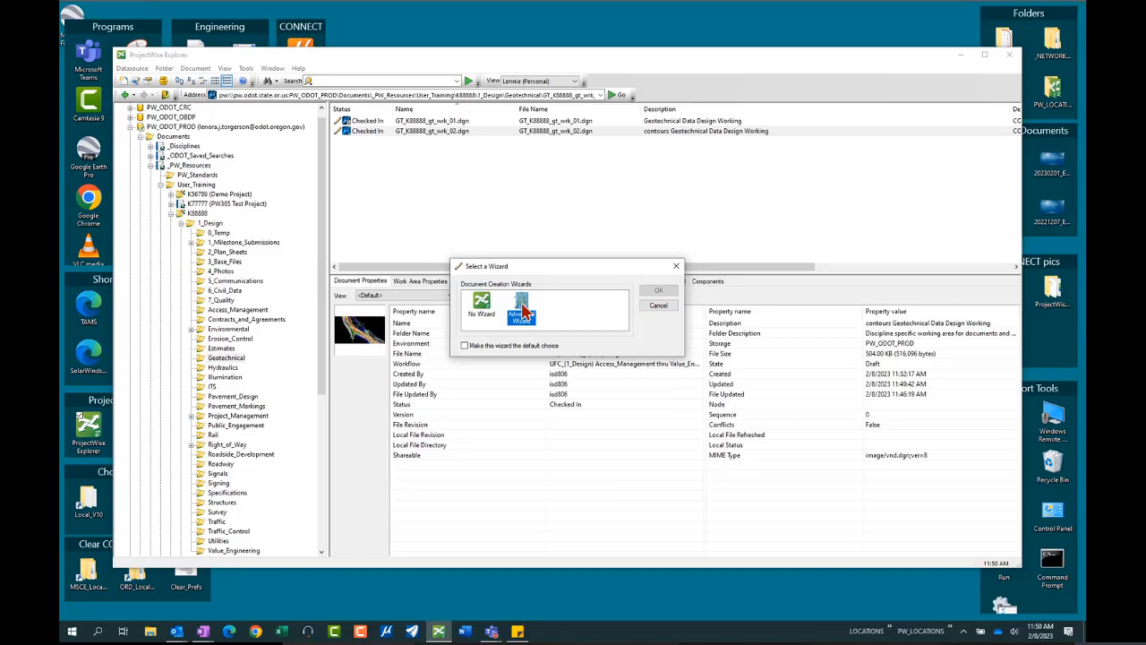
click(657, 293)
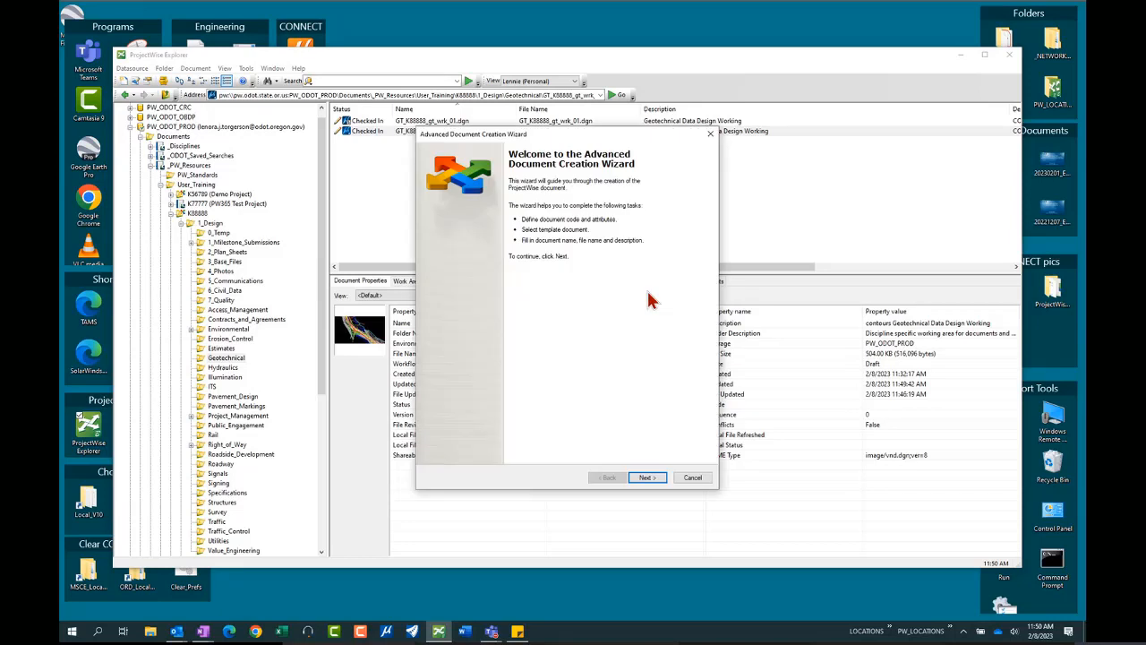
click(646, 477)
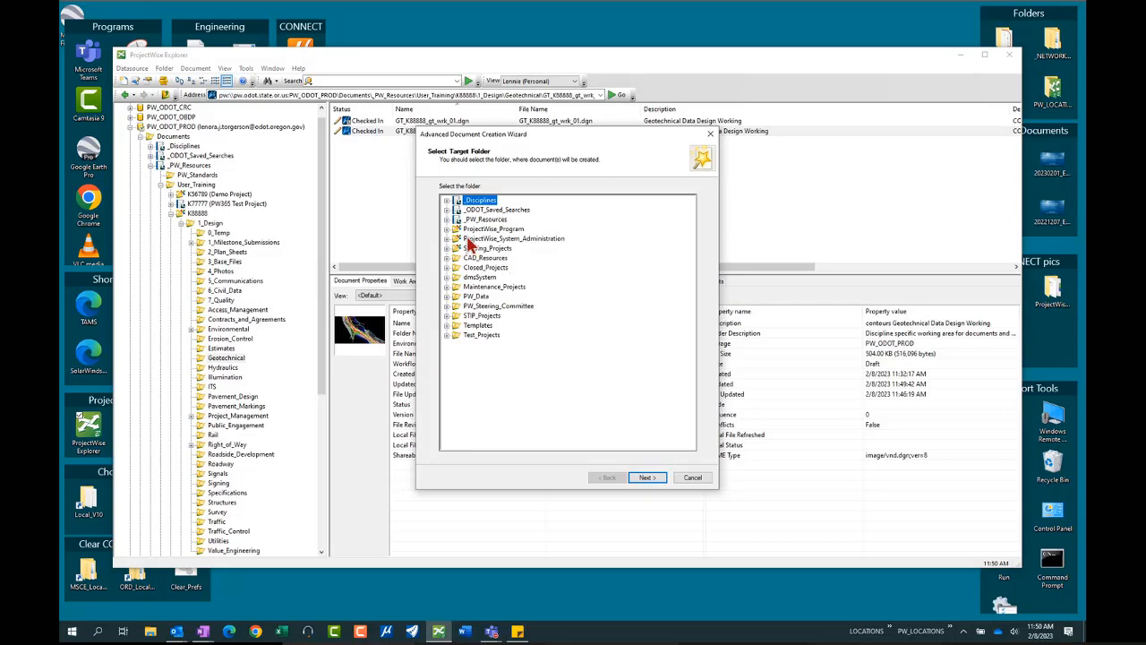
Choose _PW_Resources > User_Training > K88888 > 1_Design > 3_Base_Files as the copy's target folder and proceed to the document attributes.
click(447, 220)
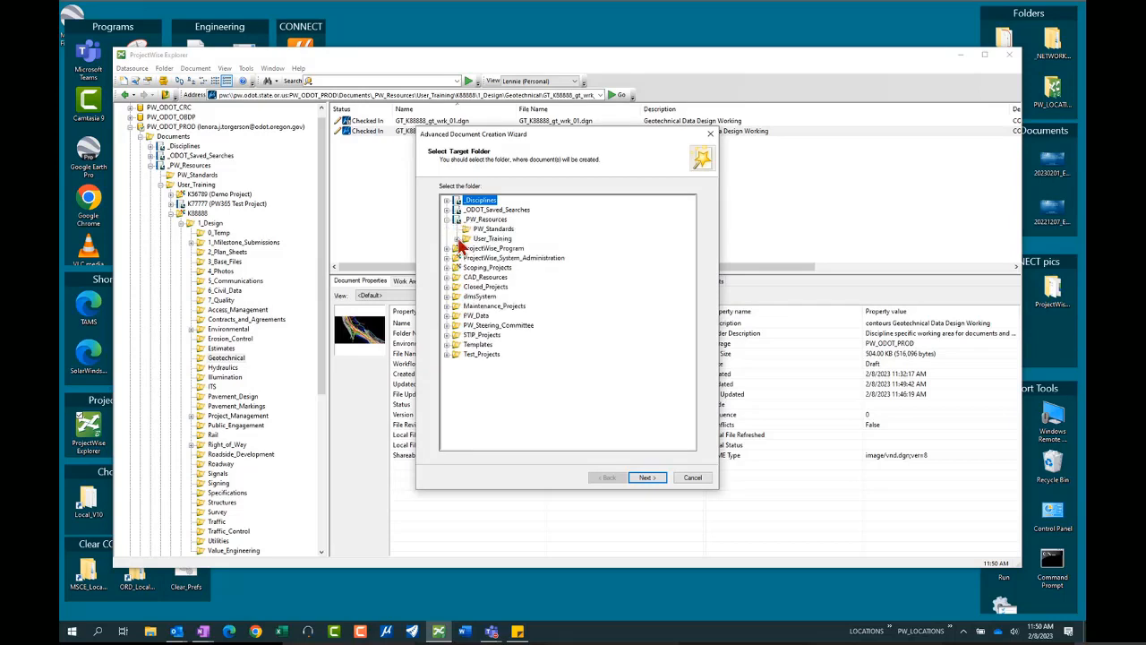
click(457, 239)
click(467, 267)
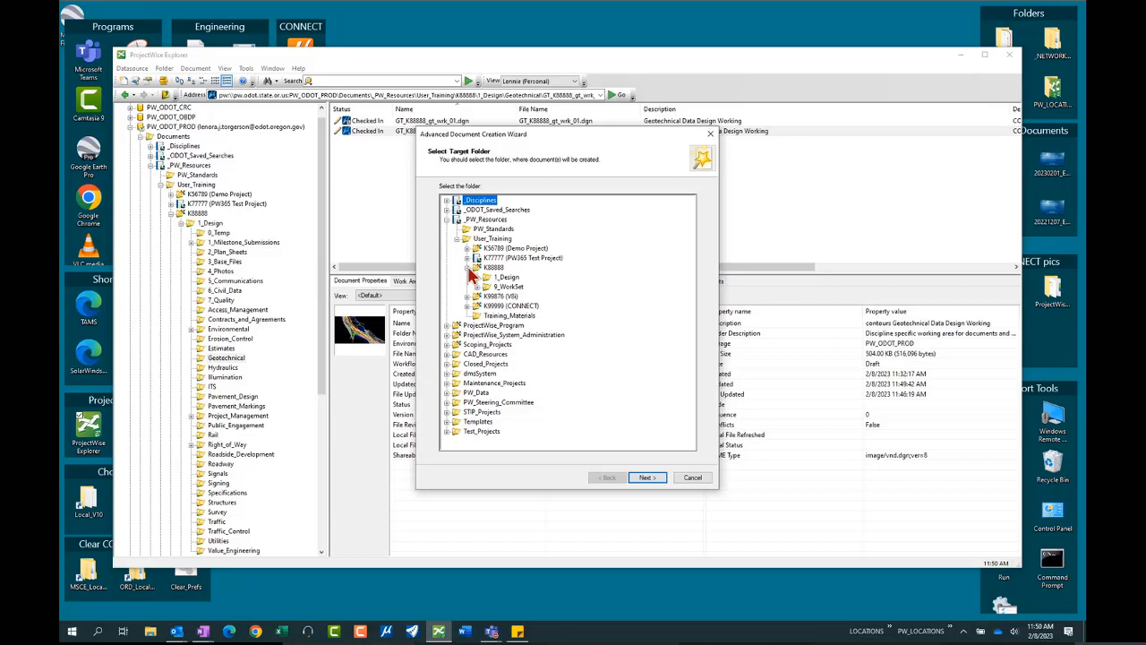
click(477, 277)
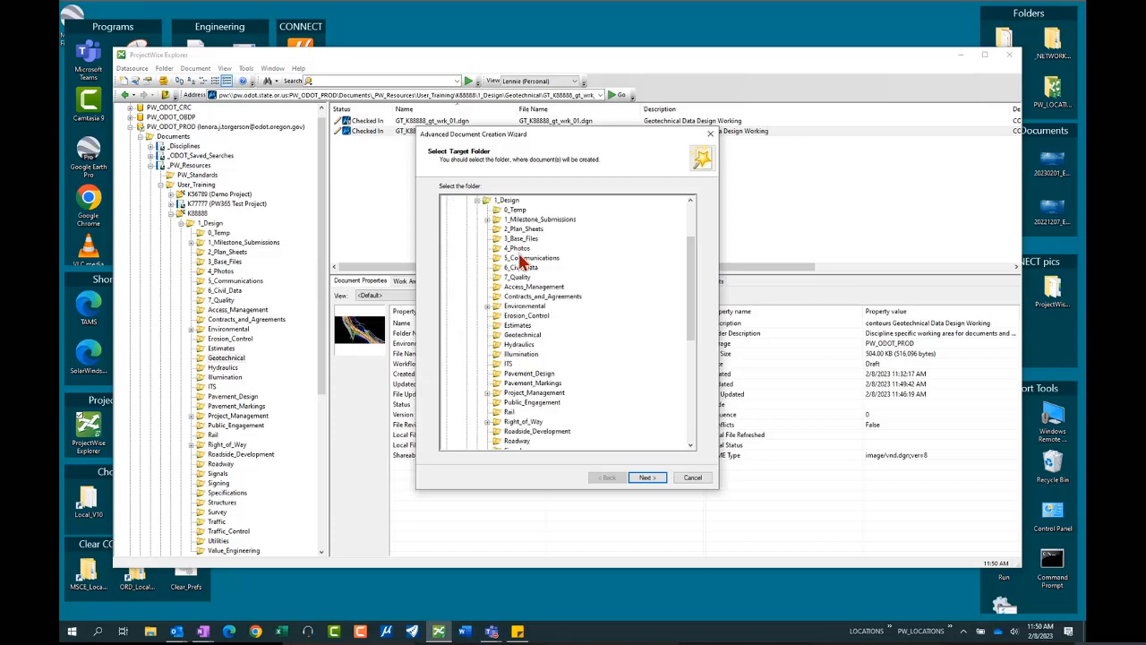
click(522, 240)
click(647, 480)
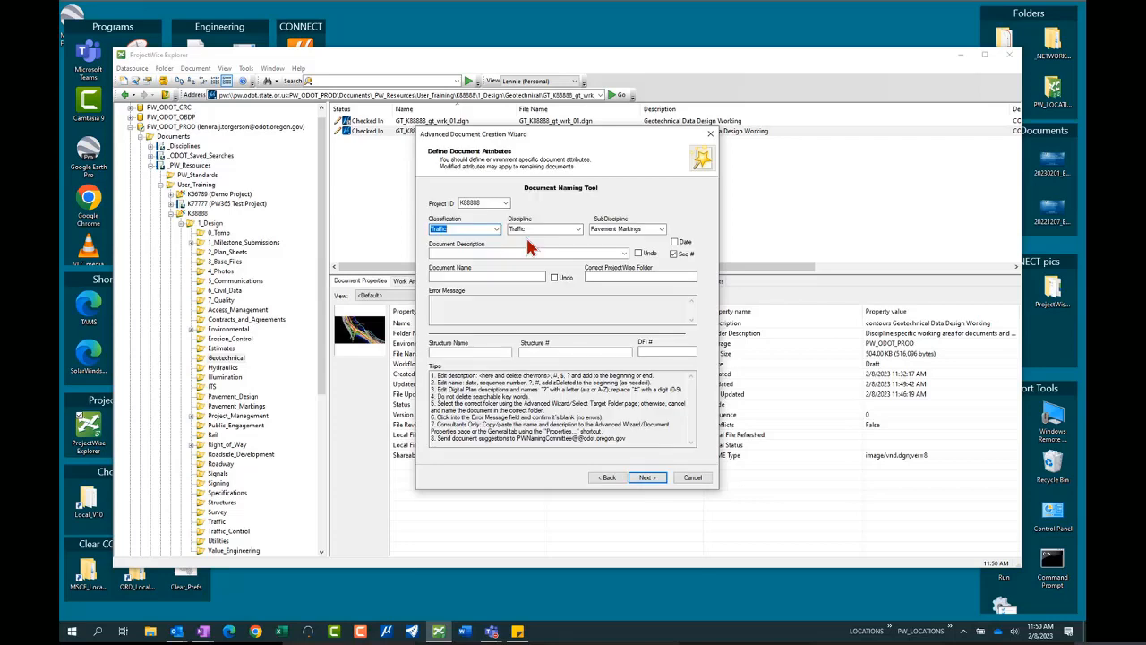
Set the copy's Classification, Discipline and SubDiscipline all to Geotechnical.
click(496, 229)
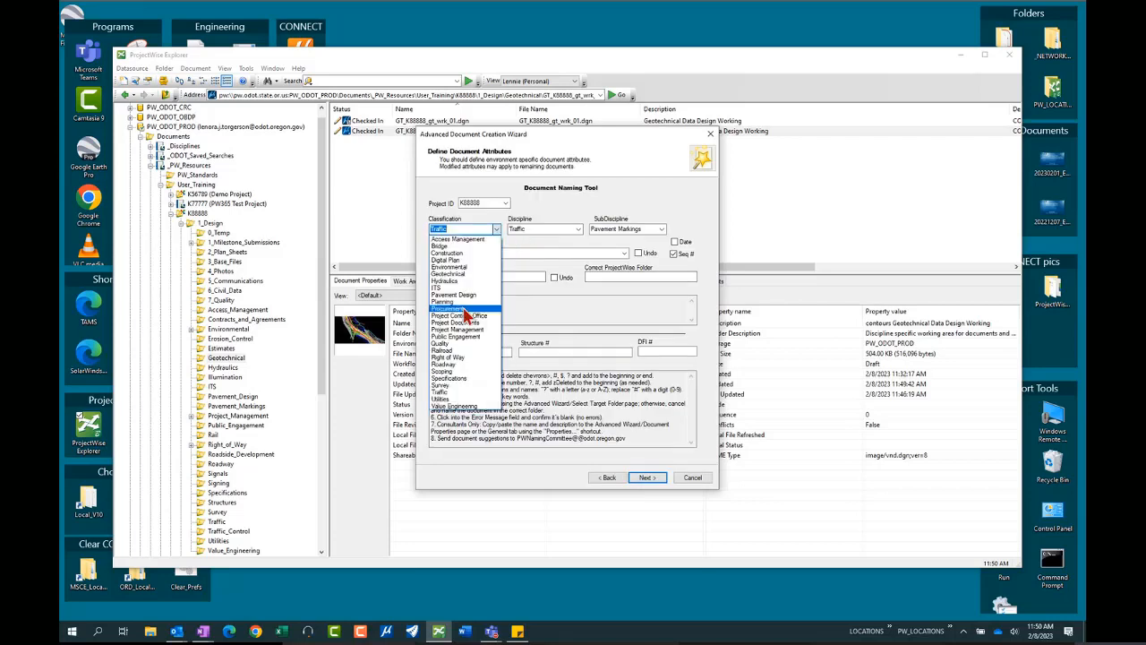
click(449, 273)
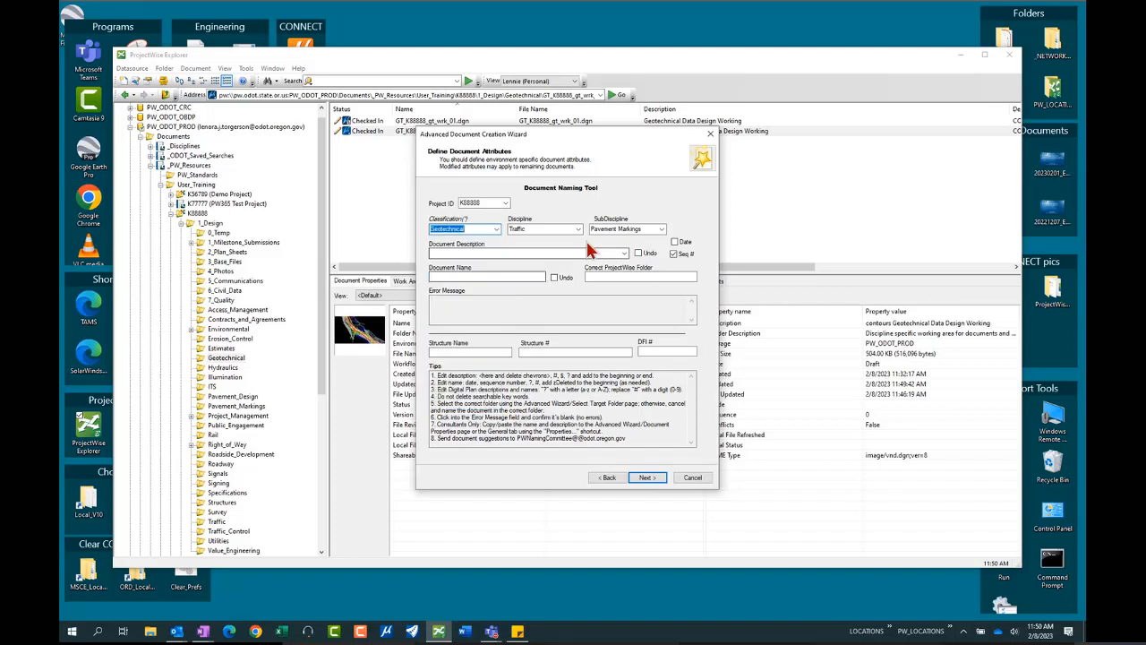
click(578, 229)
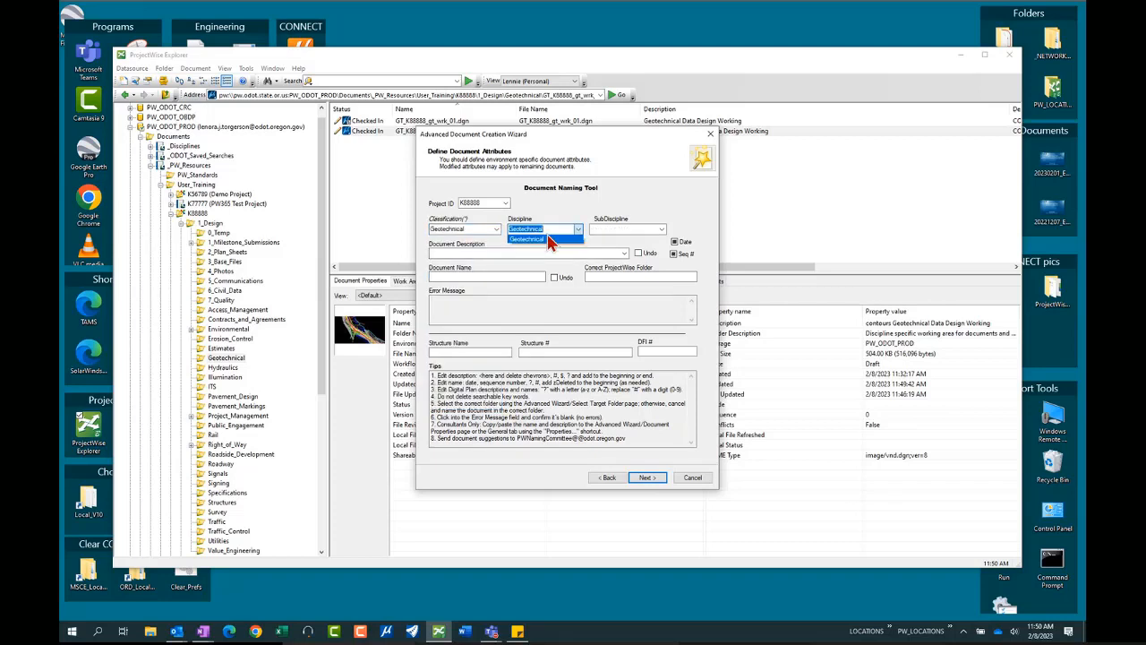
click(548, 238)
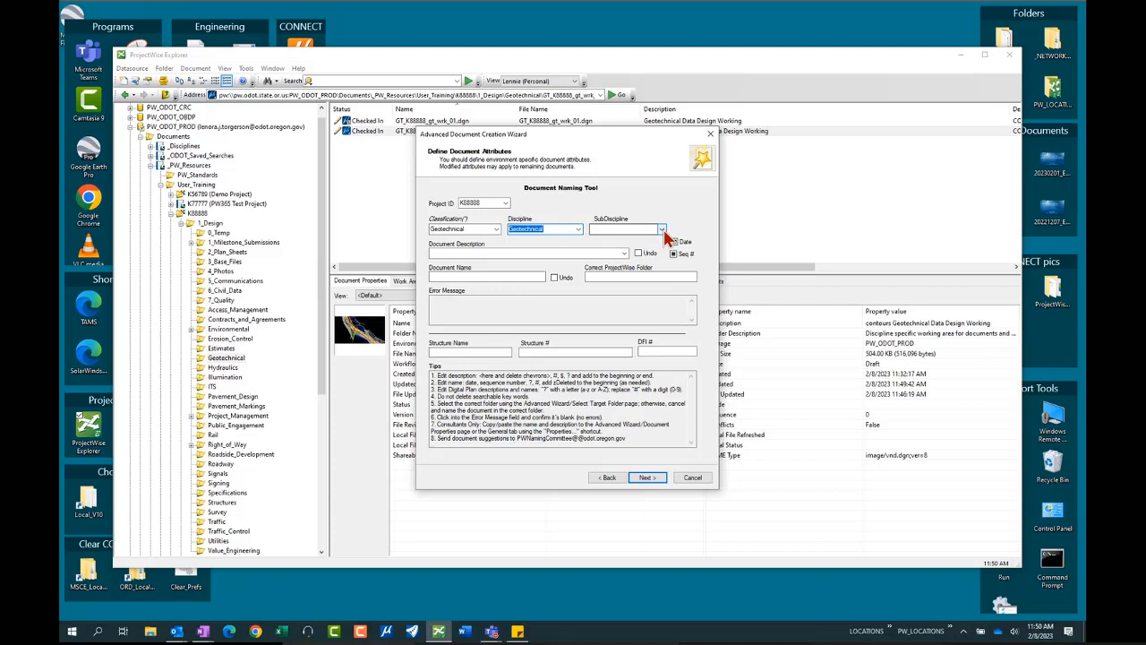
click(663, 231)
click(618, 245)
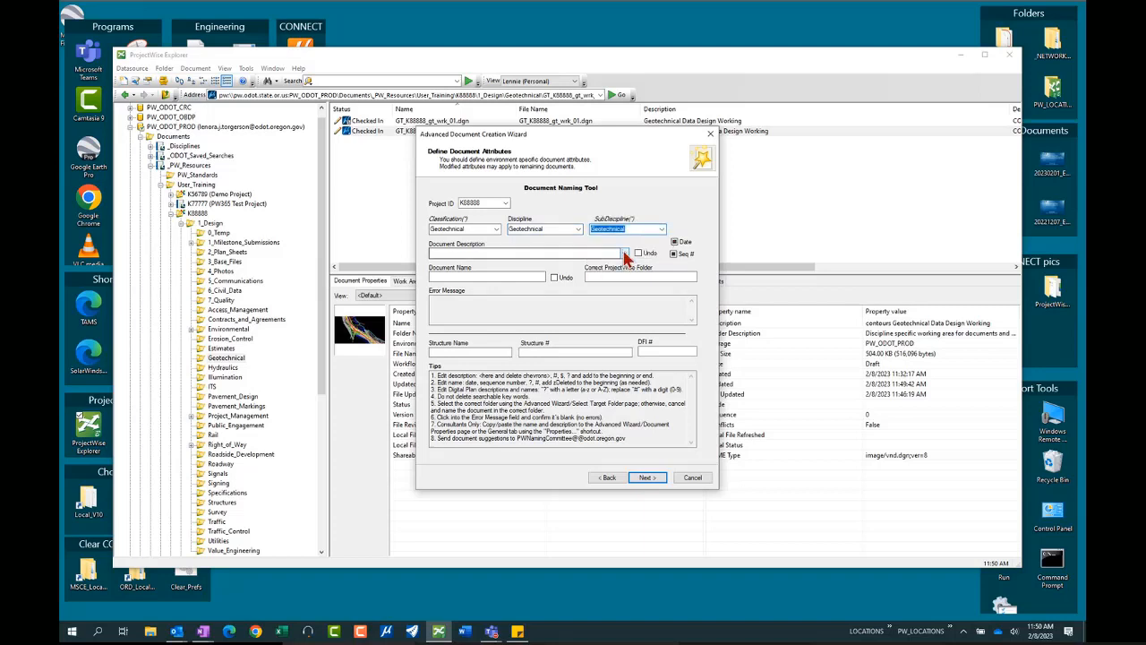
Set the description to Geotechnical Data Design Base, generate the document name, complete it as GT_K88888_gt_bas_01.dgn, and finish the wizard.
click(625, 255)
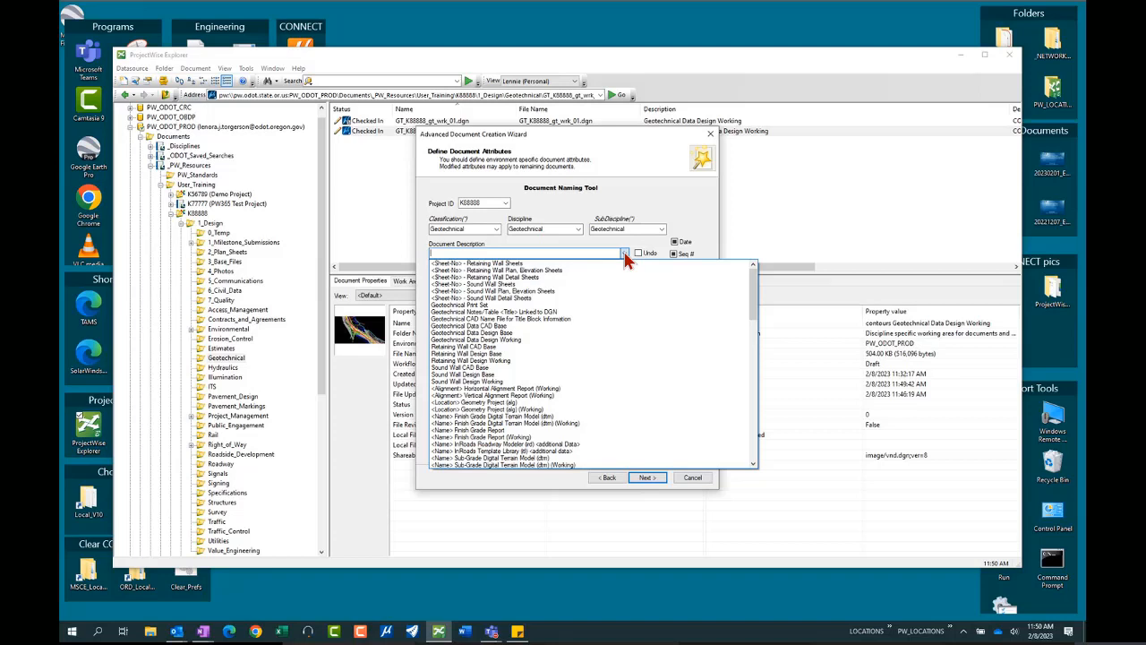
click(494, 333)
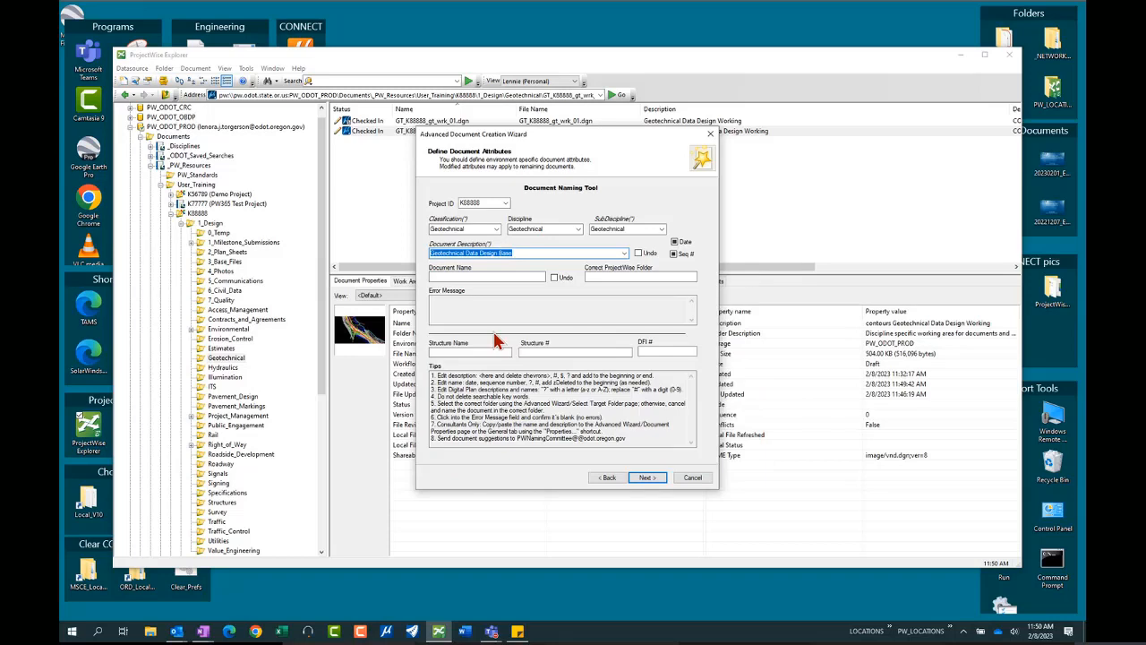
click(536, 275)
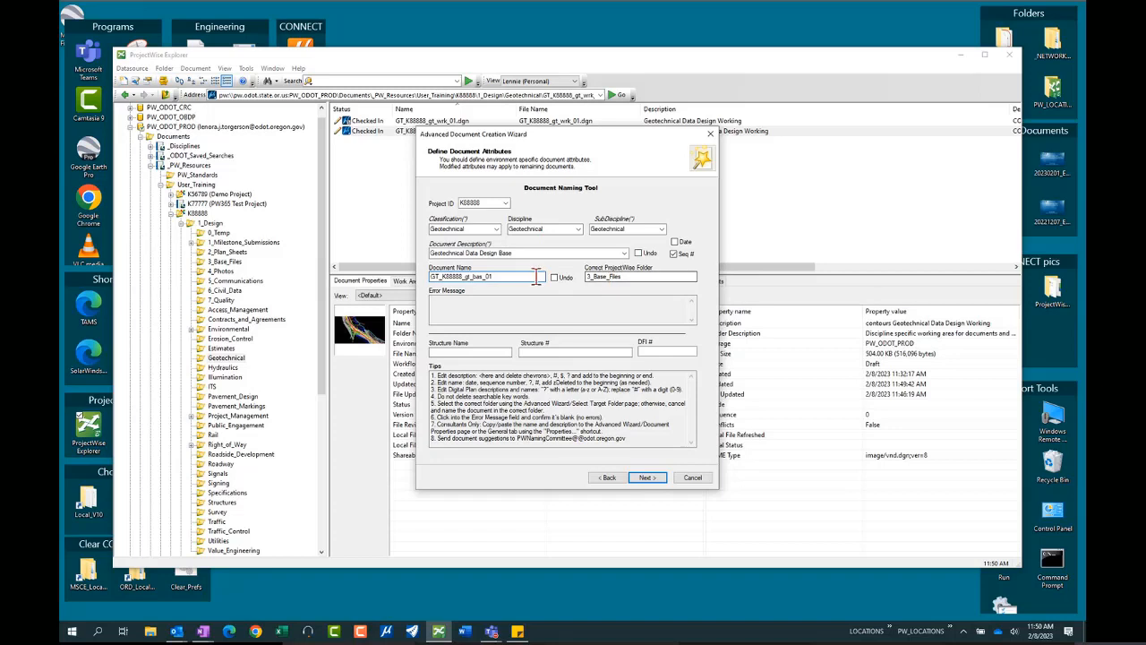
click(522, 278)
text(.dgn)
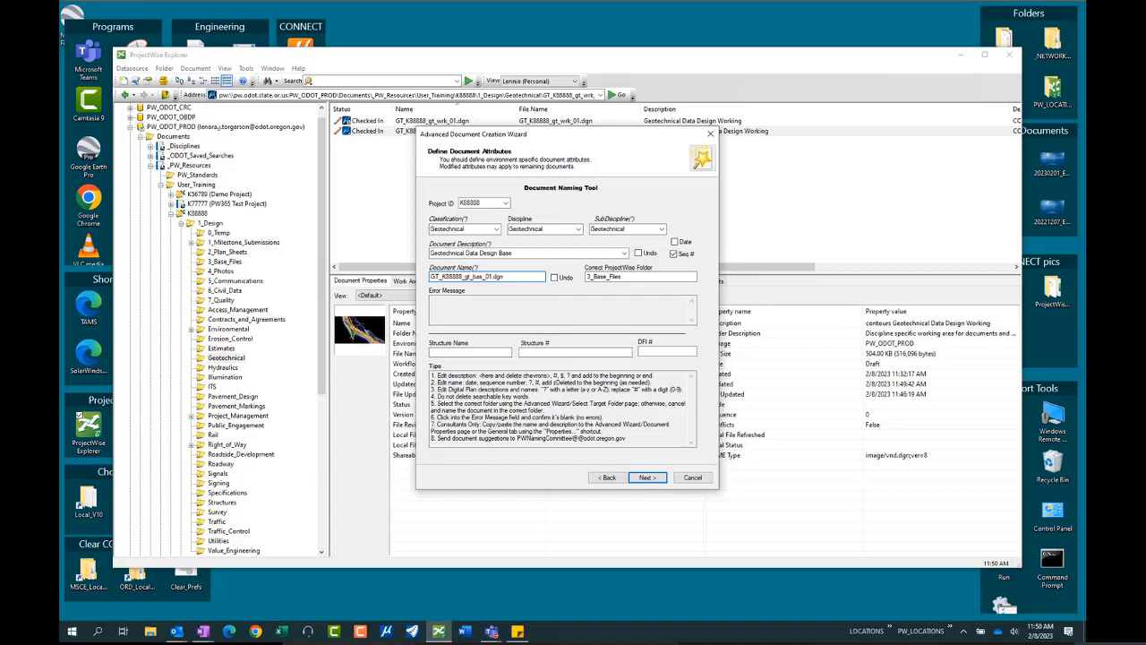
click(658, 482)
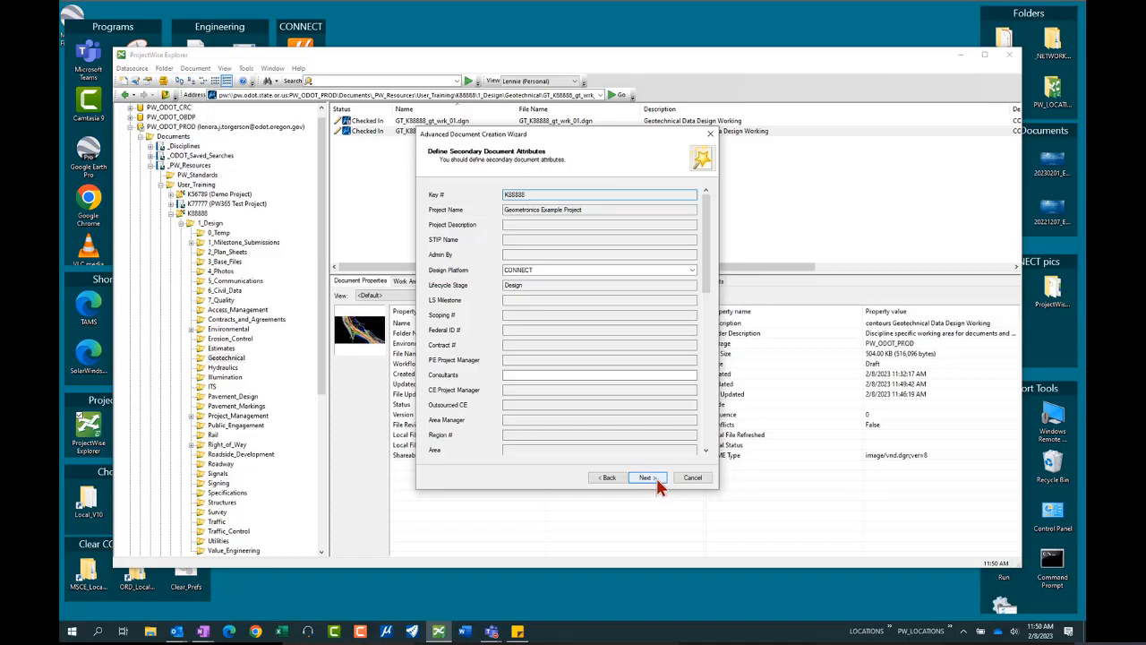
click(658, 483)
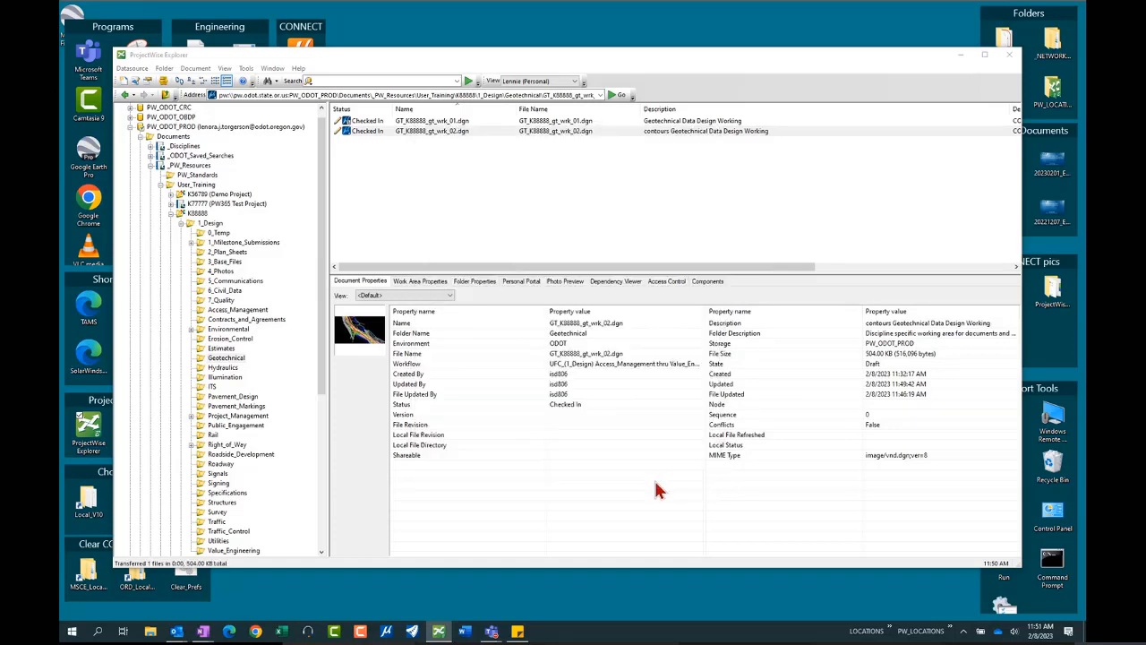
Open the 3_Base_Files folder and check the copied document GT_K88888_gt_bas_01.dgn.
click(532, 132)
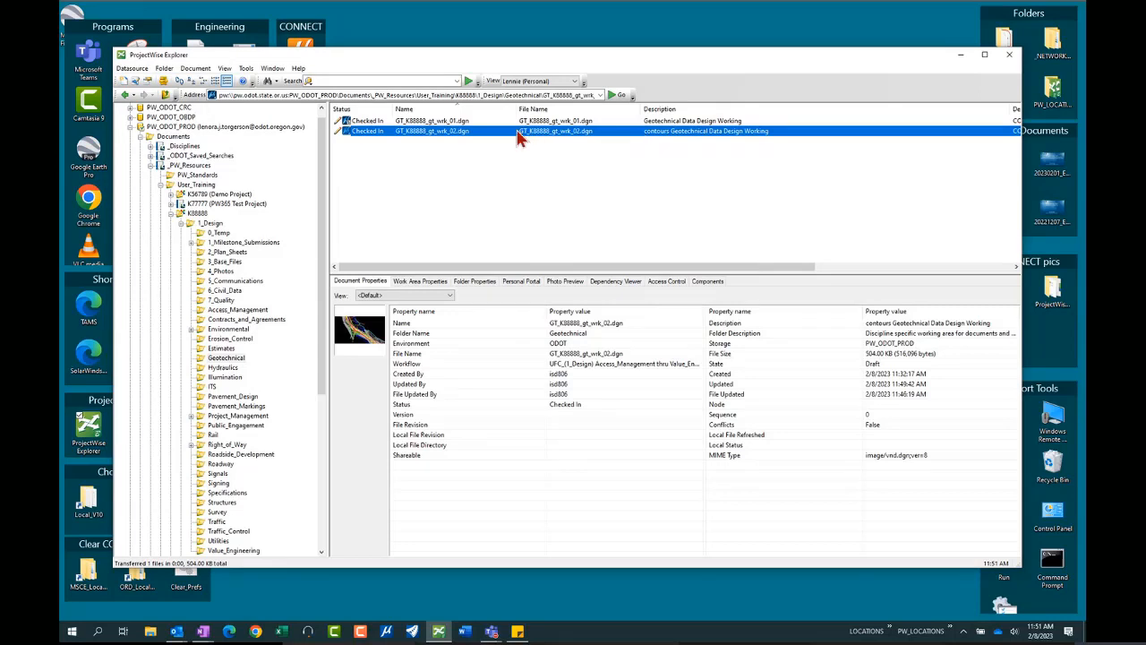
click(225, 261)
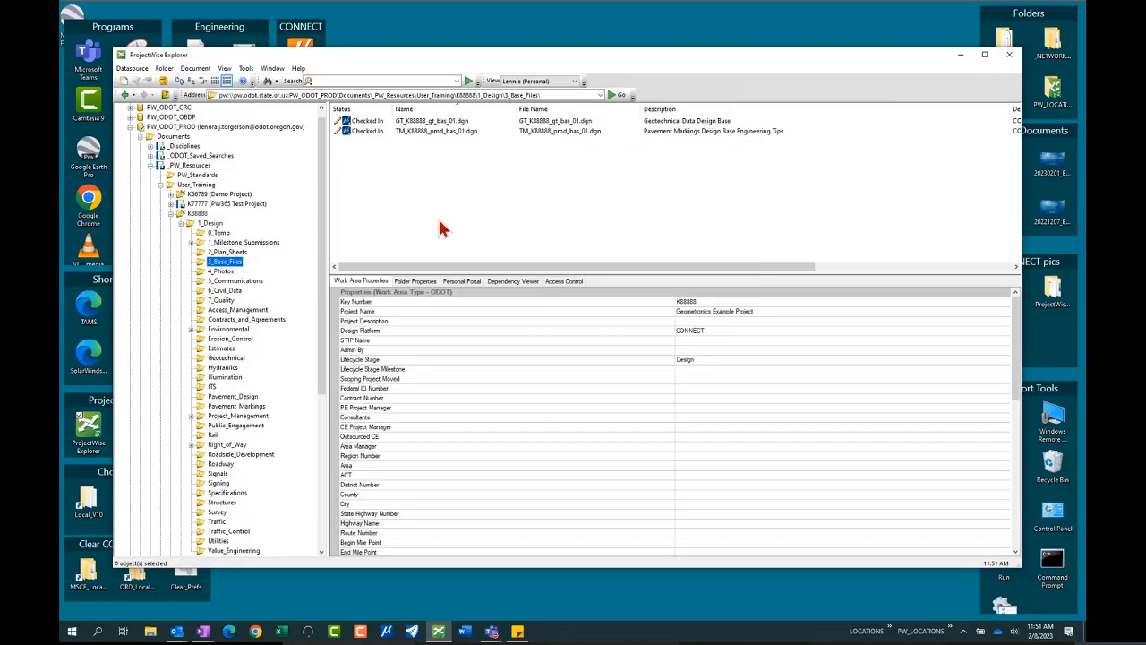
click(448, 121)
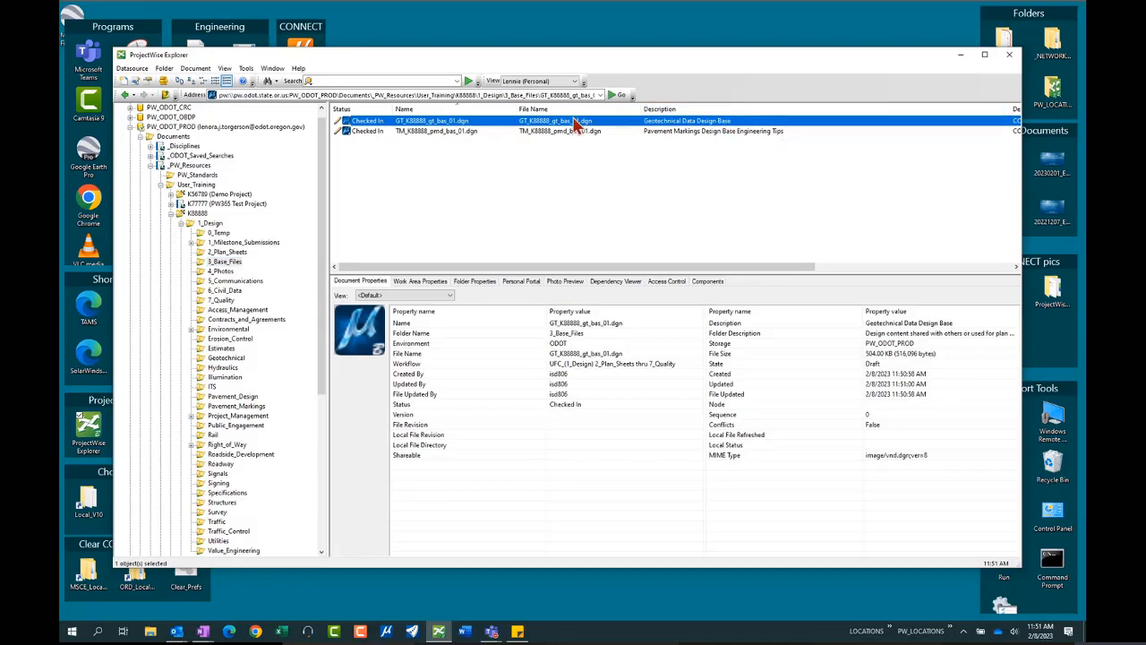
drag(577, 126, 510, 133)
Use Rename to prefix the description of GT_K88888_gt_bas_01.dgn with "Contours".
right_click(487, 123)
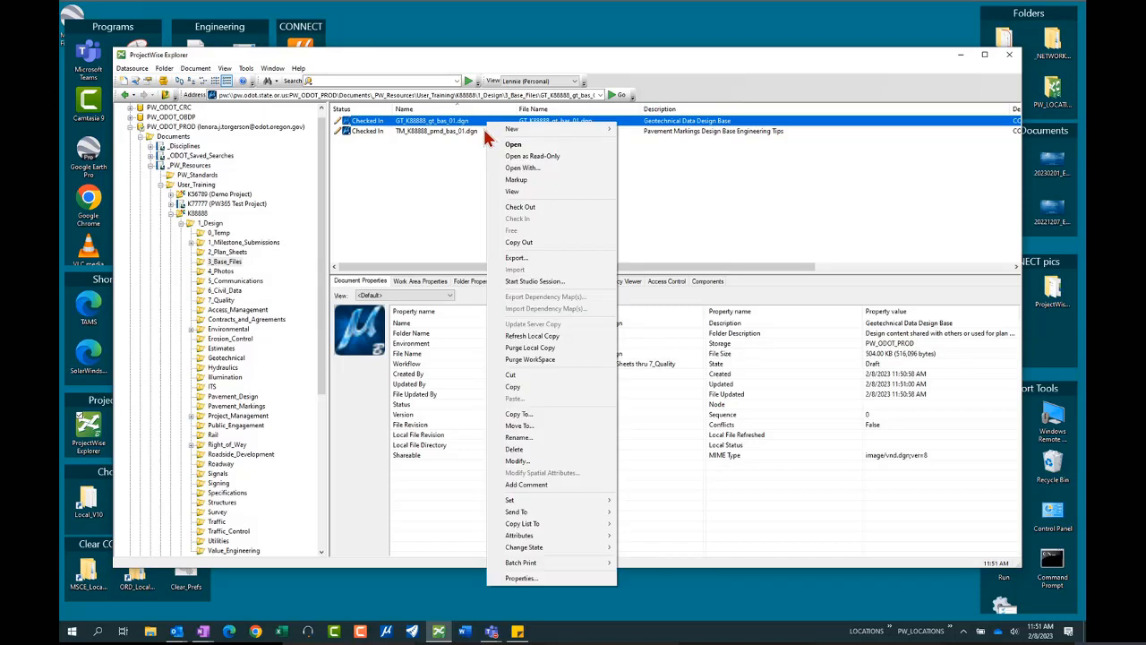
click(518, 437)
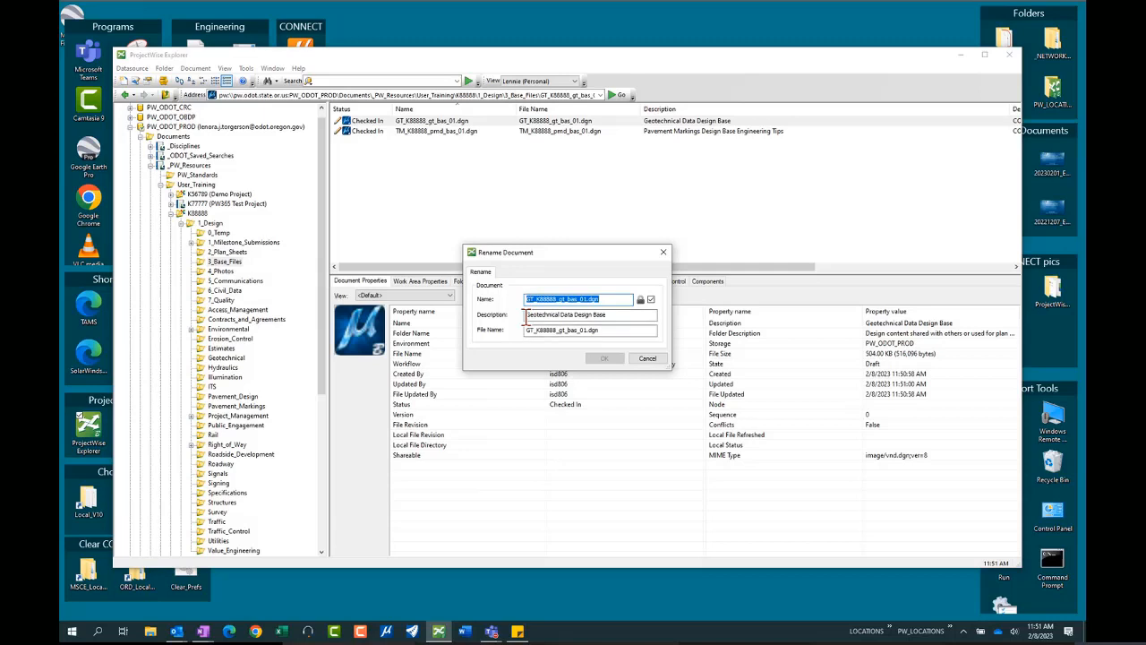
click(526, 315)
text(Contours)
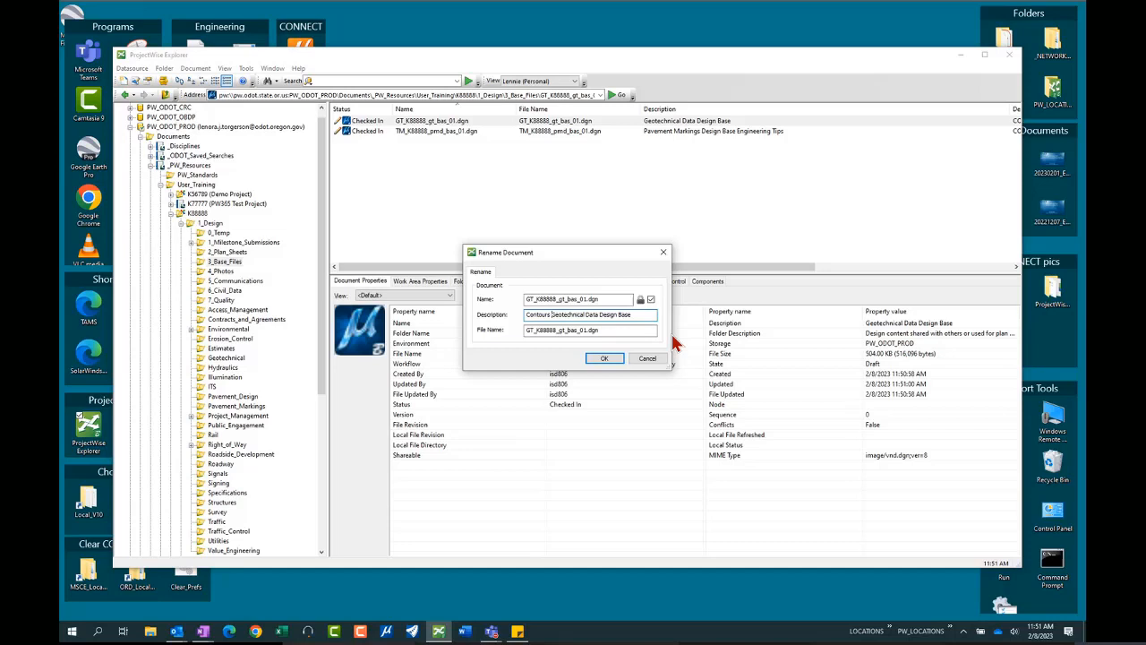
click(604, 356)
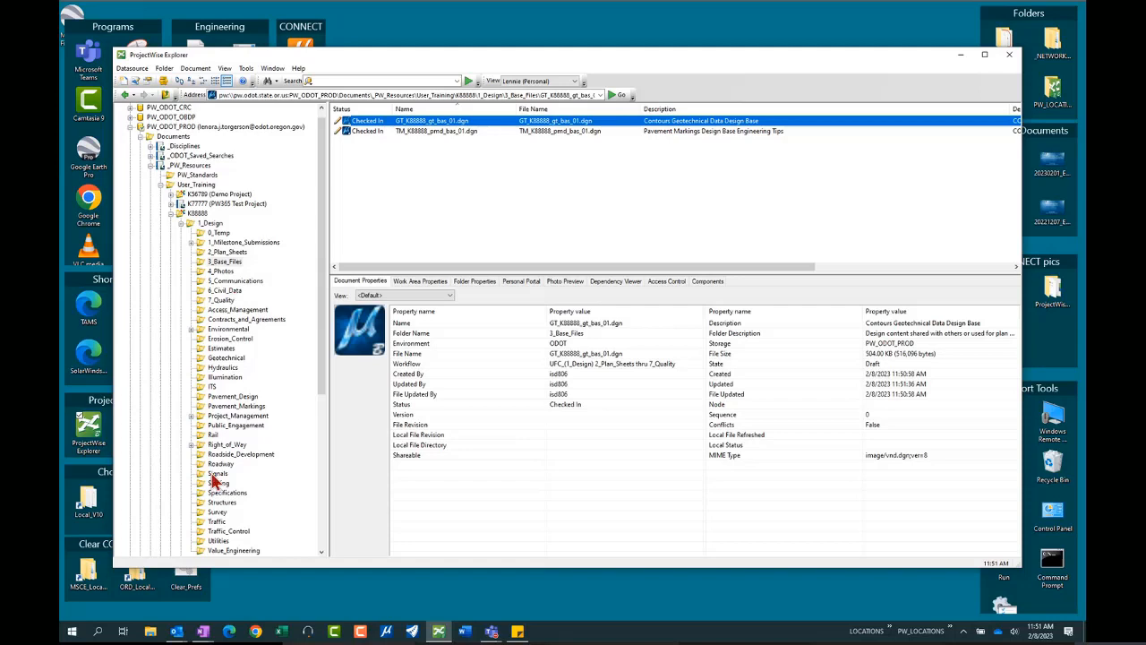
In the Geotechnical folder, rename GT_K88888_gt_wrk_01.dgn to zDelete_GT_K88888_gt_wrk_01.dgn, keeping the file name matched.
click(507, 250)
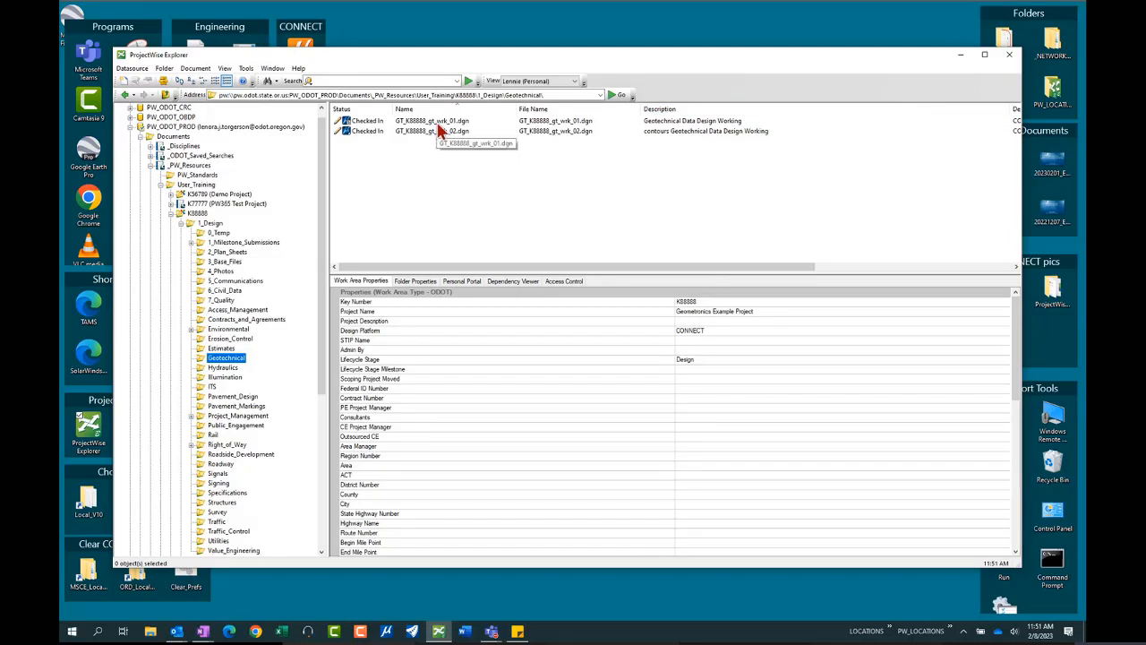
right_click(437, 125)
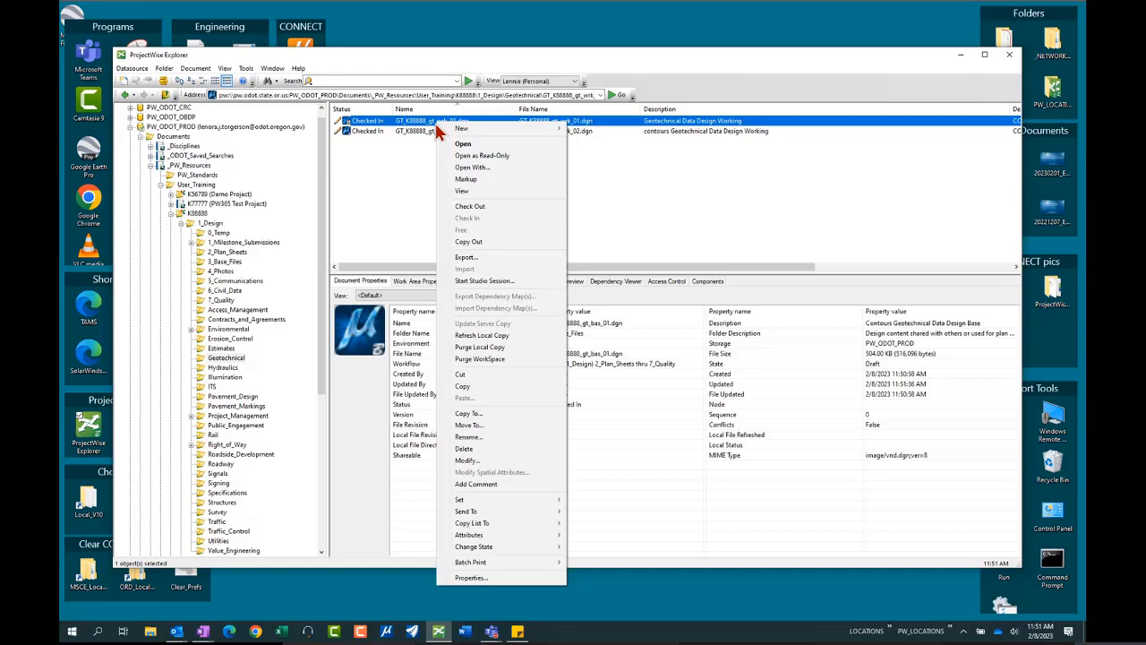
click(475, 437)
click(527, 299)
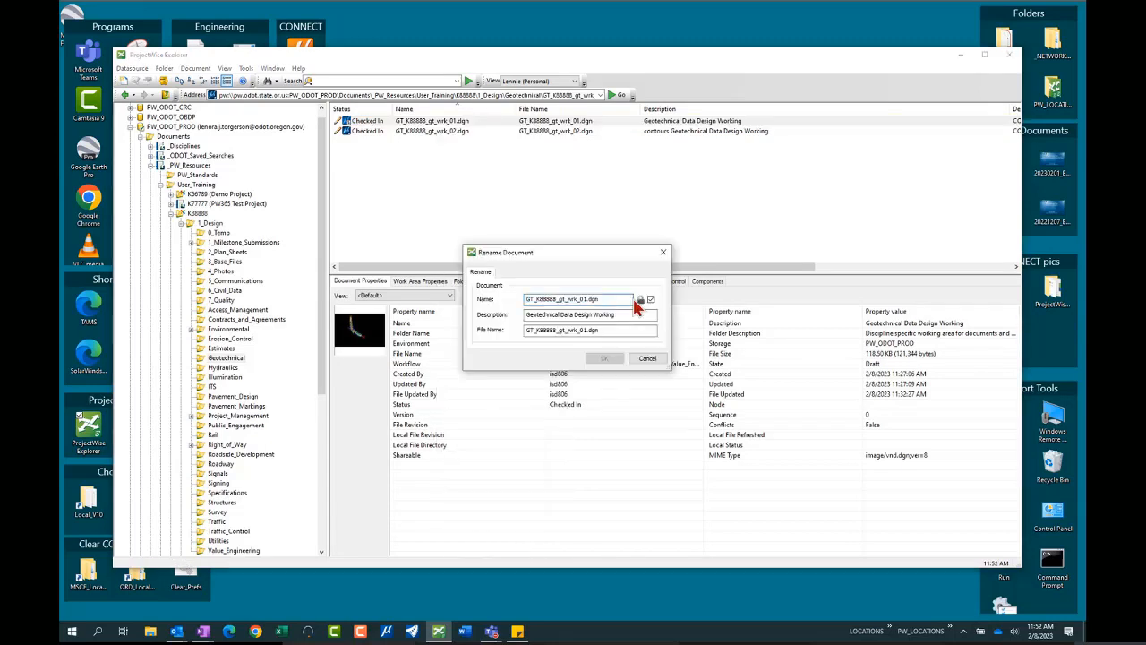
text(zDelete)
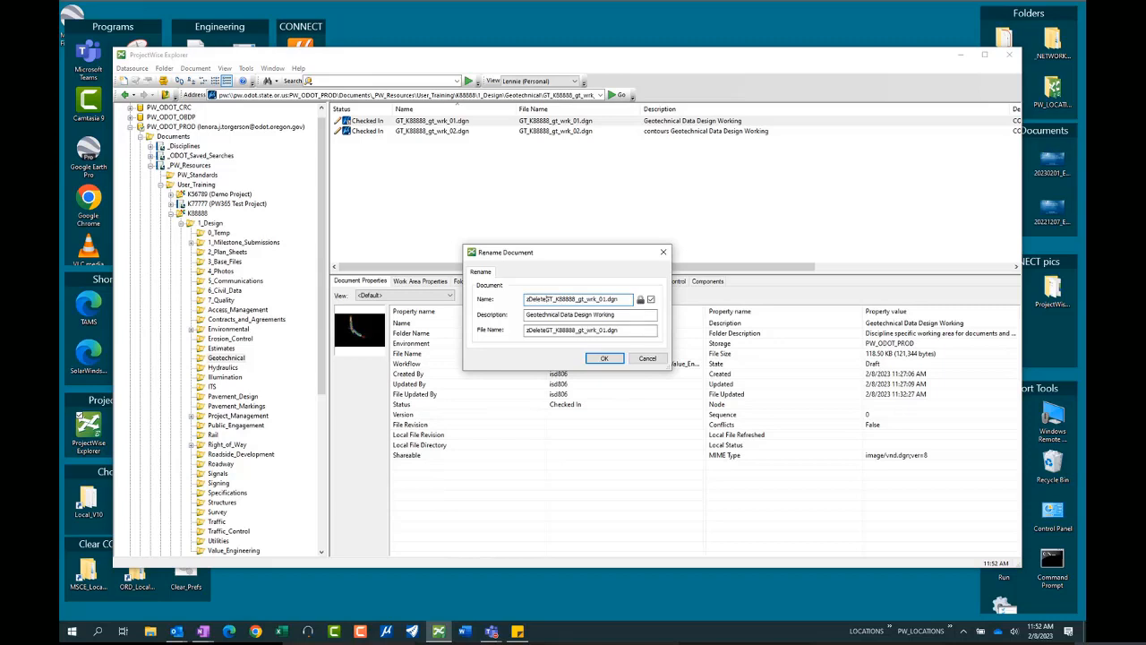
text(_)
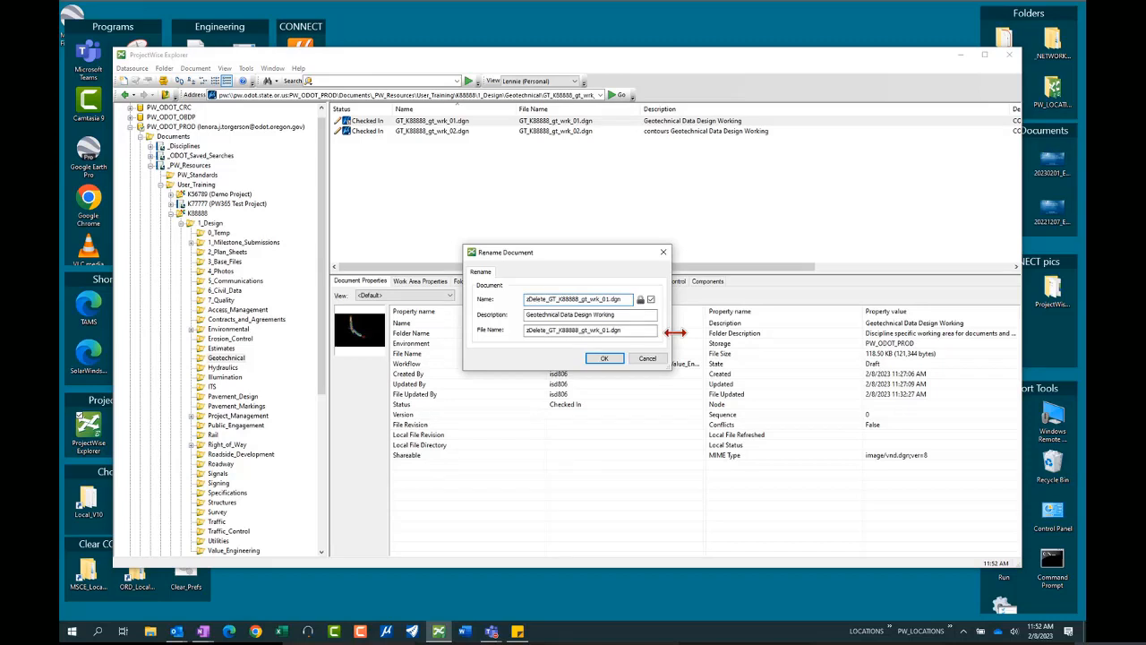
click(605, 359)
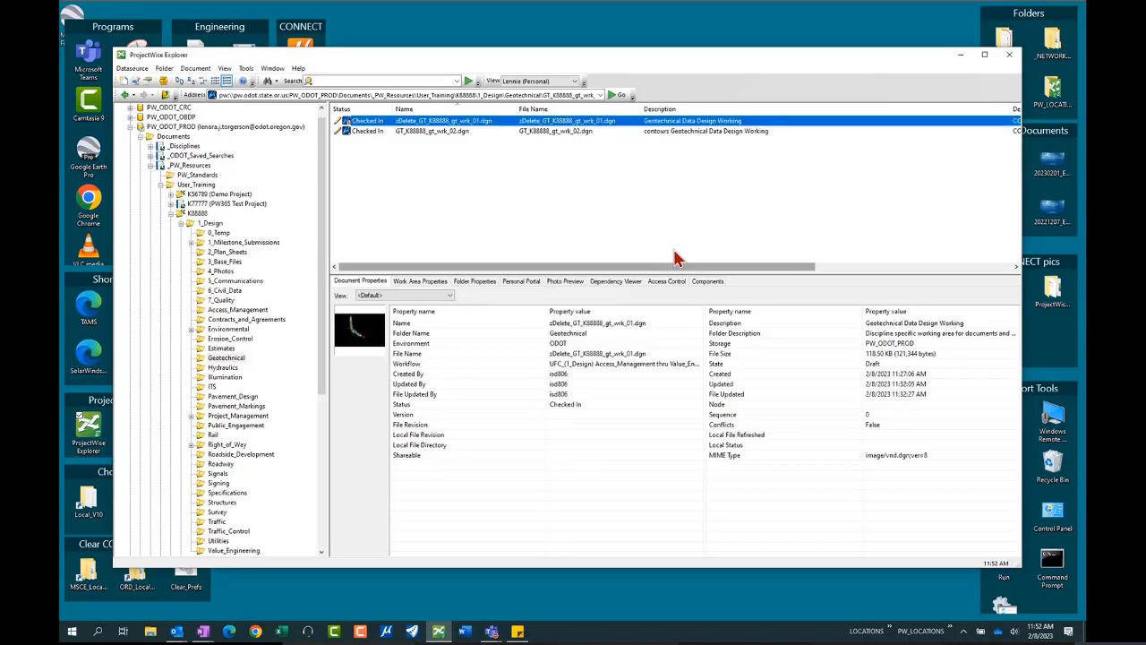
Change the state of zDelete_GT_K88888_gt_wrk_01.dgn to zDeleted, accept the deletion, and close ProjectWise Explorer.
right_click(456, 123)
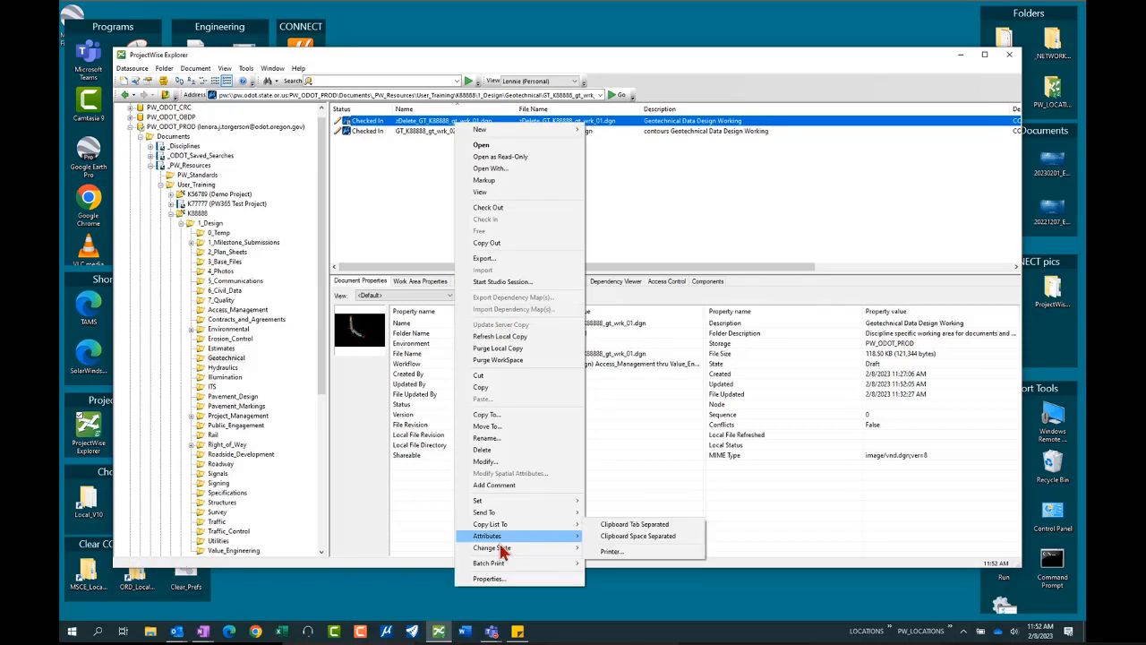
mouse_move(502, 554)
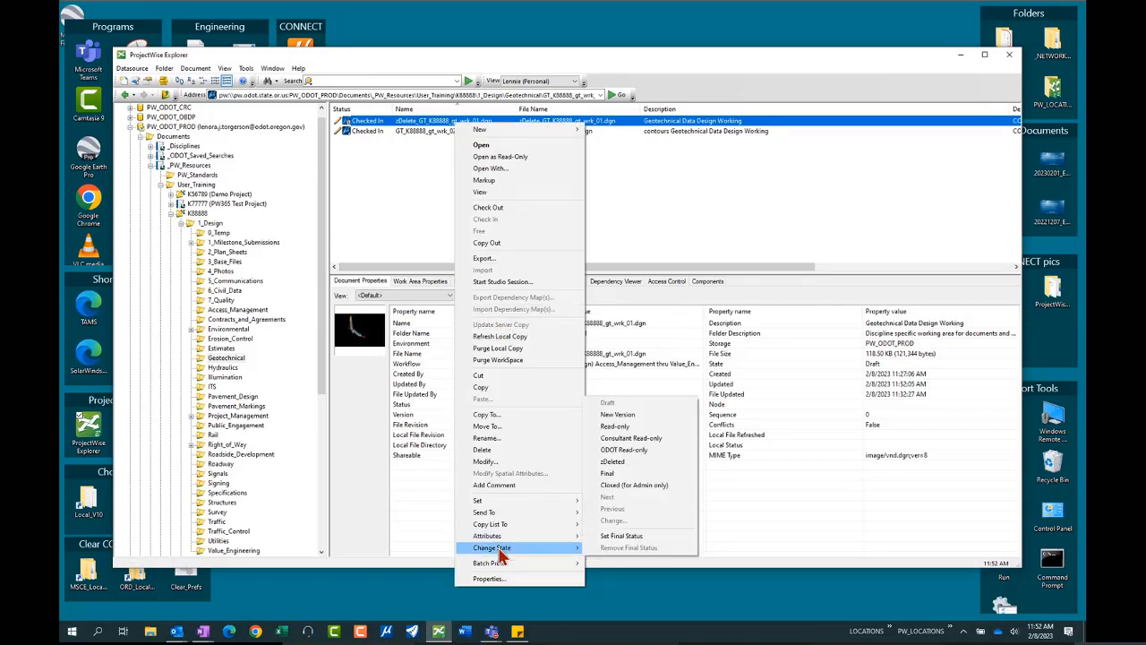
click(612, 462)
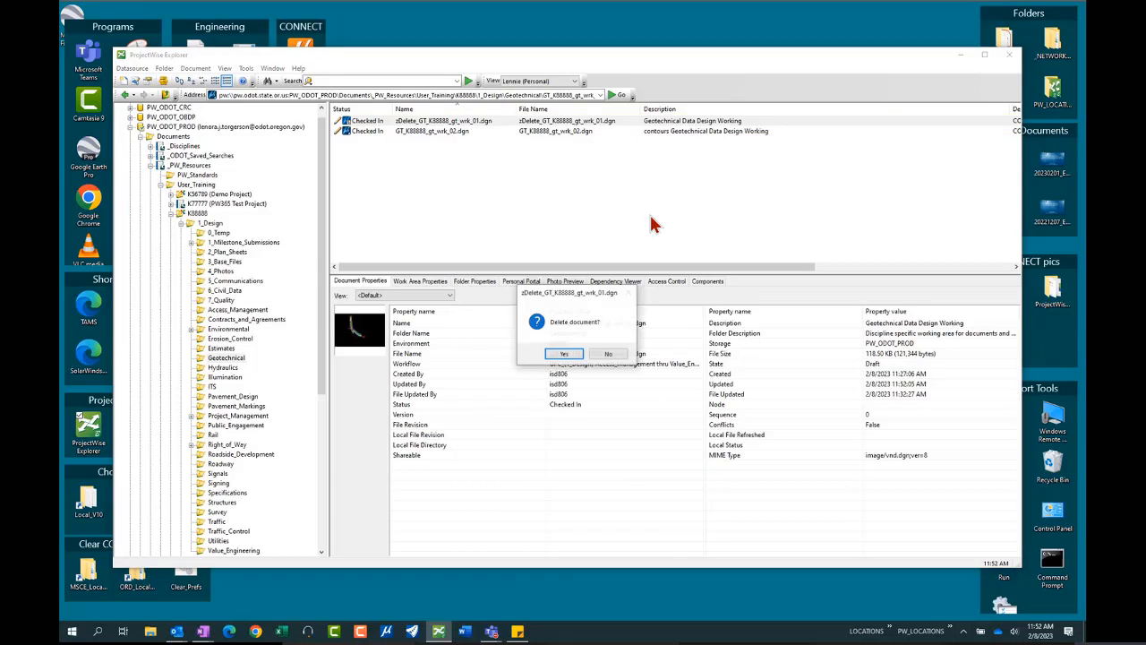
click(566, 354)
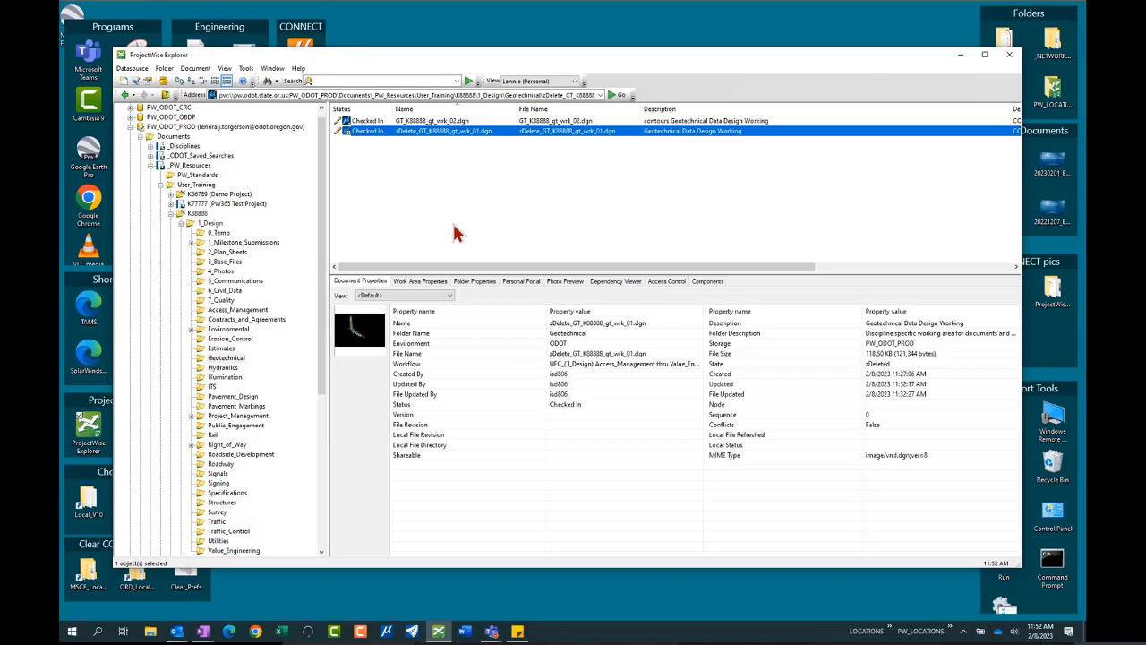
click(1012, 54)
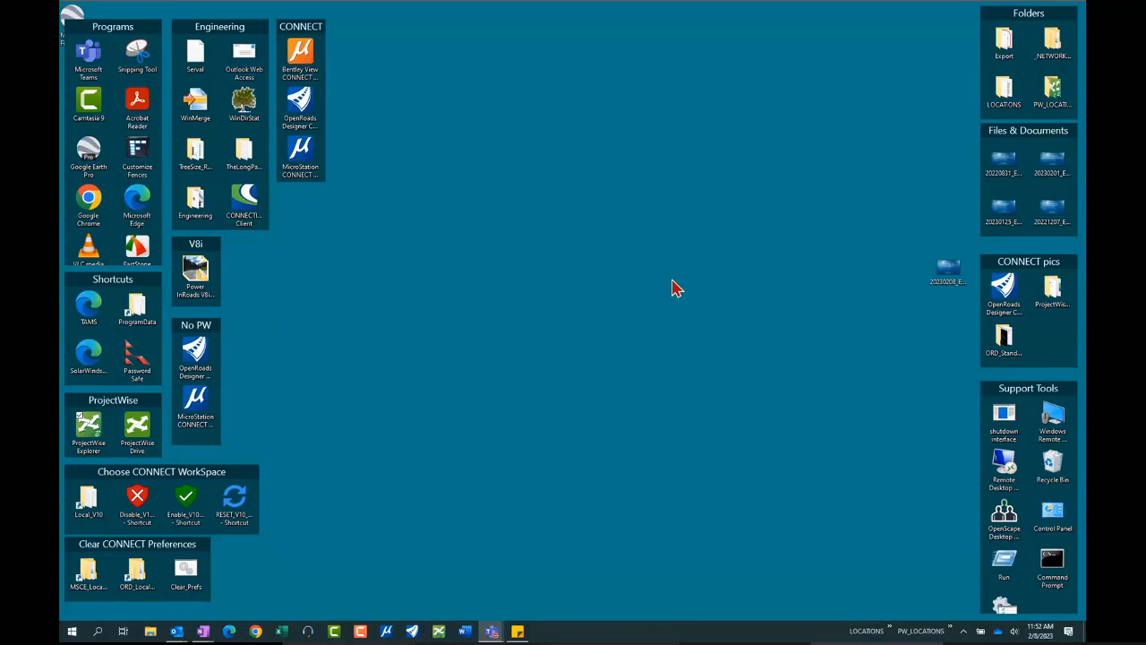